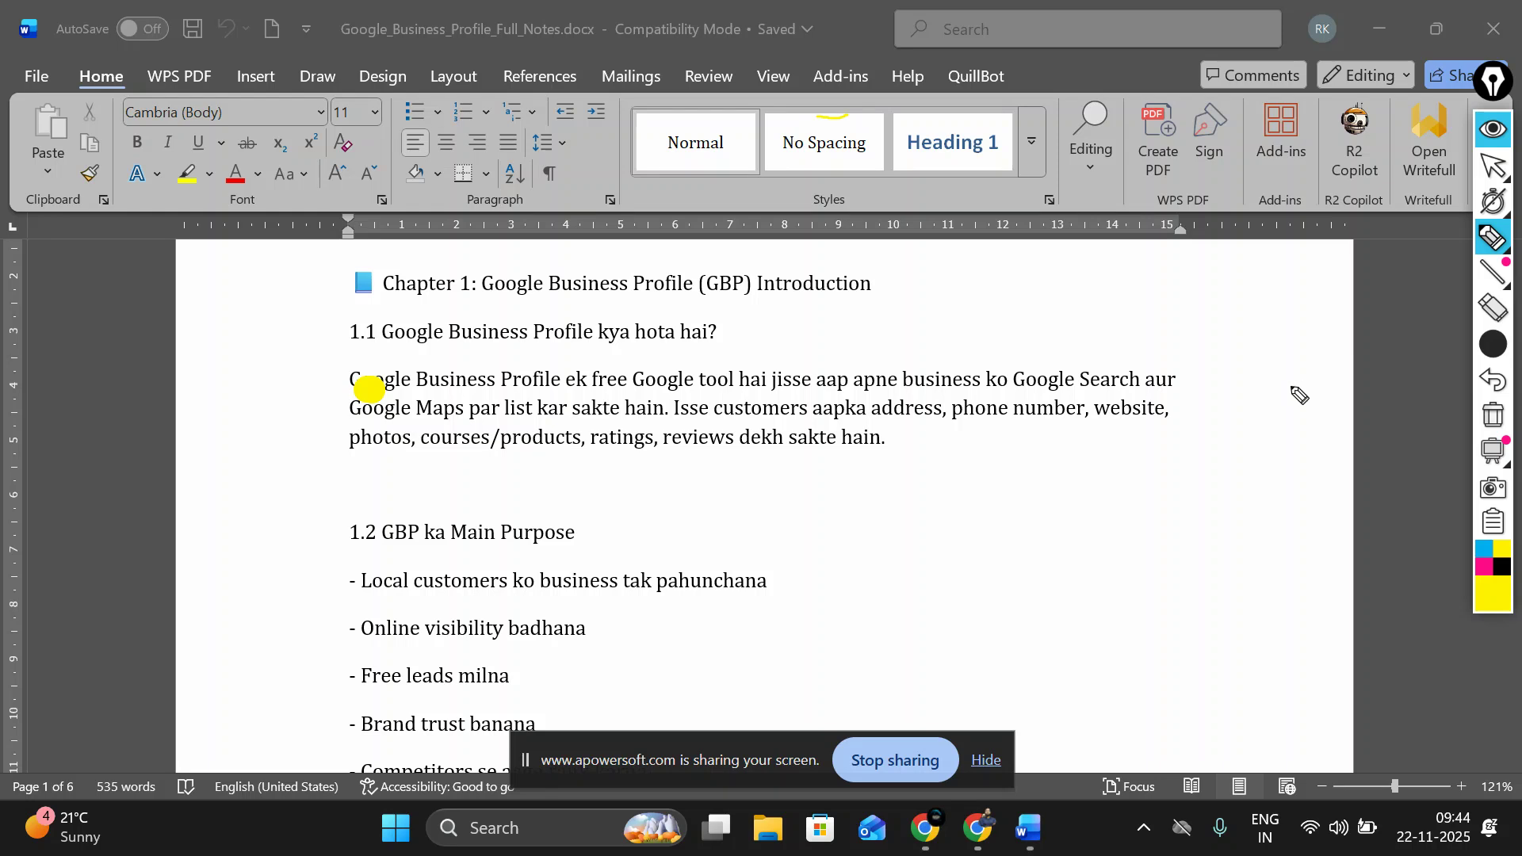
# Underline 'sakte hain.' in the first paragraph with the thinnest yellow stroke, then hide the marks.
pyautogui.click(1493, 344)
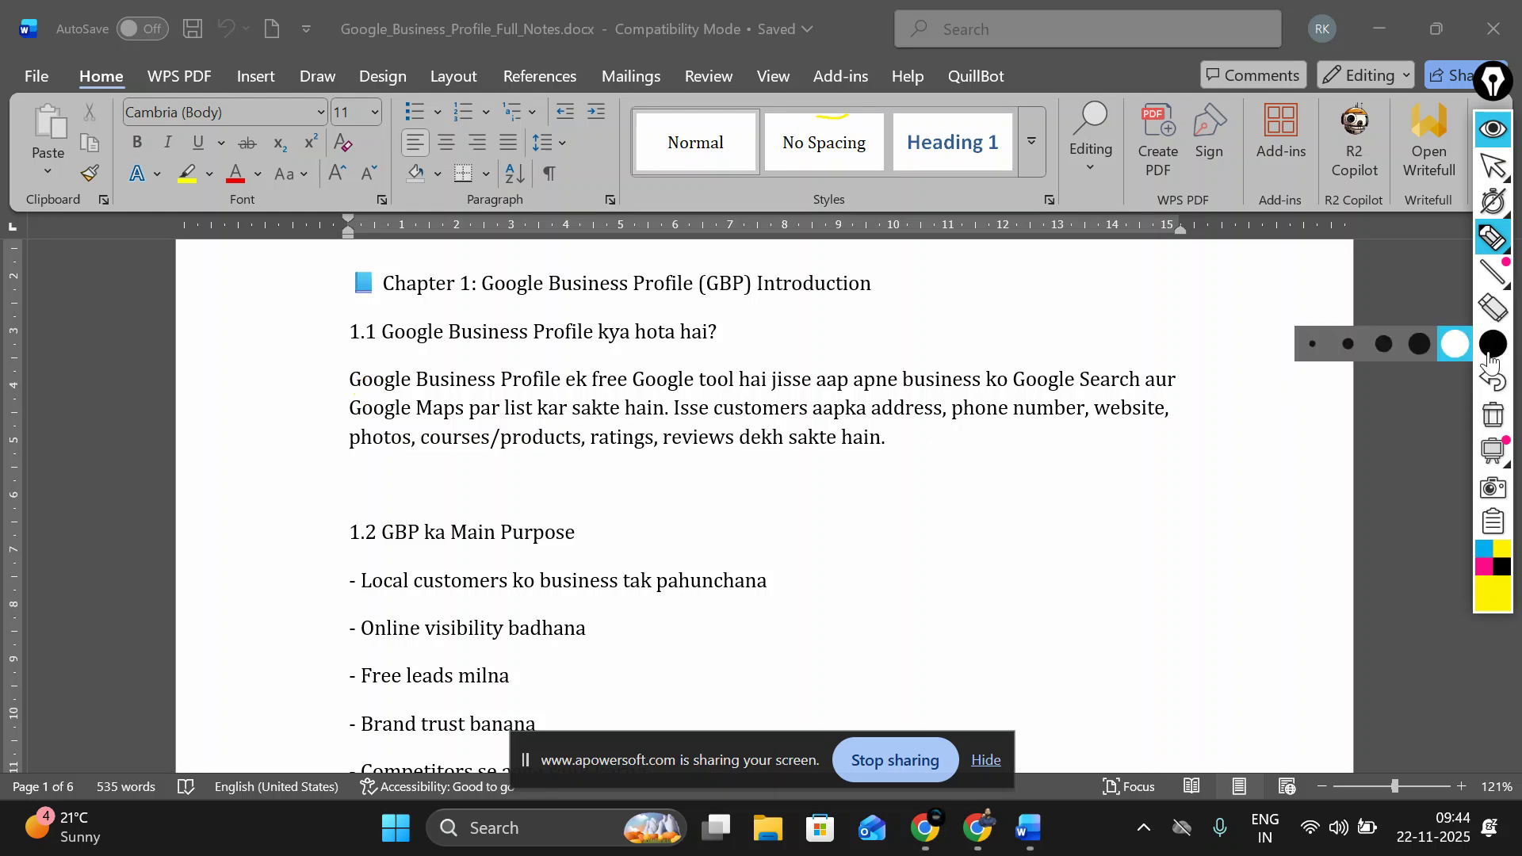
pyautogui.click(1310, 343)
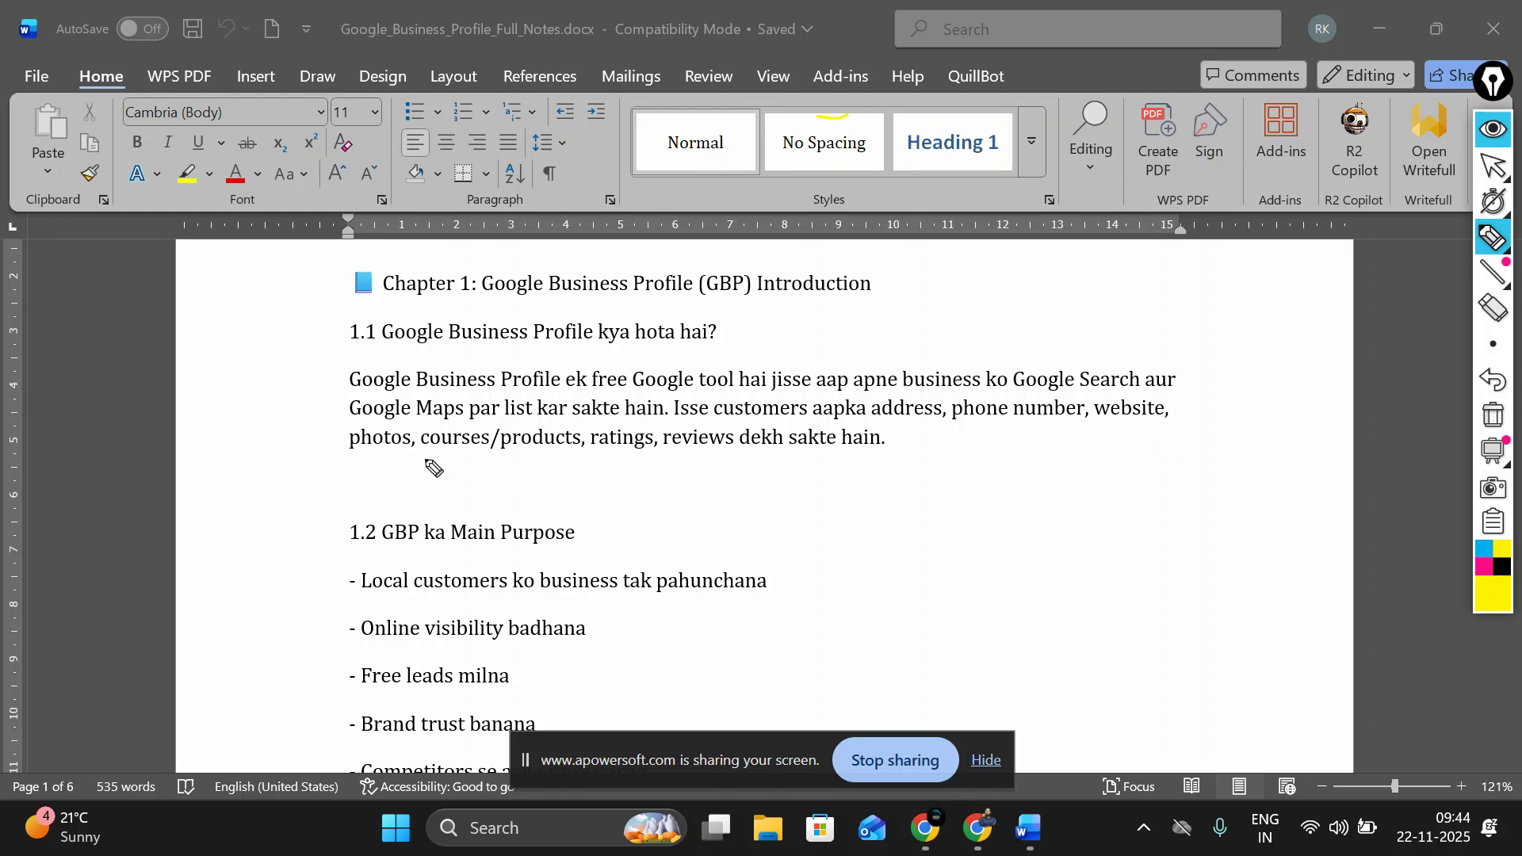
pyautogui.moveTo(805, 459); pyautogui.dragTo(906, 463)
pyautogui.click(1494, 129)
# Underline the first three section 1.2 points, including Online visibility badhana and Free leads milna, then hide the ink.
pyautogui.scroll(-1, 698, 446)
pyautogui.scroll(-1, 698, 446)
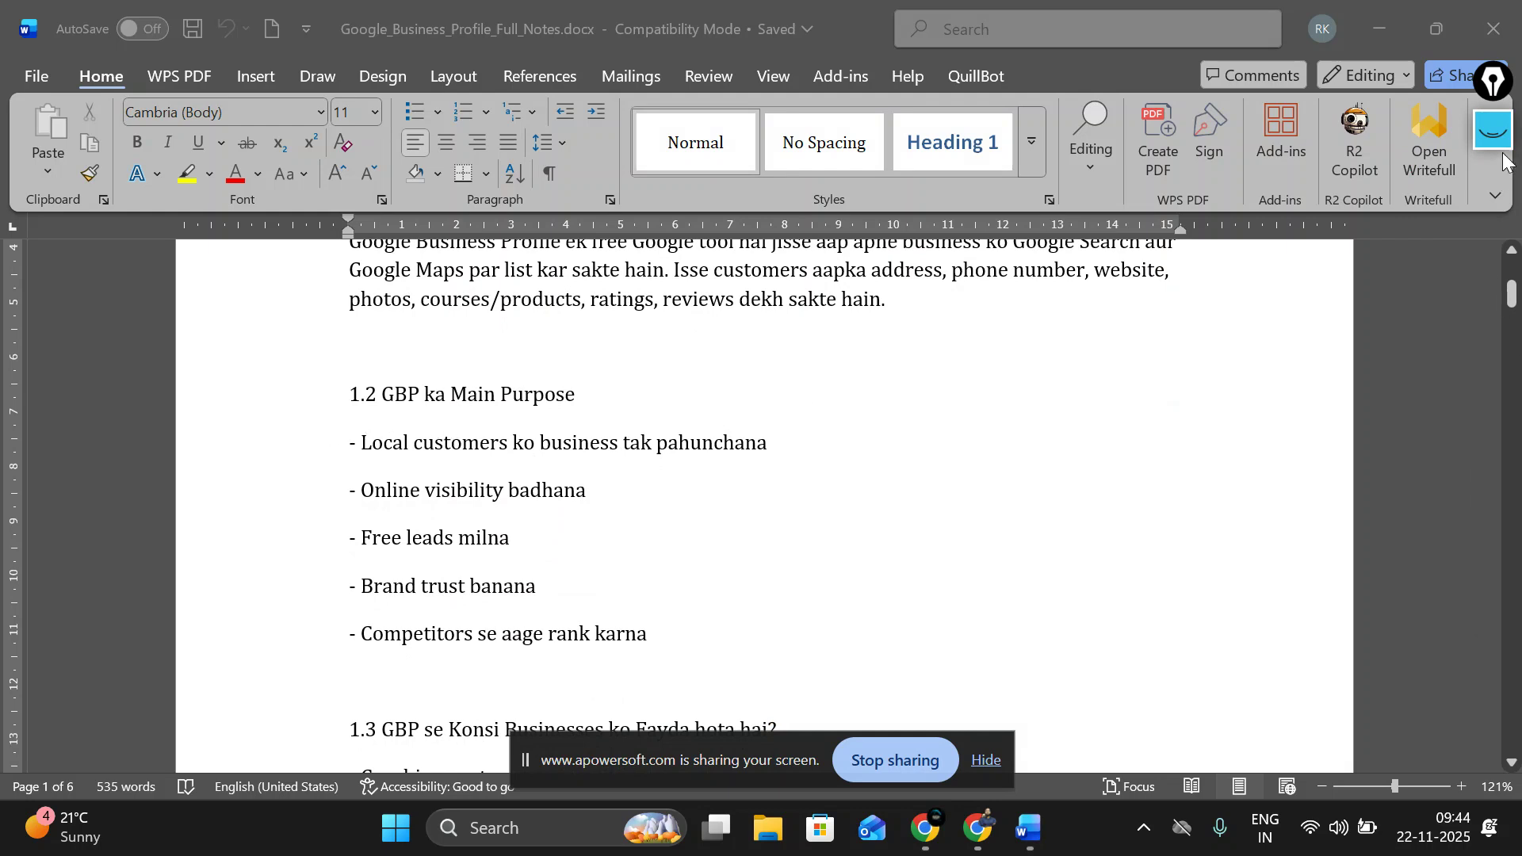
pyautogui.click(1494, 129)
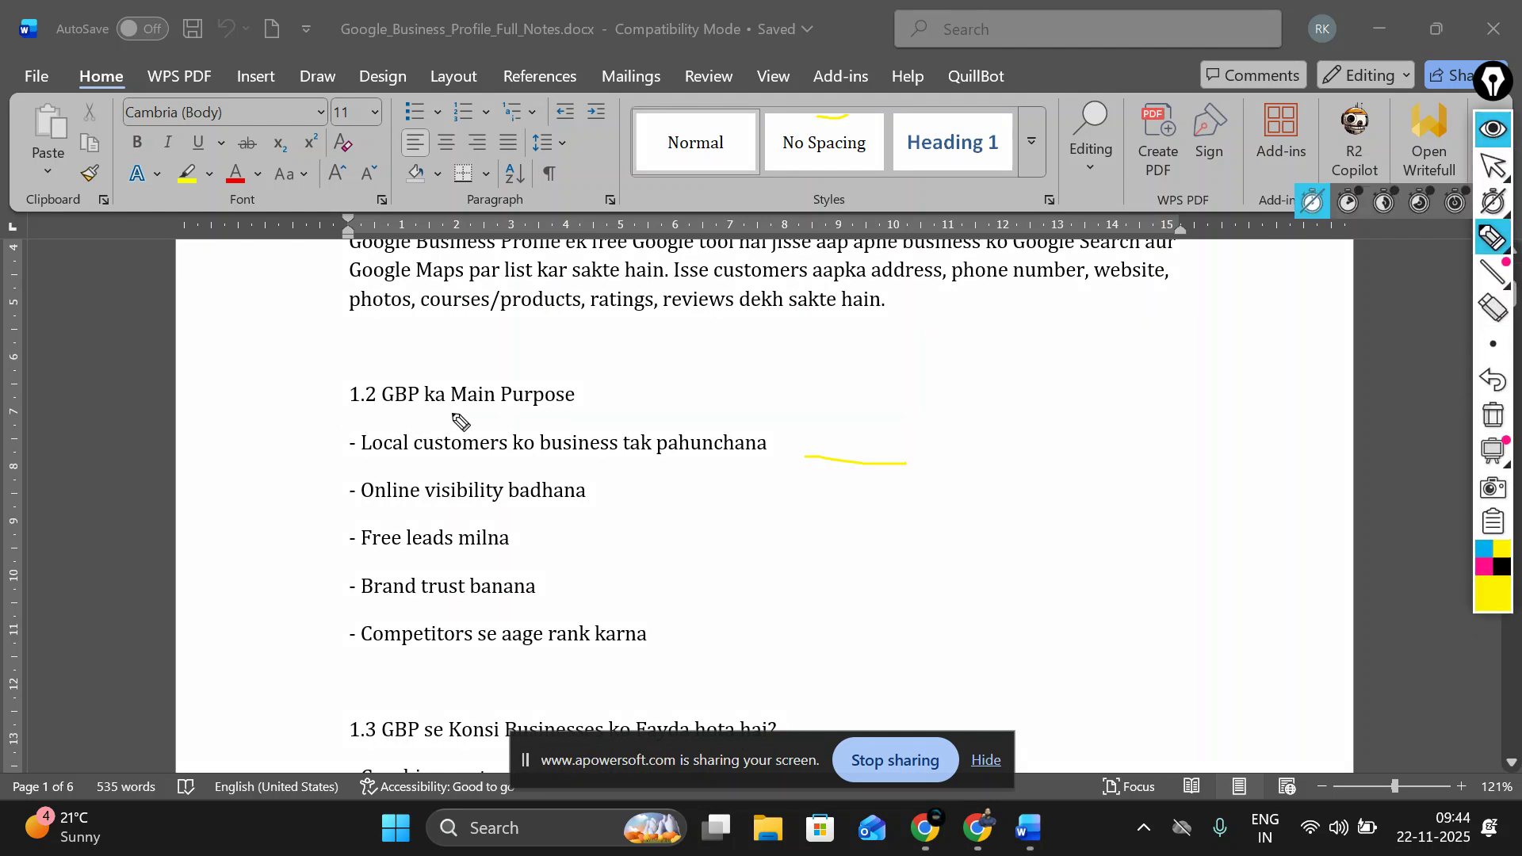
pyautogui.moveTo(363, 473); pyautogui.dragTo(767, 480)
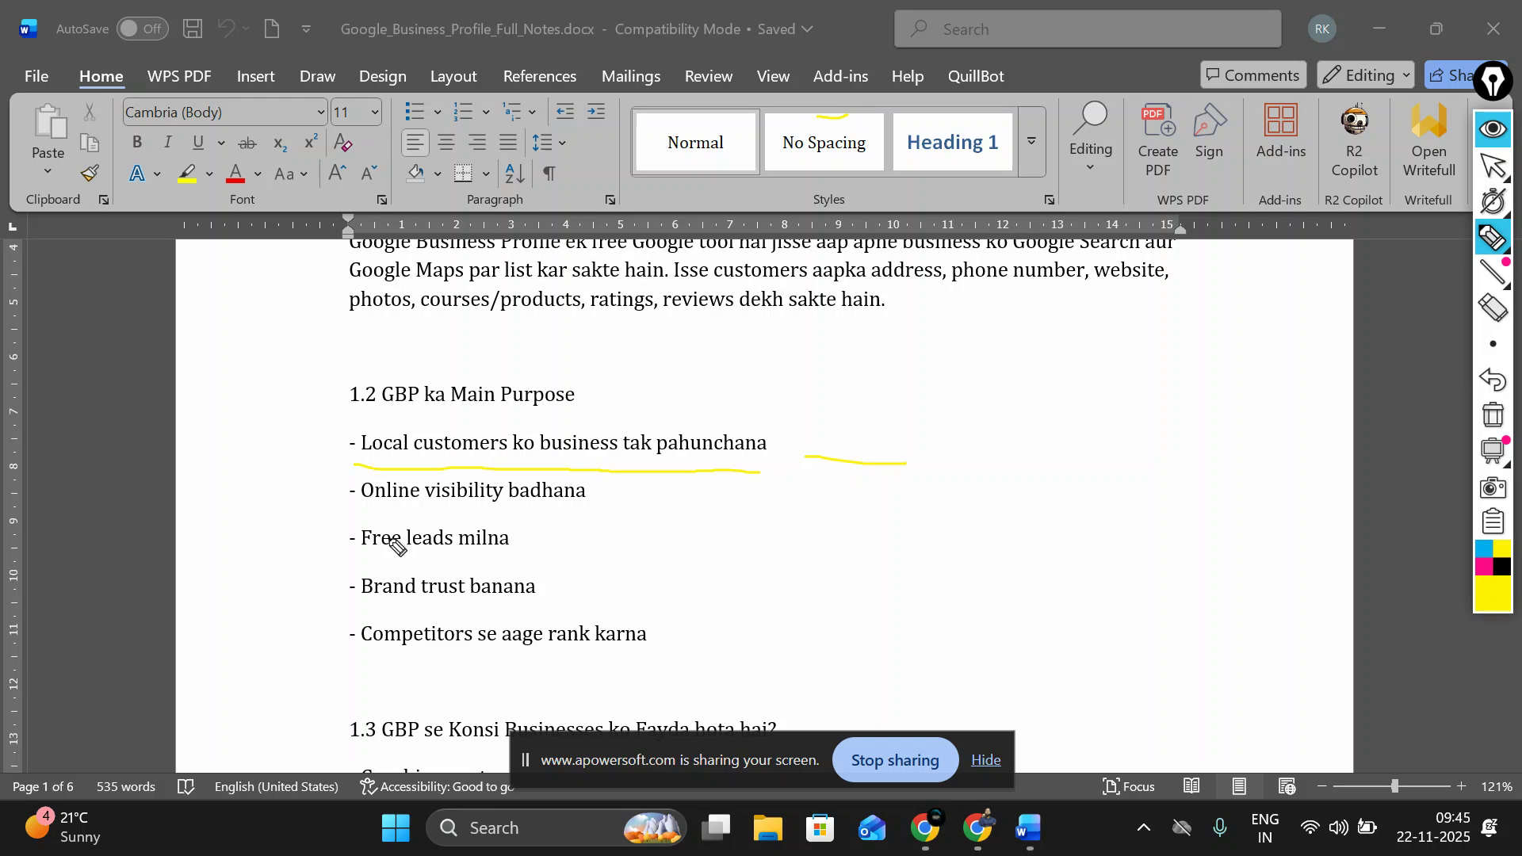
pyautogui.moveTo(313, 521); pyautogui.dragTo(623, 507)
pyautogui.moveTo(340, 567); pyautogui.dragTo(572, 568)
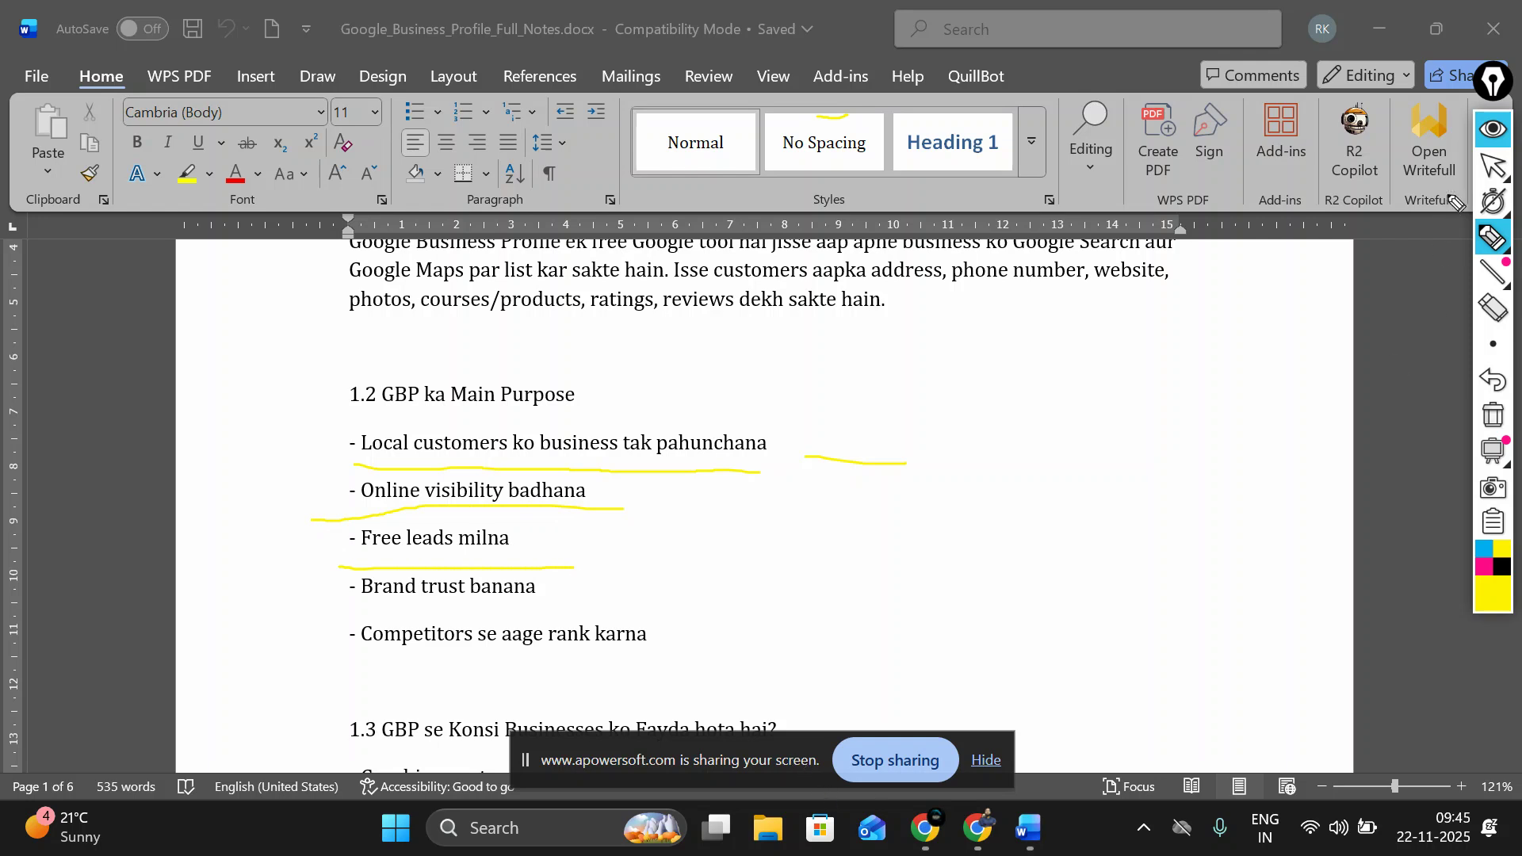
pyautogui.click(1493, 129)
# Search Google in a new Chrome tab for The Future Track Computer Education.
pyautogui.moveTo(960, 846)
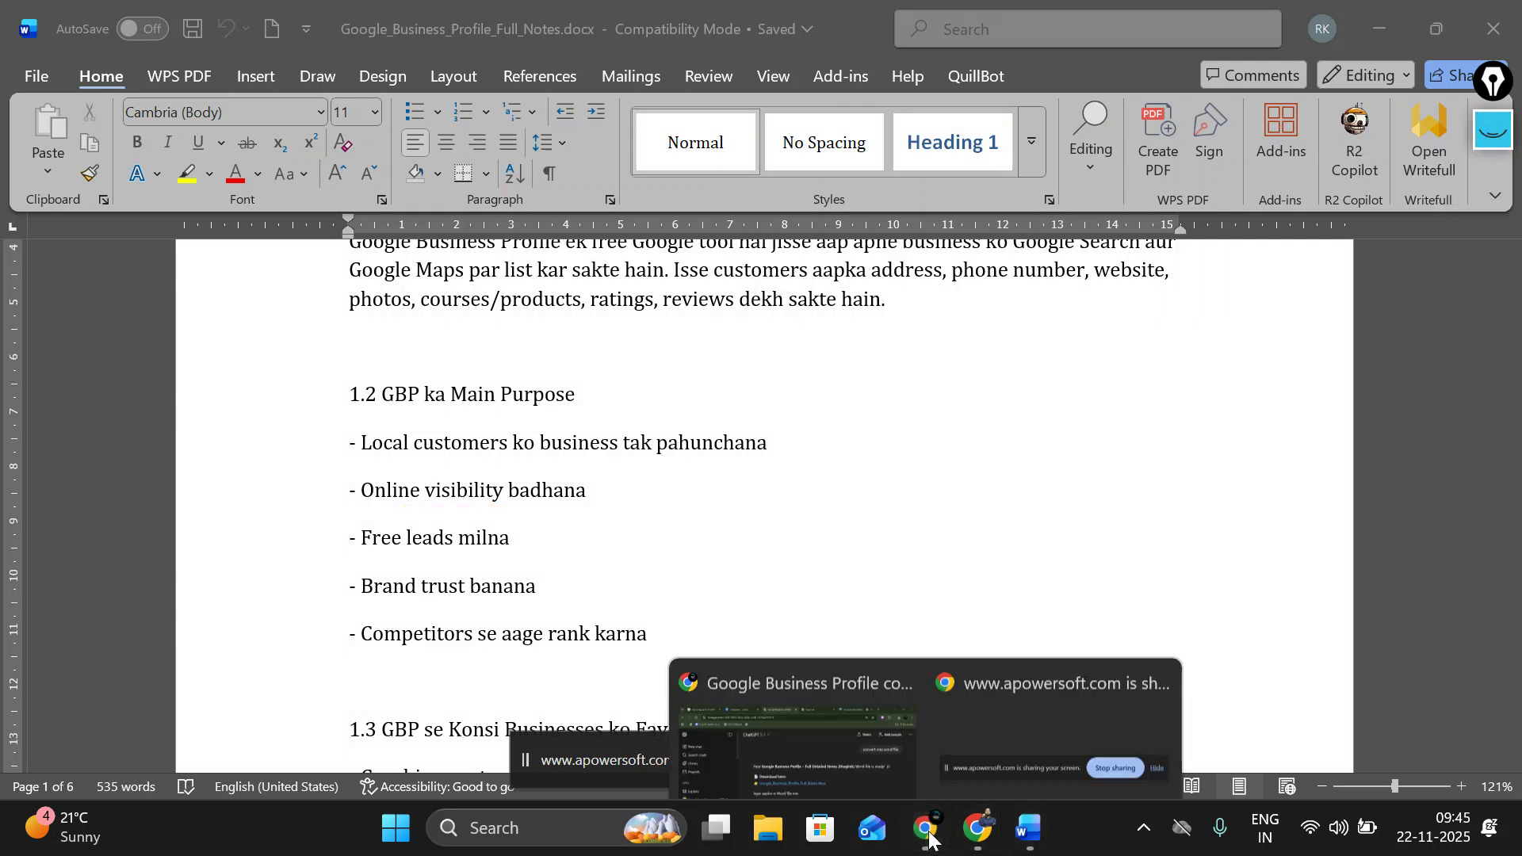
pyautogui.click(805, 715)
pyautogui.click(1274, 25)
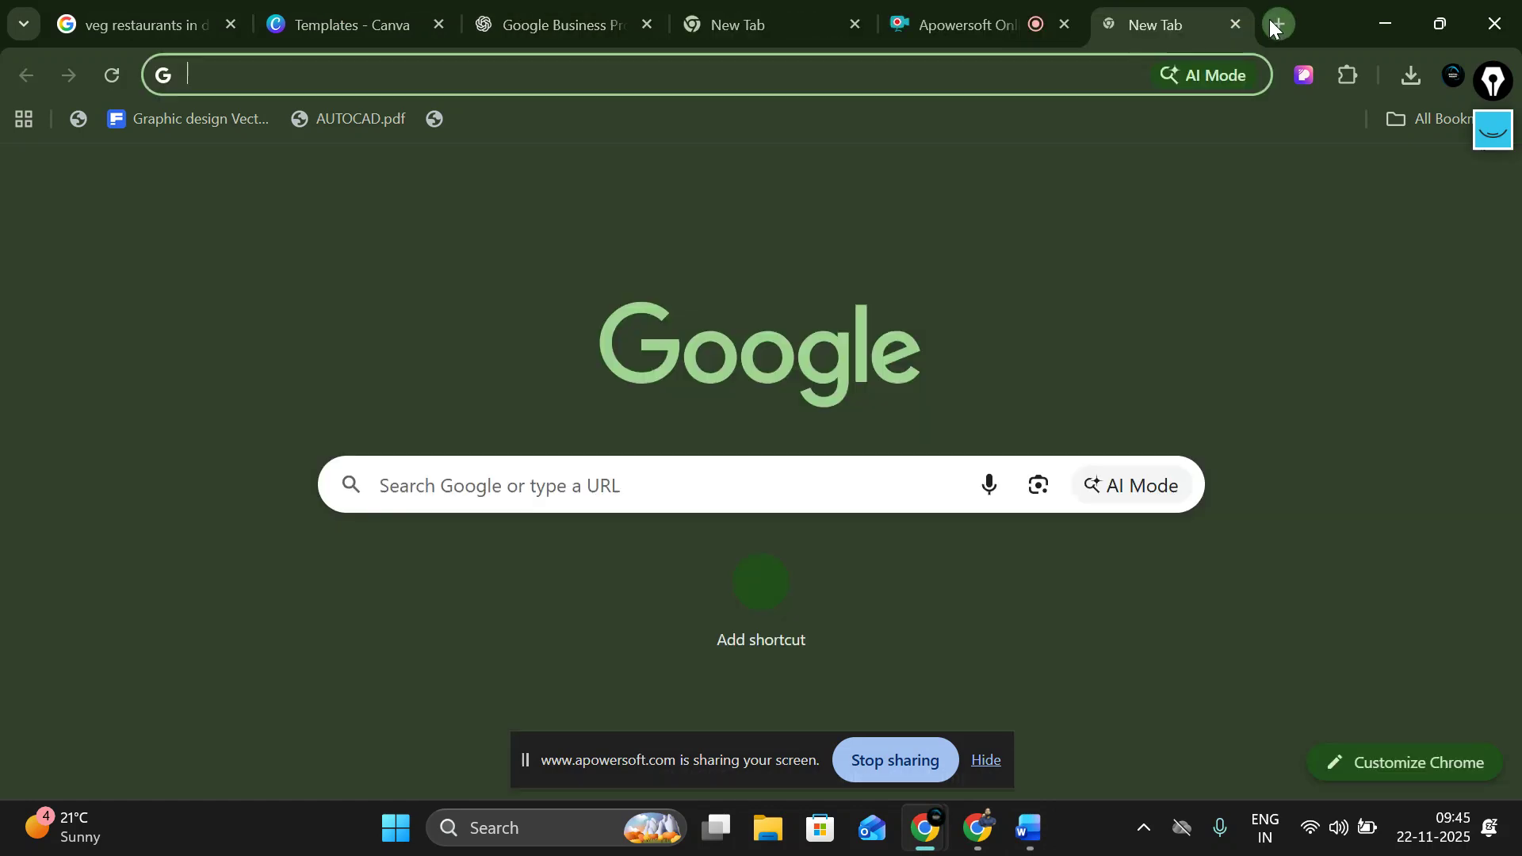
pyautogui.write('google.com')
pyautogui.press('Return')
pyautogui.write('the')
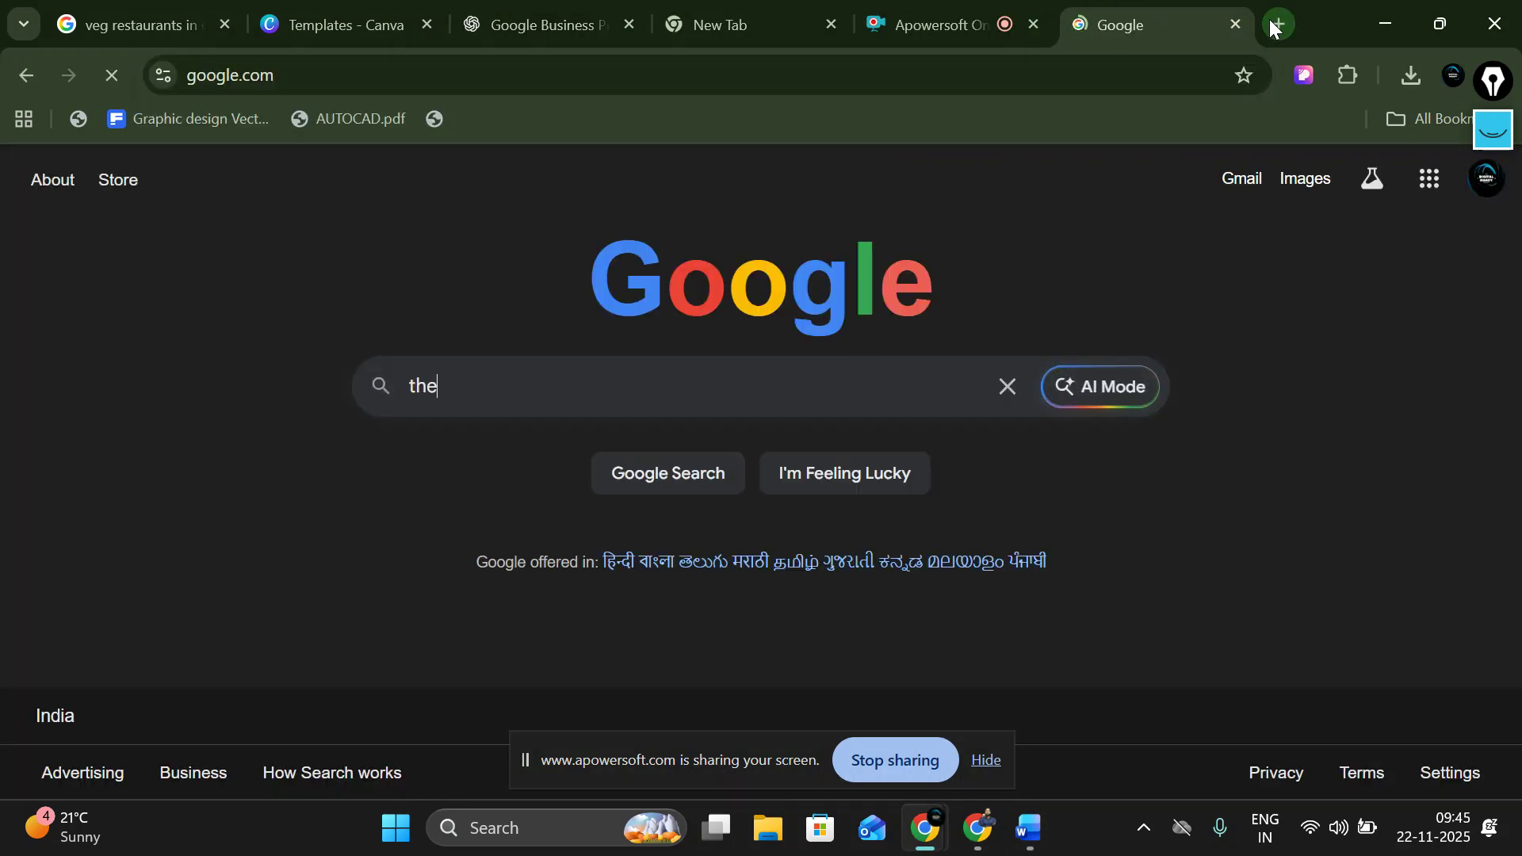
pyautogui.press('Escape')
pyautogui.press('Down')
pyautogui.press('Return')
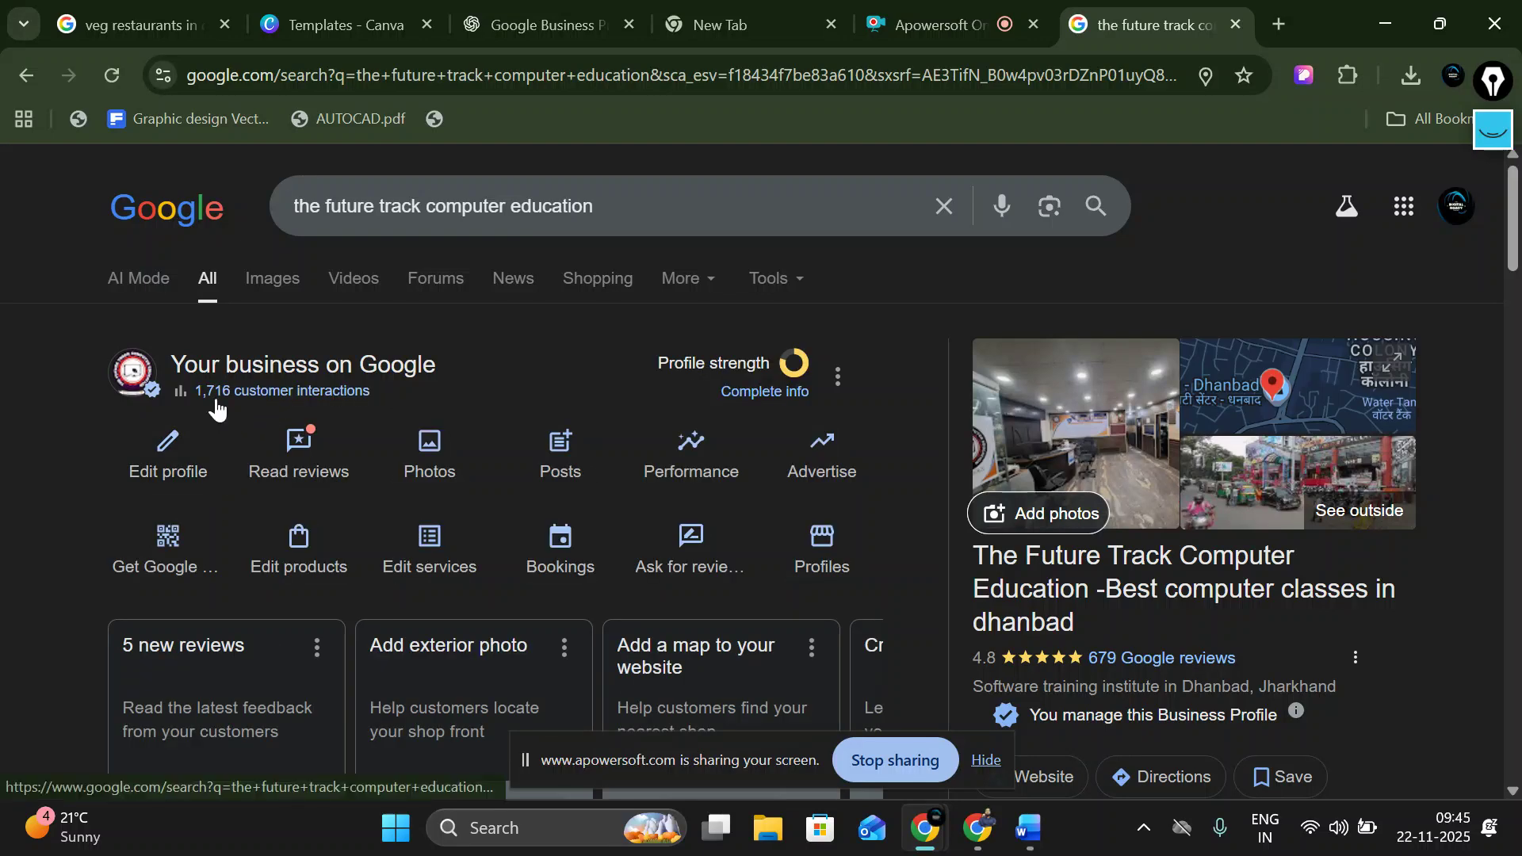
# Open the customer interactions report and apply a Nov 2025 time period.
pyautogui.click(214, 387)
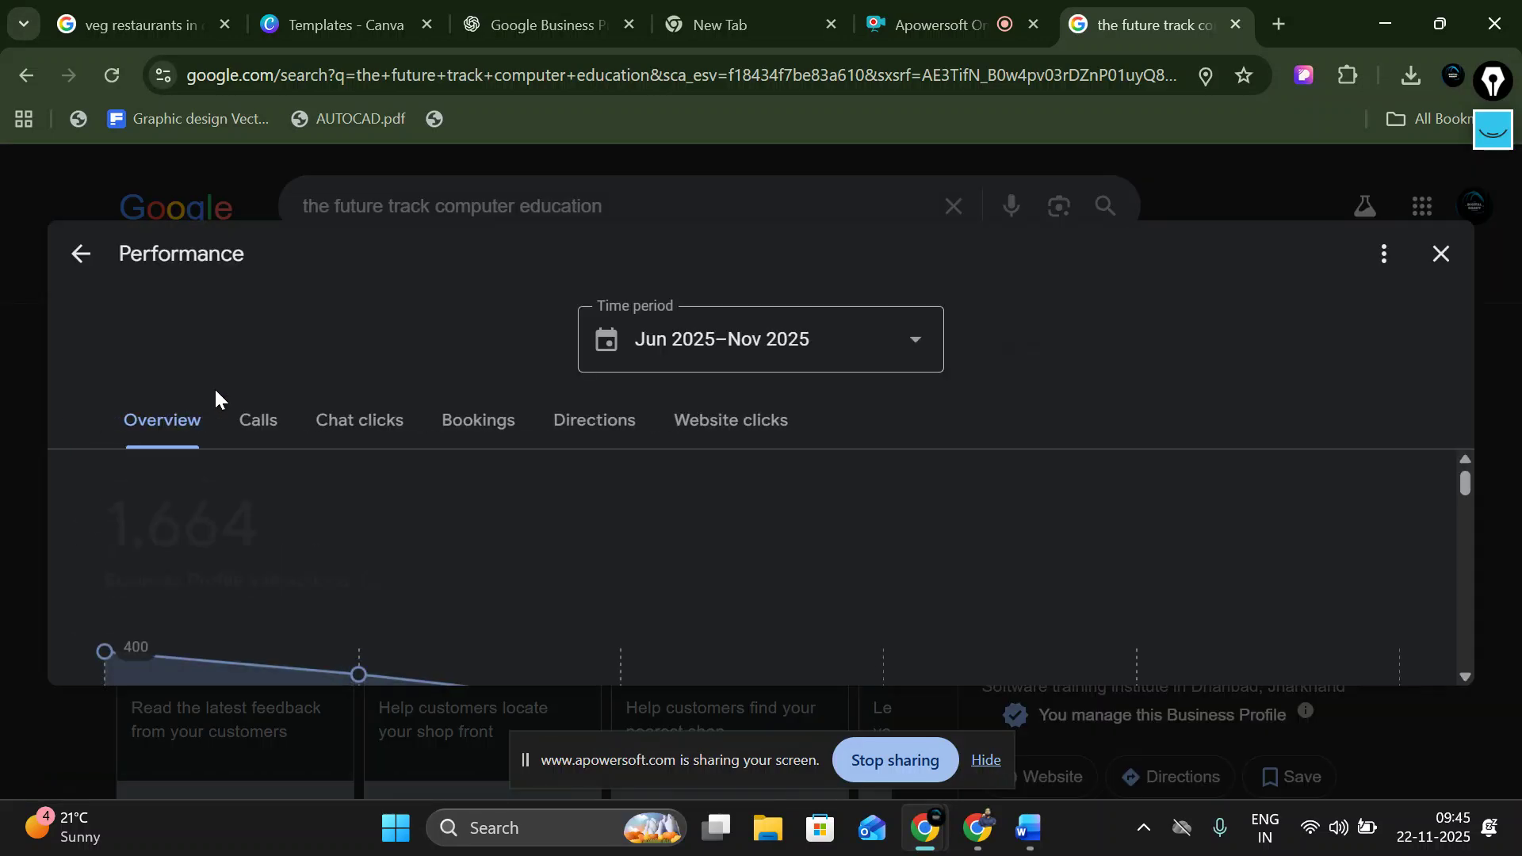
pyautogui.click(734, 338)
pyautogui.click(890, 574)
pyautogui.click(901, 651)
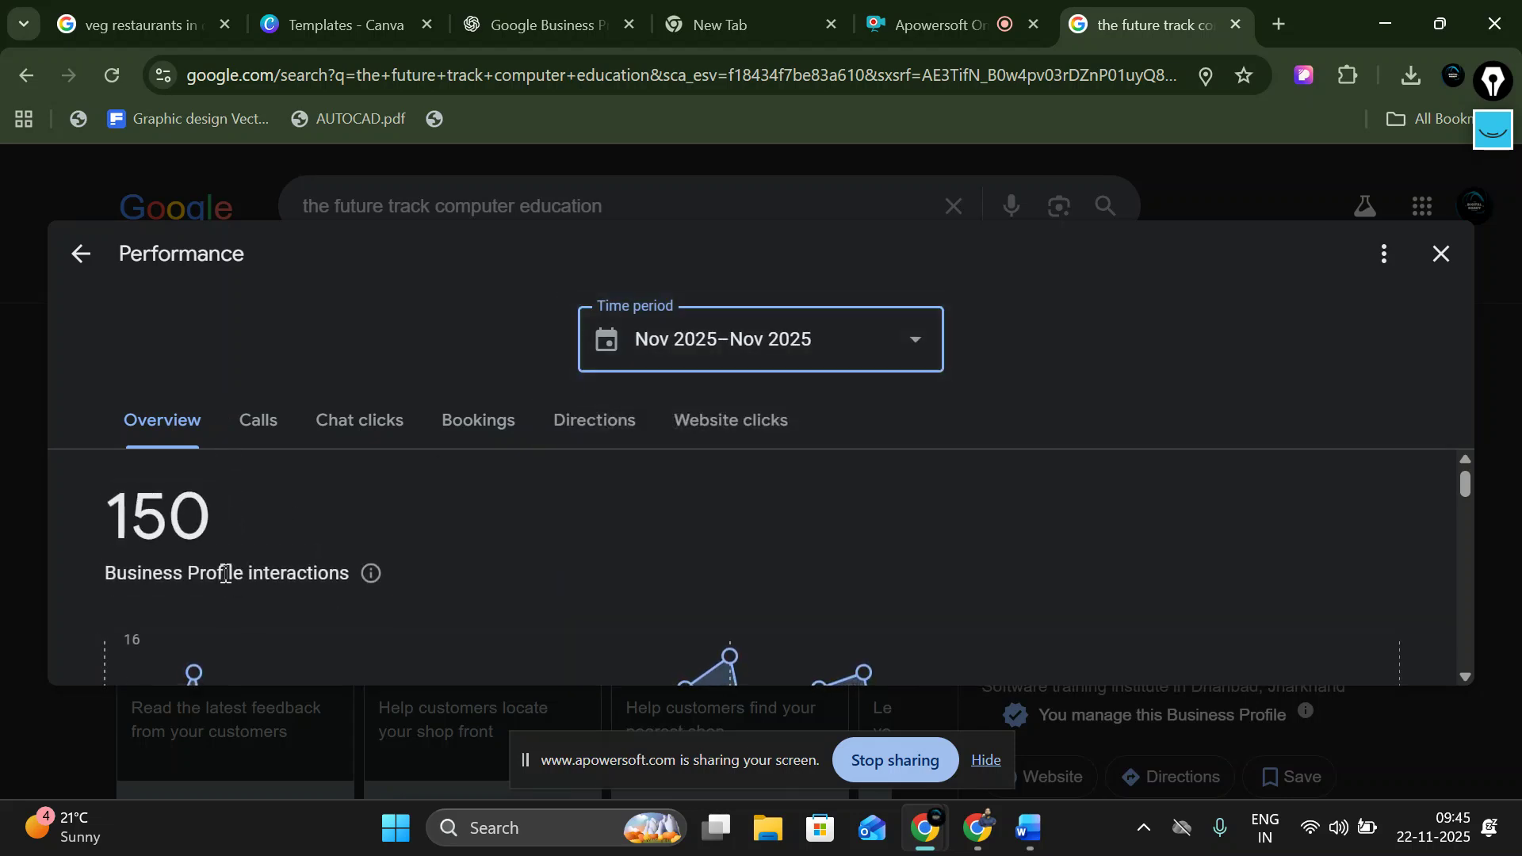
# Check each metric tab, noting 40 website clicks and 0 bookings for Nov 2025, then close the report.
pyautogui.click(265, 432)
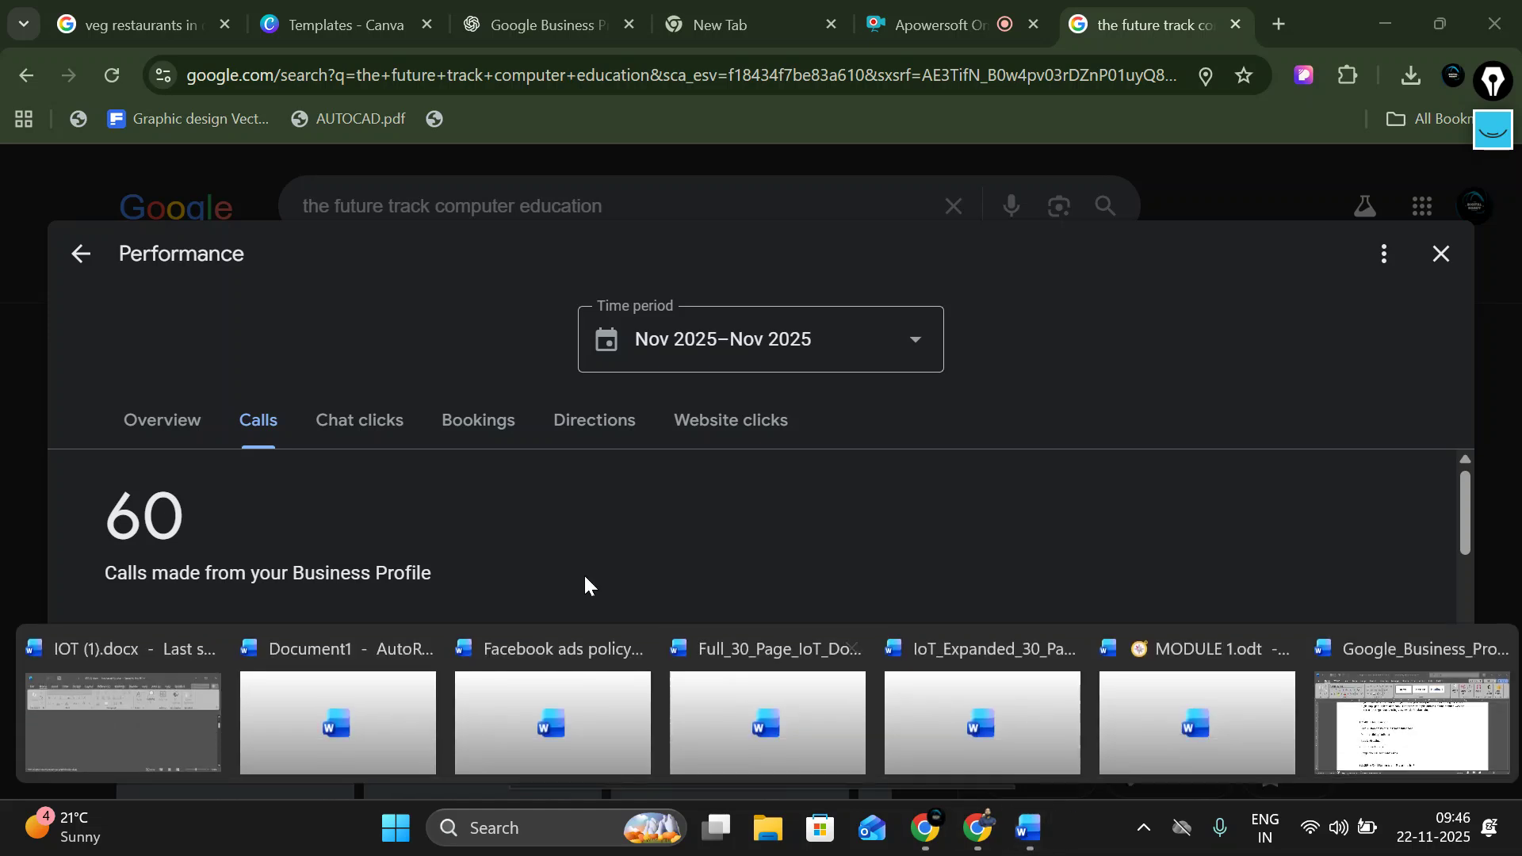
pyautogui.click(566, 574)
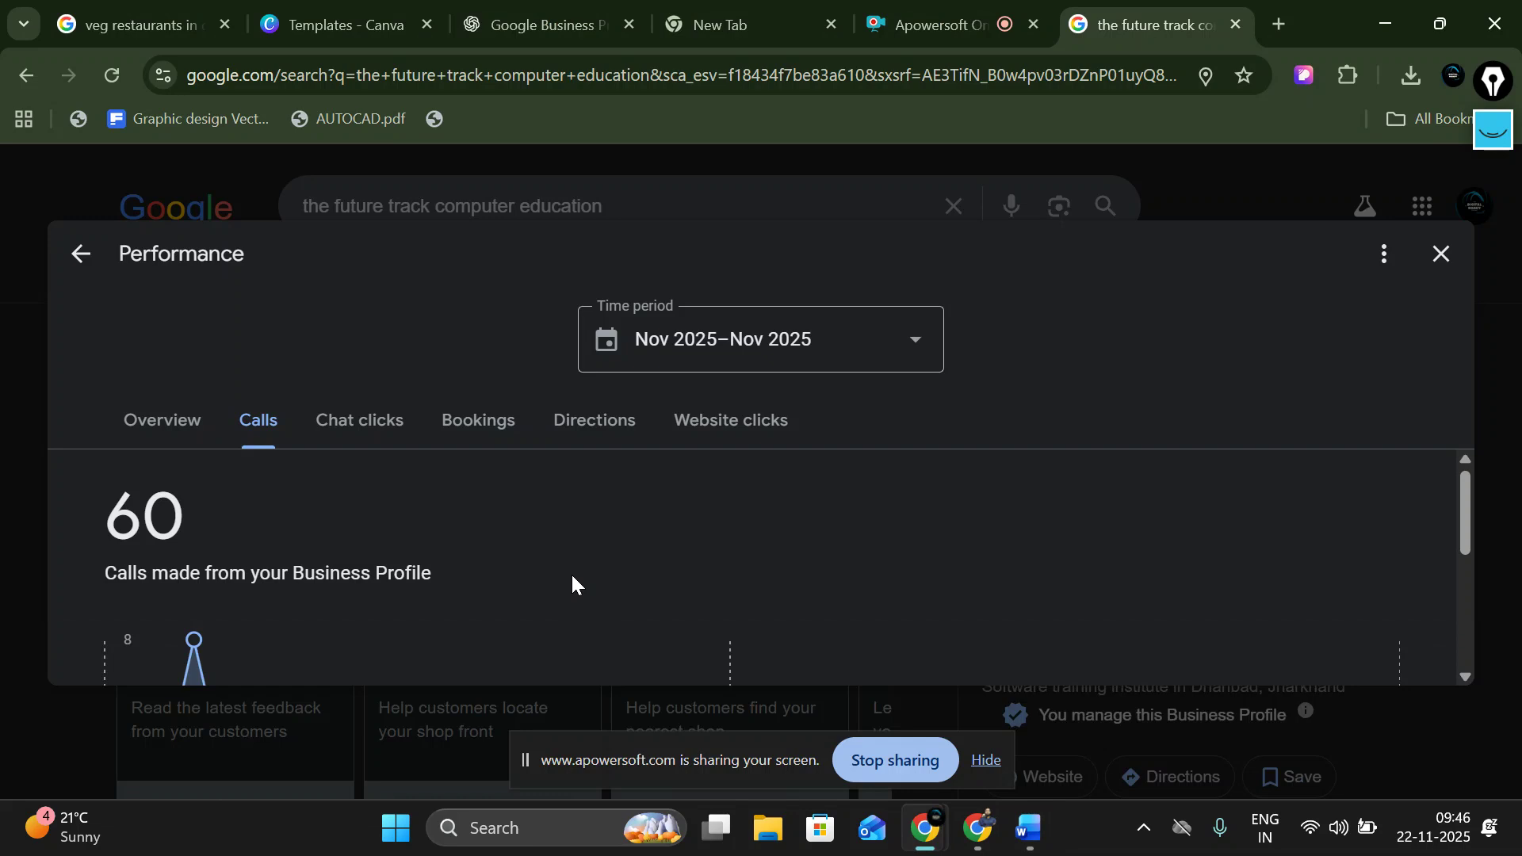
pyautogui.scroll(-2, 507, 523)
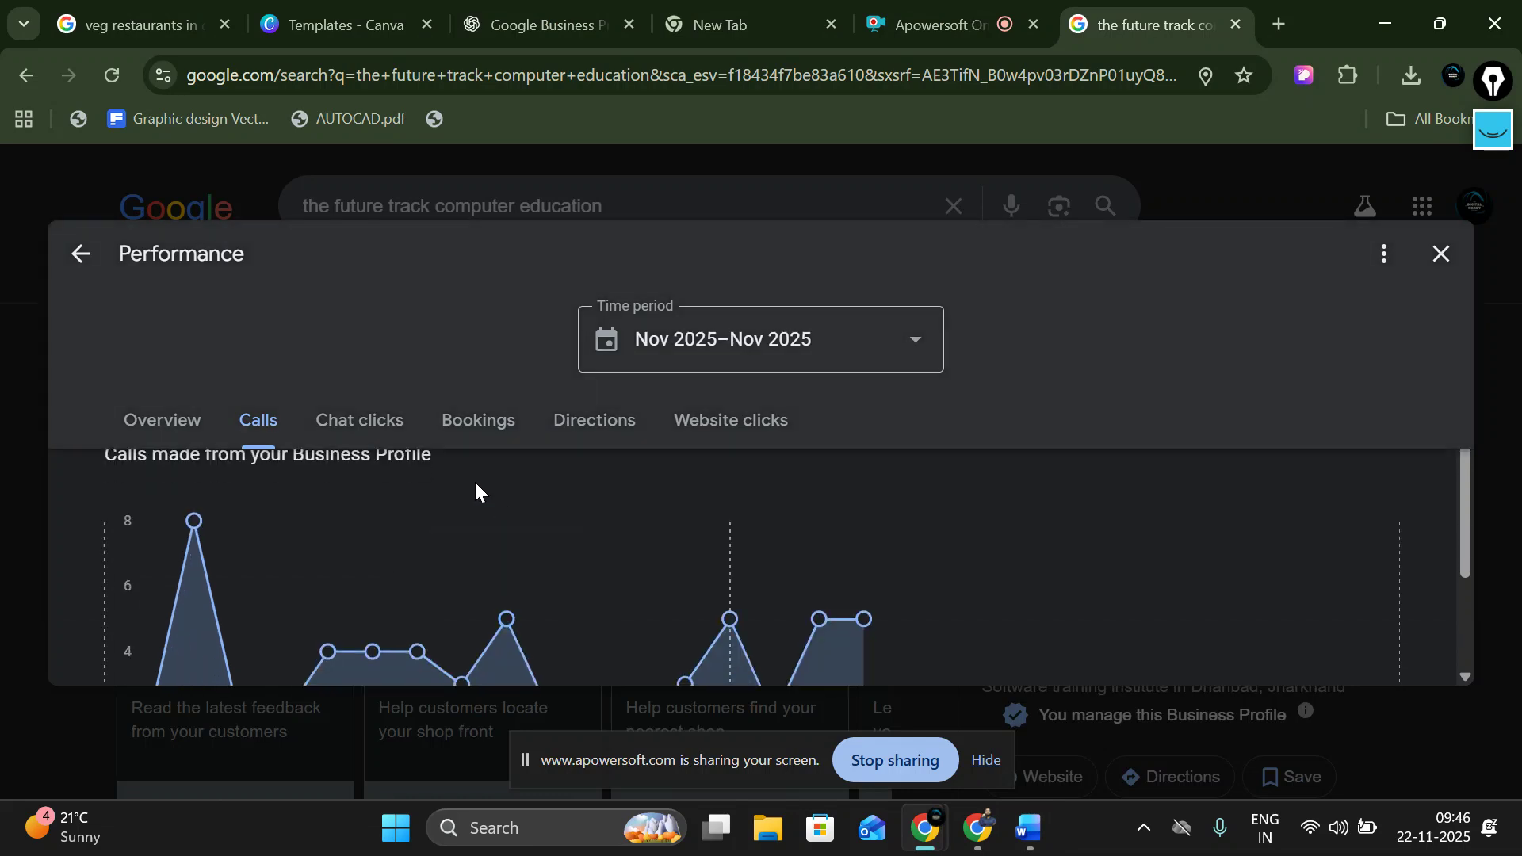
pyautogui.click(394, 428)
pyautogui.scroll(2, 274, 507)
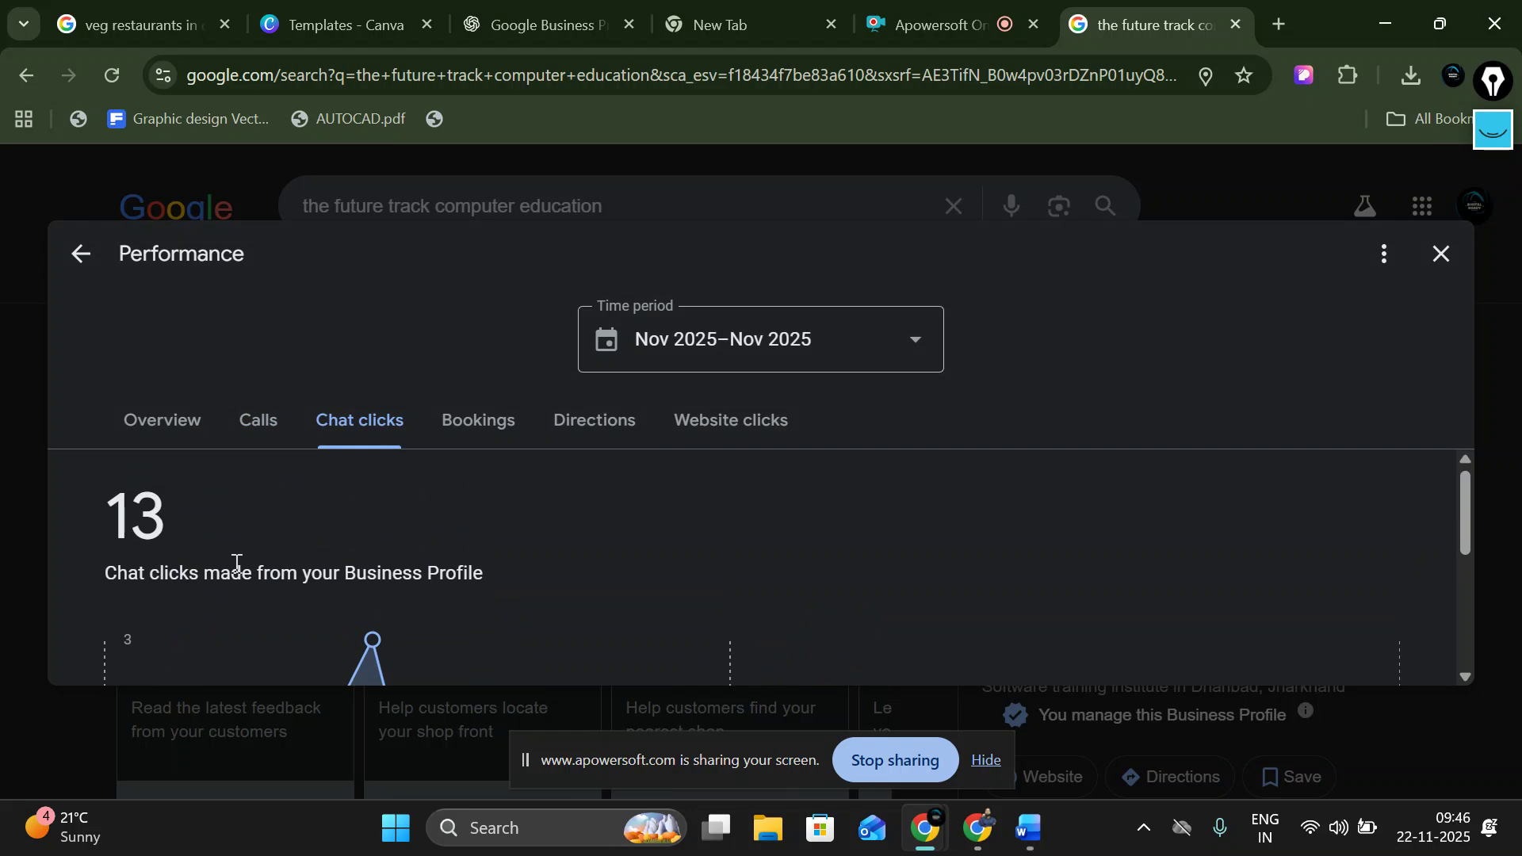
pyautogui.click(643, 421)
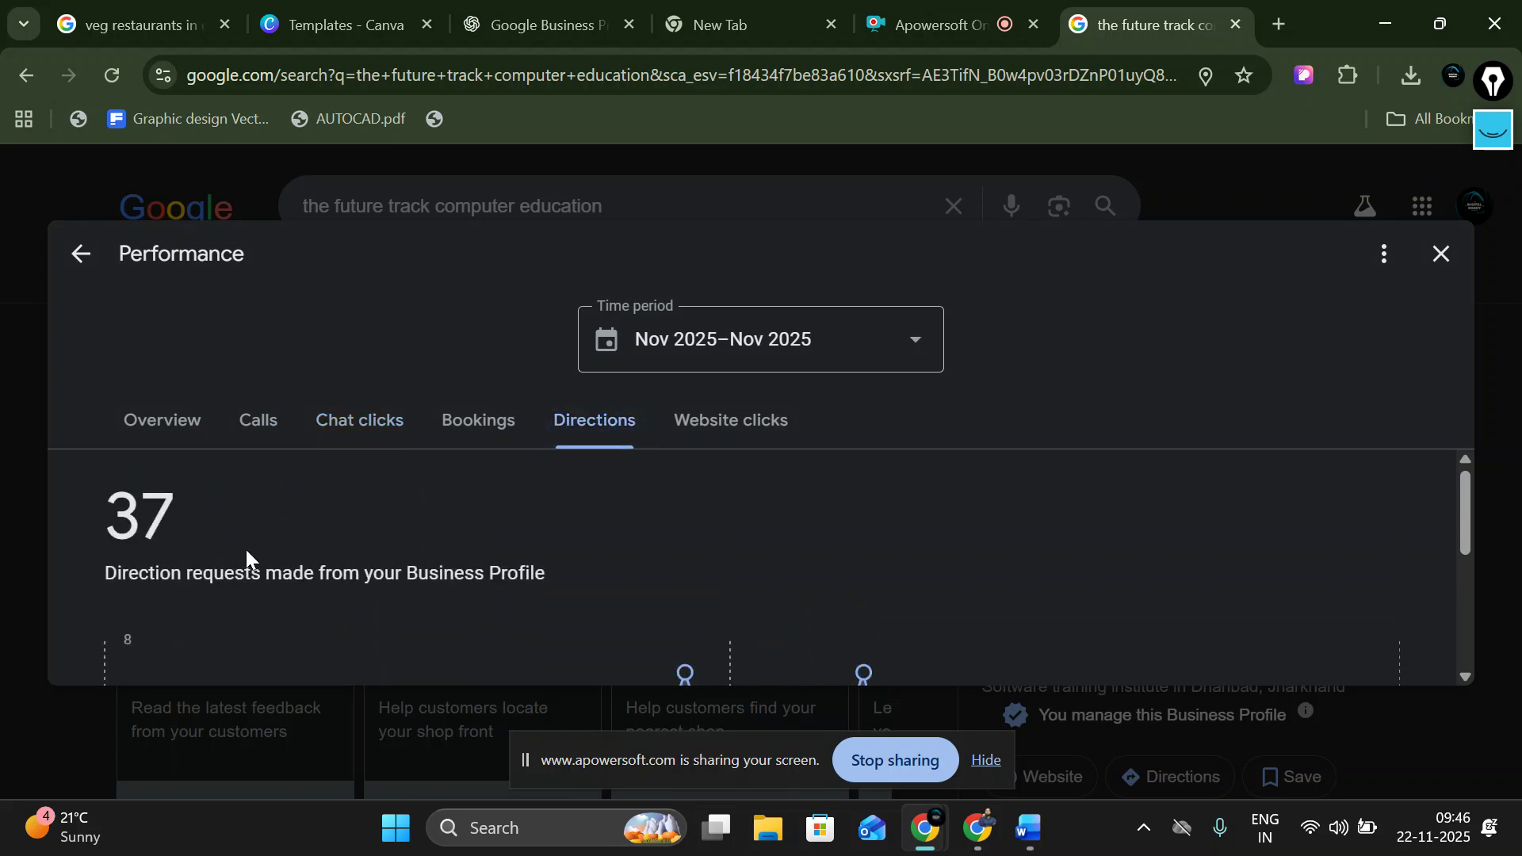
pyautogui.click(780, 434)
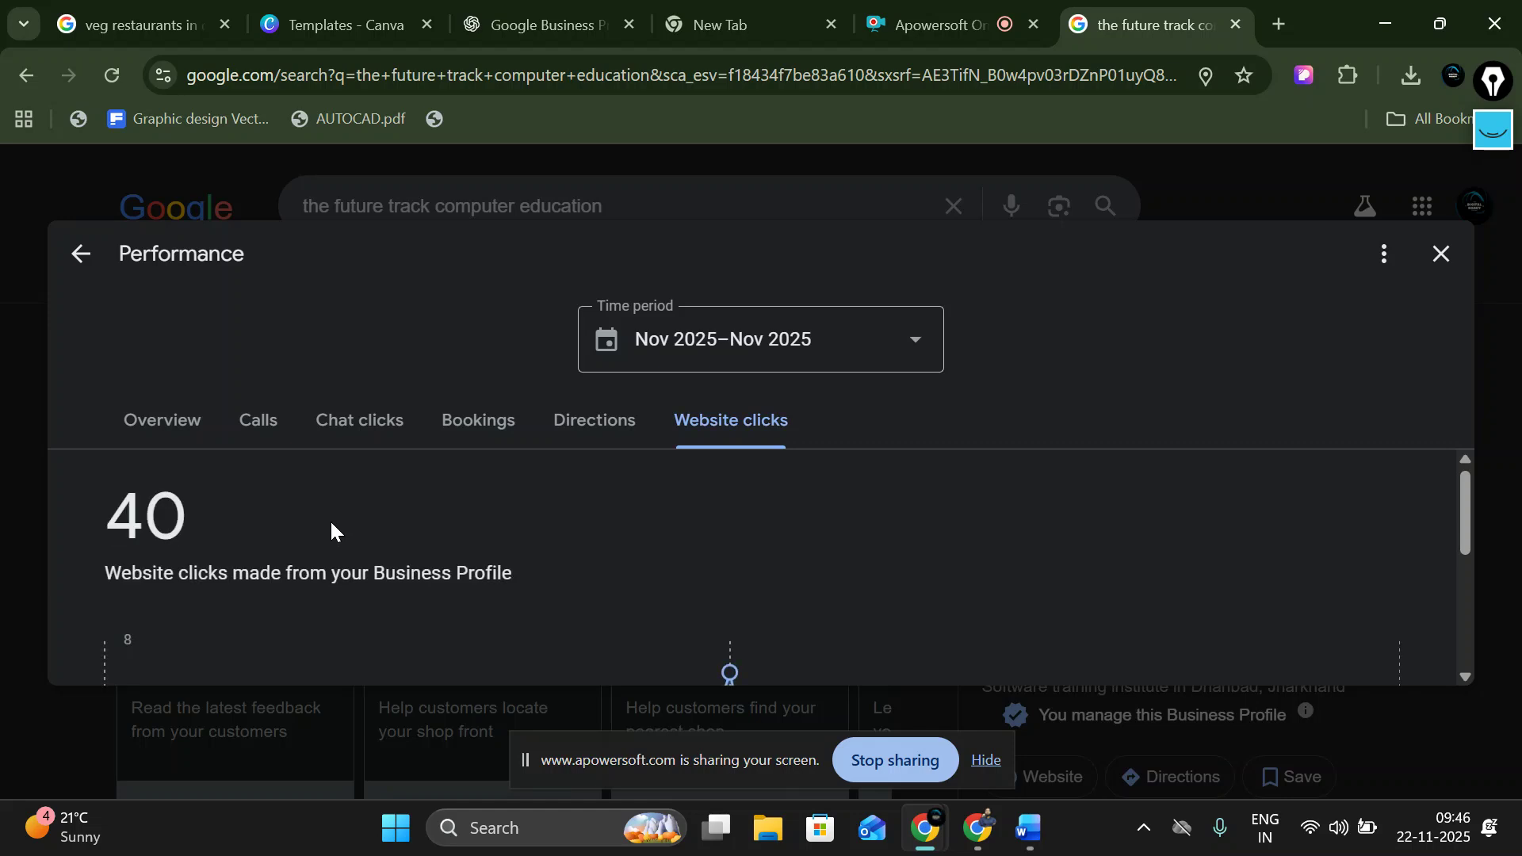
pyautogui.click(450, 417)
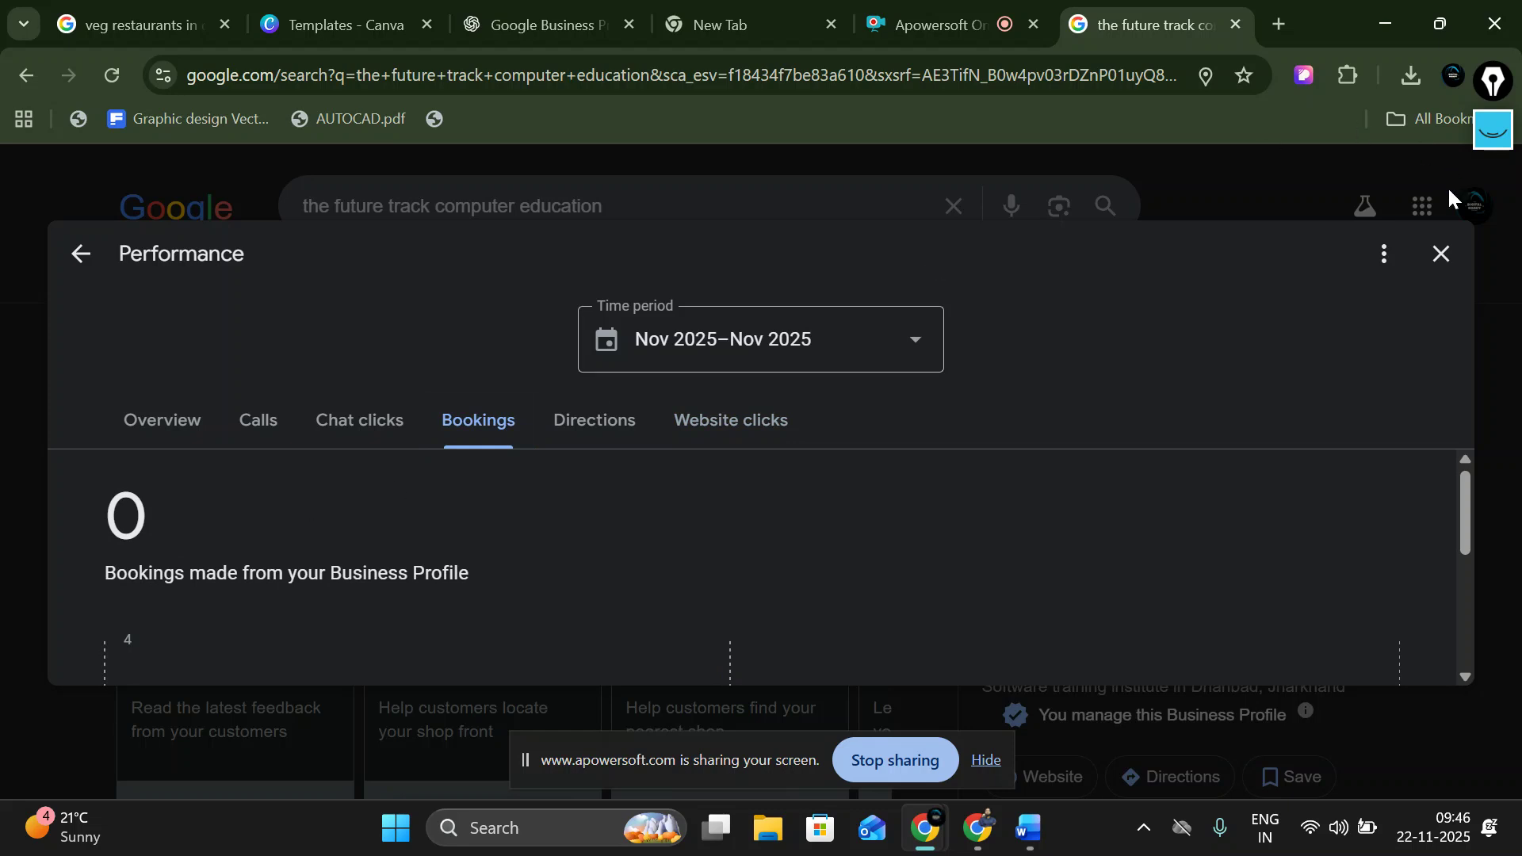
pyautogui.click(1433, 265)
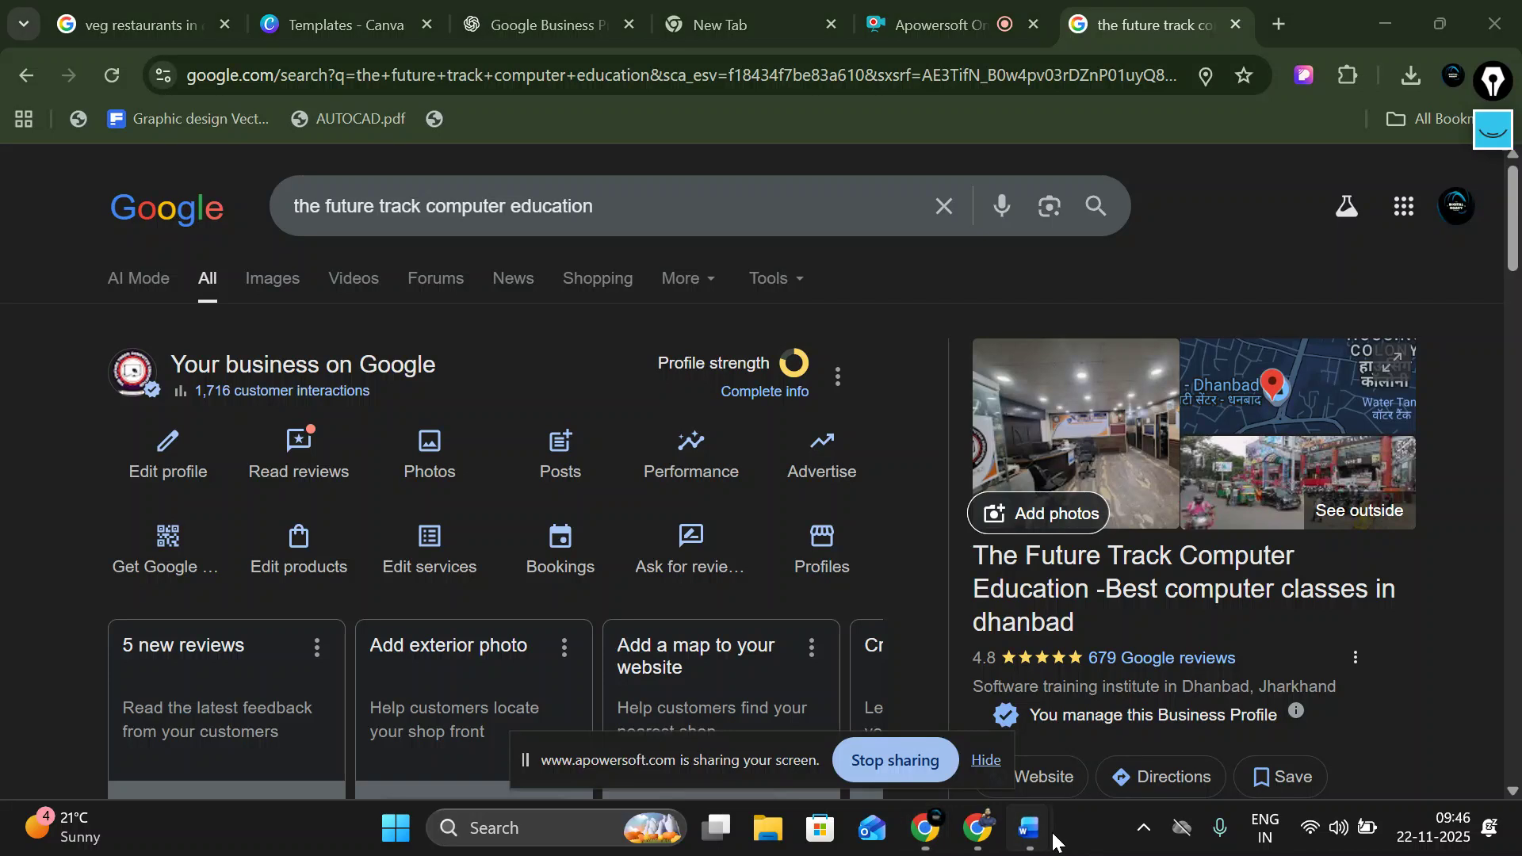
# Back in the notes, underline '- Brand trust banana' in yellow, then hide the ink.
pyautogui.moveTo(1028, 829)
pyautogui.click(1419, 737)
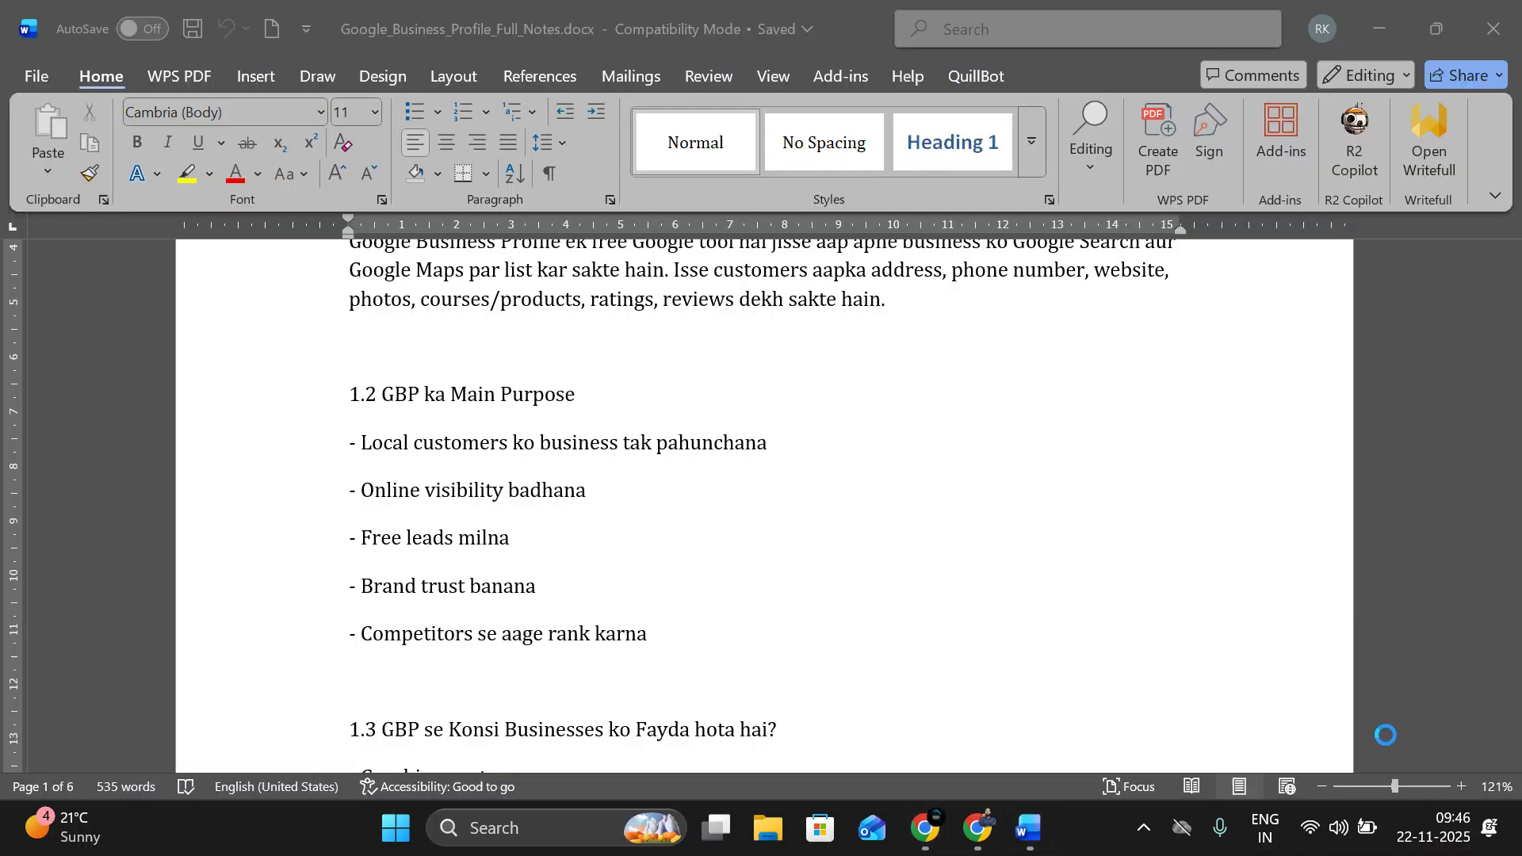
pyautogui.click(337, 537)
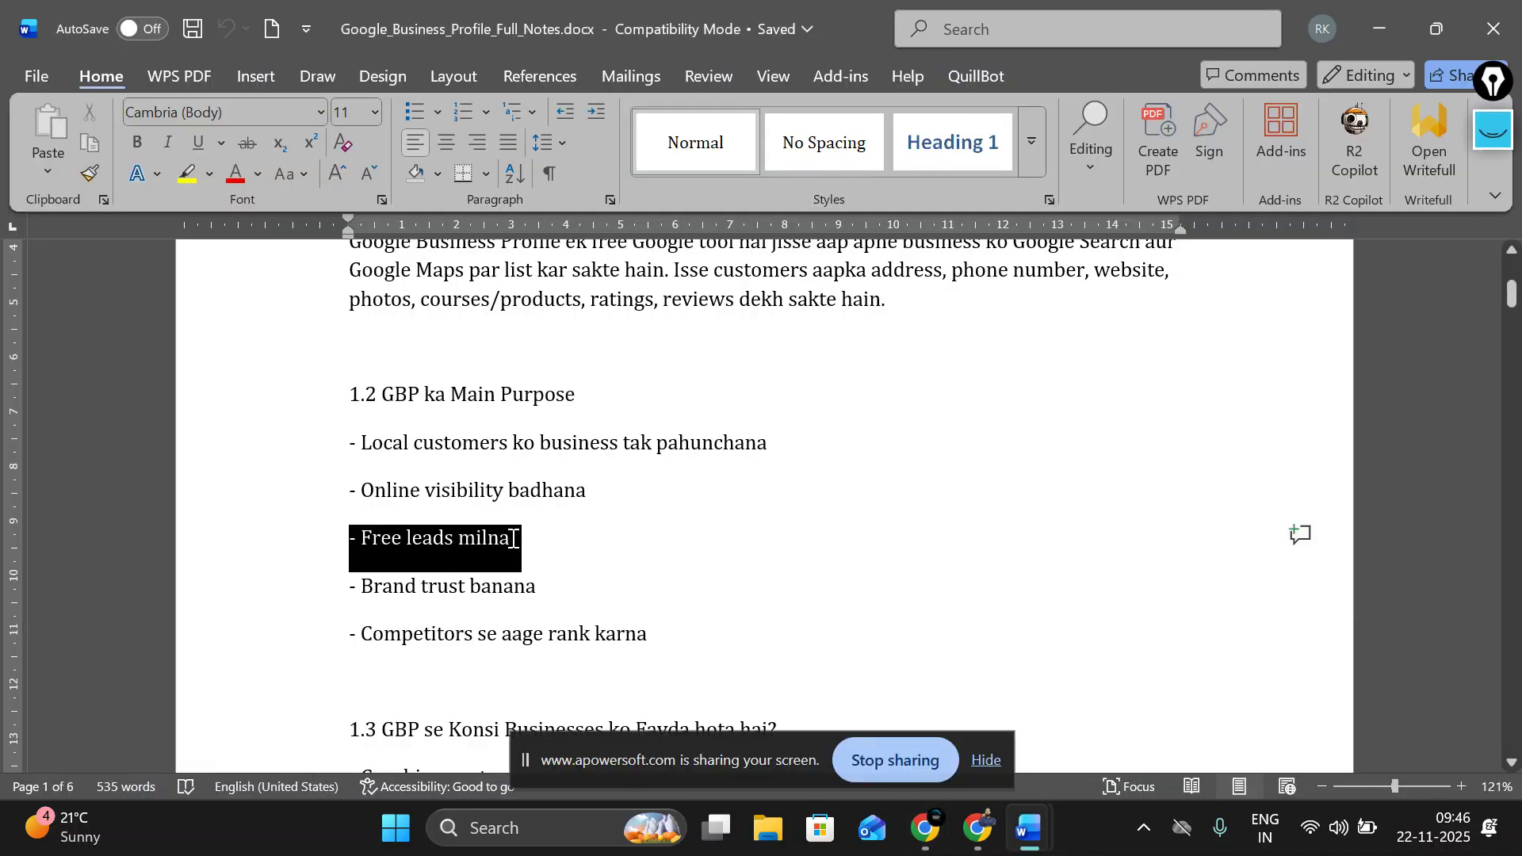
pyautogui.click(1493, 130)
pyautogui.moveTo(343, 612); pyautogui.dragTo(600, 604)
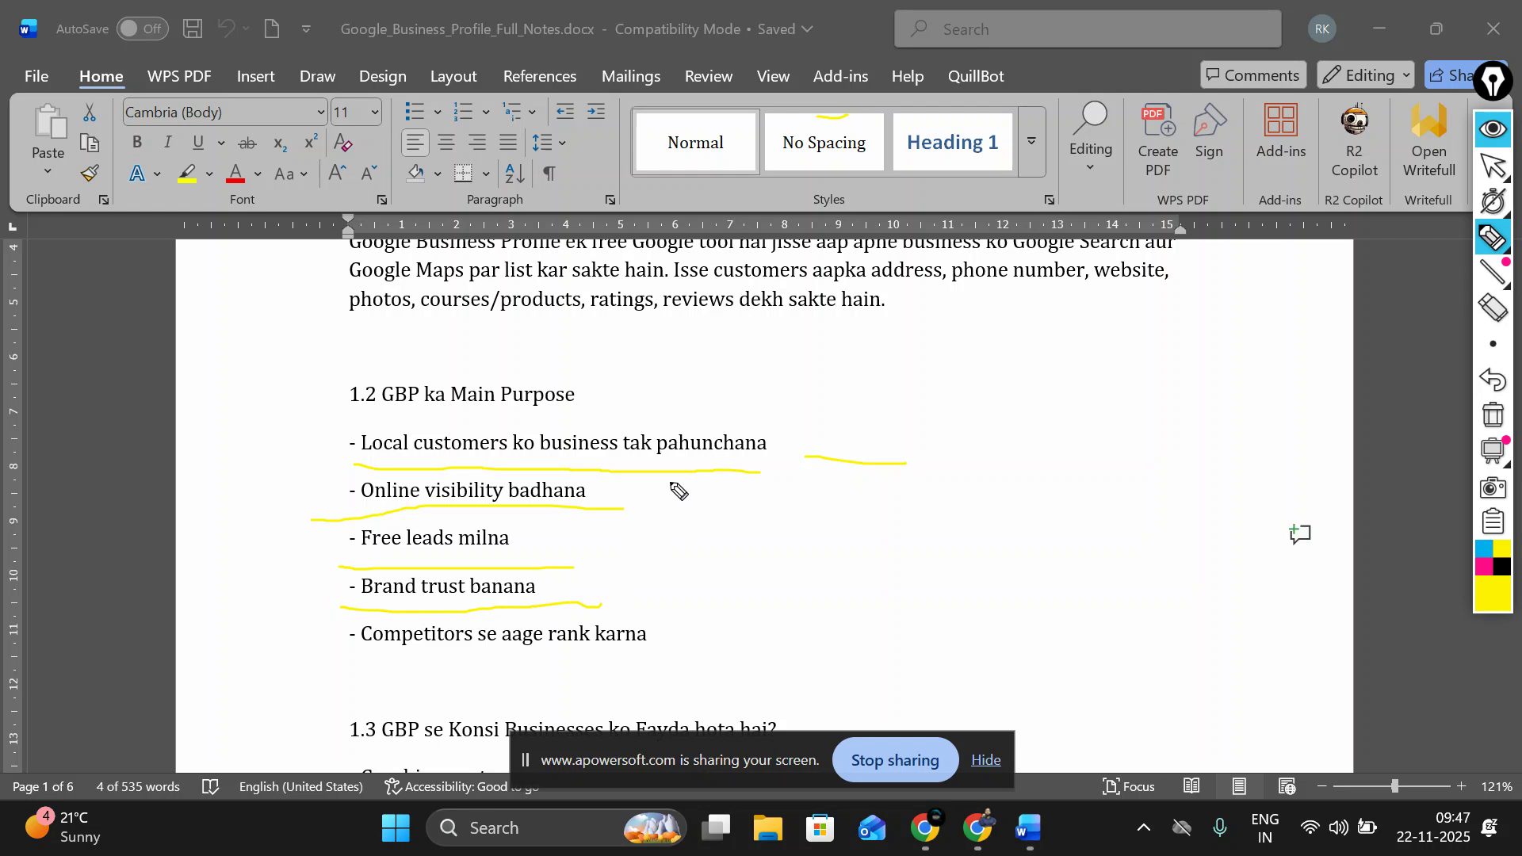
pyautogui.click(1493, 129)
# Run a voice search for chicken Mafia and scroll through the results.
pyautogui.click(963, 830)
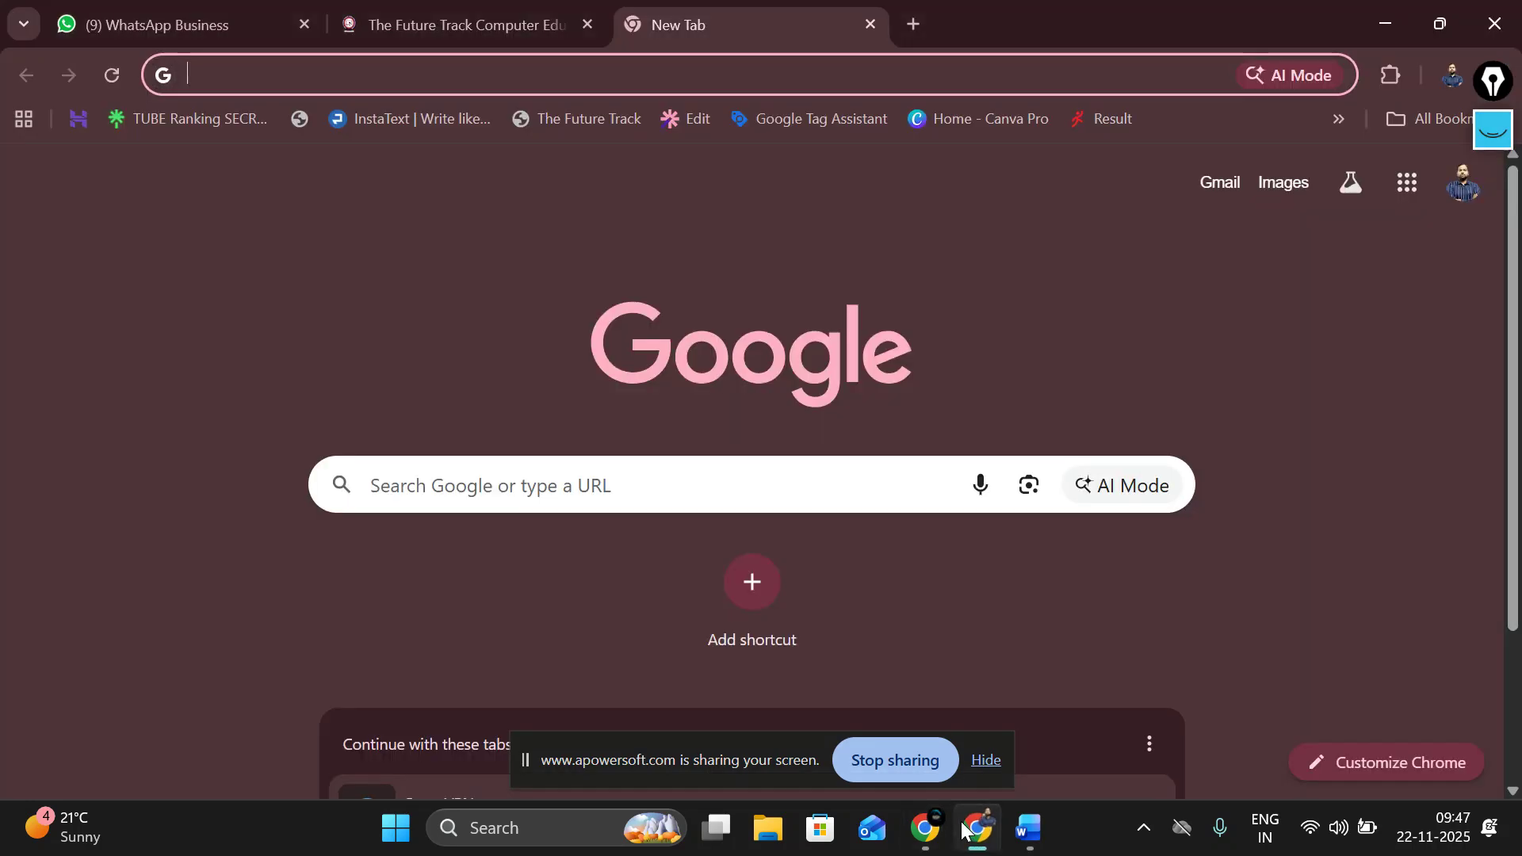
pyautogui.click(980, 487)
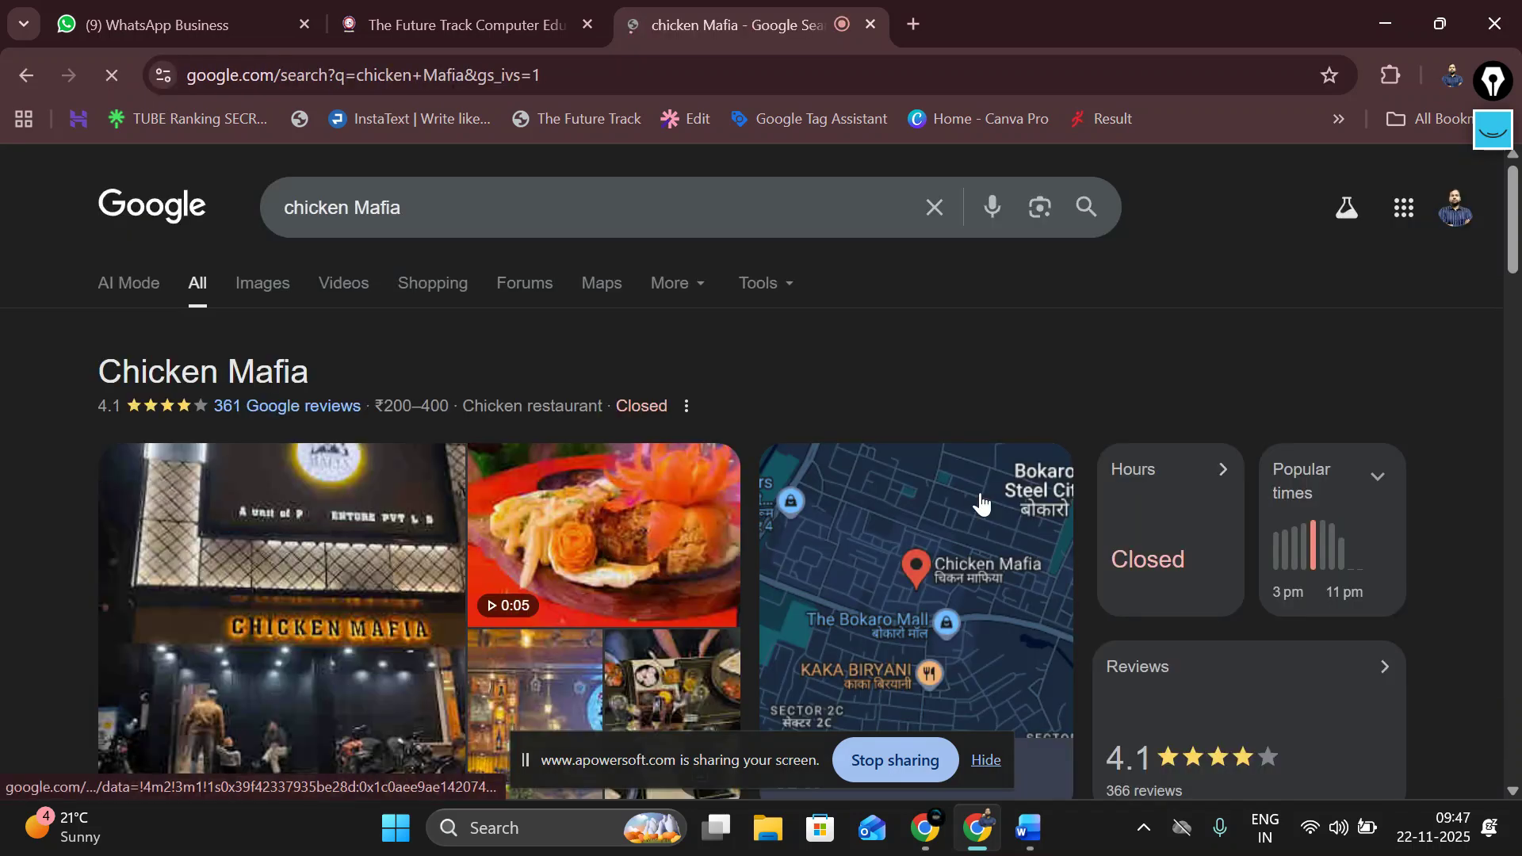
pyautogui.scroll(-6, 338, 430)
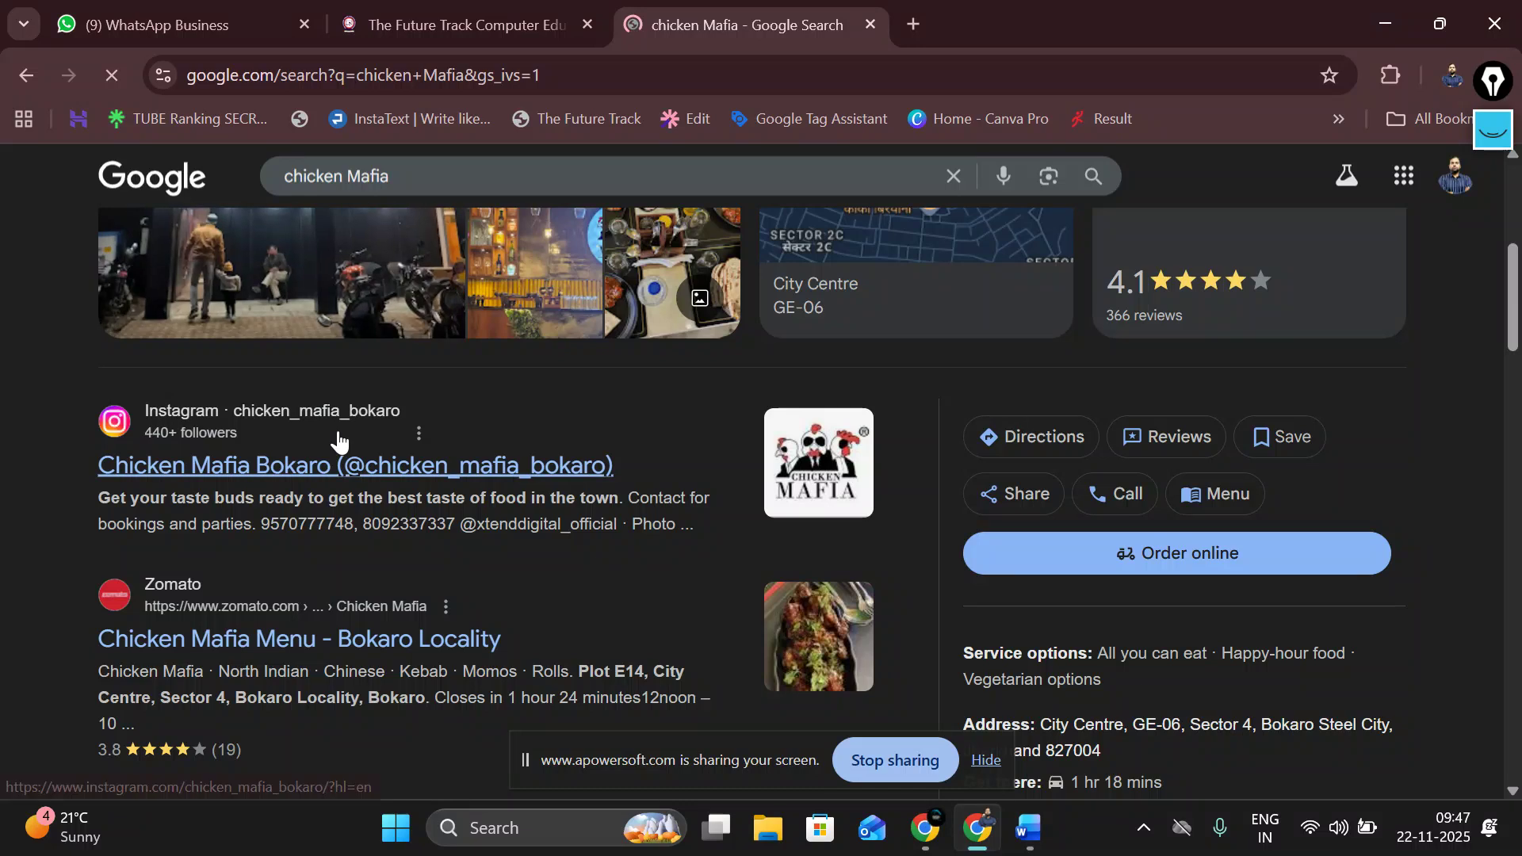
pyautogui.scroll(2, 838, 504)
pyautogui.scroll(2, 838, 505)
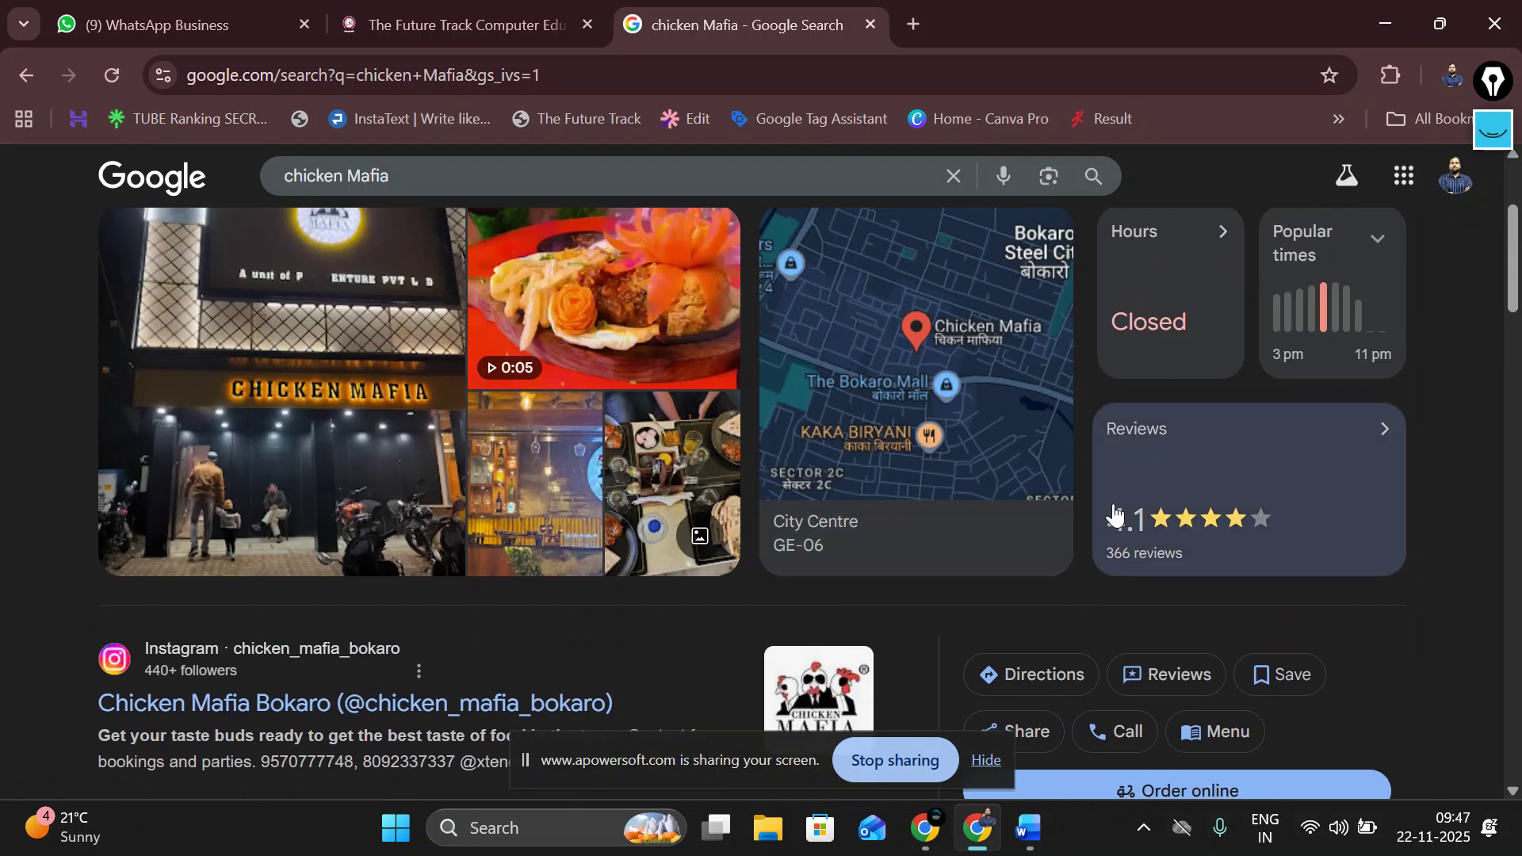
pyautogui.scroll(-6, 535, 498)
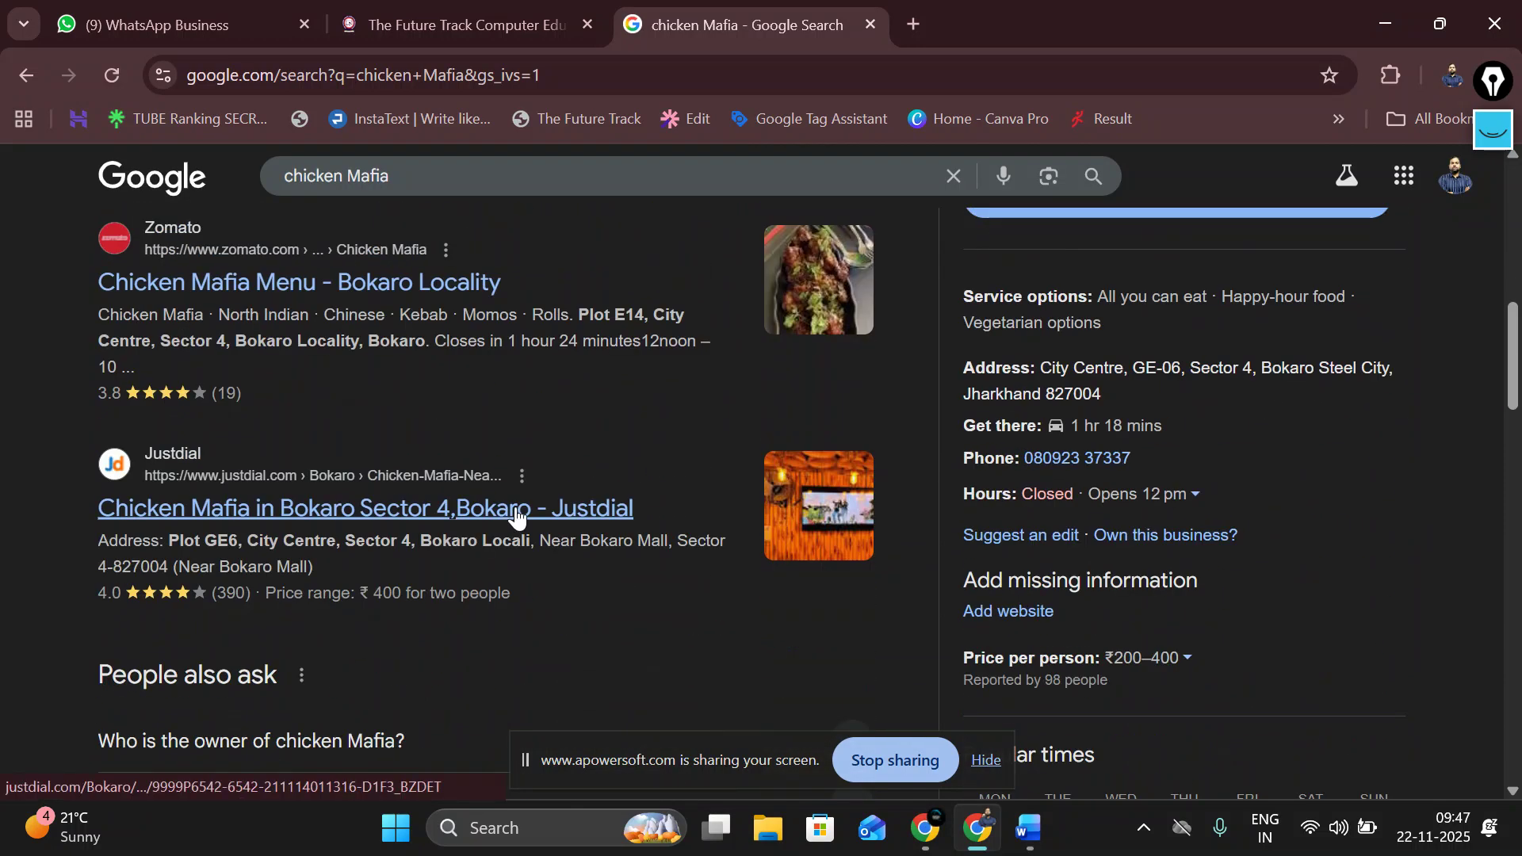
# Change the query to 'chicken Mafia putki', search, and scroll to the Chicken Mafia panel.
pyautogui.click(457, 169)
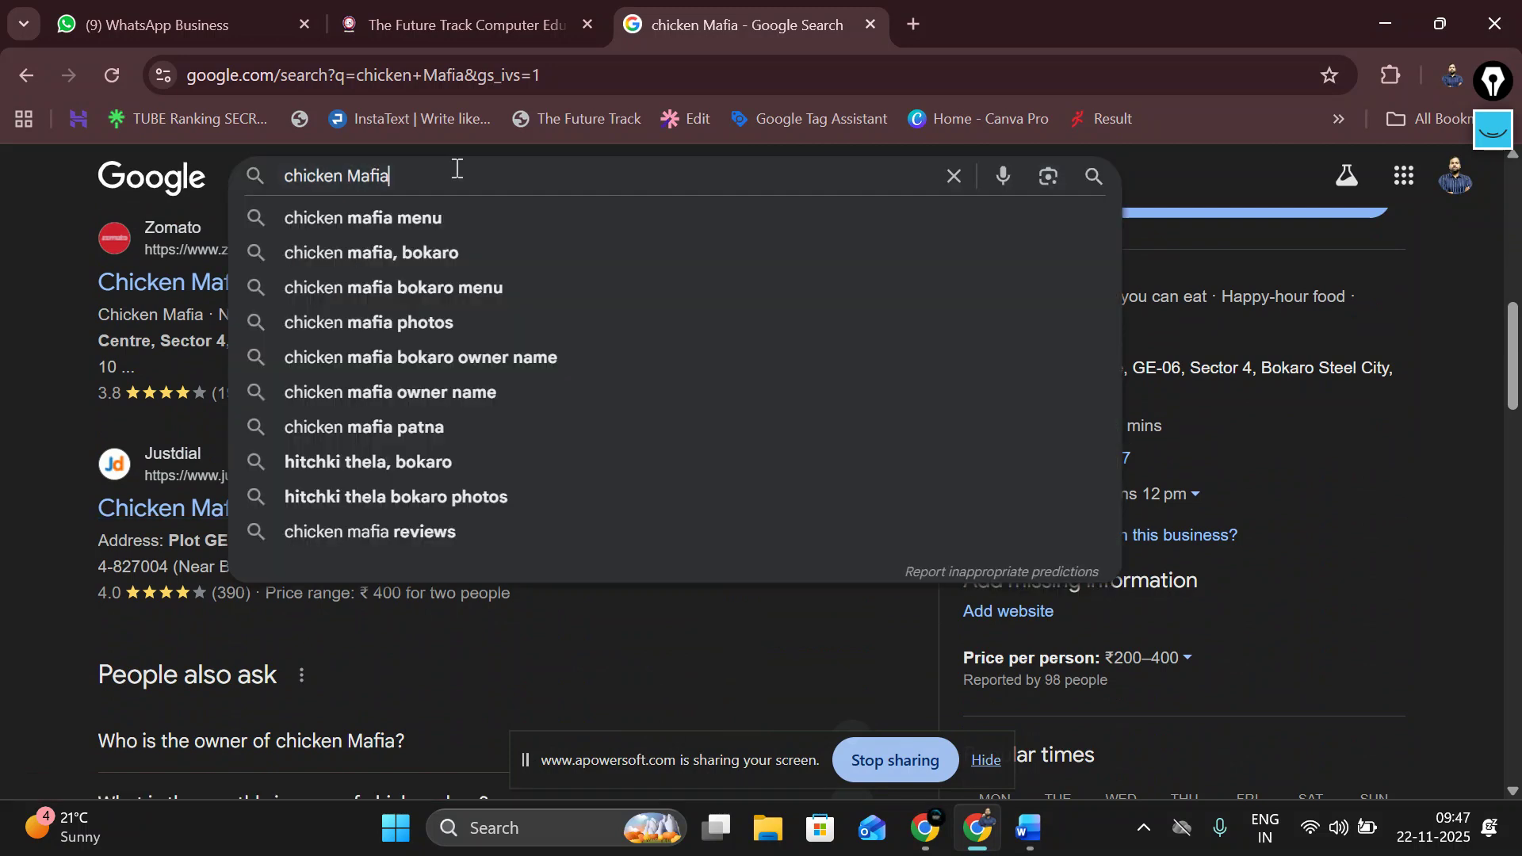
pyautogui.write('pi')
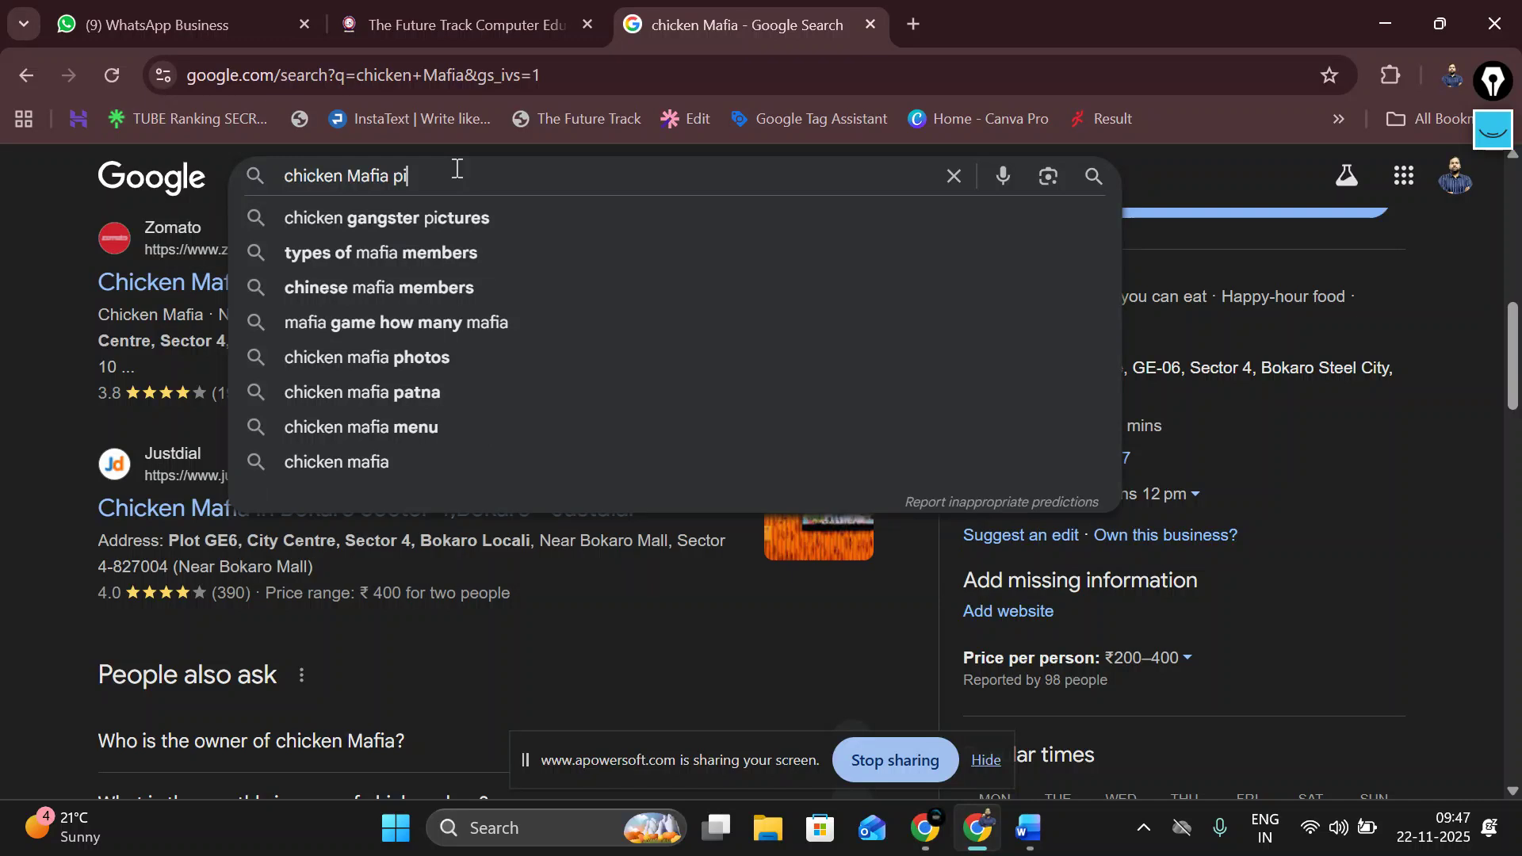
pyautogui.press('BackSpace')
pyautogui.write('utki')
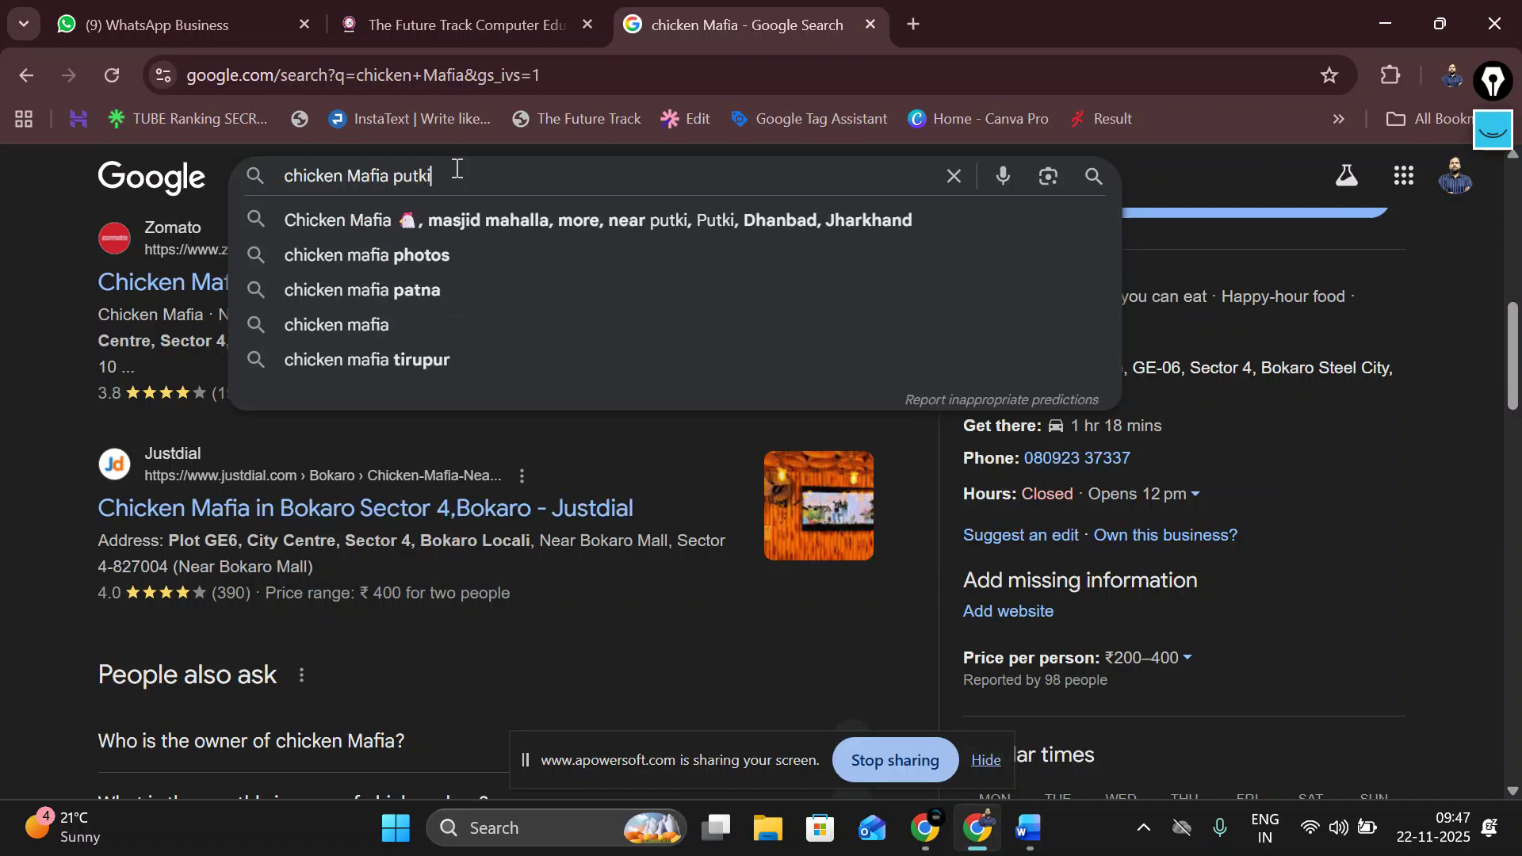
pyautogui.press('Return')
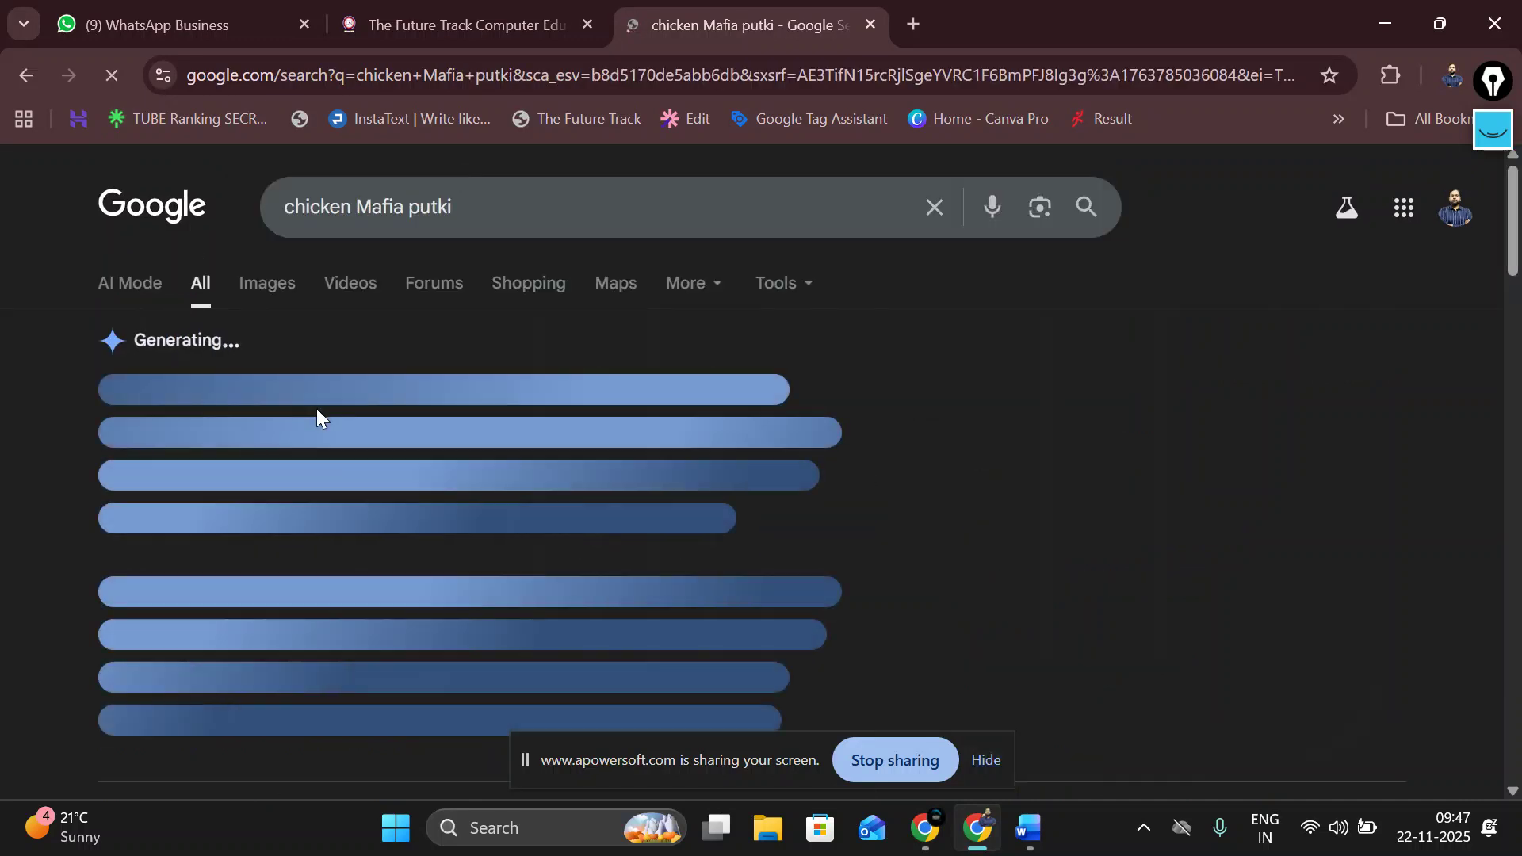
pyautogui.scroll(-3, 344, 423)
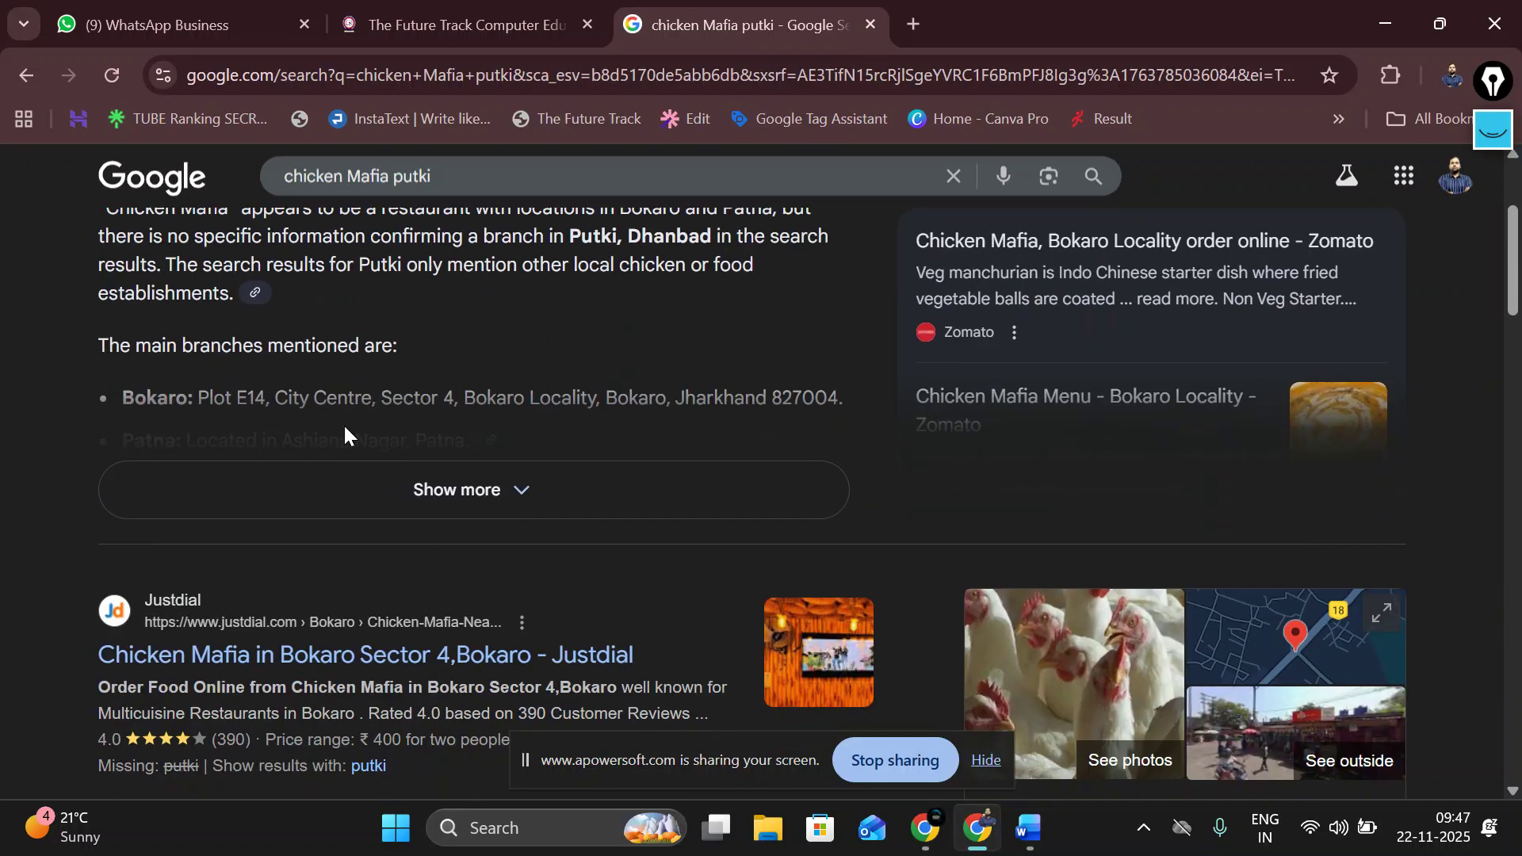
pyautogui.scroll(-3, 350, 443)
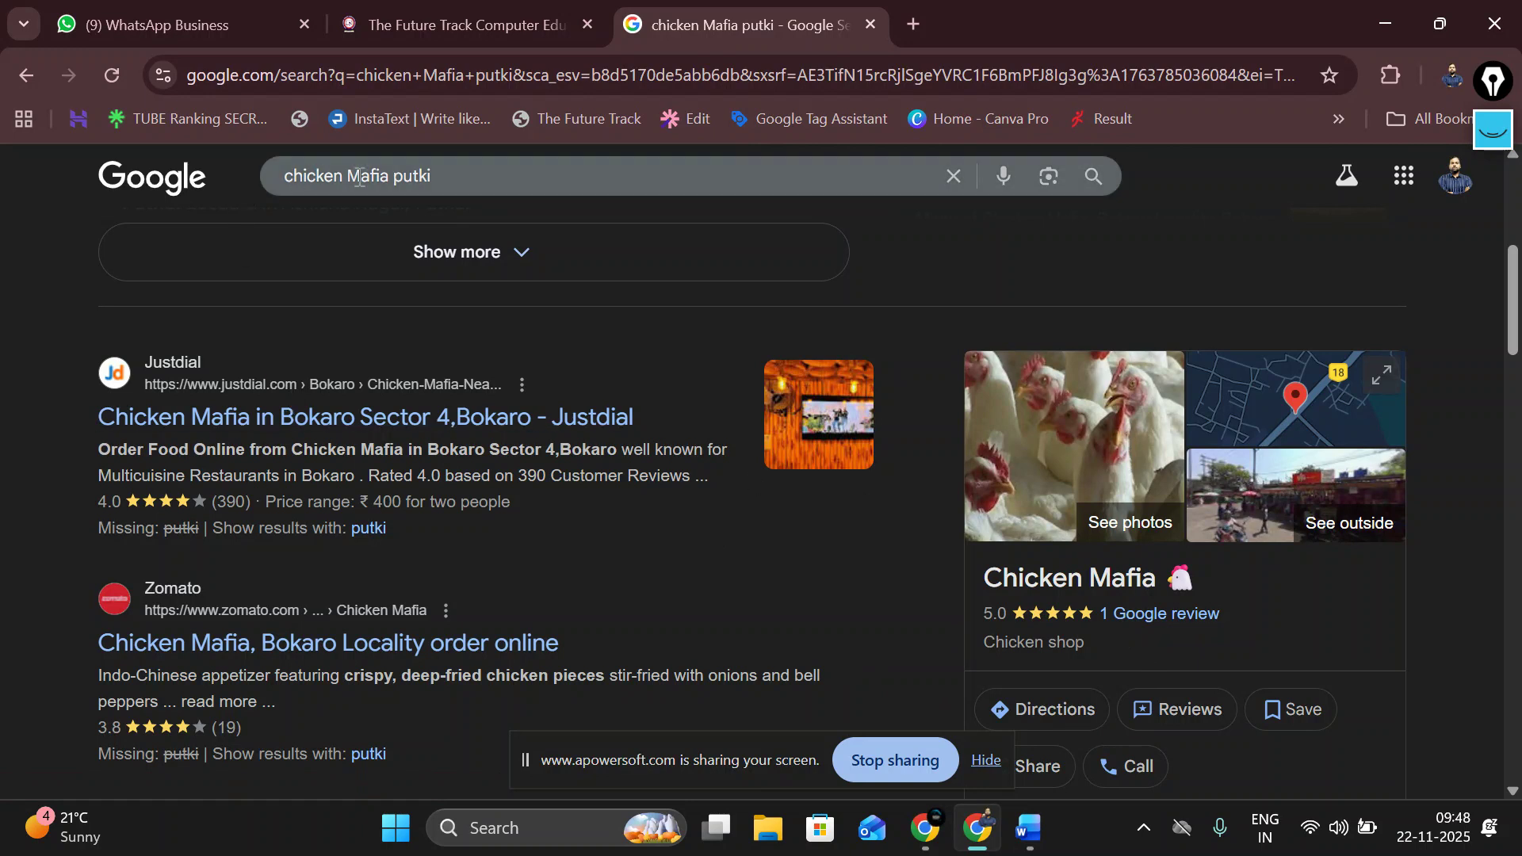
pyautogui.moveTo(420, 177); pyautogui.dragTo(304, 176)
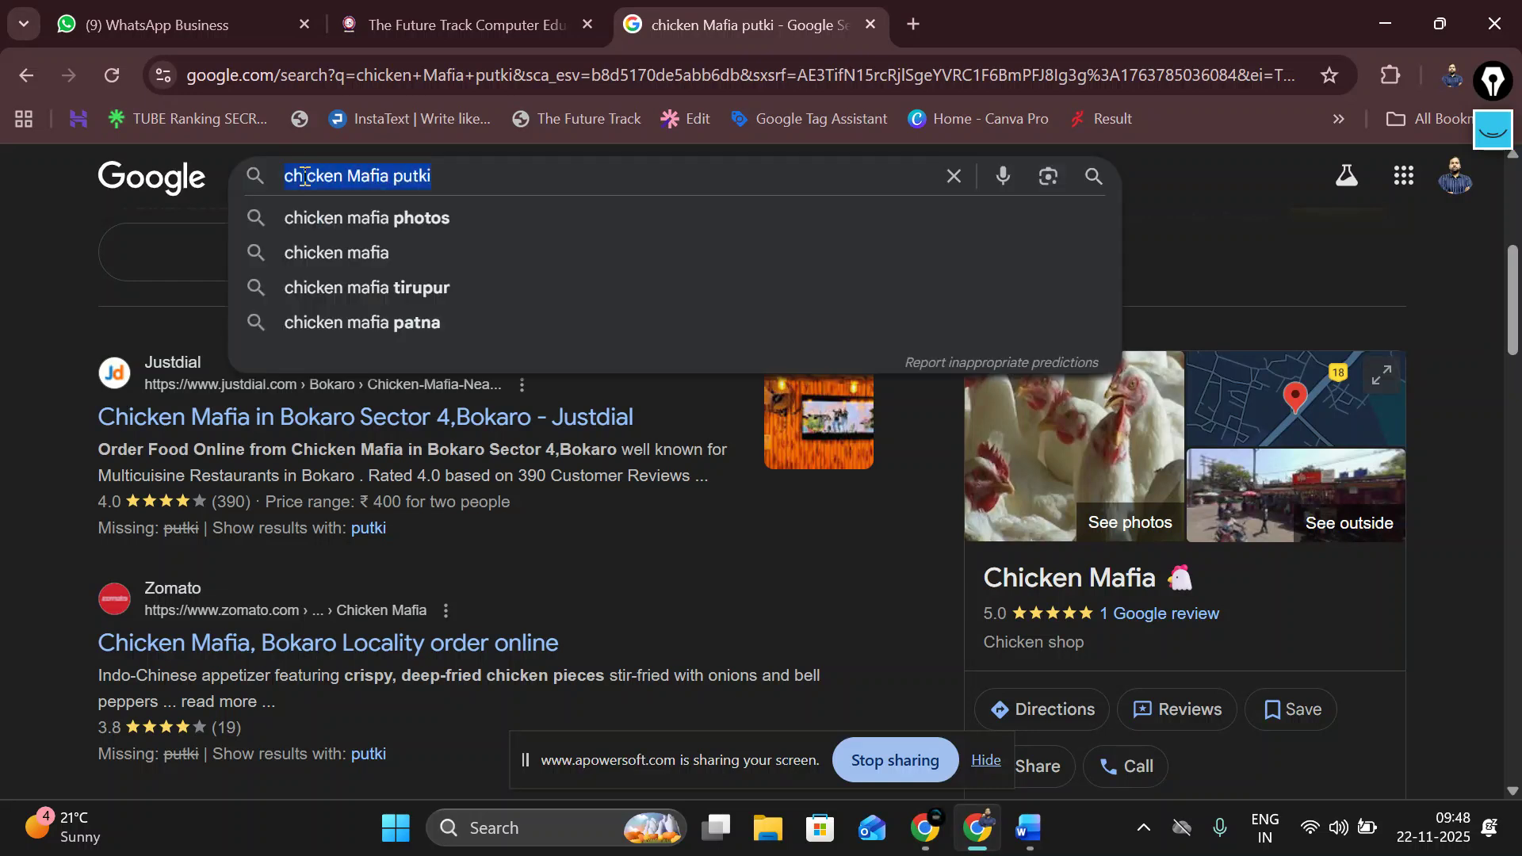
# Search 'computer classes in dhanbad' and scroll to The Future Track's listing under Places.
pyautogui.write('computer')
pyautogui.press('Down')
pyautogui.press('Return')
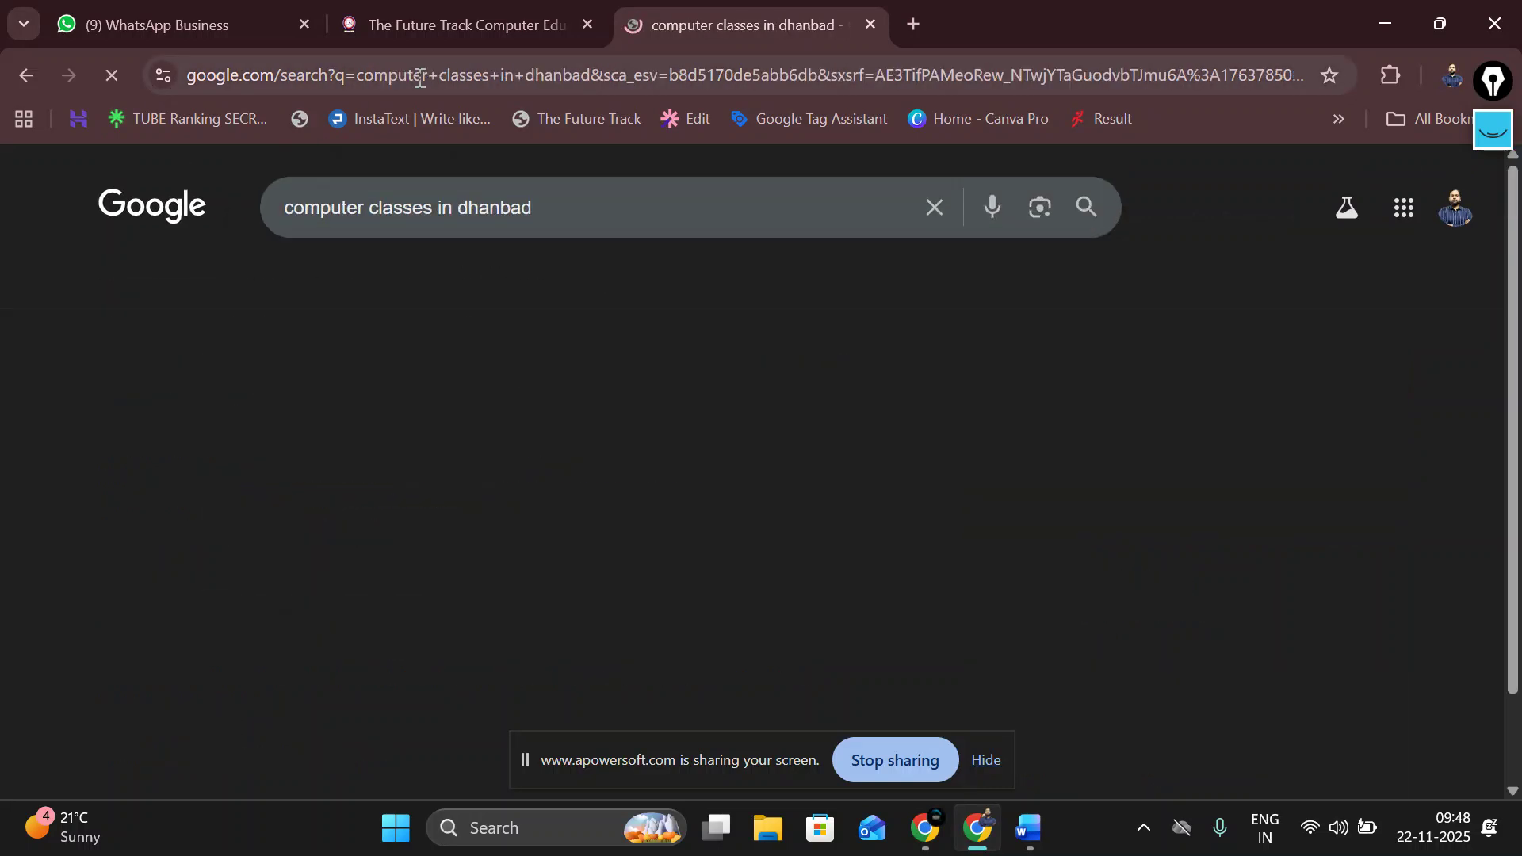
pyautogui.scroll(-8, 64, 515)
pyautogui.scroll(-5, 272, 464)
pyautogui.scroll(6, 235, 438)
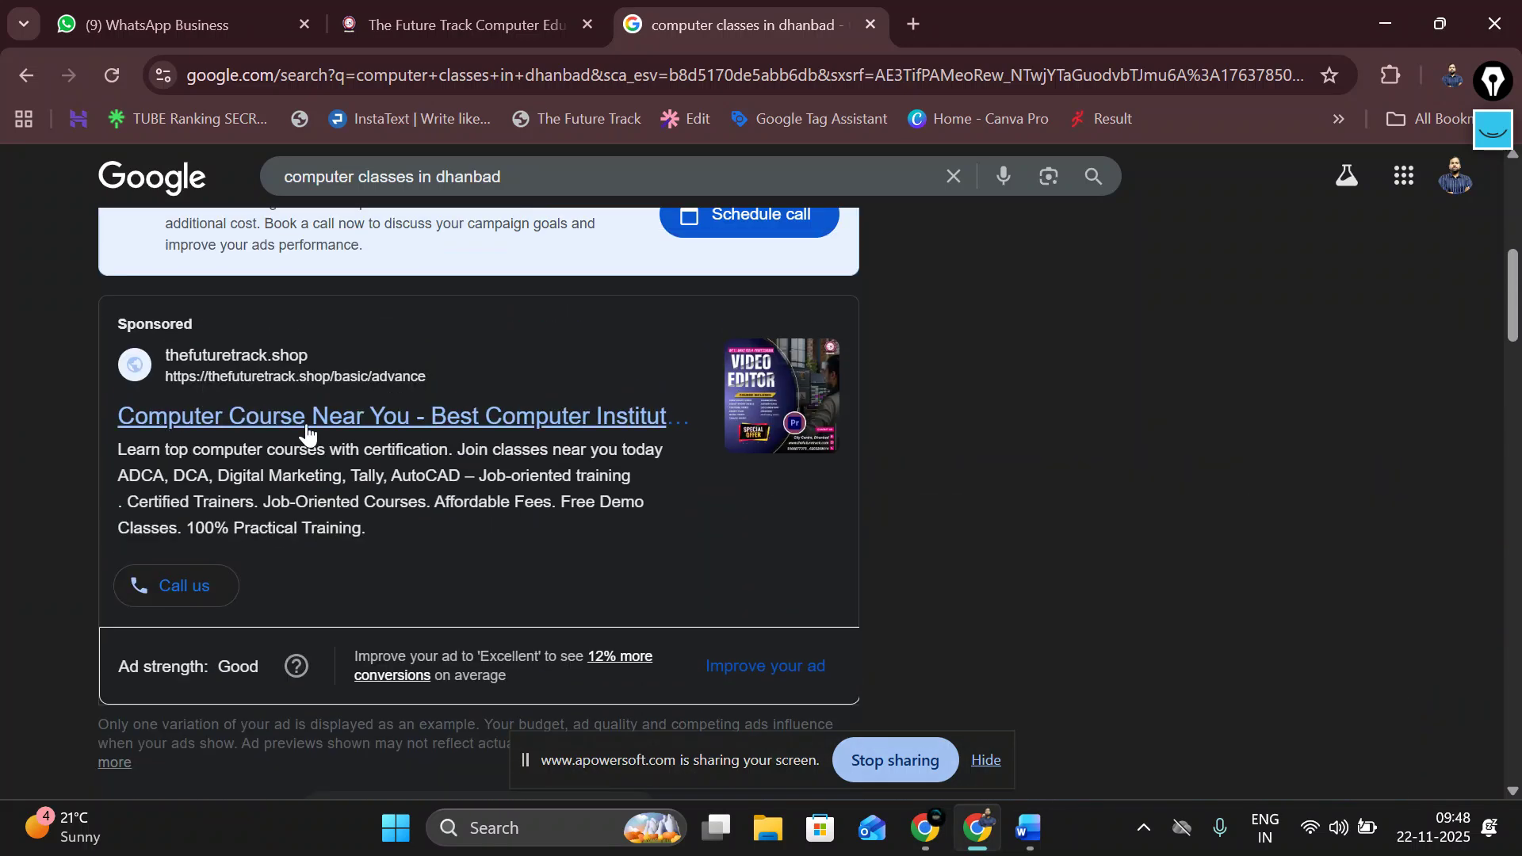
pyautogui.scroll(-2, 379, 460)
pyautogui.scroll(2, 363, 484)
pyautogui.scroll(-4, 309, 547)
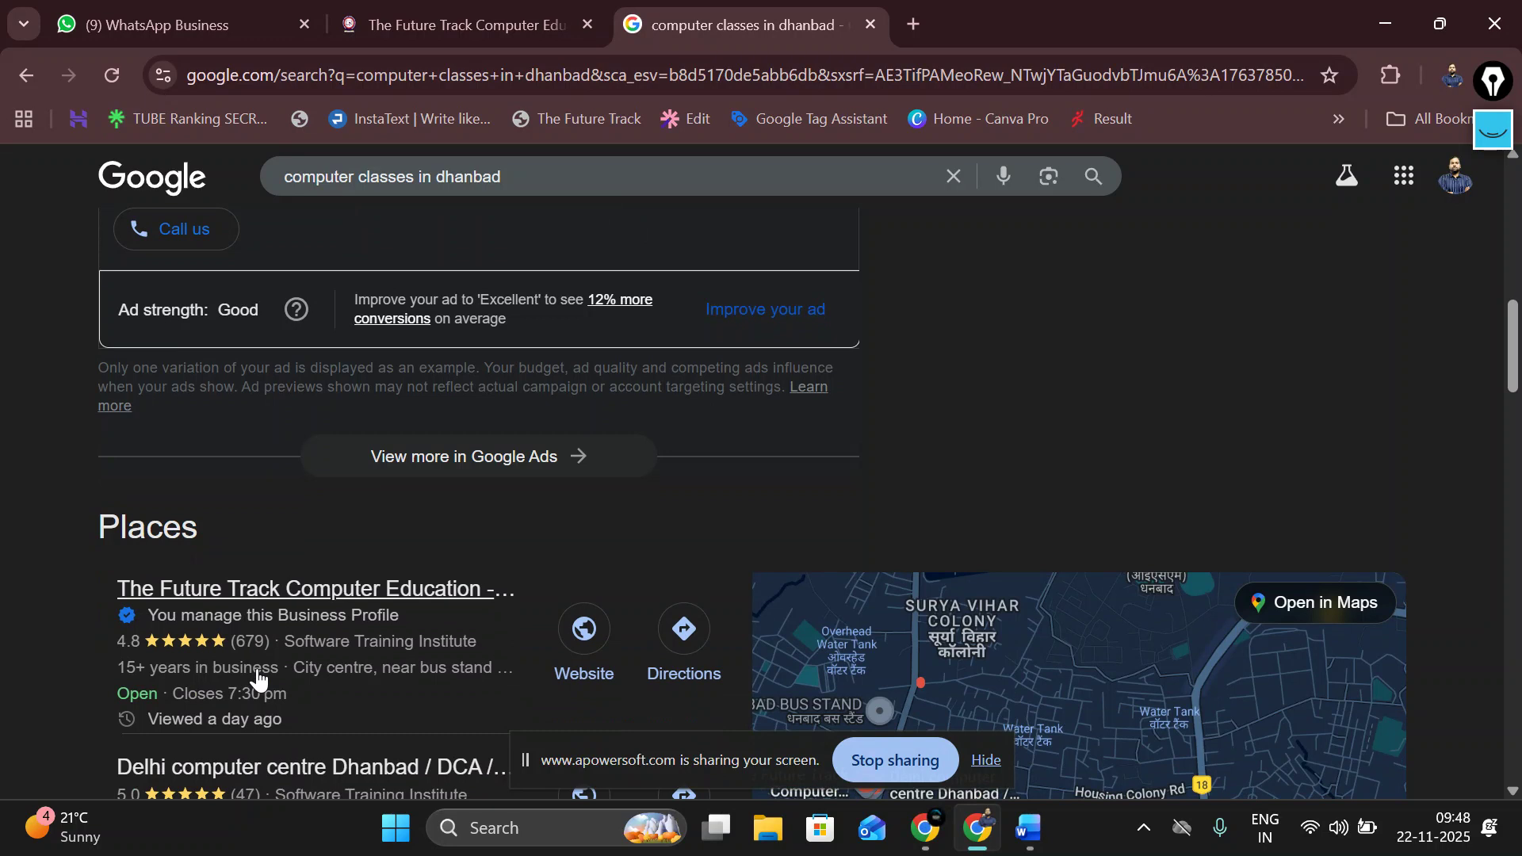
pyautogui.scroll(-3, 190, 507)
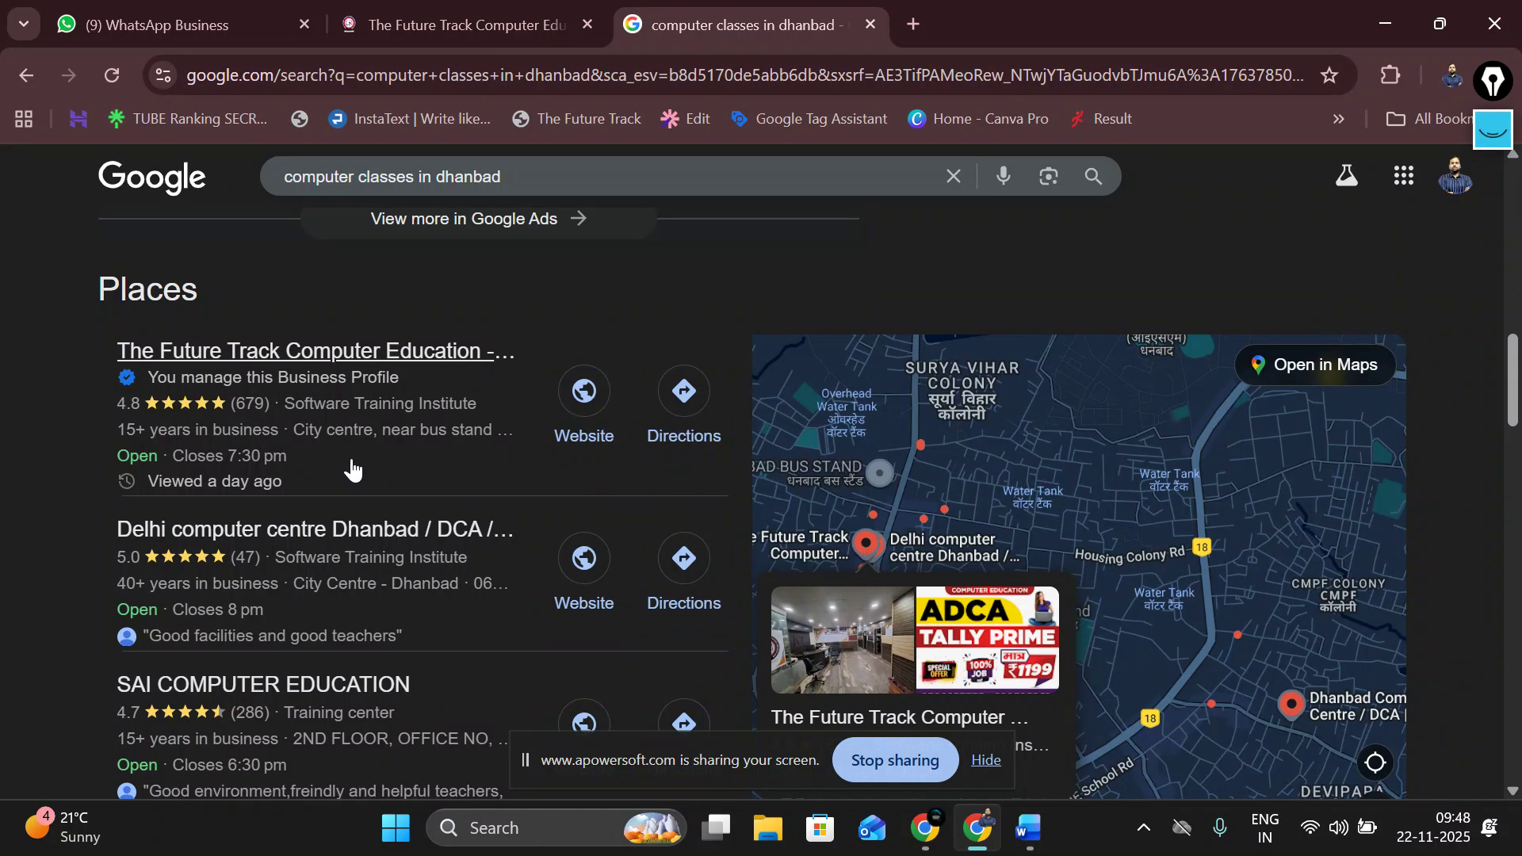
# Switch back to the Word notes document and scroll down to the section 1.3 list.
pyautogui.click(986, 760)
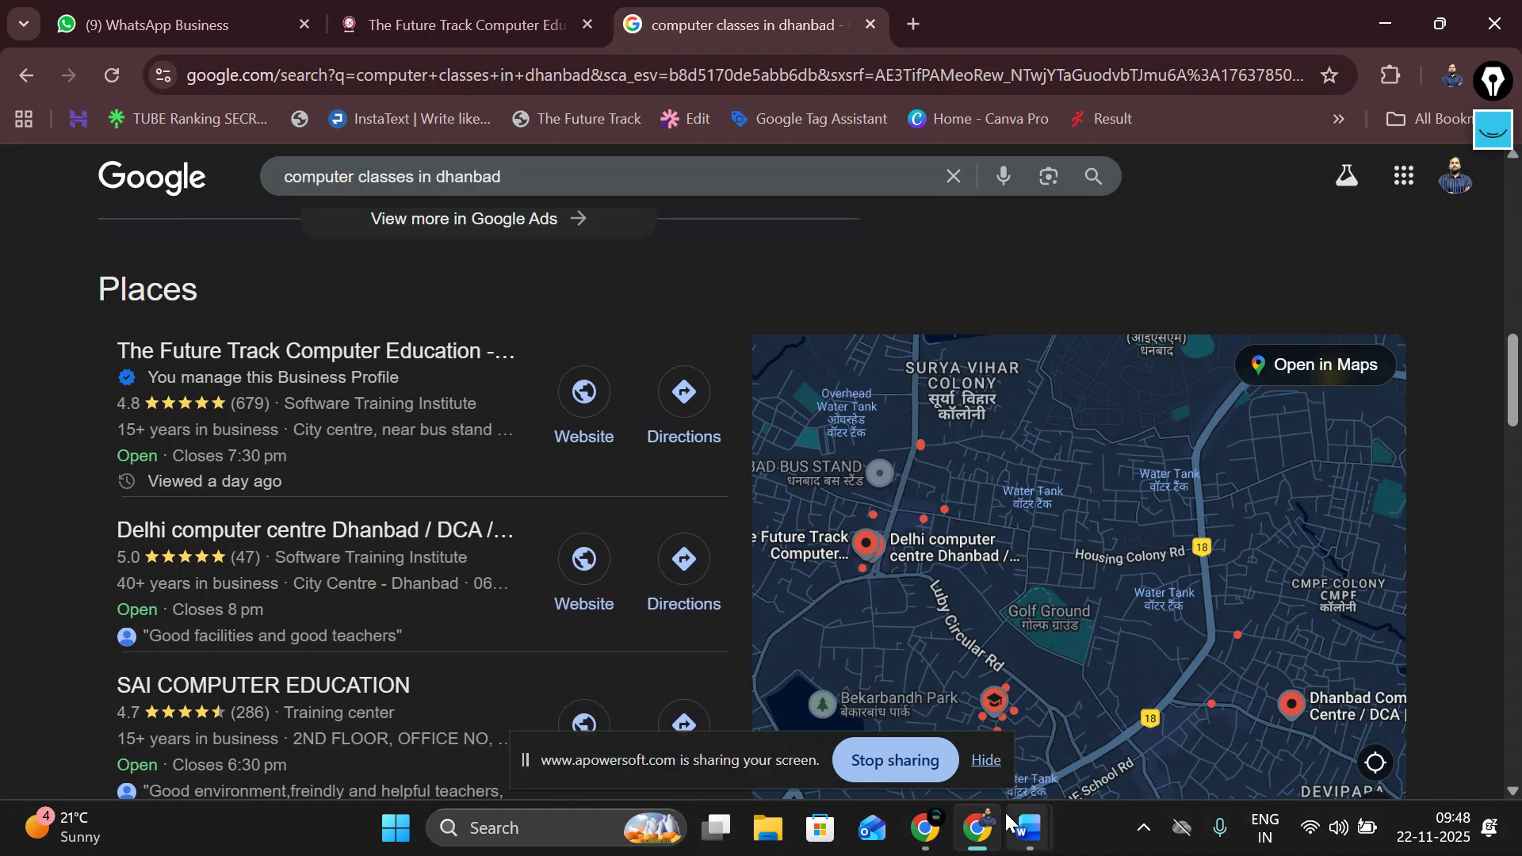
pyautogui.click(1411, 721)
pyautogui.scroll(-1, 567, 548)
pyautogui.scroll(-3, 568, 549)
# Select lines in the notes and scroll down to the section 1.3 business list.
pyautogui.moveTo(363, 432); pyautogui.dragTo(658, 434)
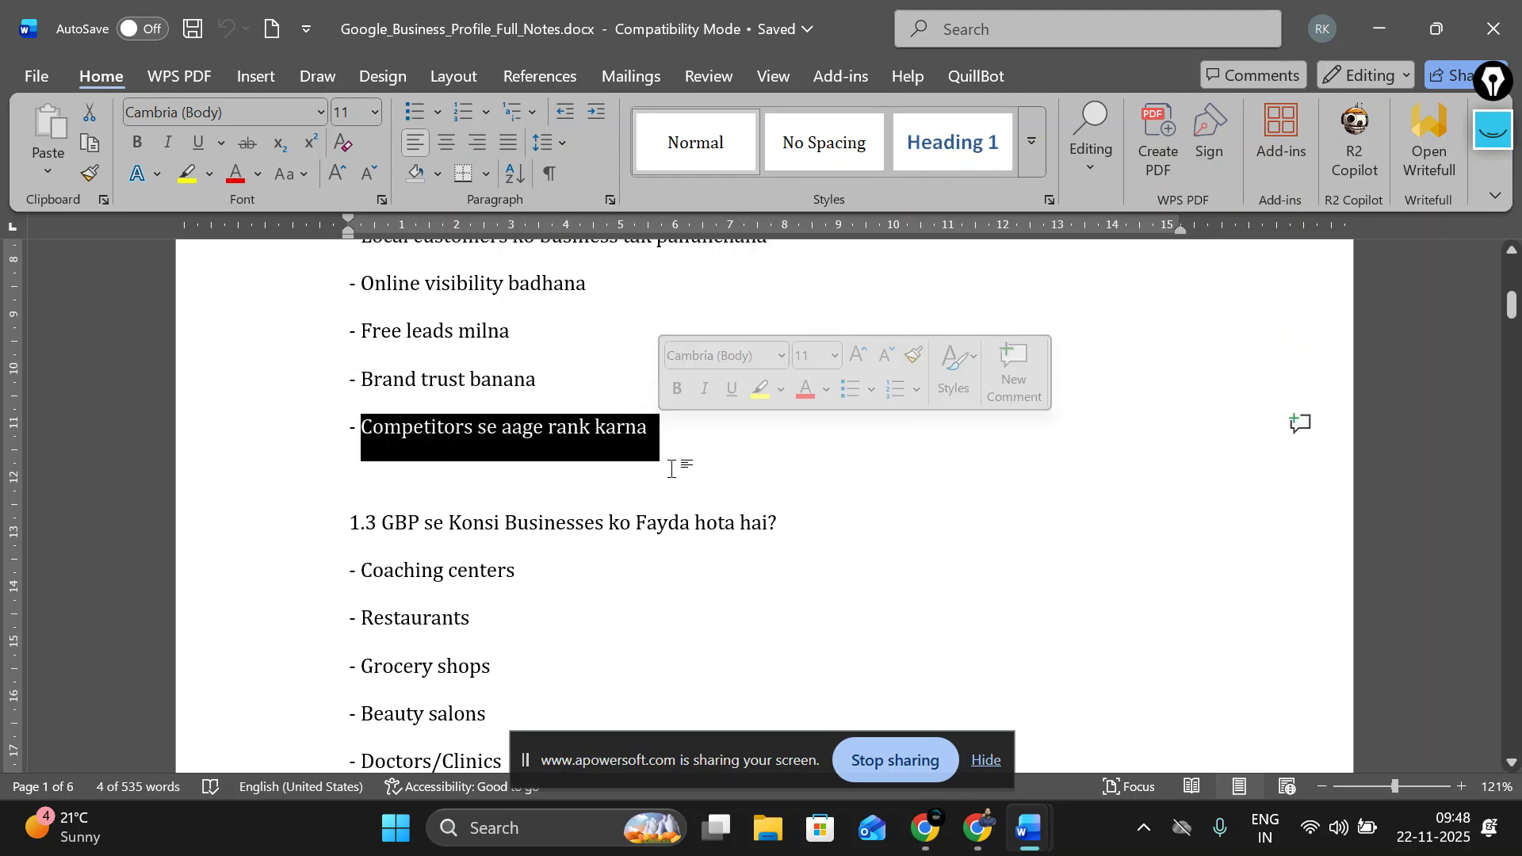
pyautogui.click(675, 468)
pyautogui.scroll(-1, 673, 470)
pyautogui.scroll(-2, 673, 470)
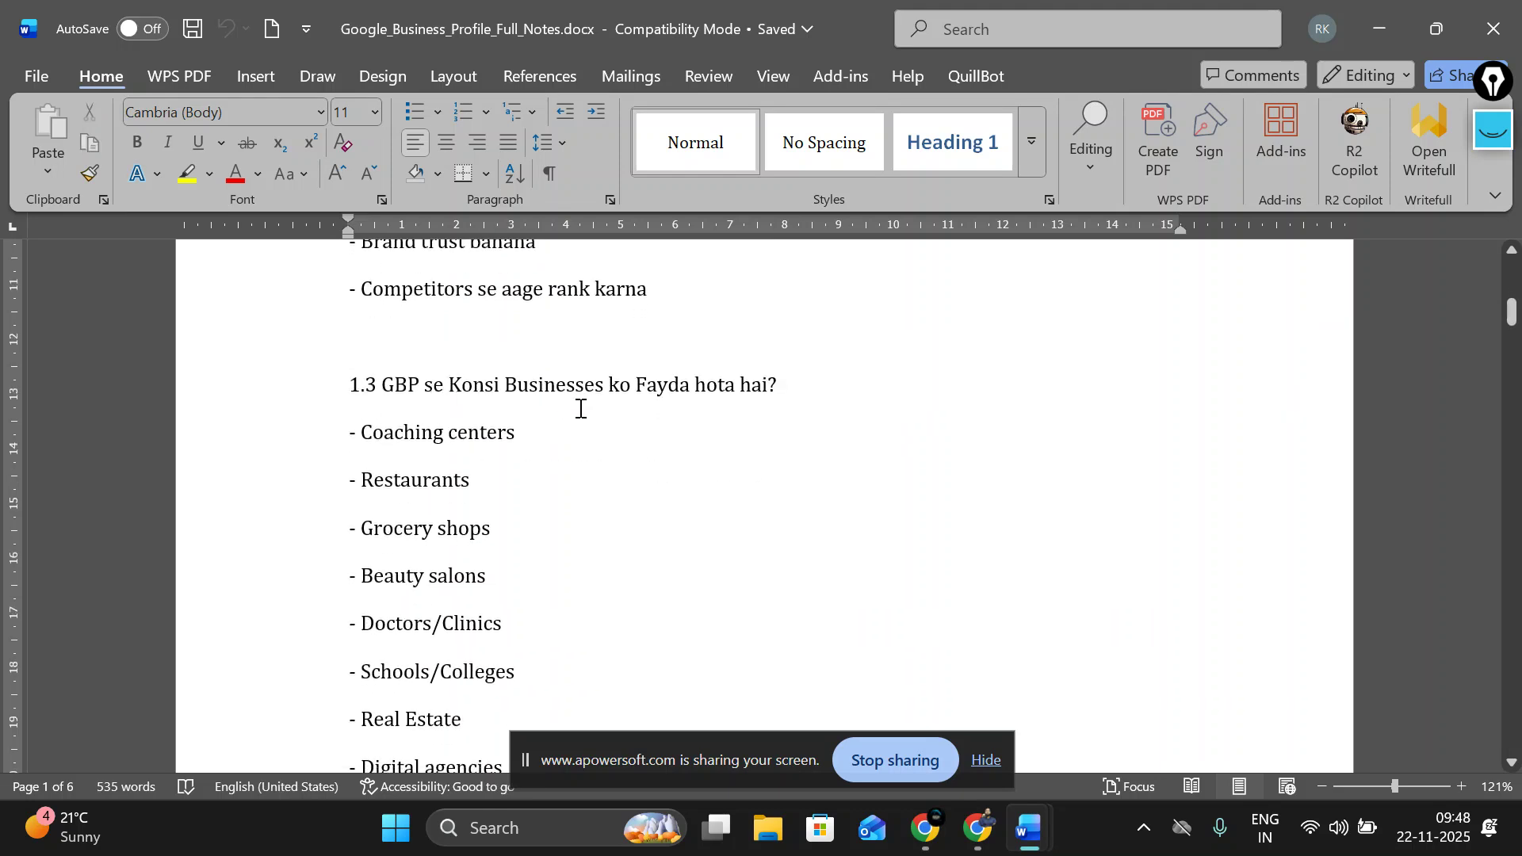
pyautogui.scroll(-3, 750, 412)
pyautogui.moveTo(347, 299); pyautogui.dragTo(546, 314)
# Draw yellow strokes from Coaching centers down to Digital agencies, joined by one long vertical line.
pyautogui.click(1494, 130)
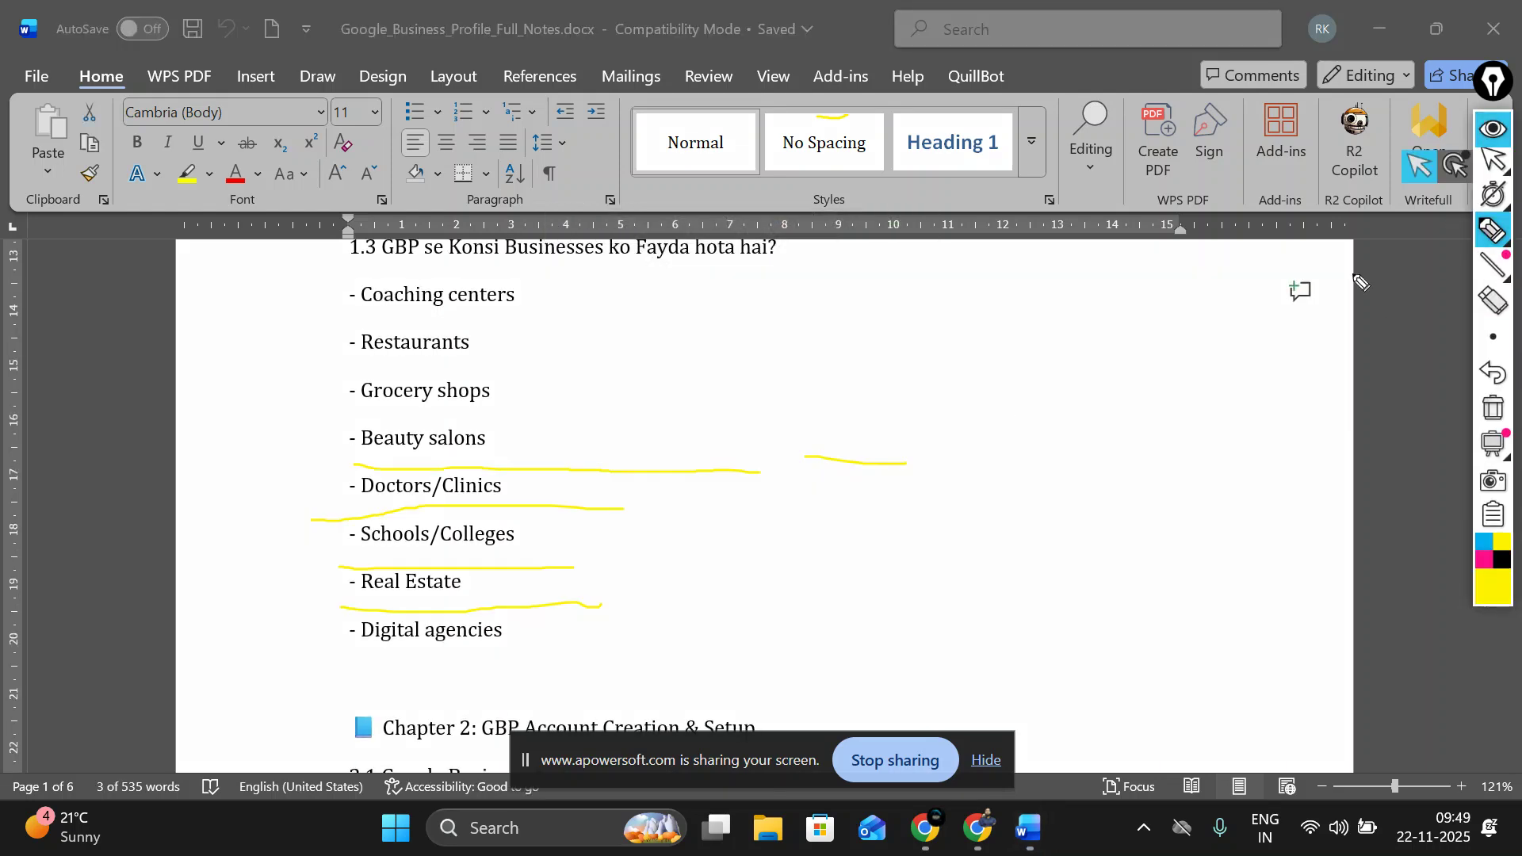
pyautogui.moveTo(509, 361); pyautogui.dragTo(630, 286)
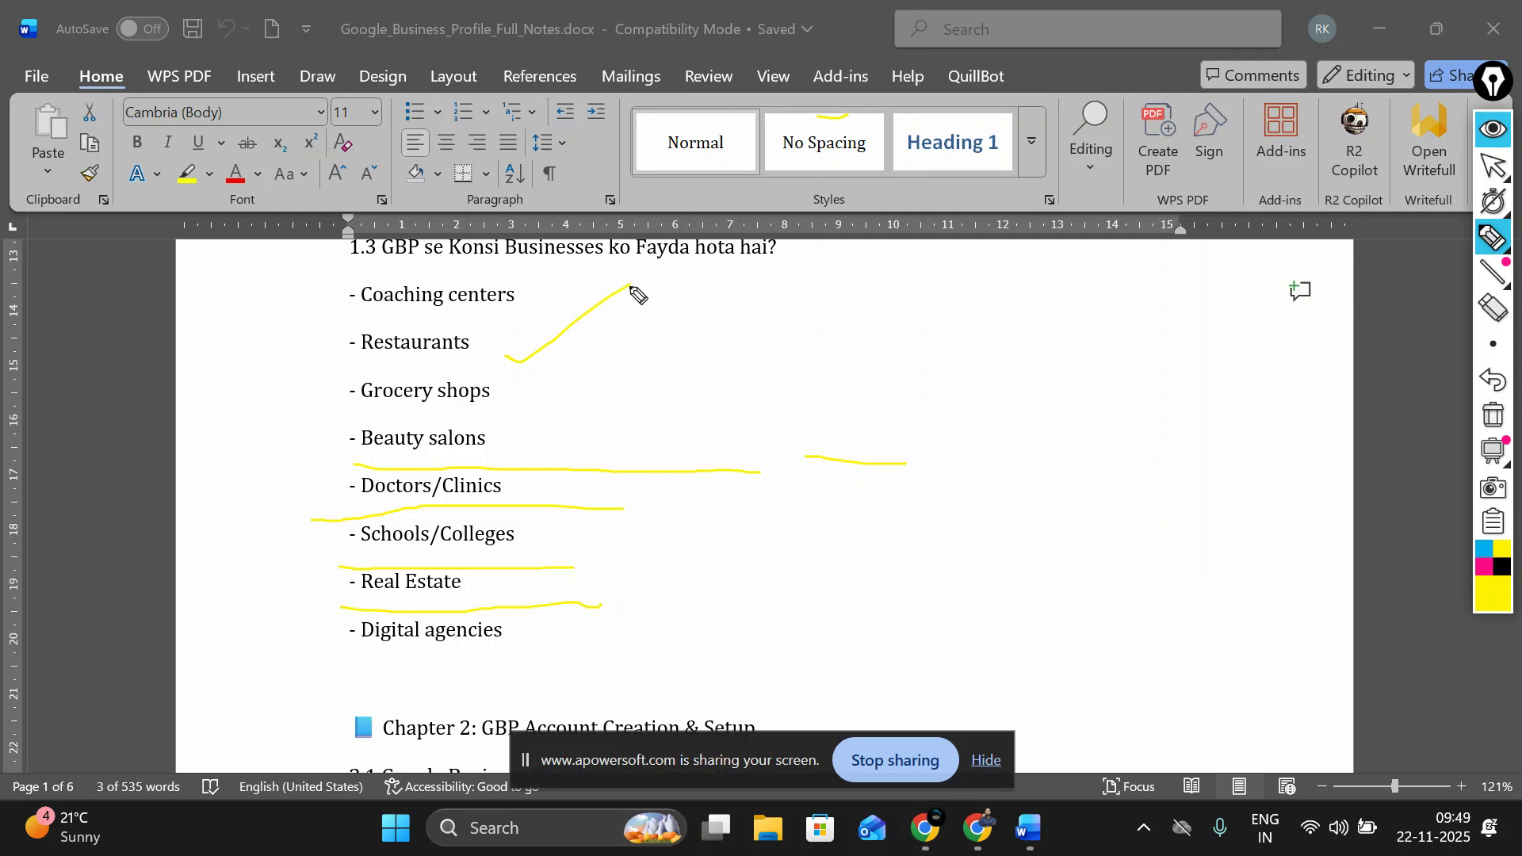
pyautogui.moveTo(506, 446); pyautogui.dragTo(711, 378)
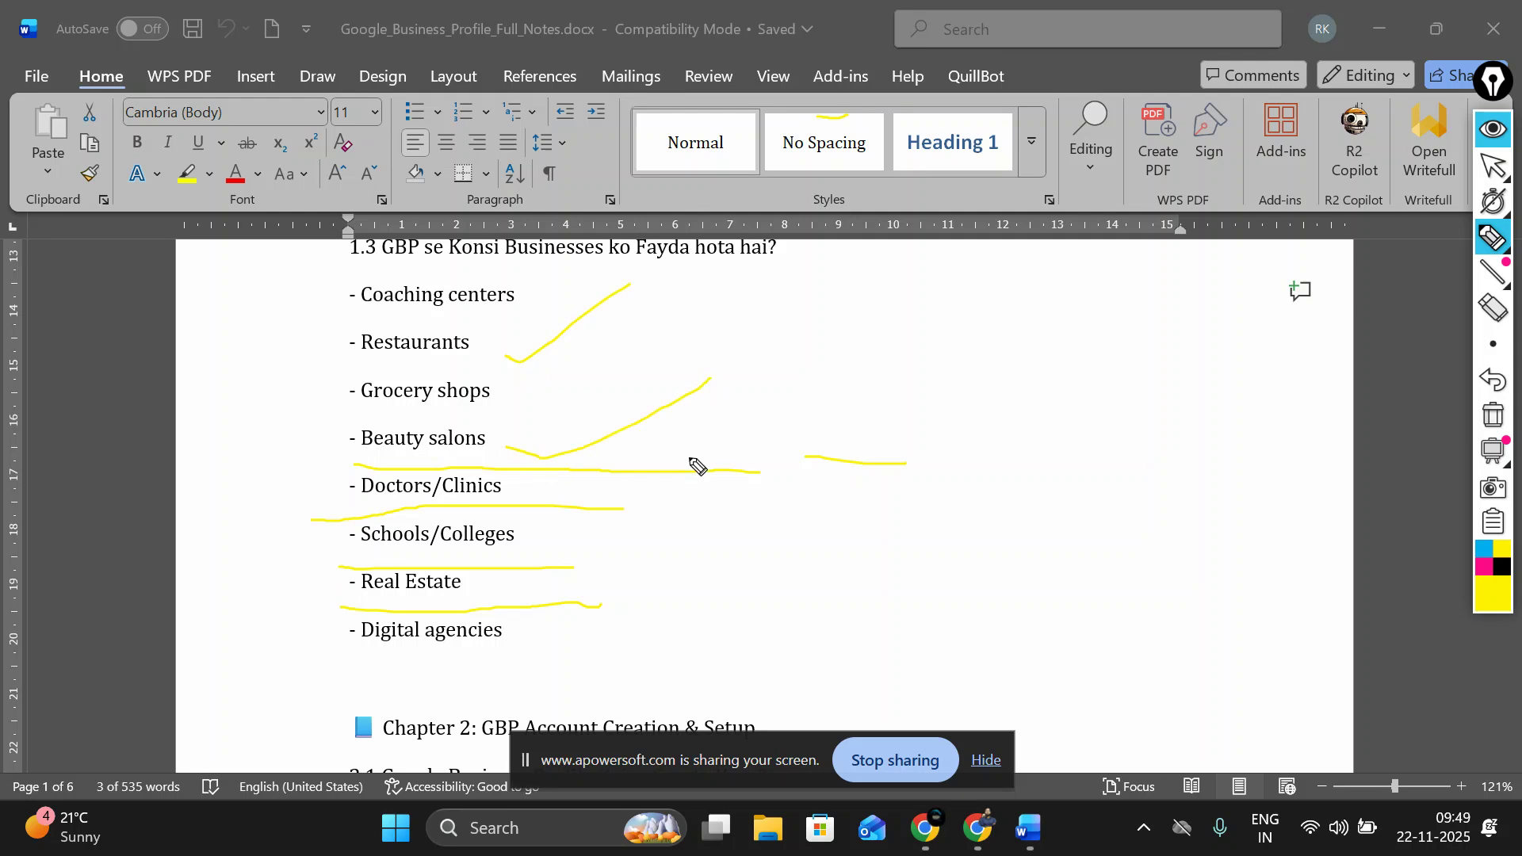
pyautogui.moveTo(572, 483); pyautogui.dragTo(792, 398)
pyautogui.moveTo(575, 533); pyautogui.dragTo(788, 468)
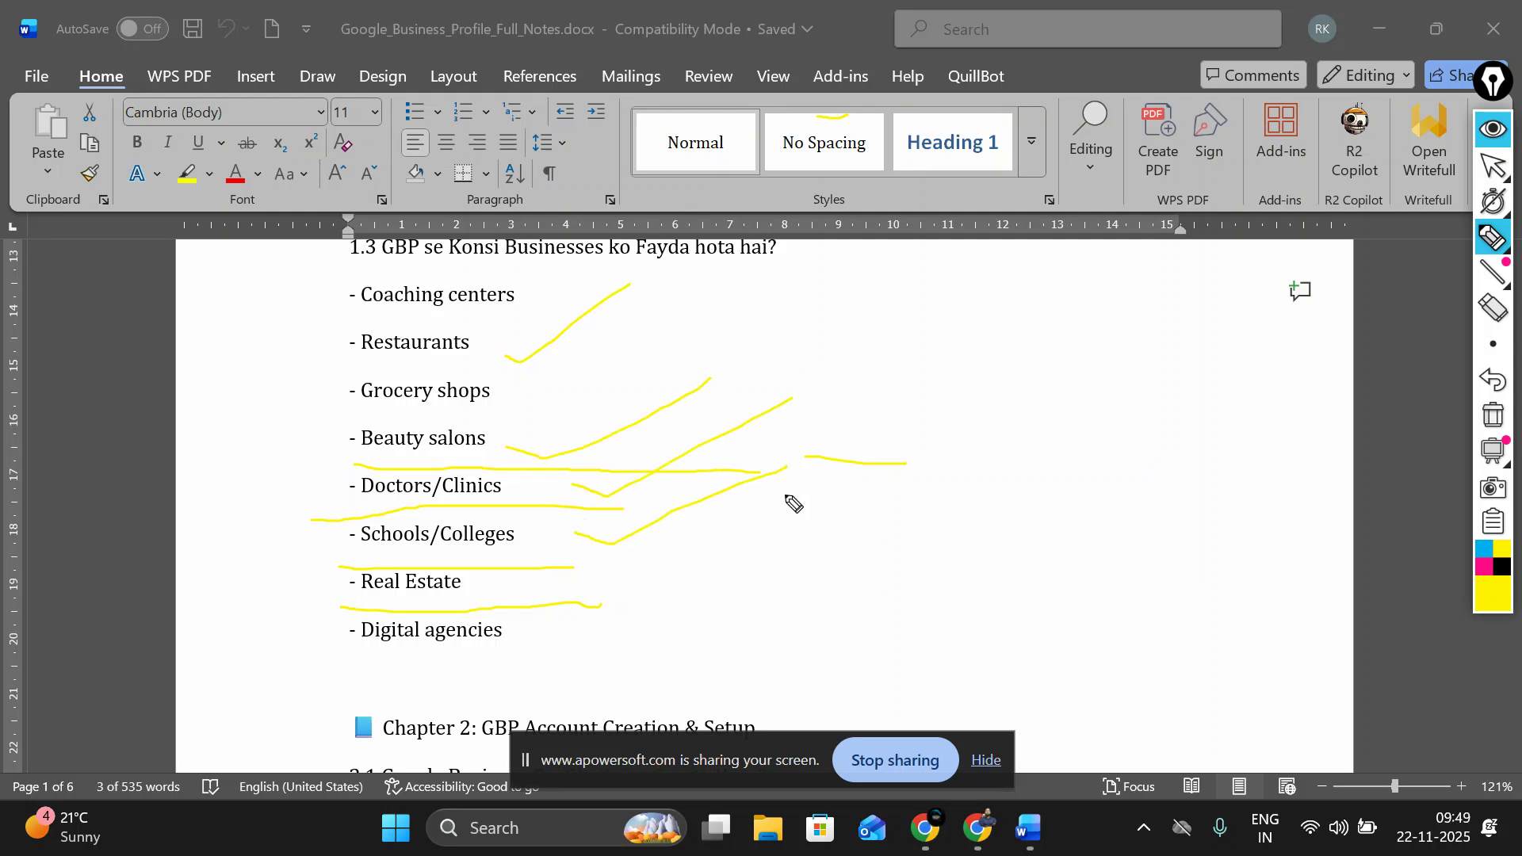
pyautogui.moveTo(565, 572); pyautogui.dragTo(779, 492)
pyautogui.moveTo(535, 626); pyautogui.dragTo(699, 591)
pyautogui.moveTo(587, 268); pyautogui.dragTo(600, 347)
pyautogui.moveTo(609, 404); pyautogui.dragTo(604, 620)
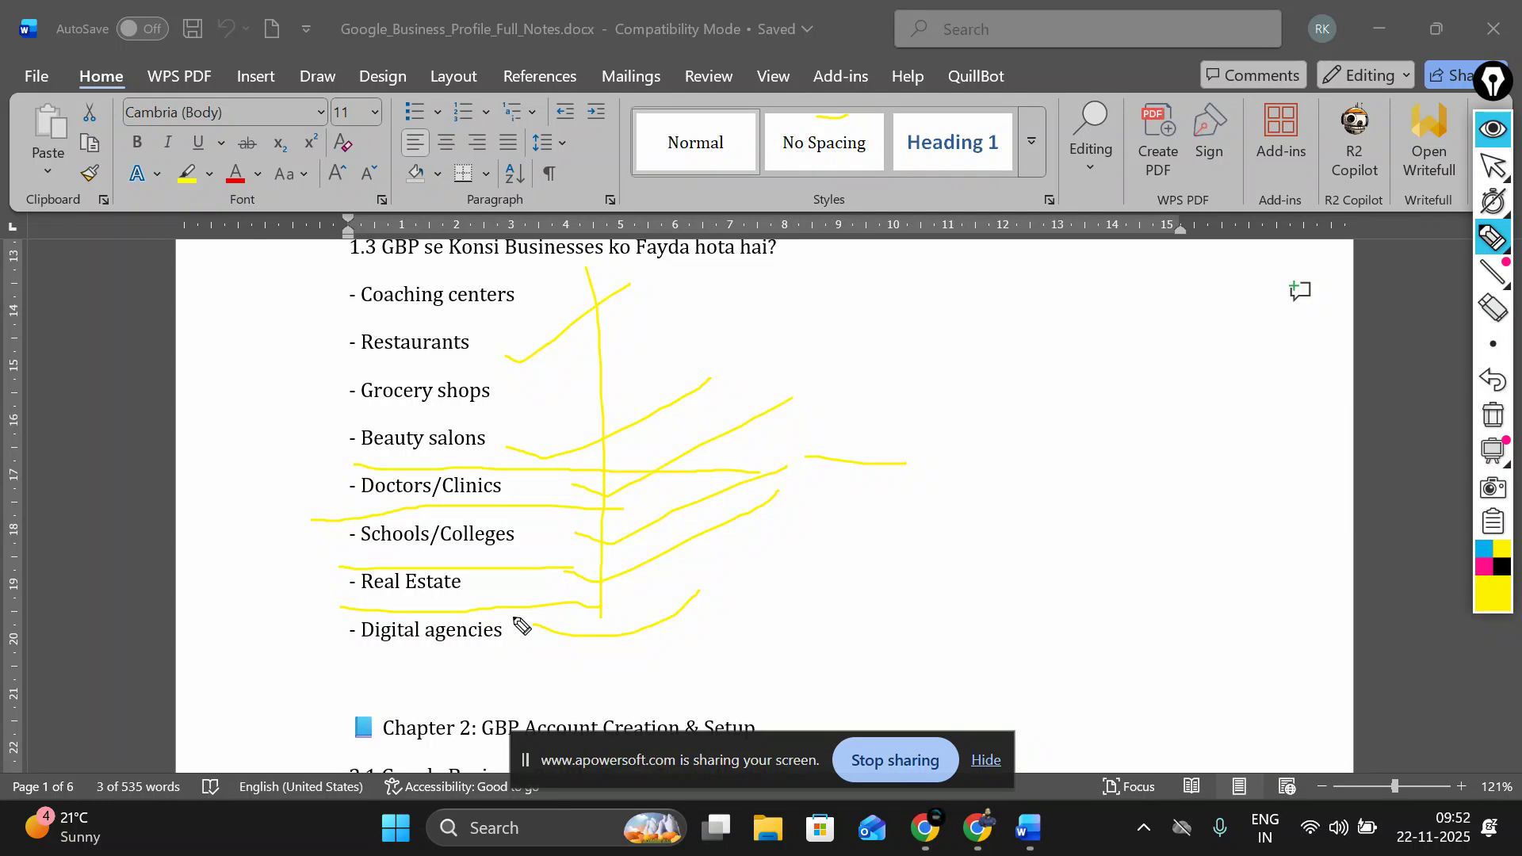
# Toggle the yellow annotations off and on while scrolling around the section 1.3 notes.
pyautogui.scroll(5, 507, 467)
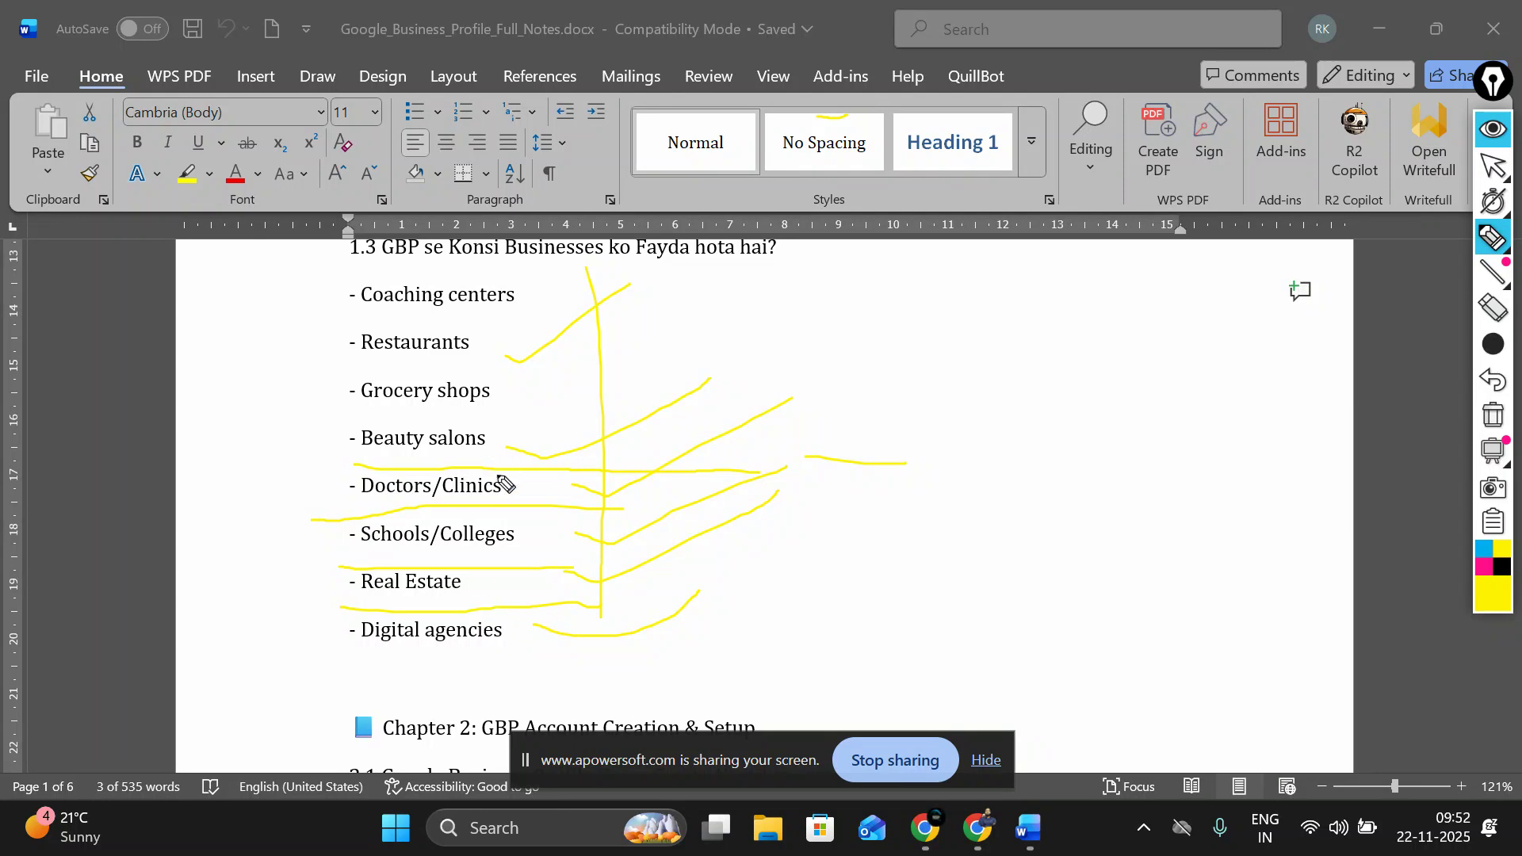
pyautogui.click(1493, 129)
pyautogui.scroll(-5, 714, 510)
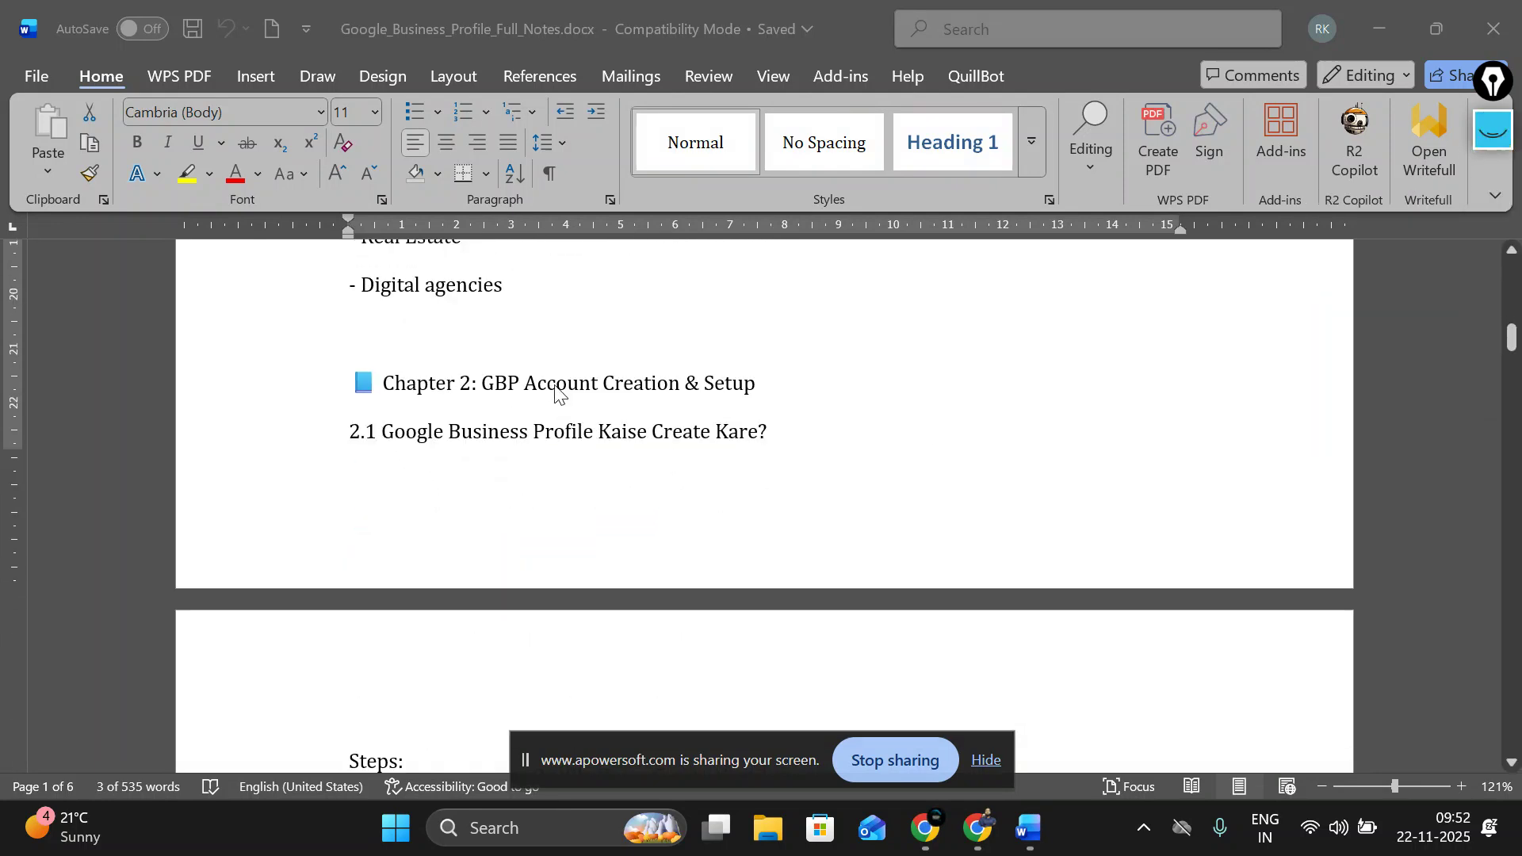
pyautogui.click(1494, 129)
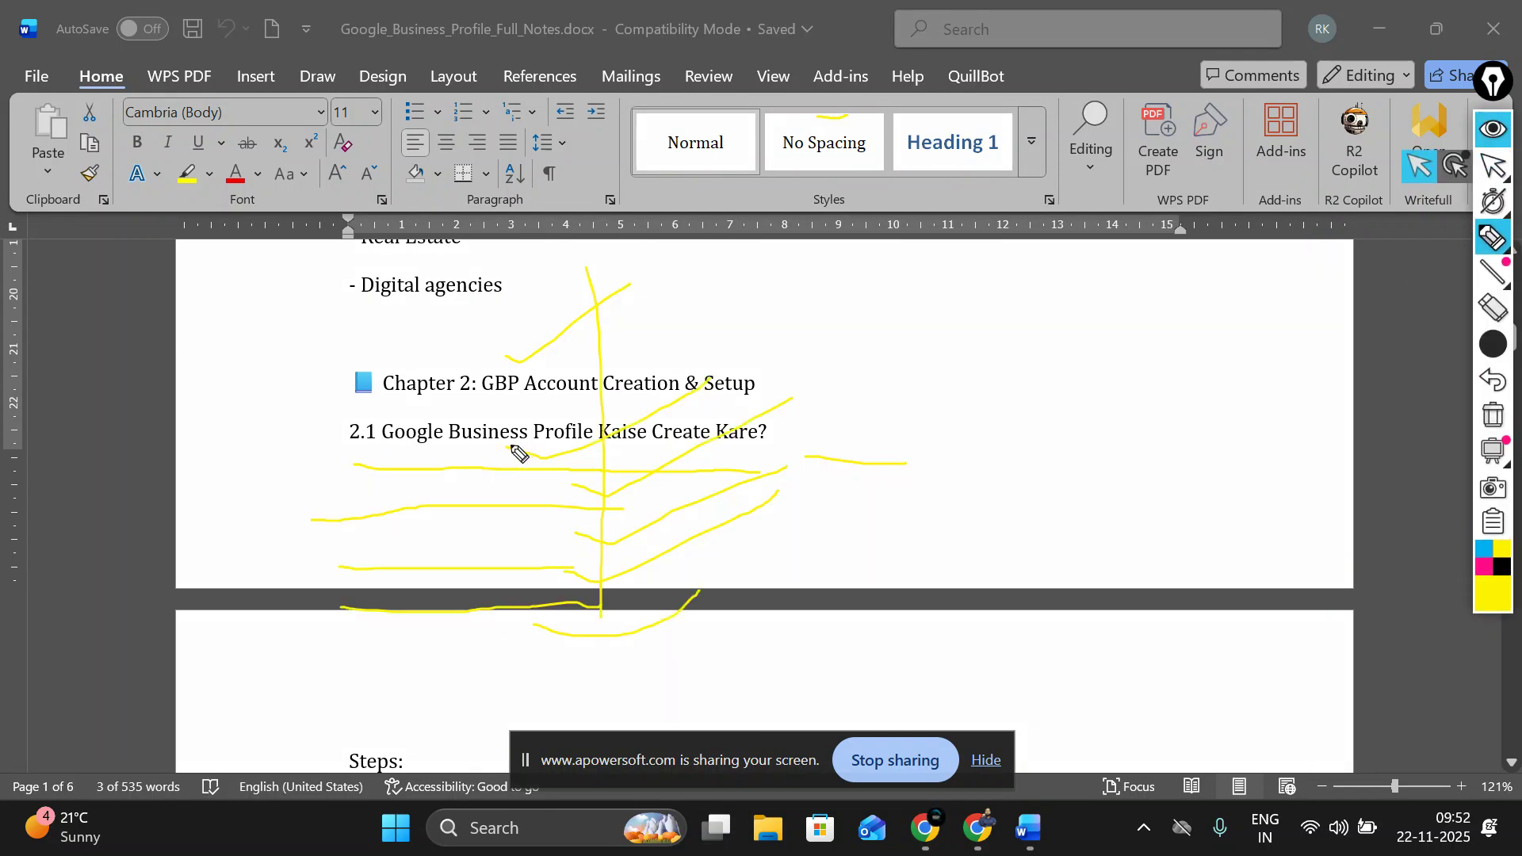
pyautogui.scroll(-5, 816, 445)
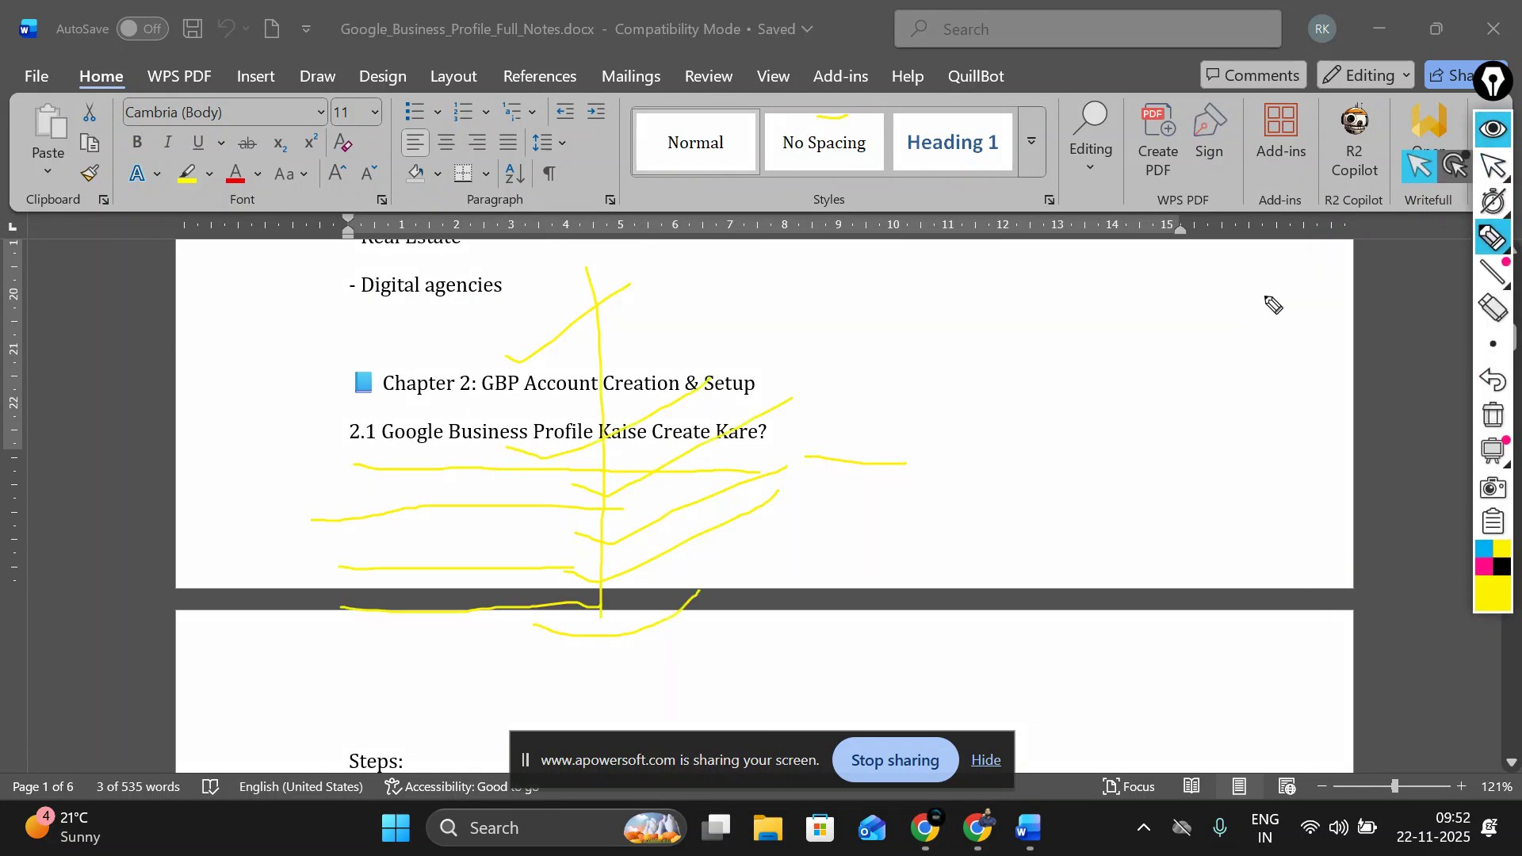
pyautogui.click(1496, 132)
pyautogui.scroll(10, 648, 445)
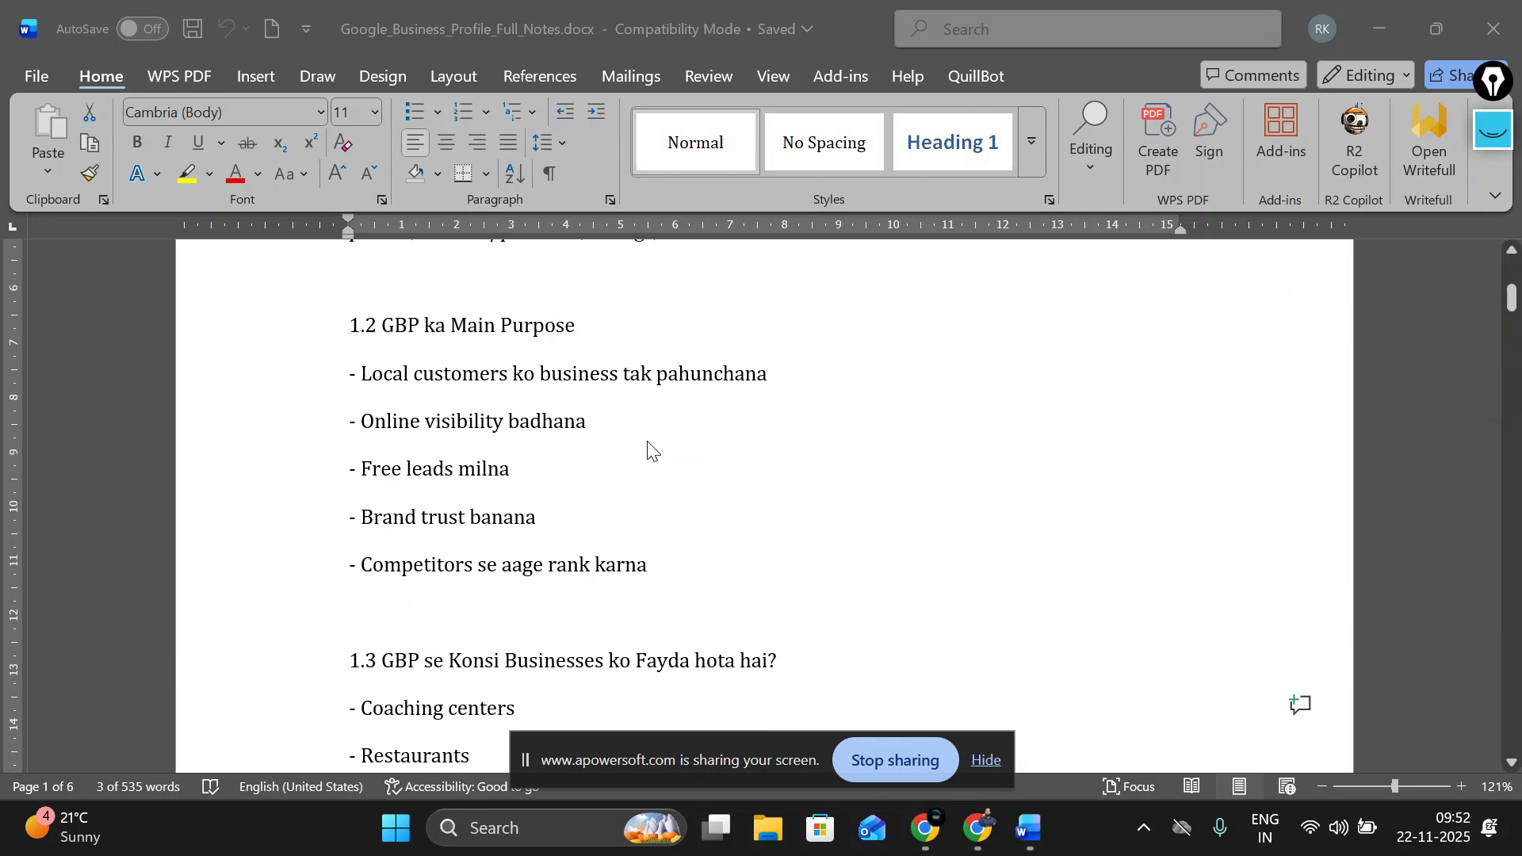
pyautogui.scroll(3, 648, 450)
pyautogui.scroll(-2, 649, 450)
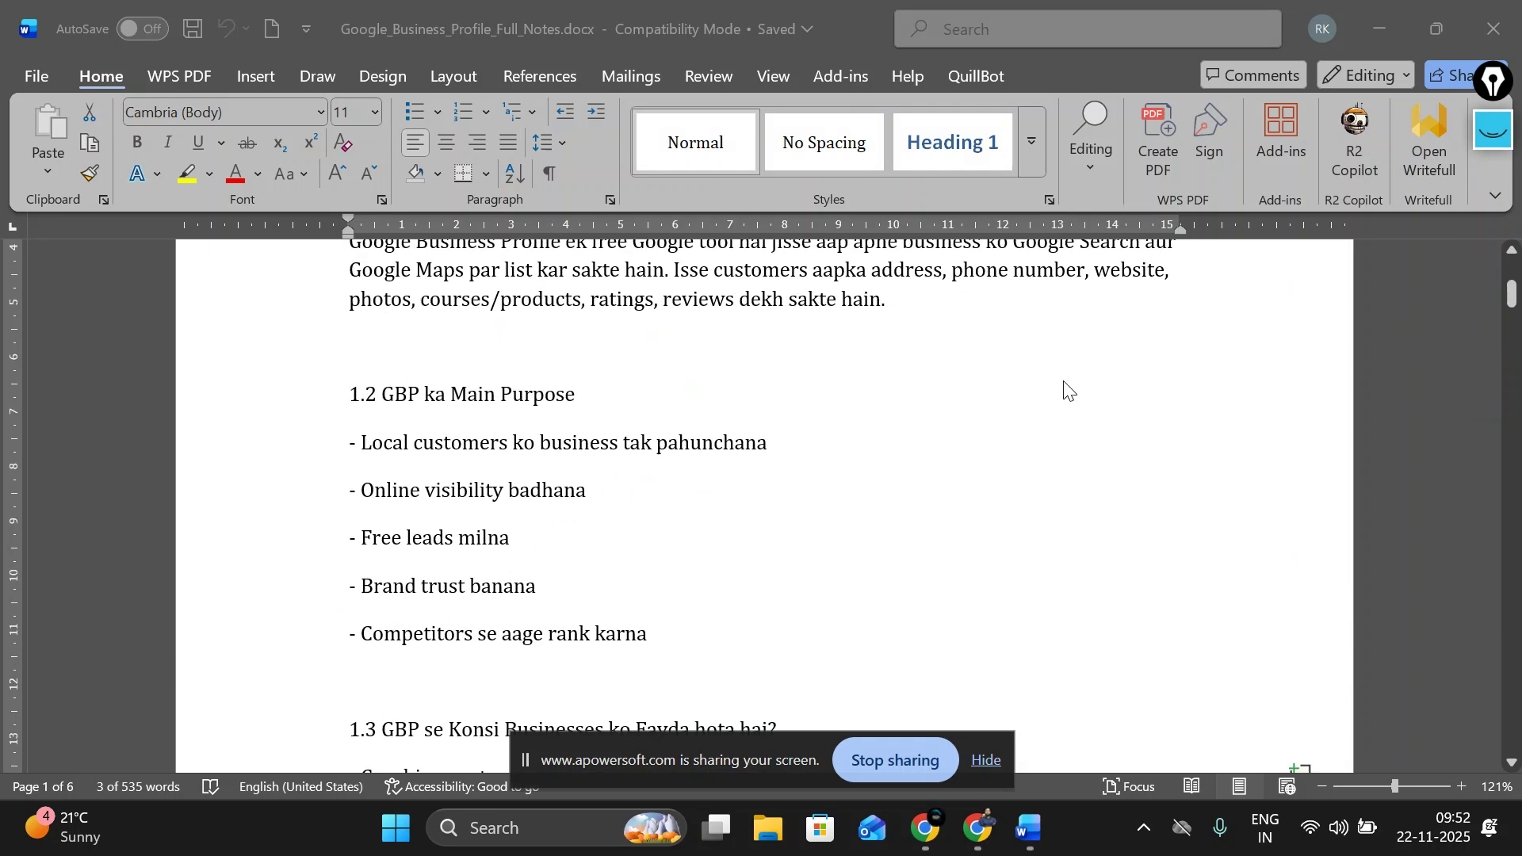
pyautogui.click(1494, 142)
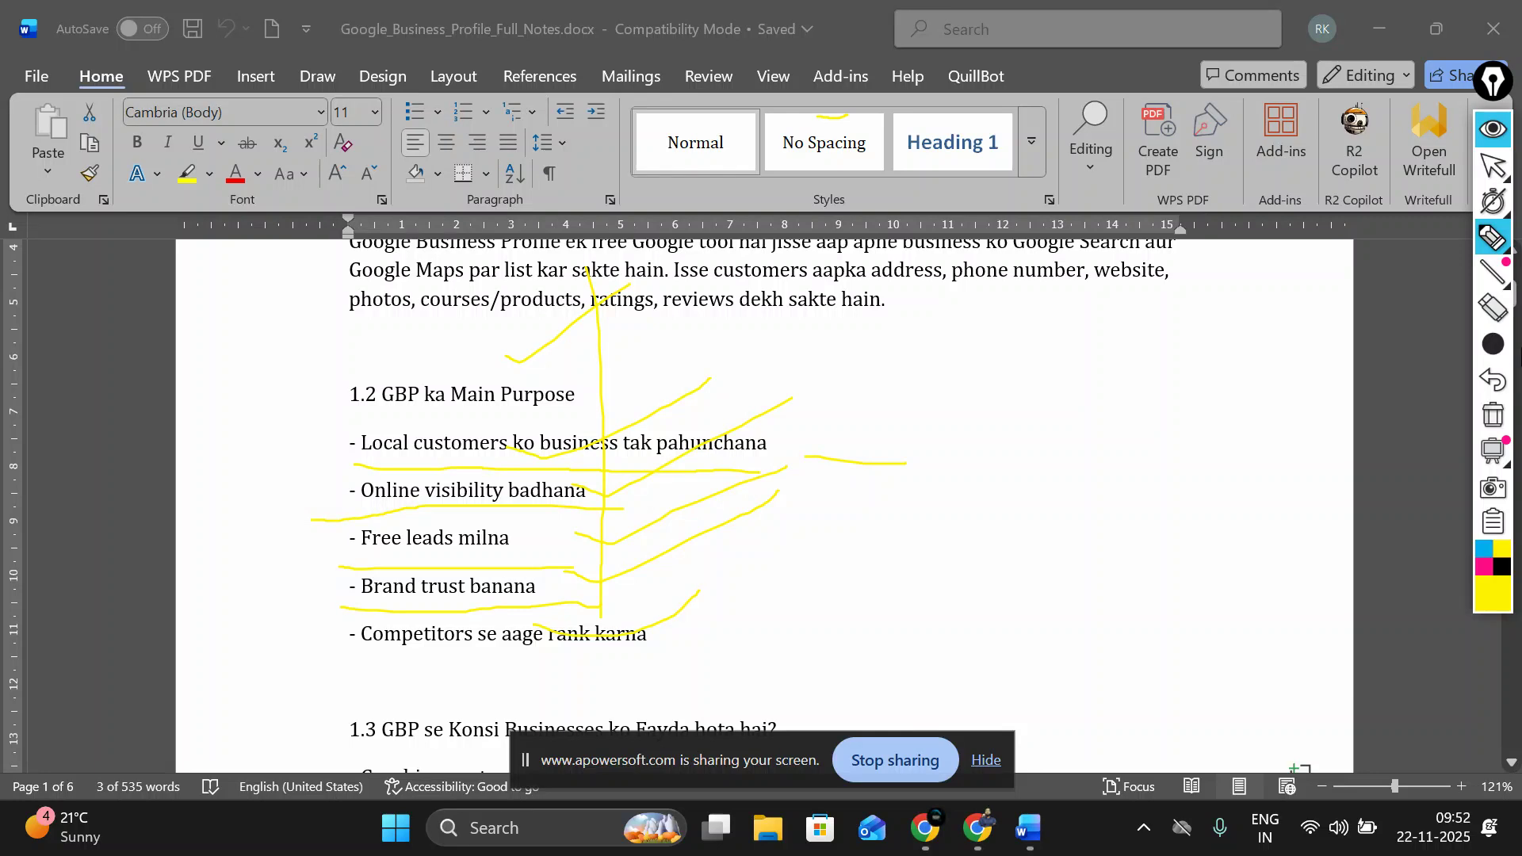
# Hide the yellow scribbles and scroll down to the Chapter 2 'Steps:' list on page 2.
pyautogui.click(1492, 238)
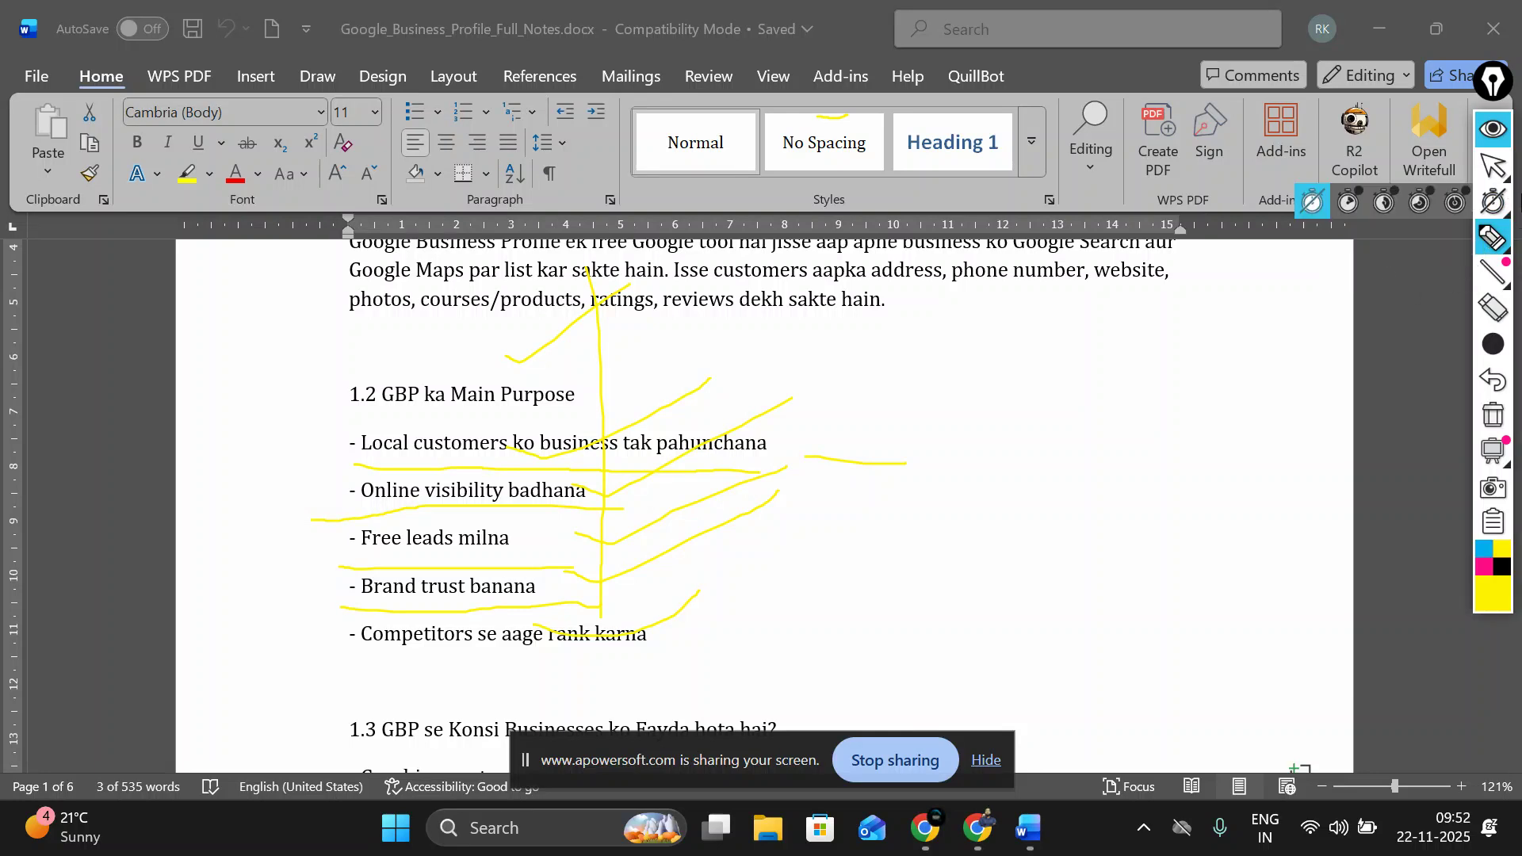
pyautogui.click(1490, 131)
pyautogui.scroll(-4, 802, 343)
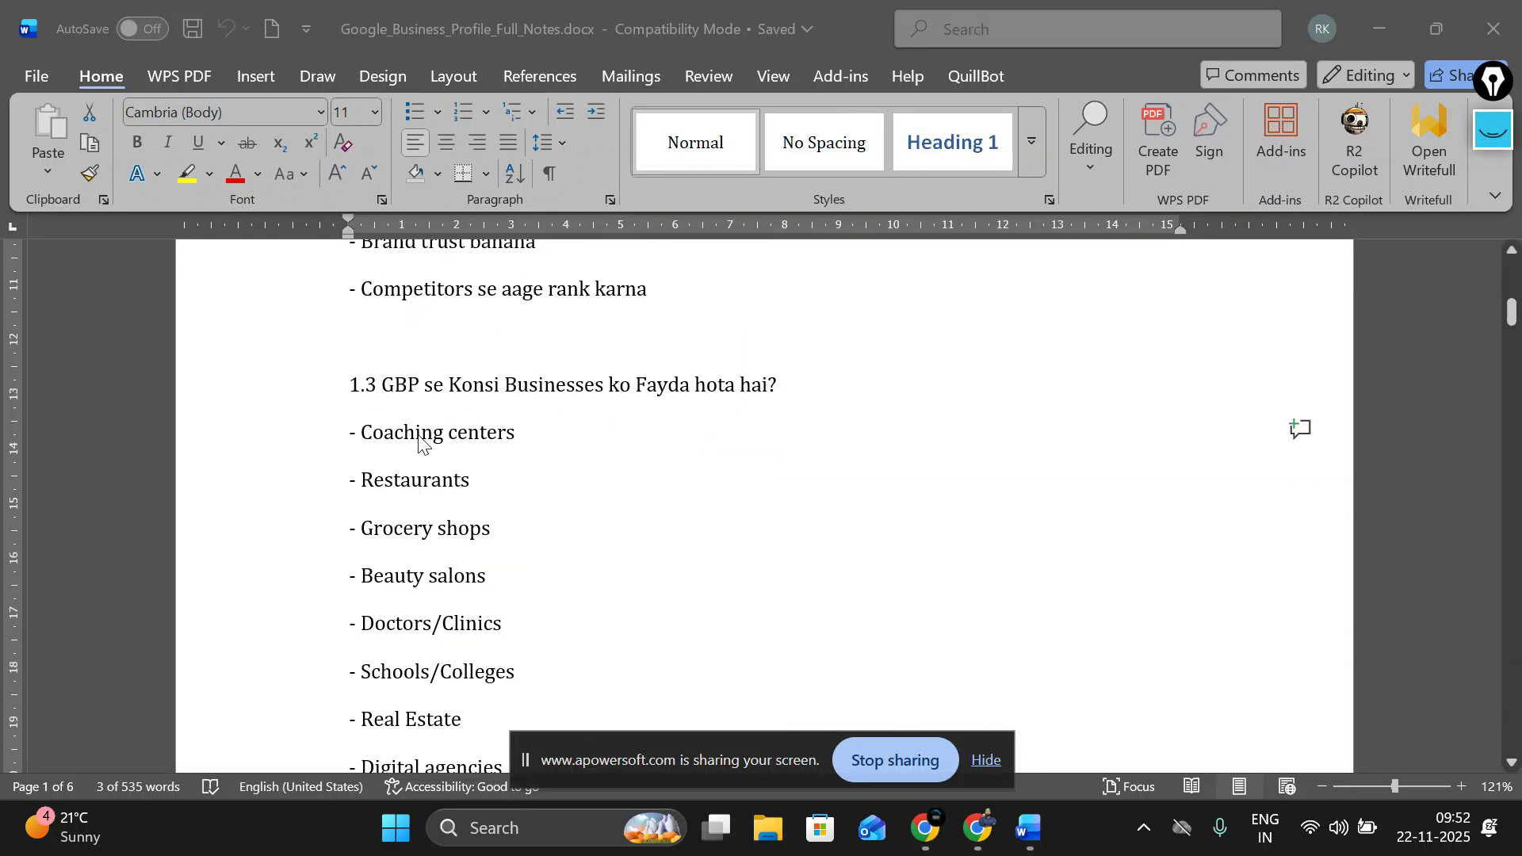
pyautogui.scroll(-2, 421, 448)
pyautogui.scroll(-5, 420, 447)
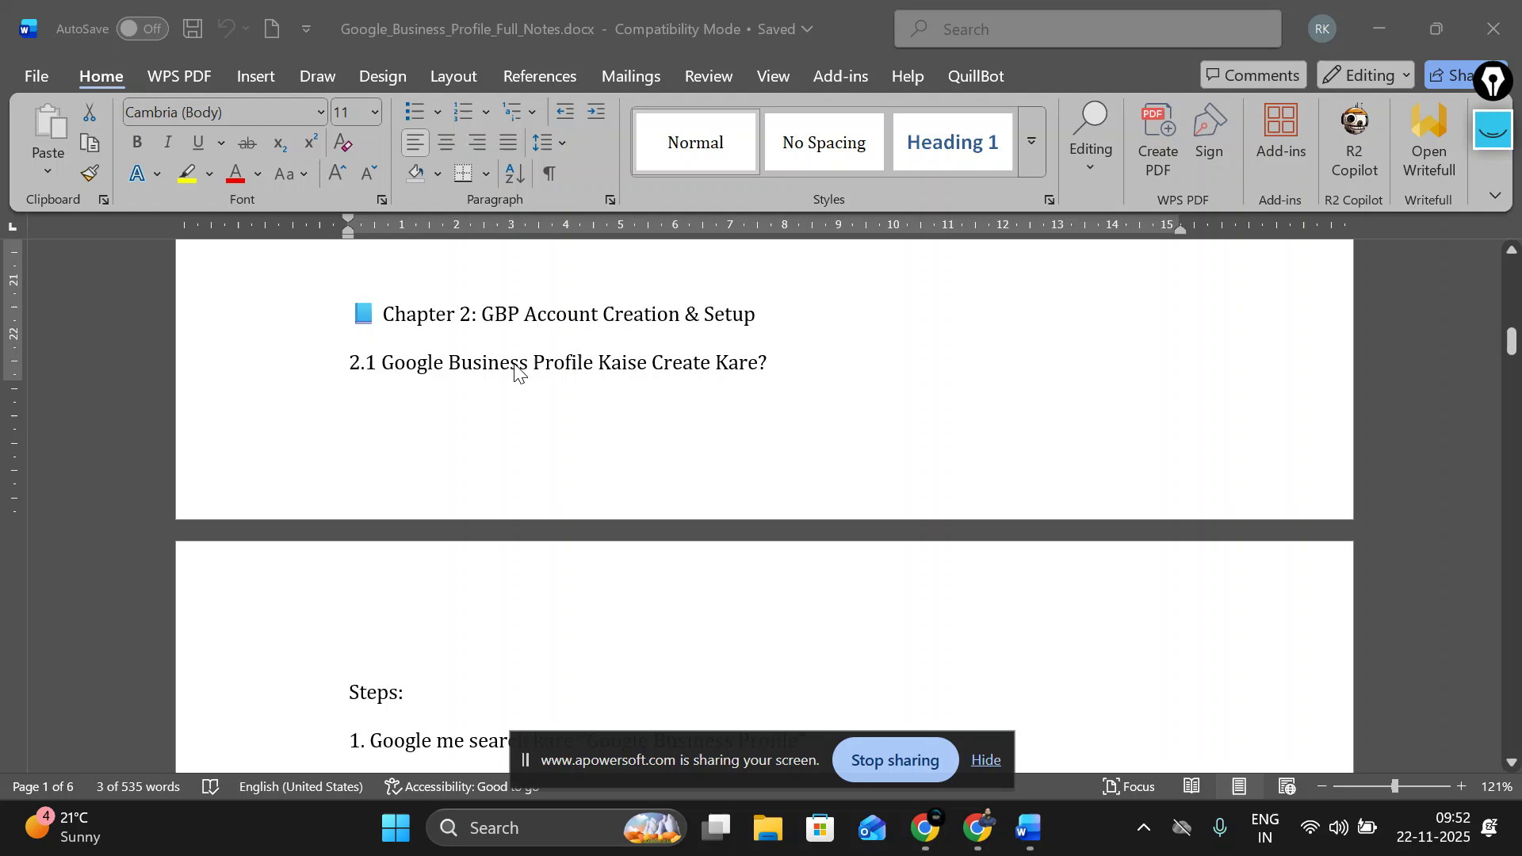
pyautogui.click(1491, 131)
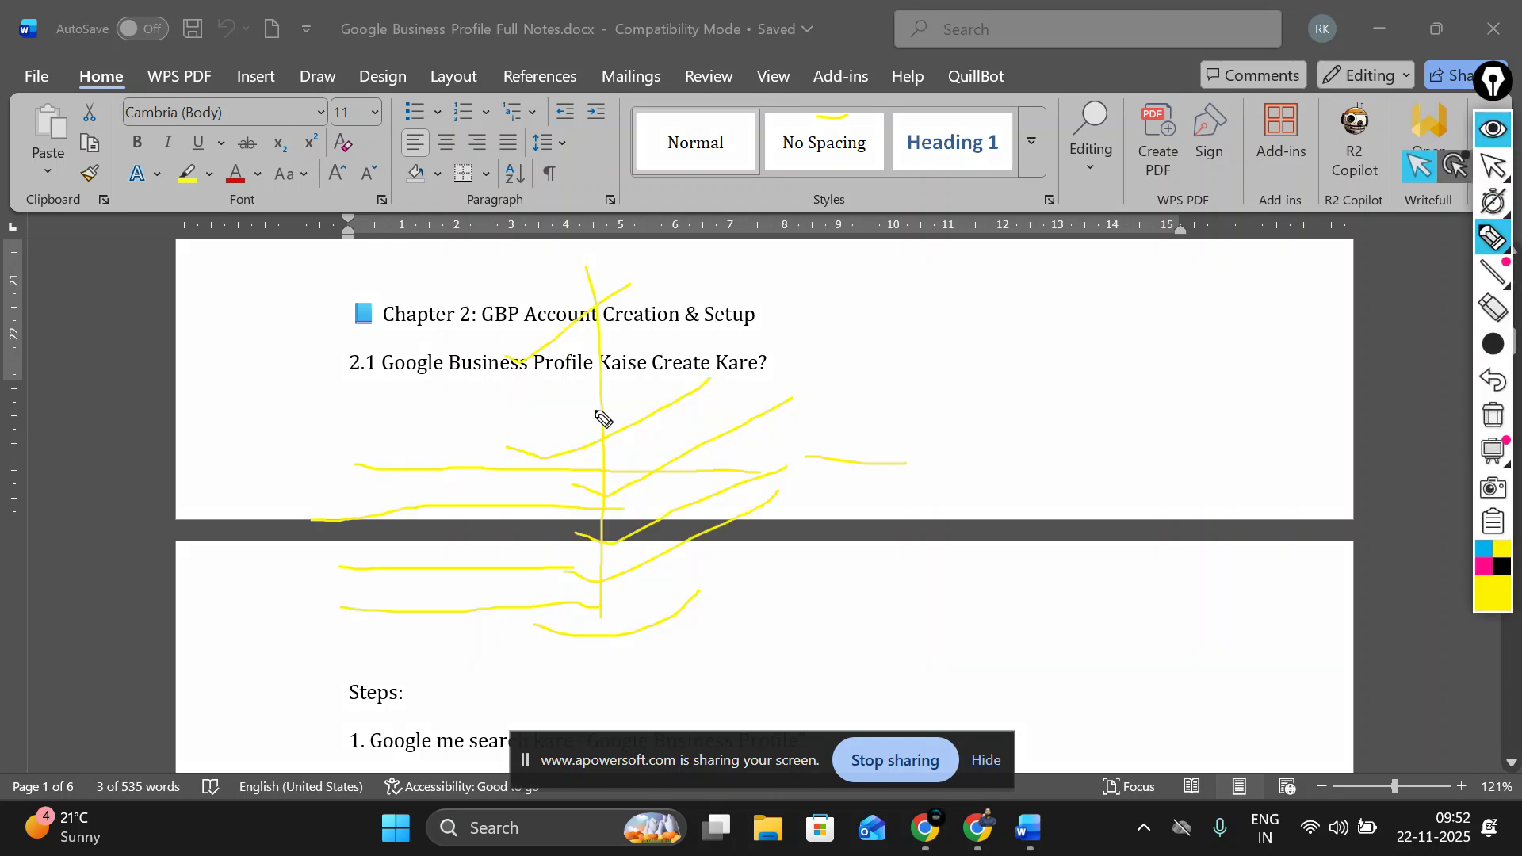
pyautogui.click(1502, 179)
pyautogui.scroll(-5, 832, 368)
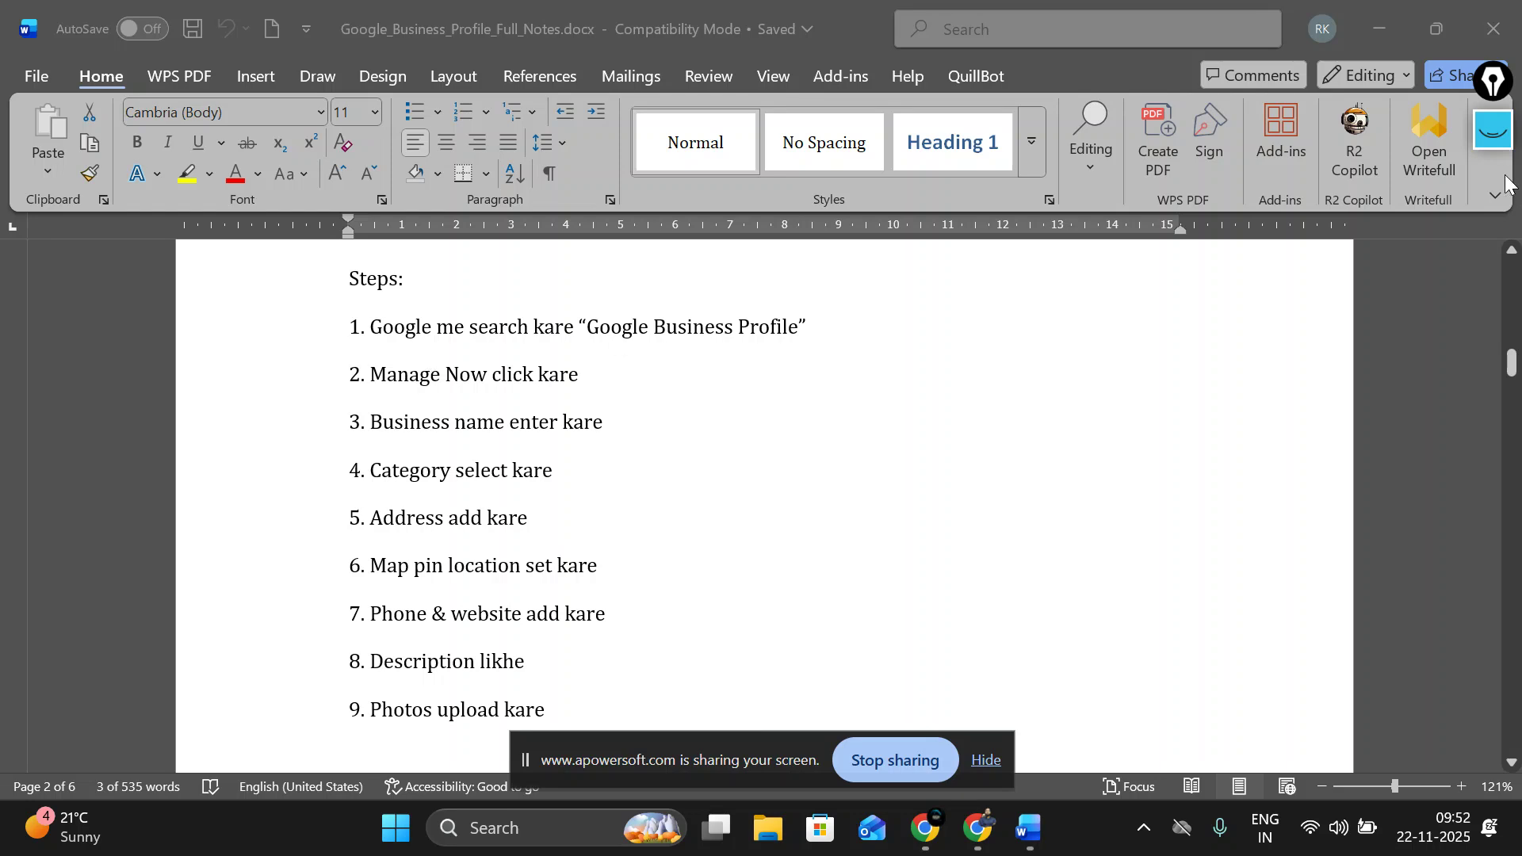
# Erase the old yellow scribbles over the steps list and highlight the ends of steps 1 and 2.
pyautogui.click(1493, 130)
pyautogui.click(1483, 234)
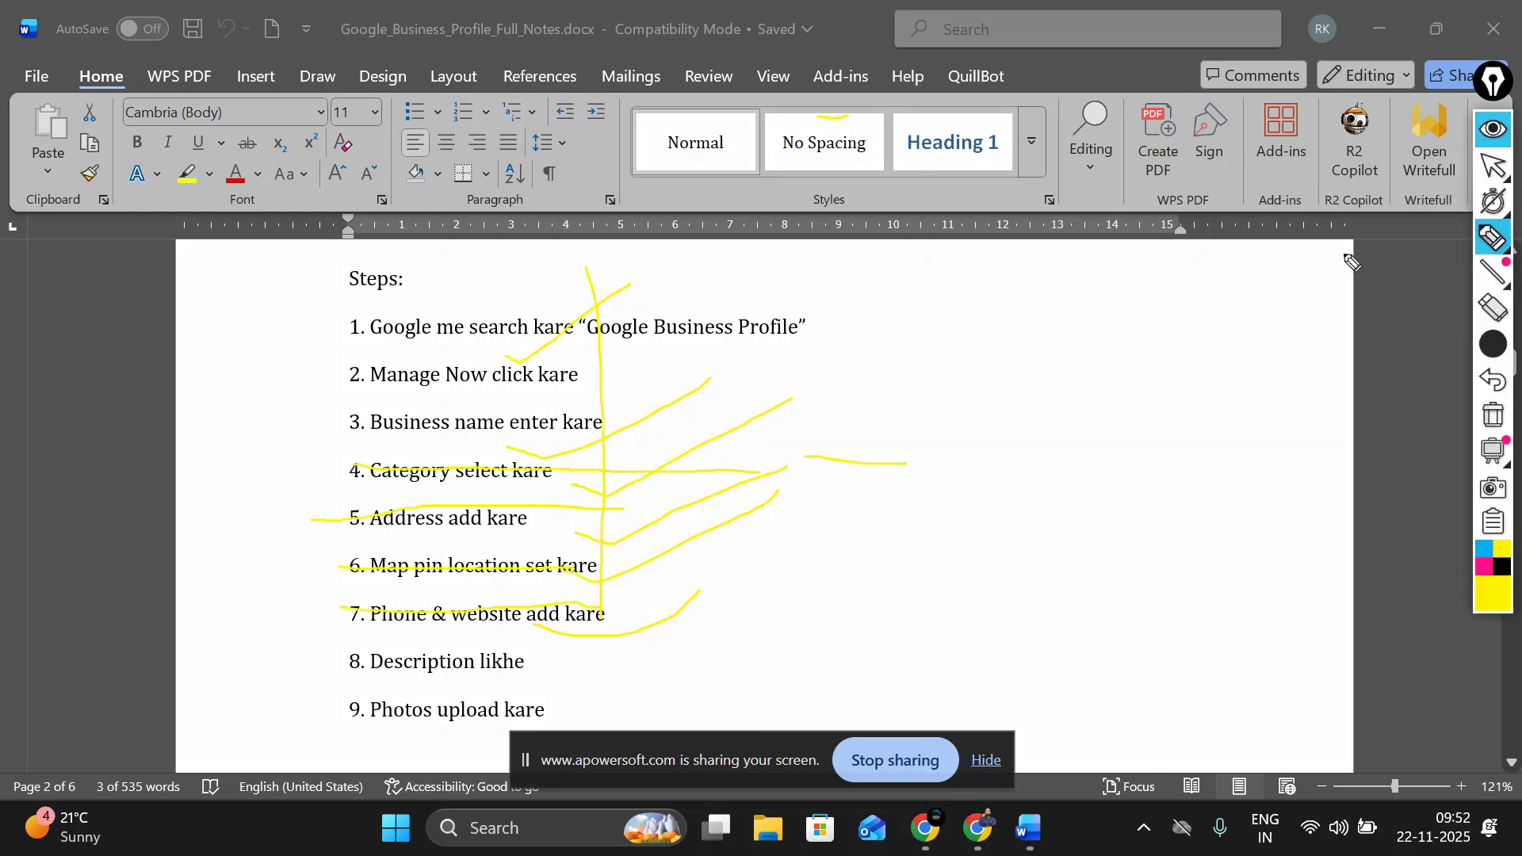
pyautogui.click(1493, 309)
pyautogui.moveTo(369, 301)
pyautogui.mouseDown()
pyautogui.moveTo(1081, 510)
pyautogui.moveTo(113, 559)
pyautogui.mouseUp()
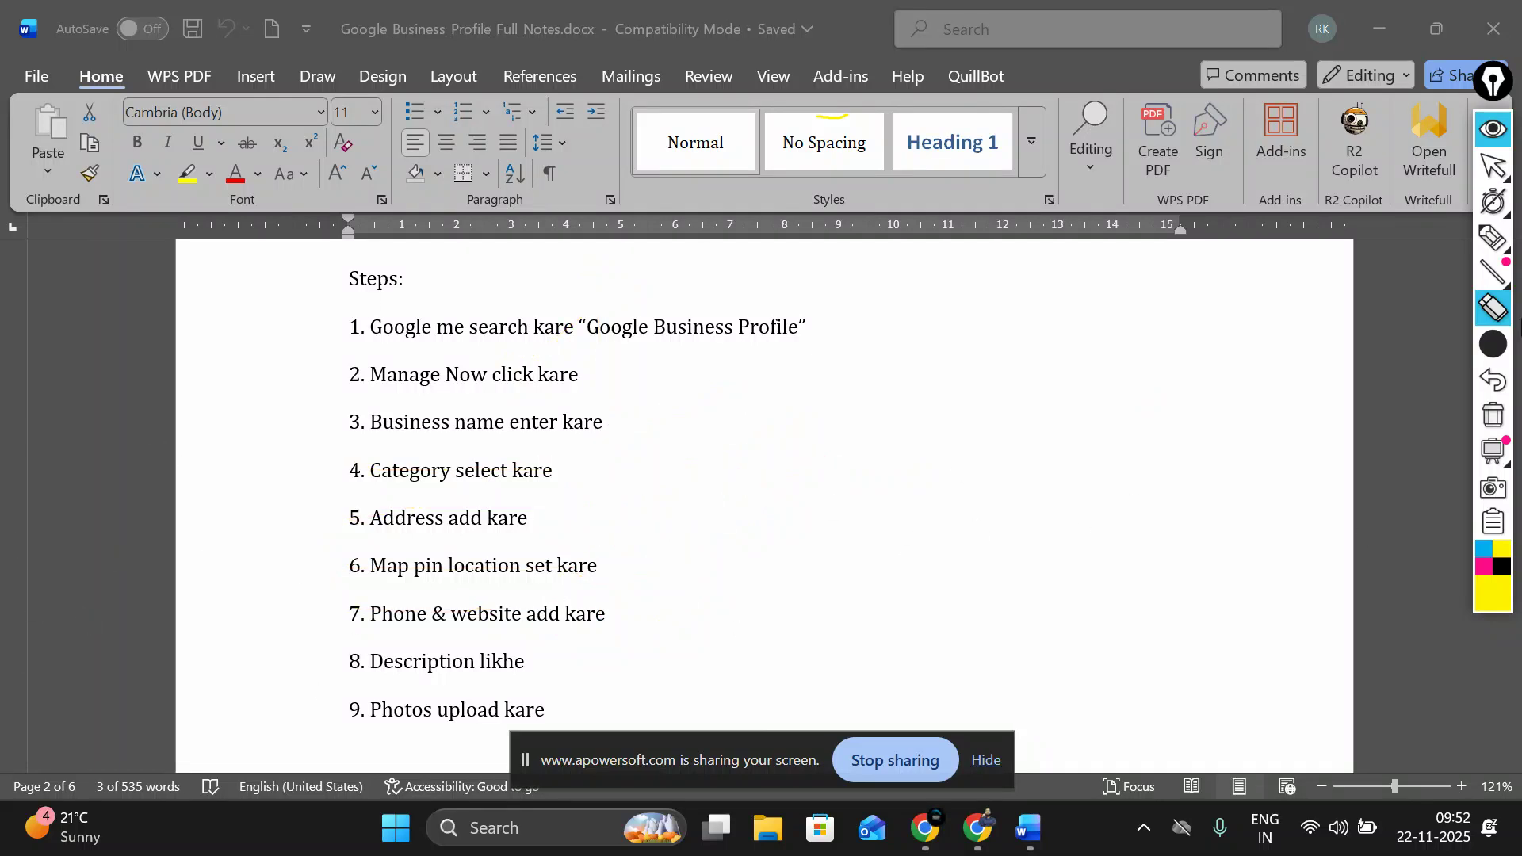
pyautogui.moveTo(1490, 248)
pyautogui.click(1384, 240)
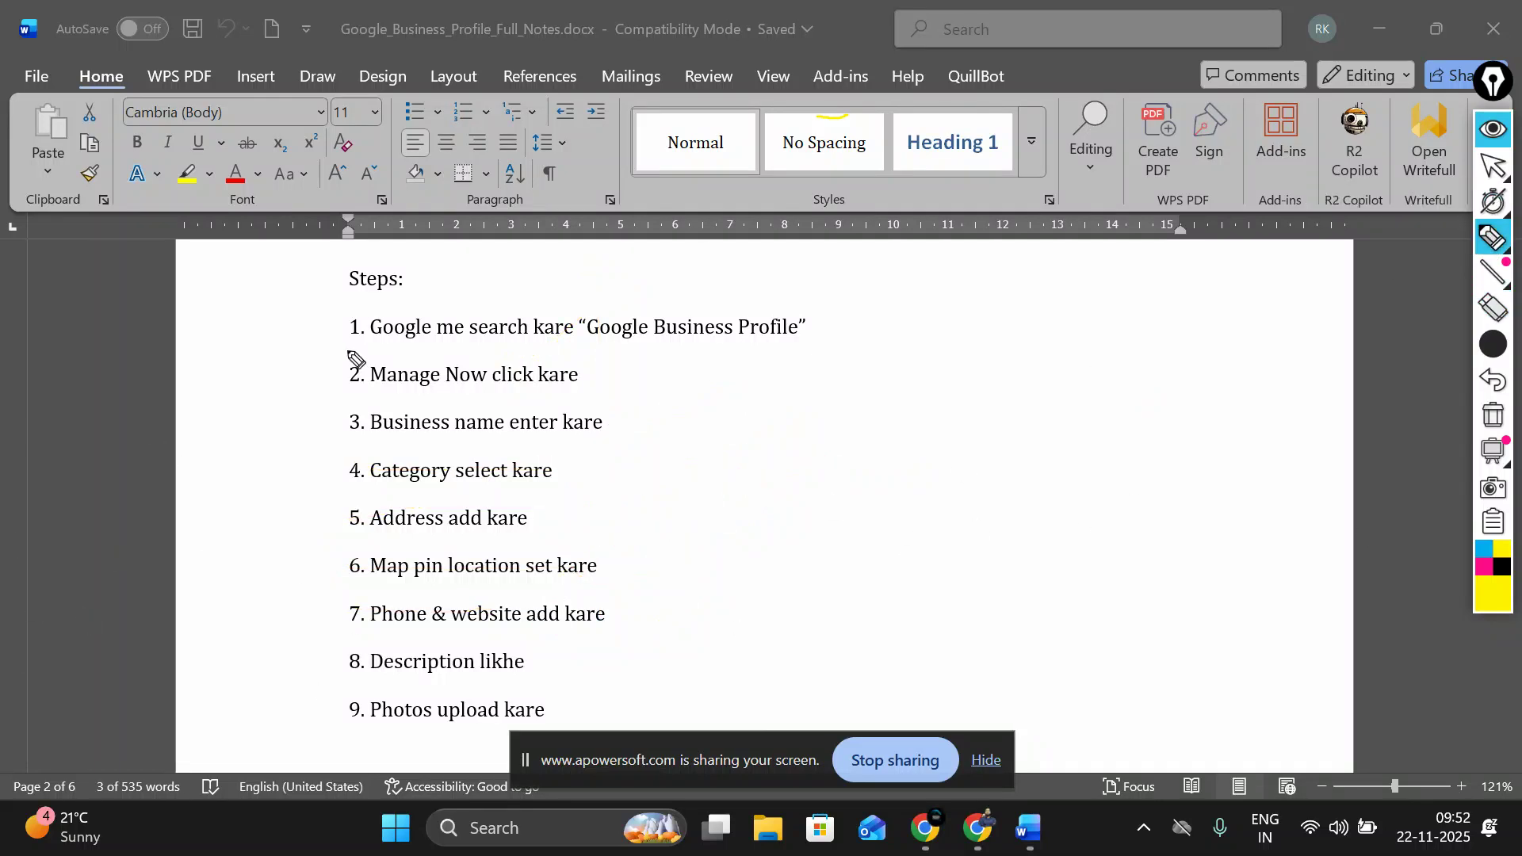
pyautogui.moveTo(590, 373); pyautogui.dragTo(649, 373)
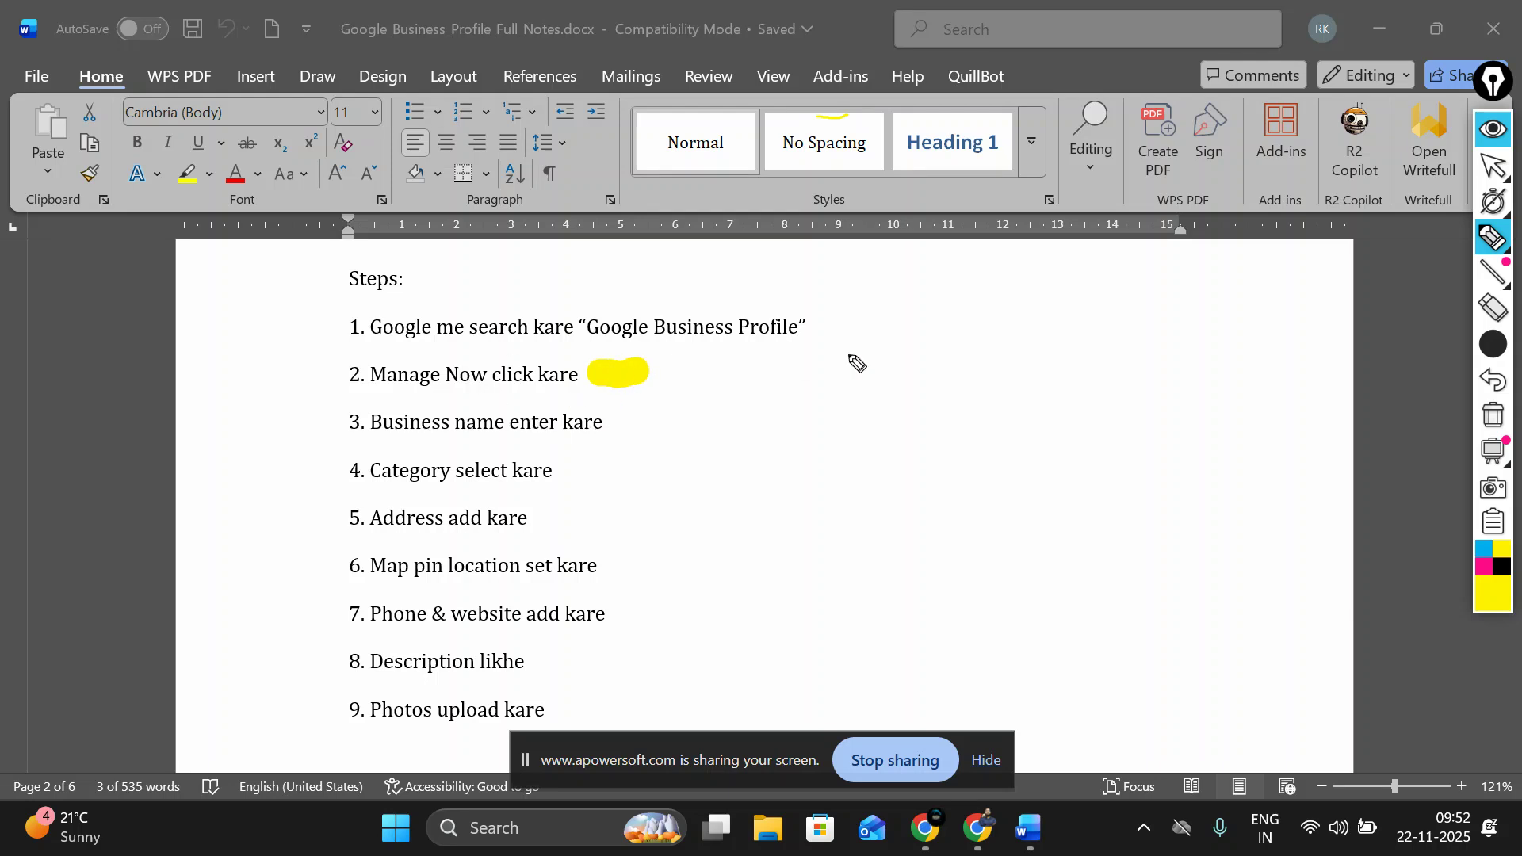
pyautogui.moveTo(785, 352); pyautogui.dragTo(882, 309)
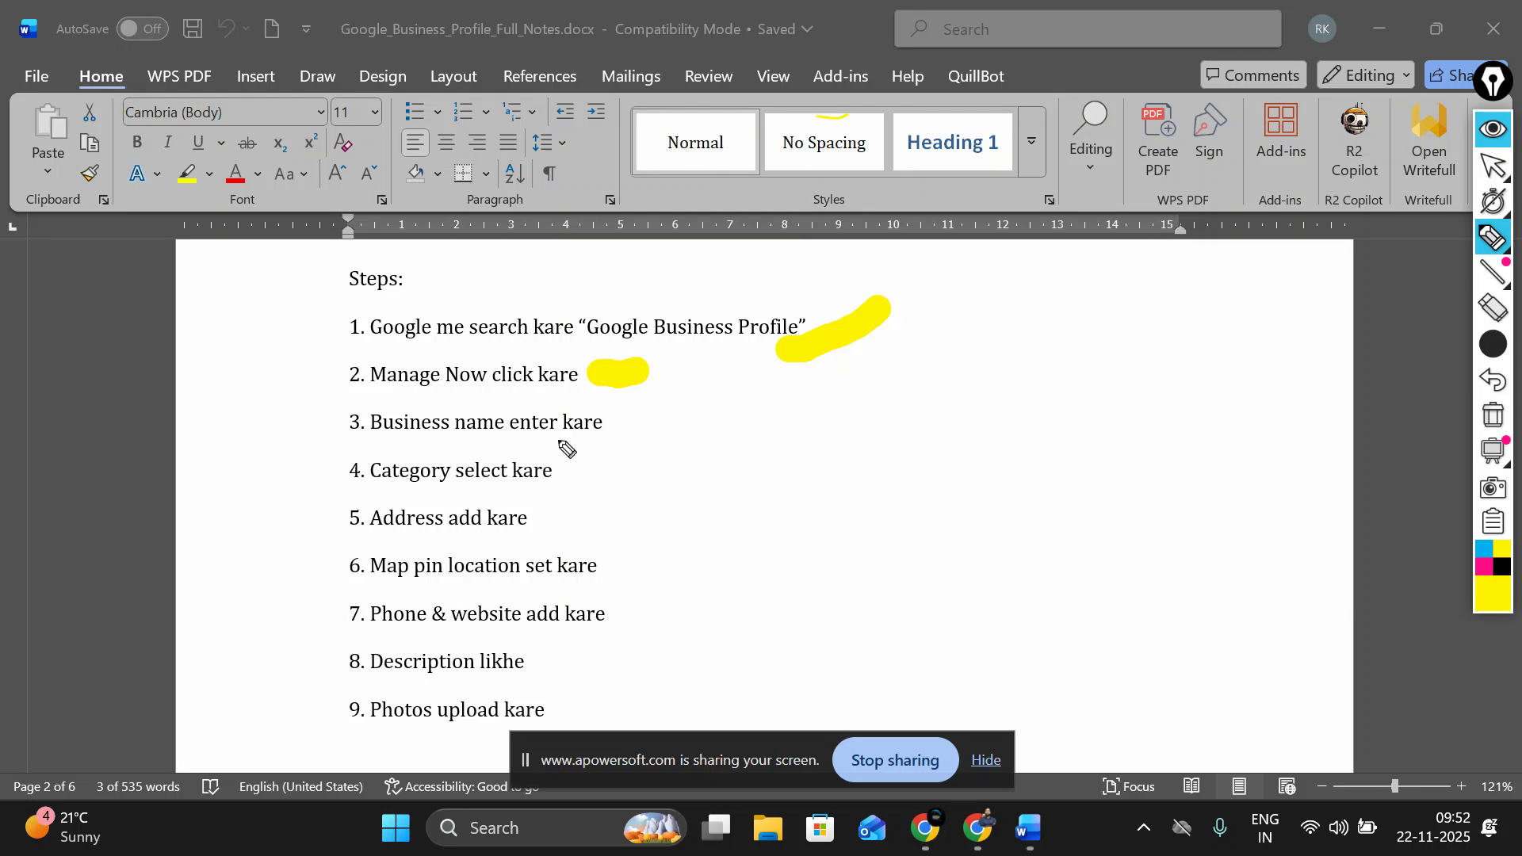
# Hide the marks, skim the notes down to Chapter 4, and return to the computer classes results.
pyautogui.click(1493, 129)
pyautogui.scroll(-3, 852, 385)
pyautogui.scroll(-3, 853, 385)
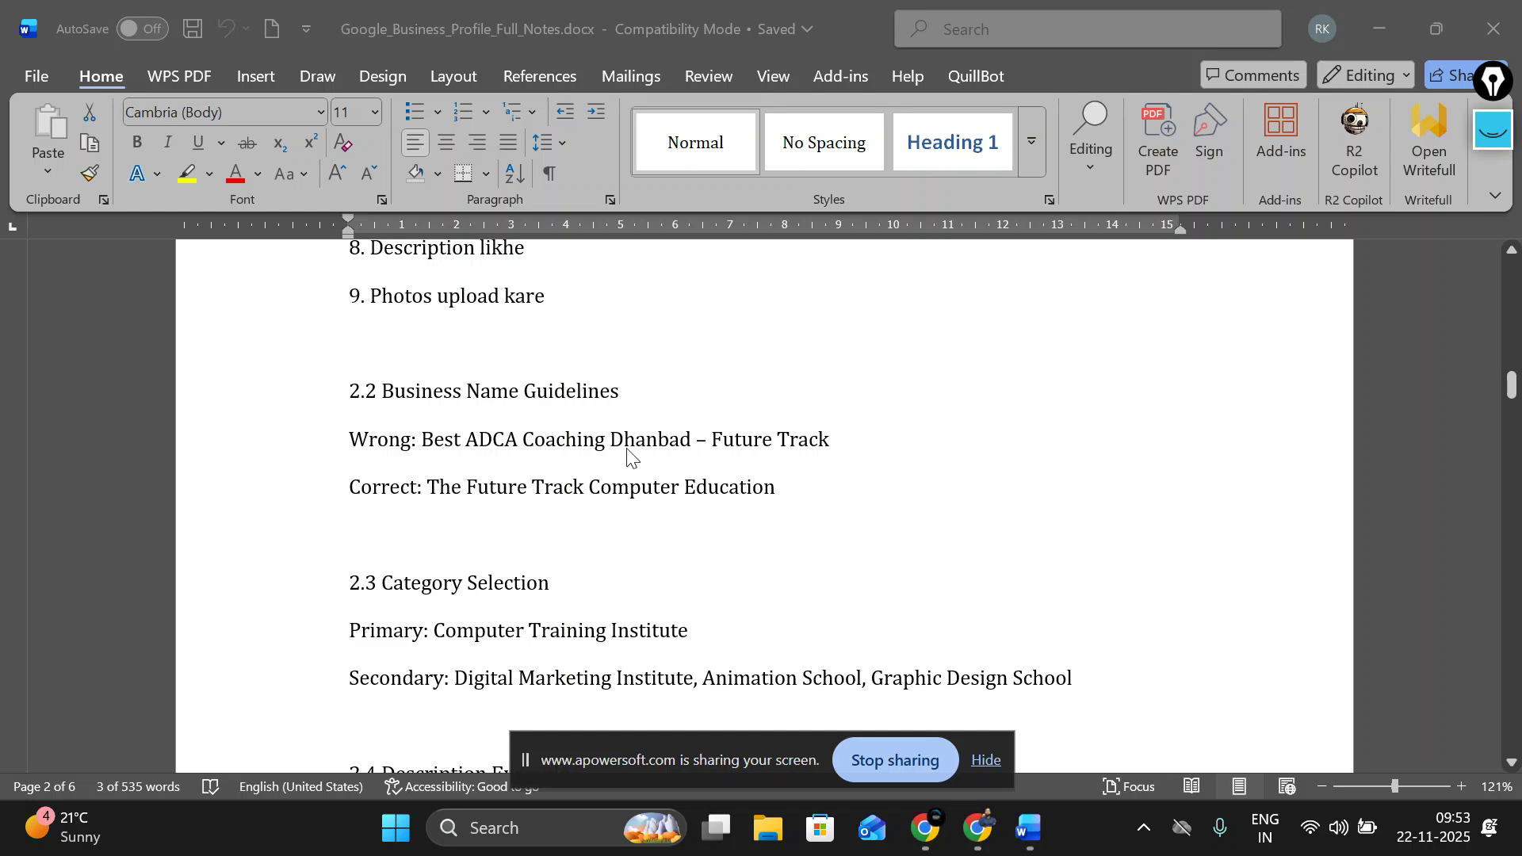
pyautogui.scroll(-5, 625, 452)
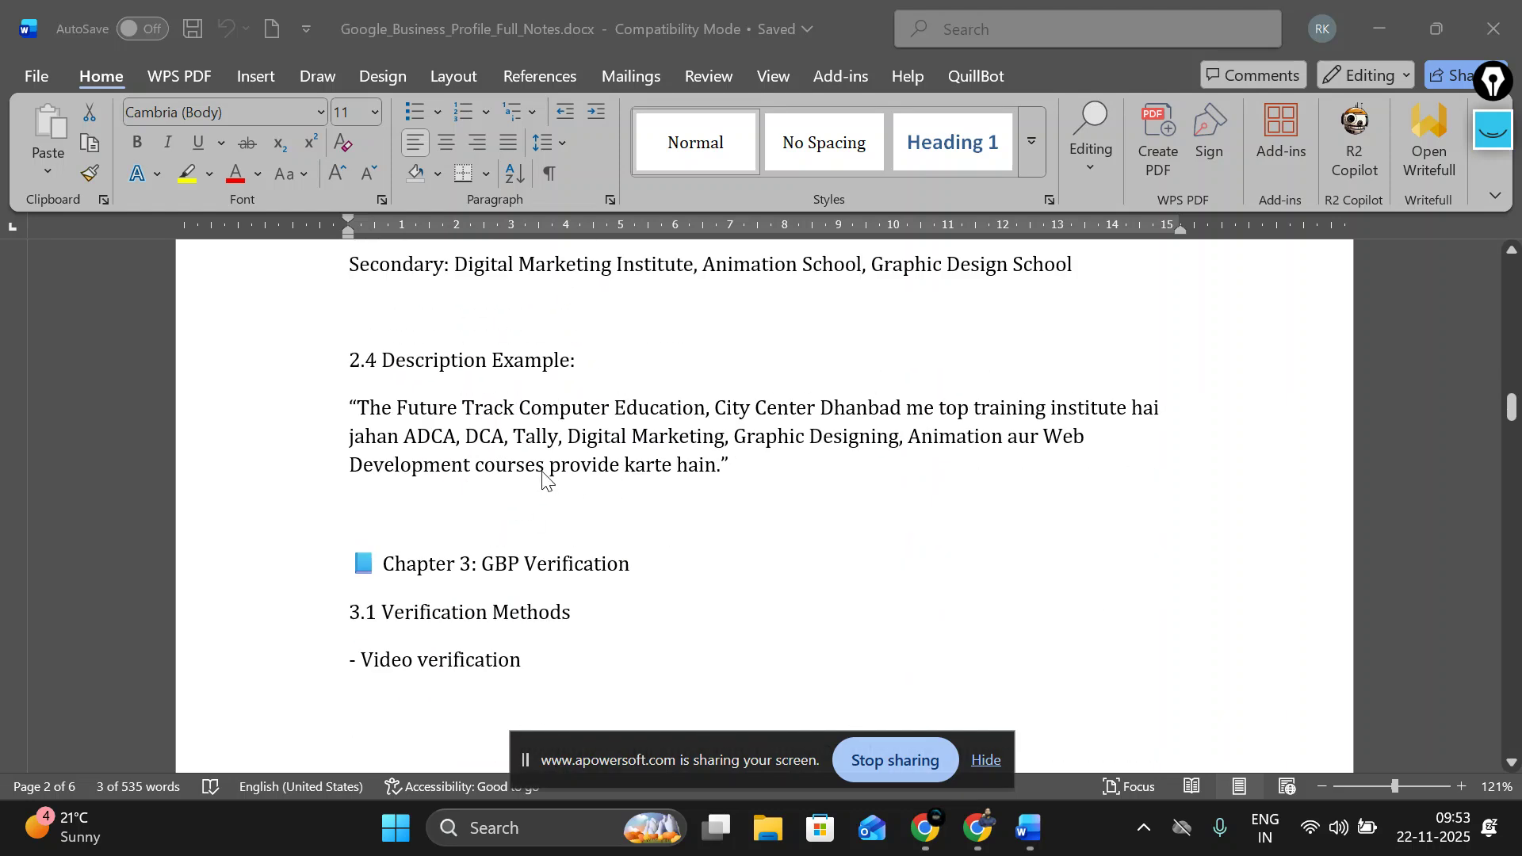
pyautogui.scroll(-8, 595, 530)
pyautogui.scroll(-10, 590, 531)
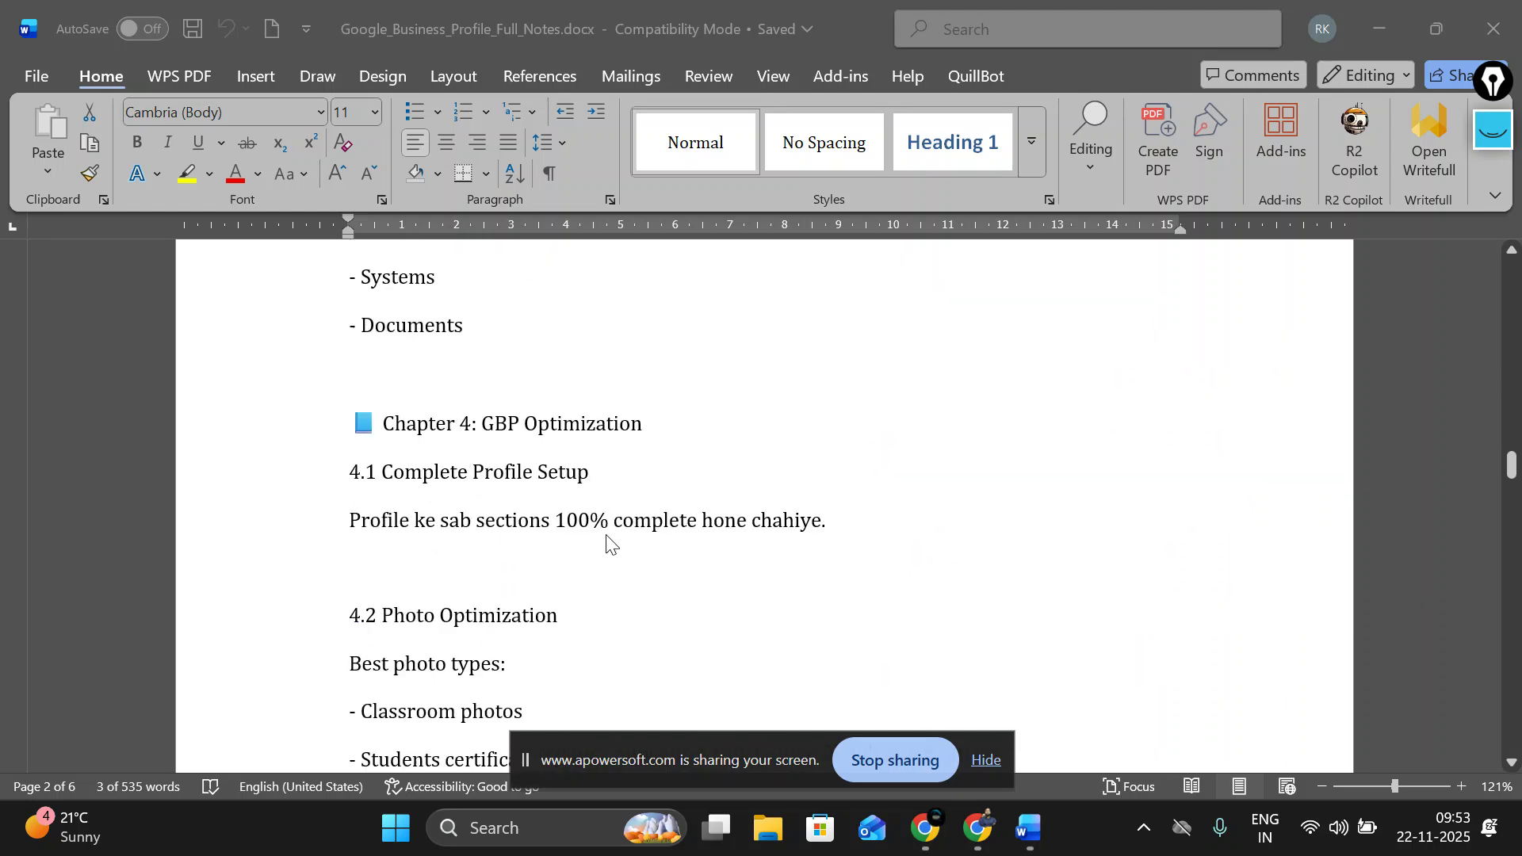
pyautogui.scroll(9, 606, 539)
pyautogui.scroll(2, 607, 539)
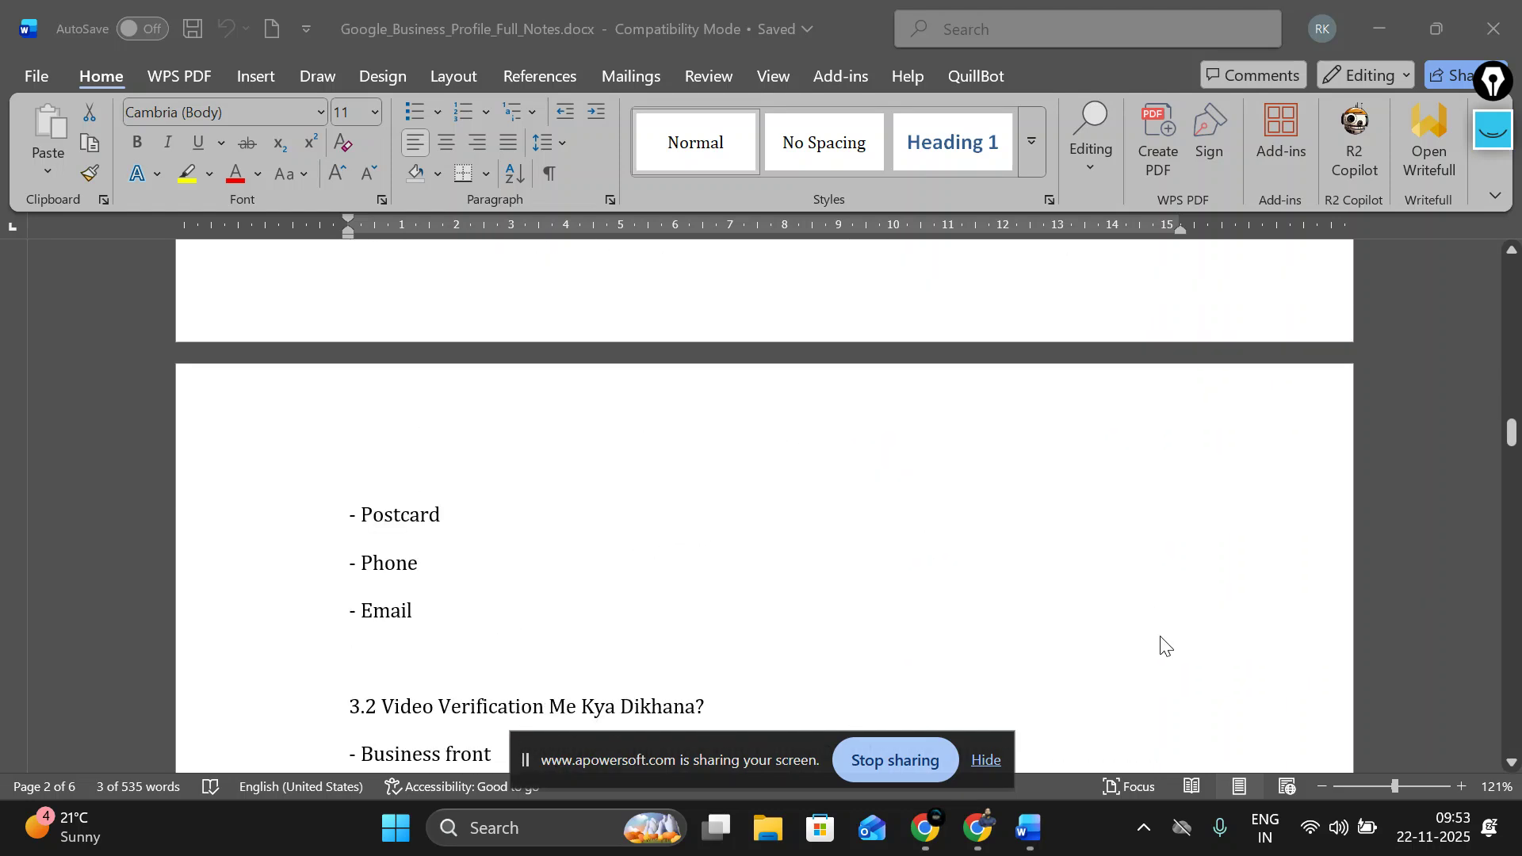
pyautogui.click(995, 838)
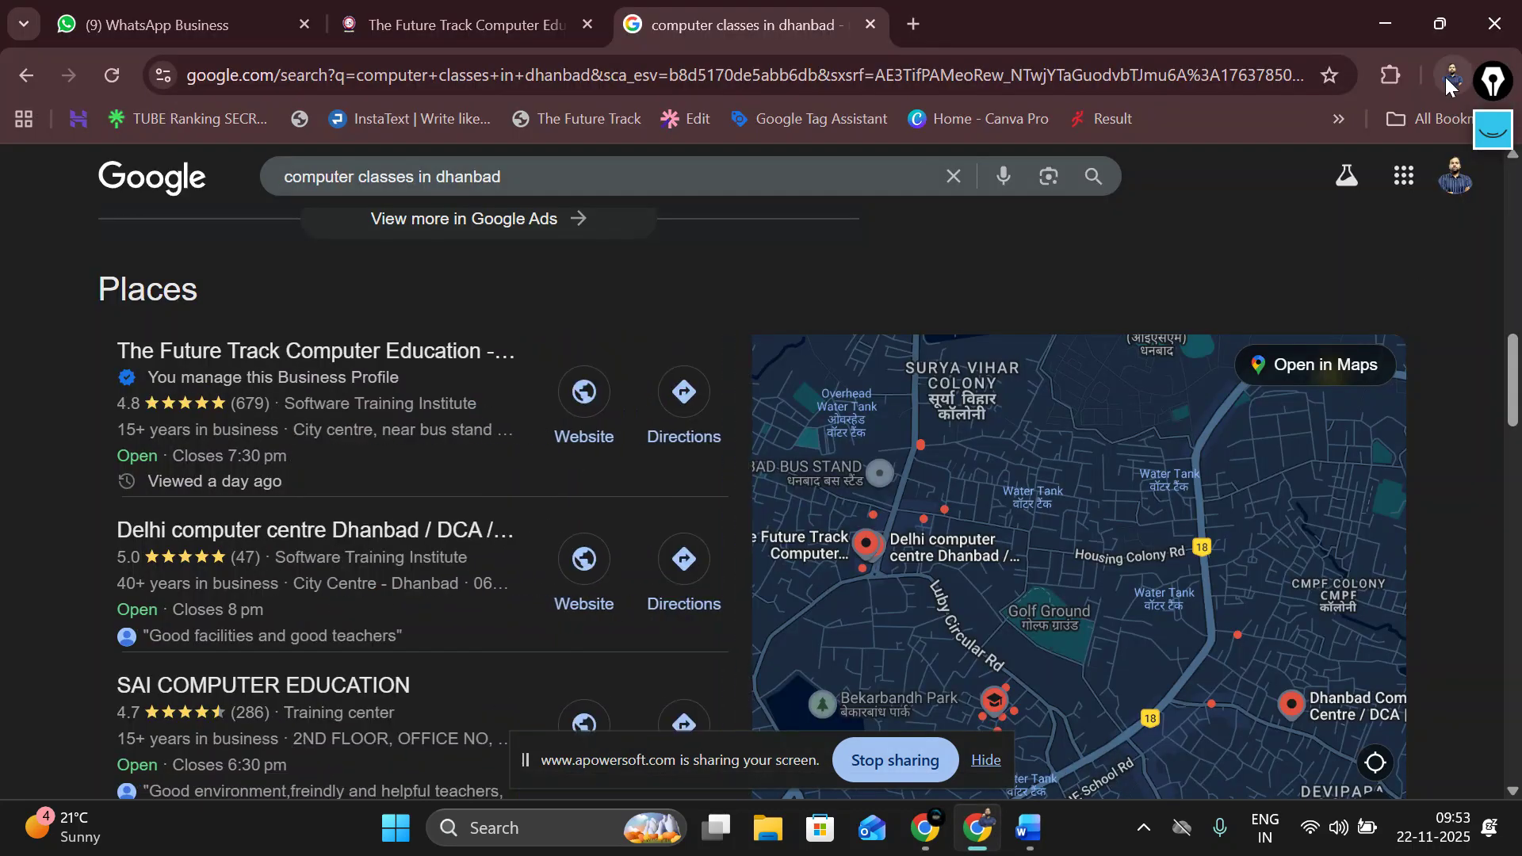
# Open a new Chrome window under another browser profile and load google.com.
pyautogui.click(1452, 76)
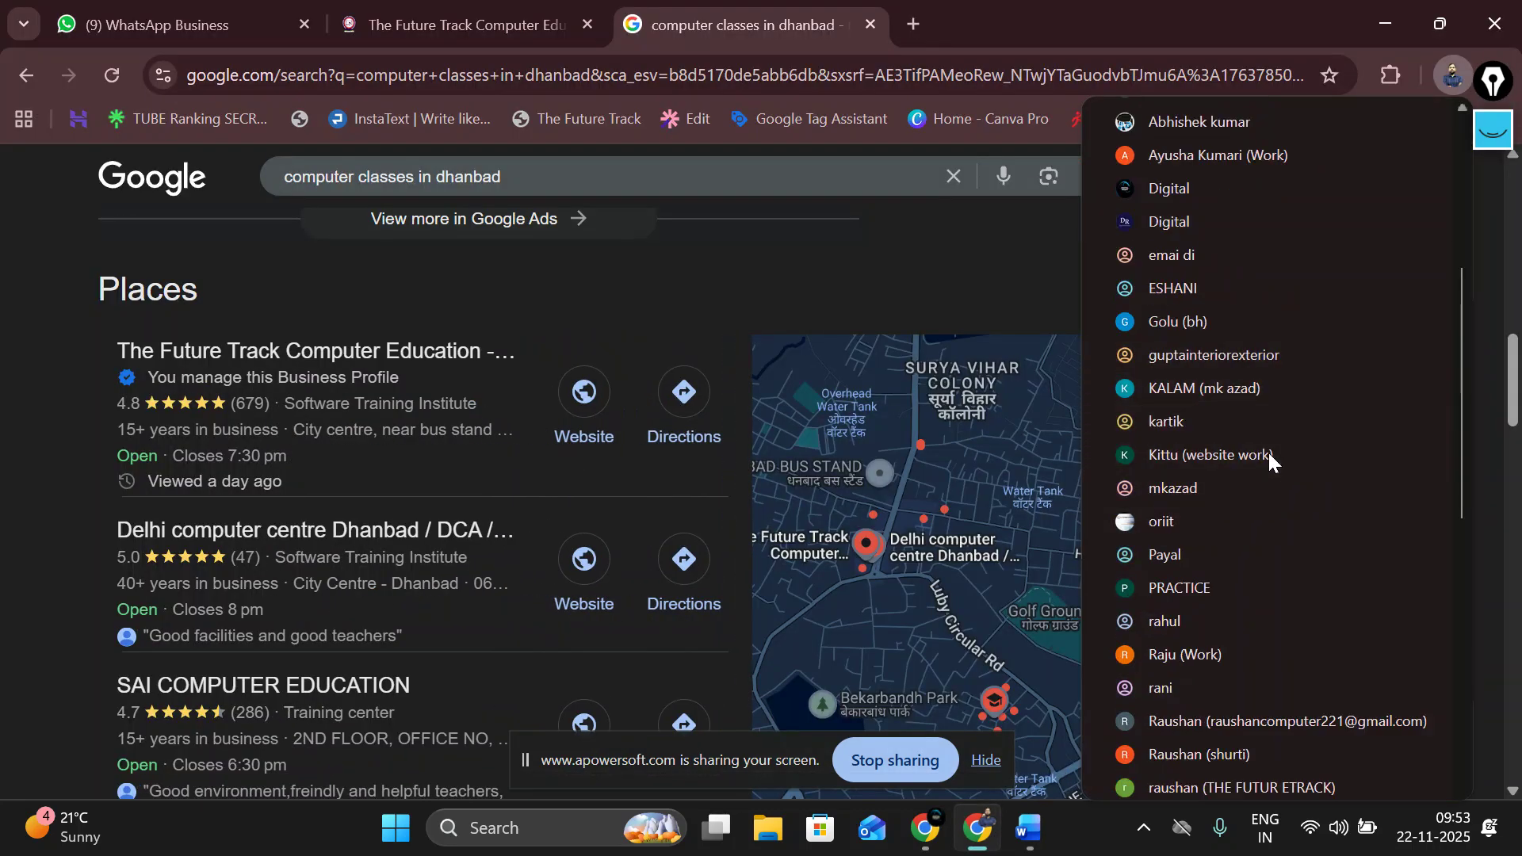
pyautogui.click(1268, 455)
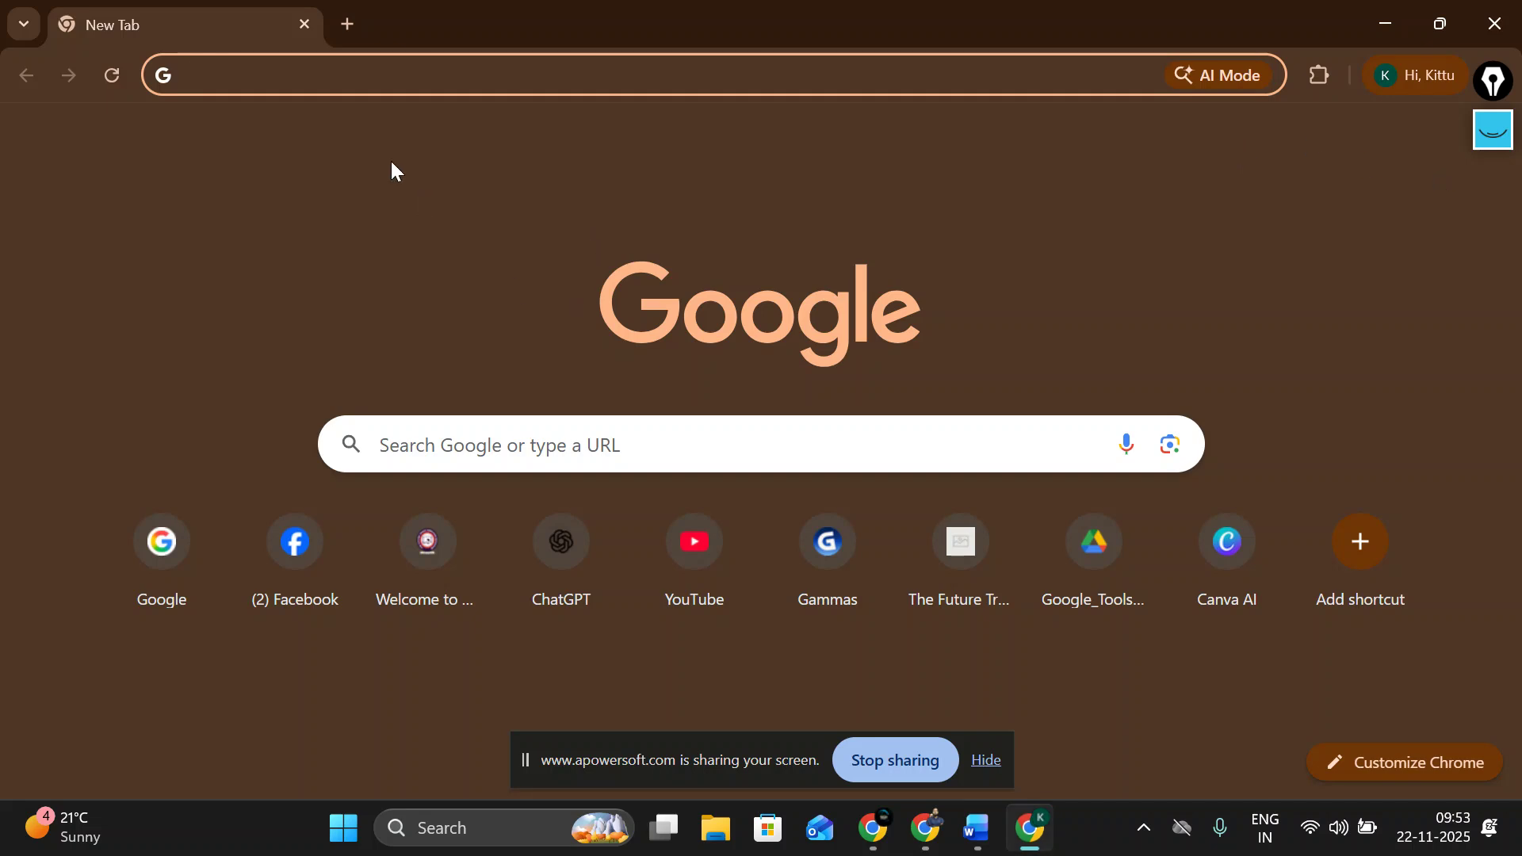
pyautogui.write('g')
pyautogui.press('Return')
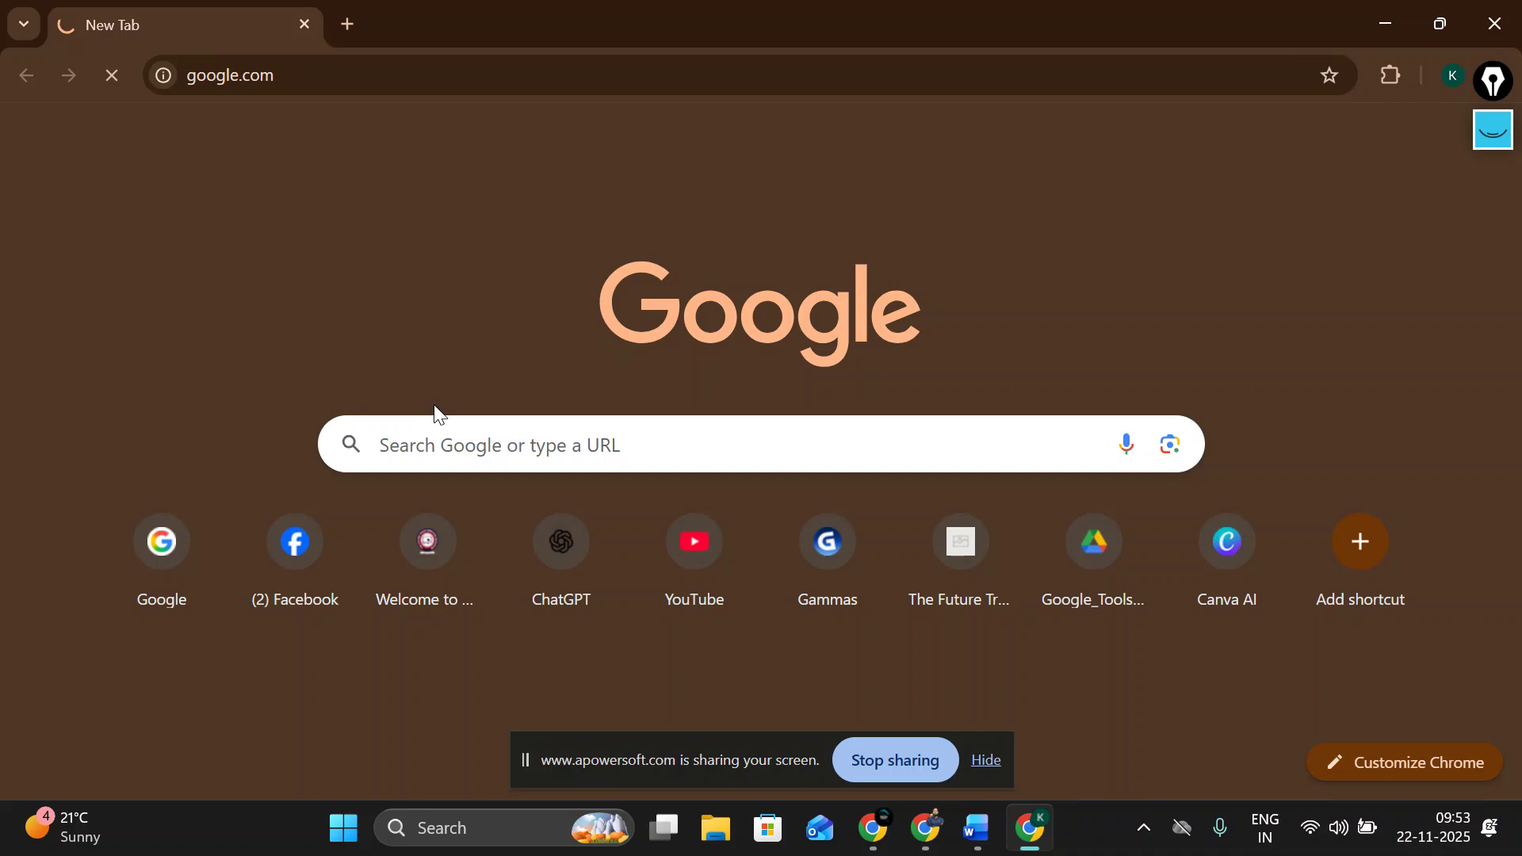
# Search 'google business profile', open business.google.com and start a new profile at the Business name field.
pyautogui.click(444, 445)
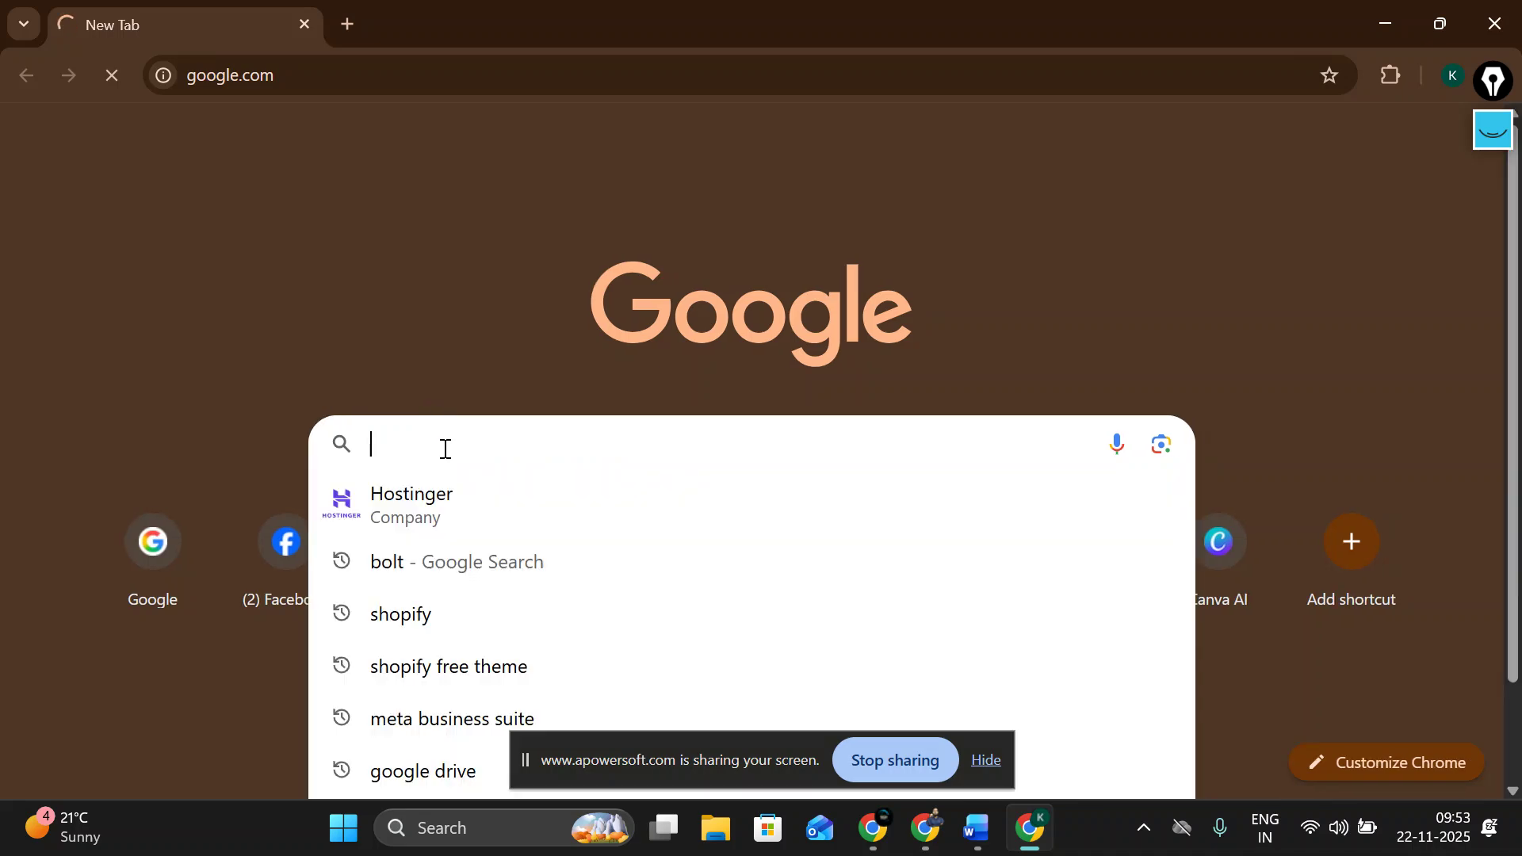
pyautogui.write('Google busine')
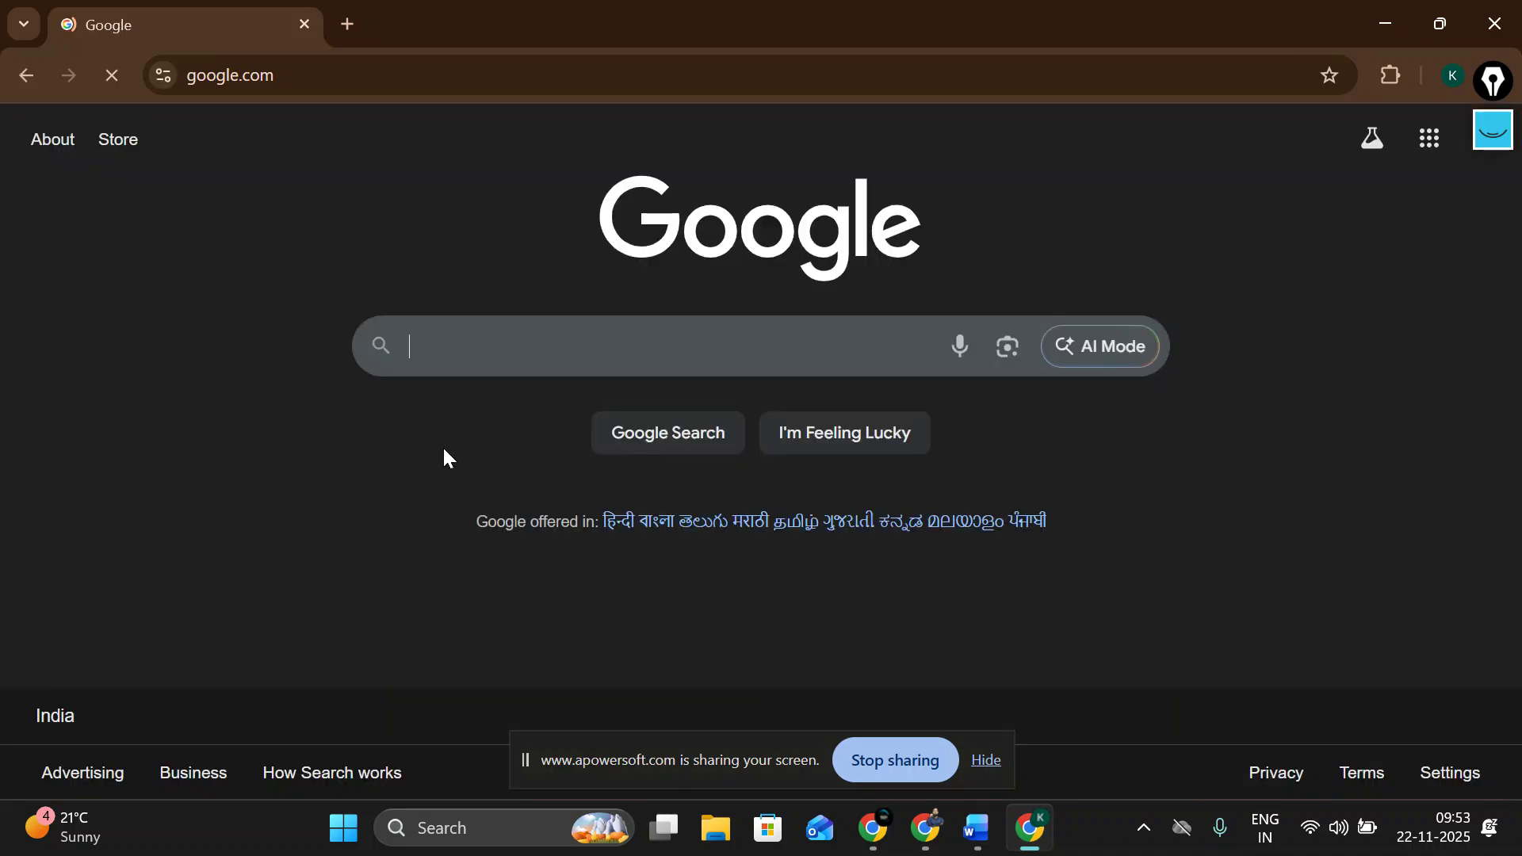
pyautogui.write('G')
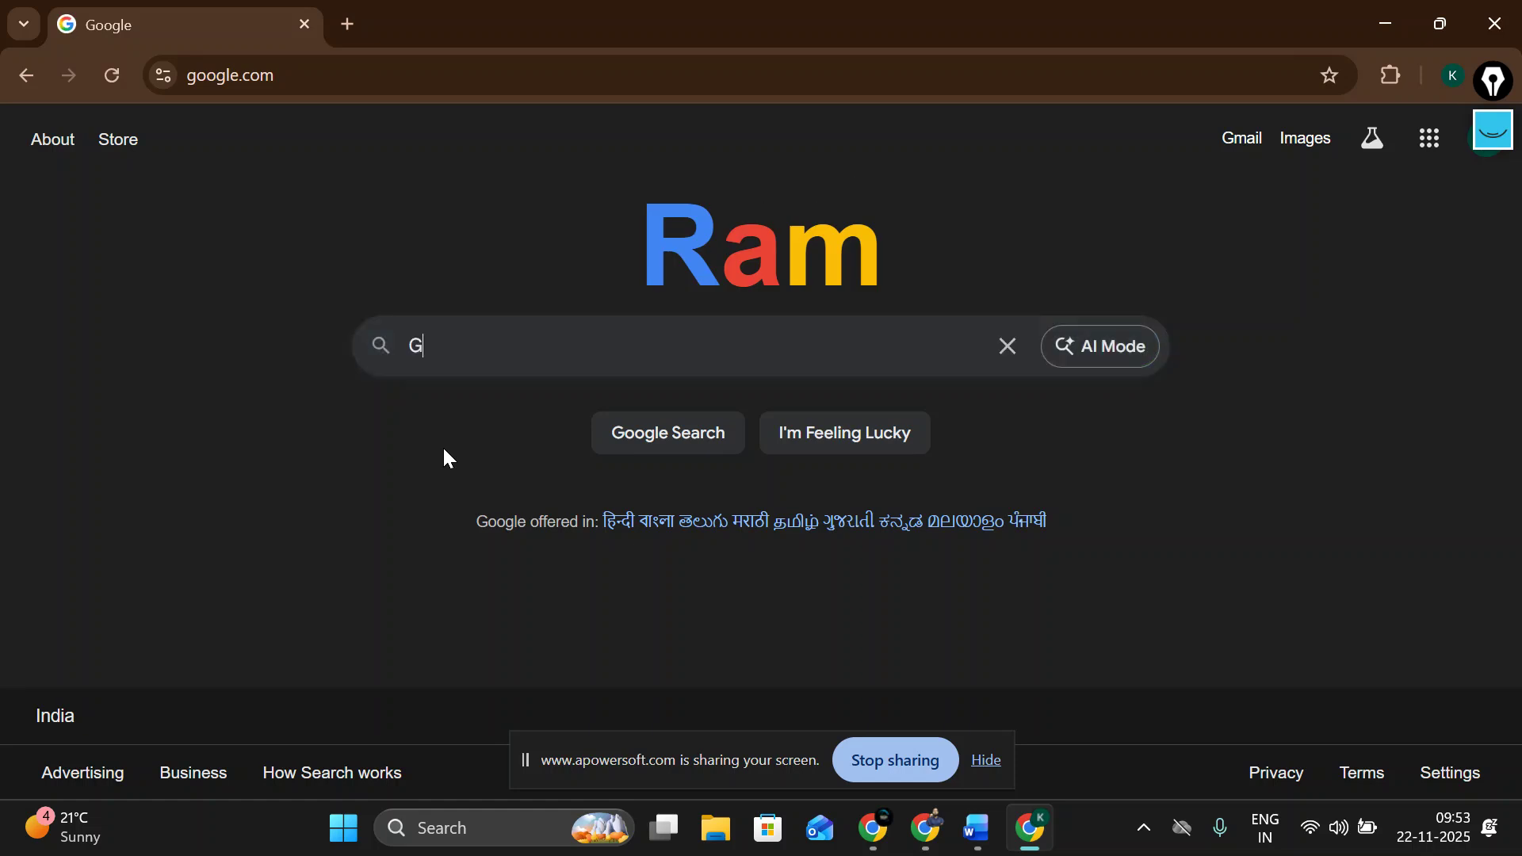
pyautogui.write('oogle business')
pyautogui.press('Down')
pyautogui.press('Return')
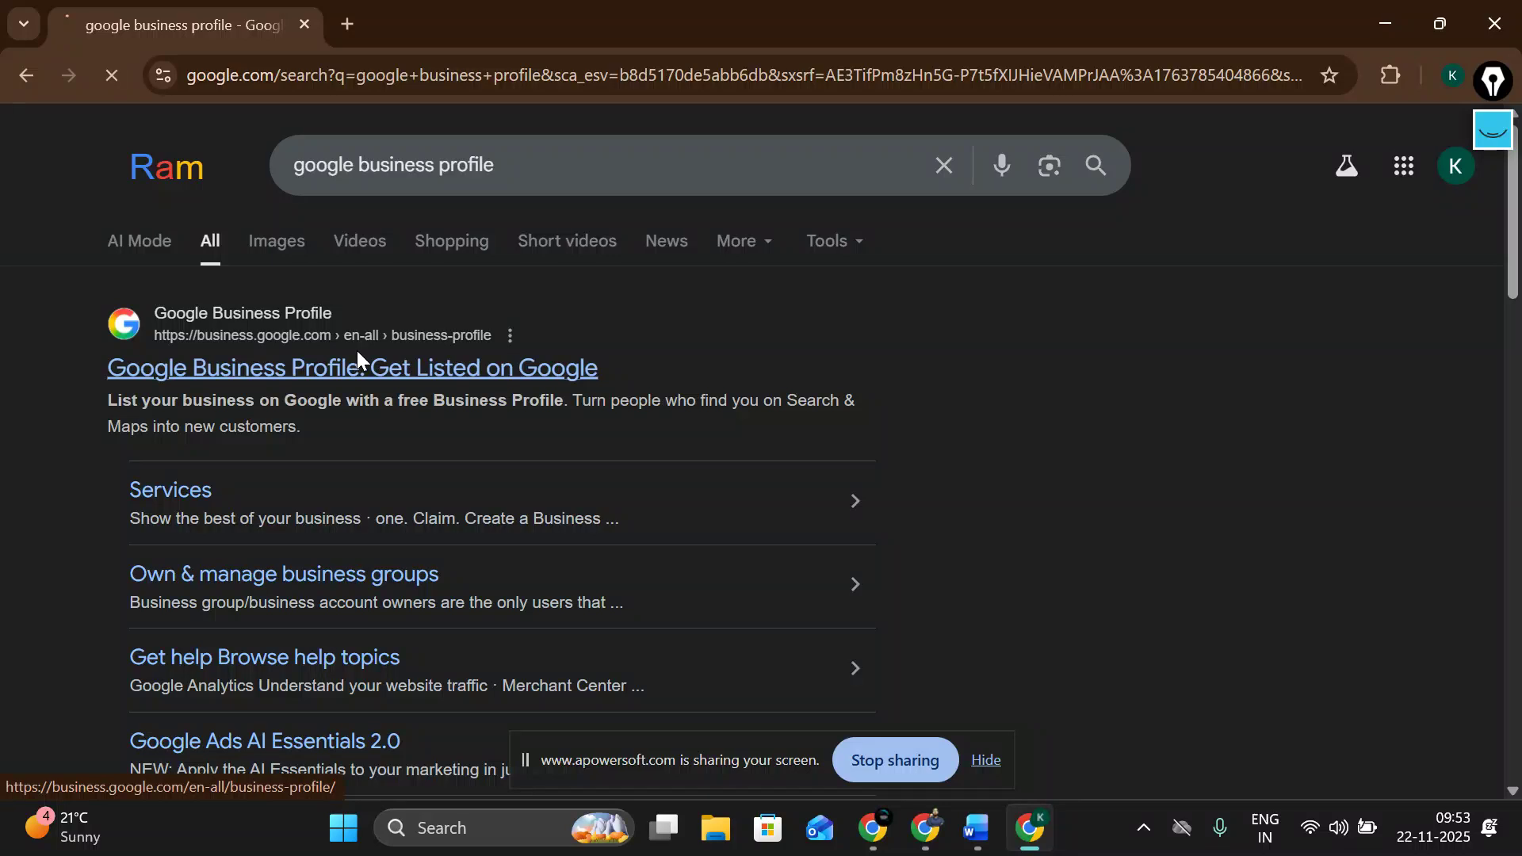
pyautogui.click(358, 353)
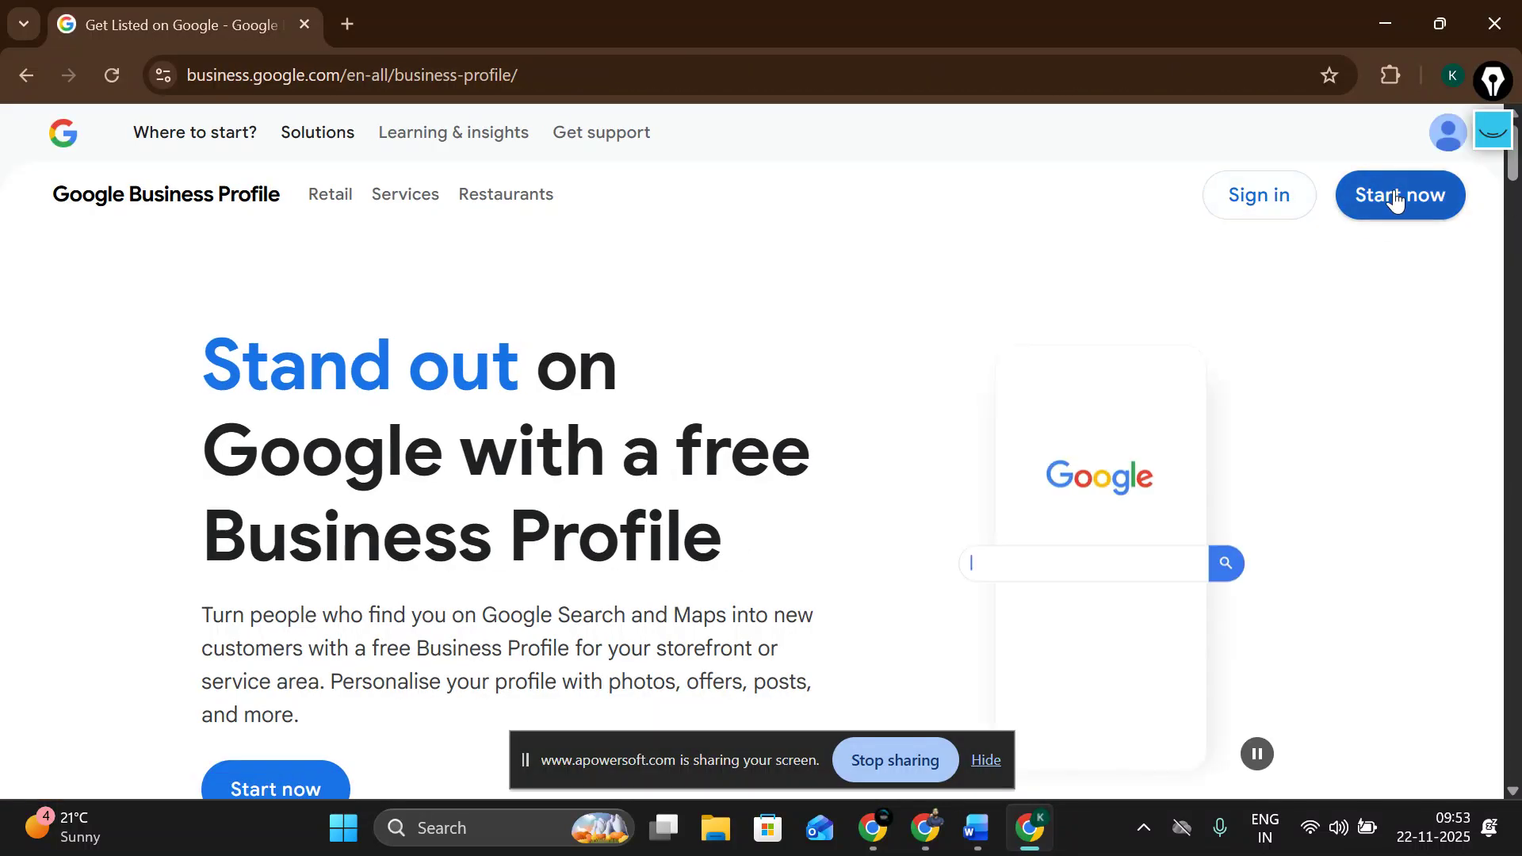
pyautogui.click(1396, 200)
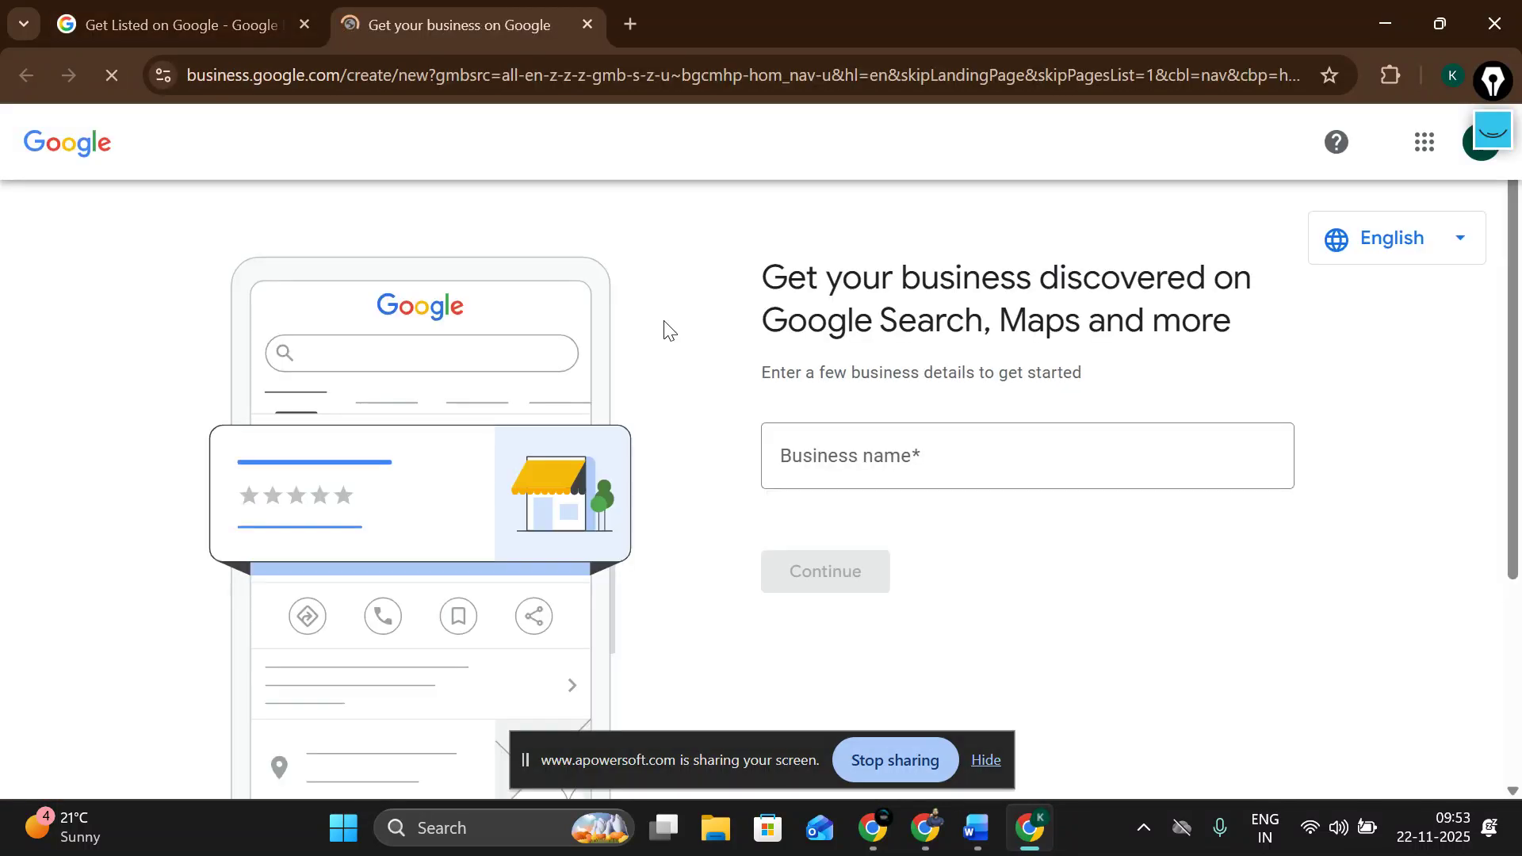
pyautogui.click(857, 460)
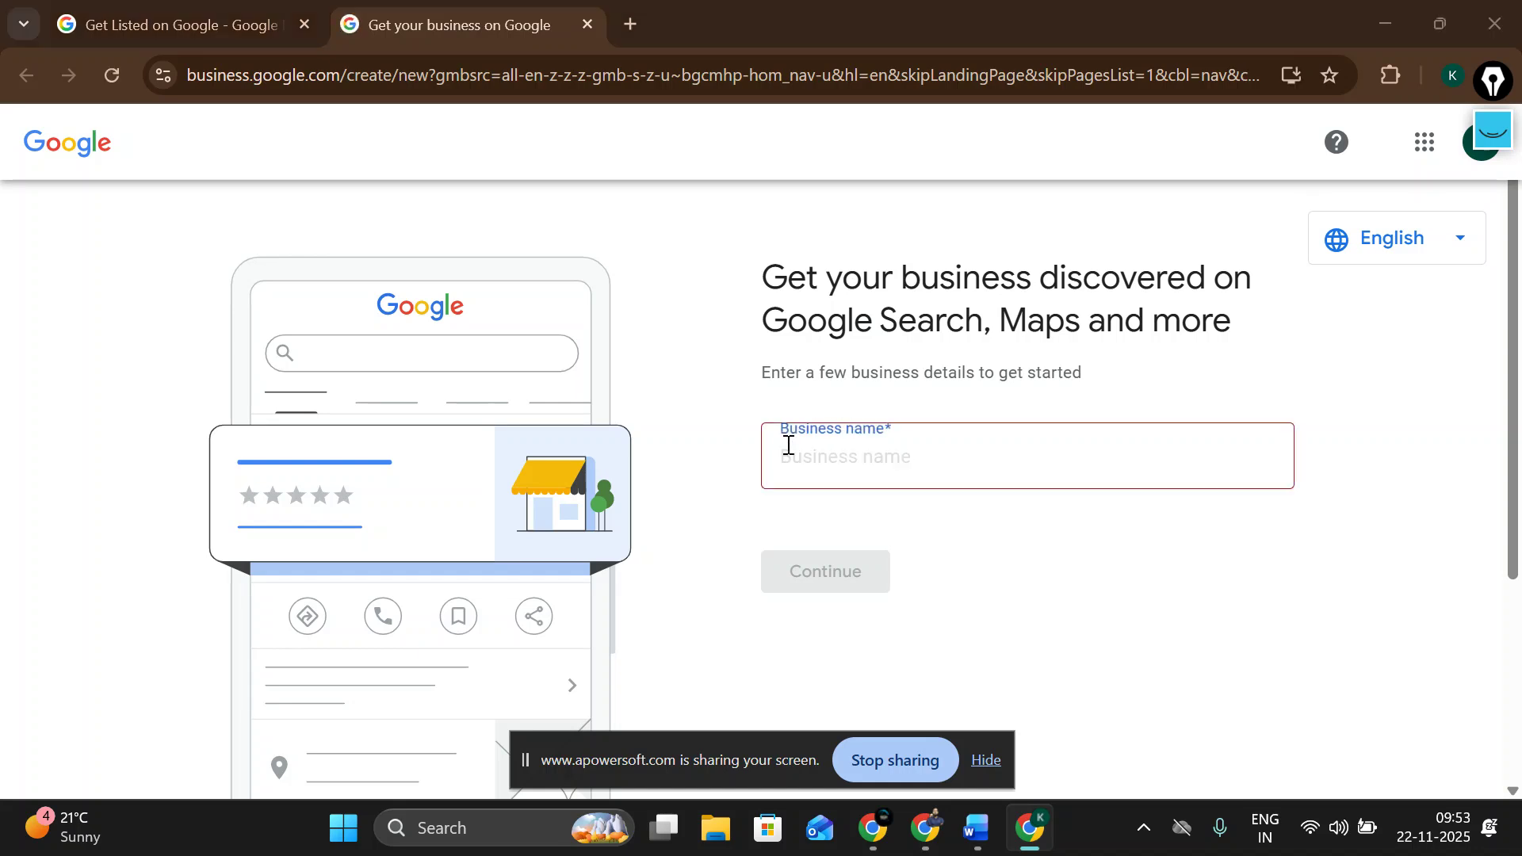
pyautogui.hotkey('alt', 'Tab')
pyautogui.moveTo(996, 832)
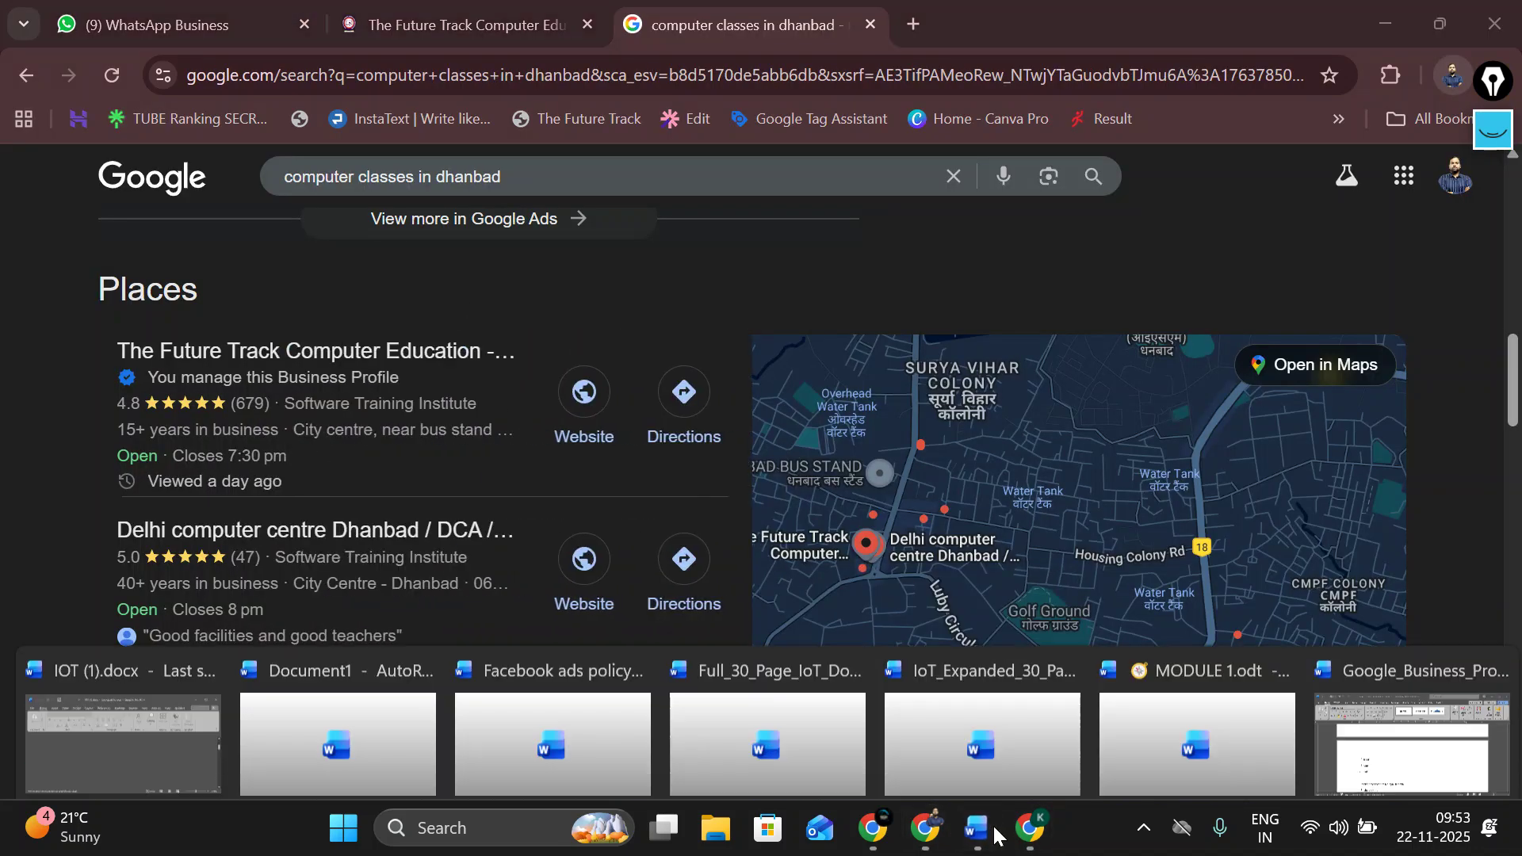
pyautogui.click(1348, 720)
pyautogui.scroll(10, 442, 479)
pyautogui.scroll(10, 442, 481)
pyautogui.scroll(-2, 399, 466)
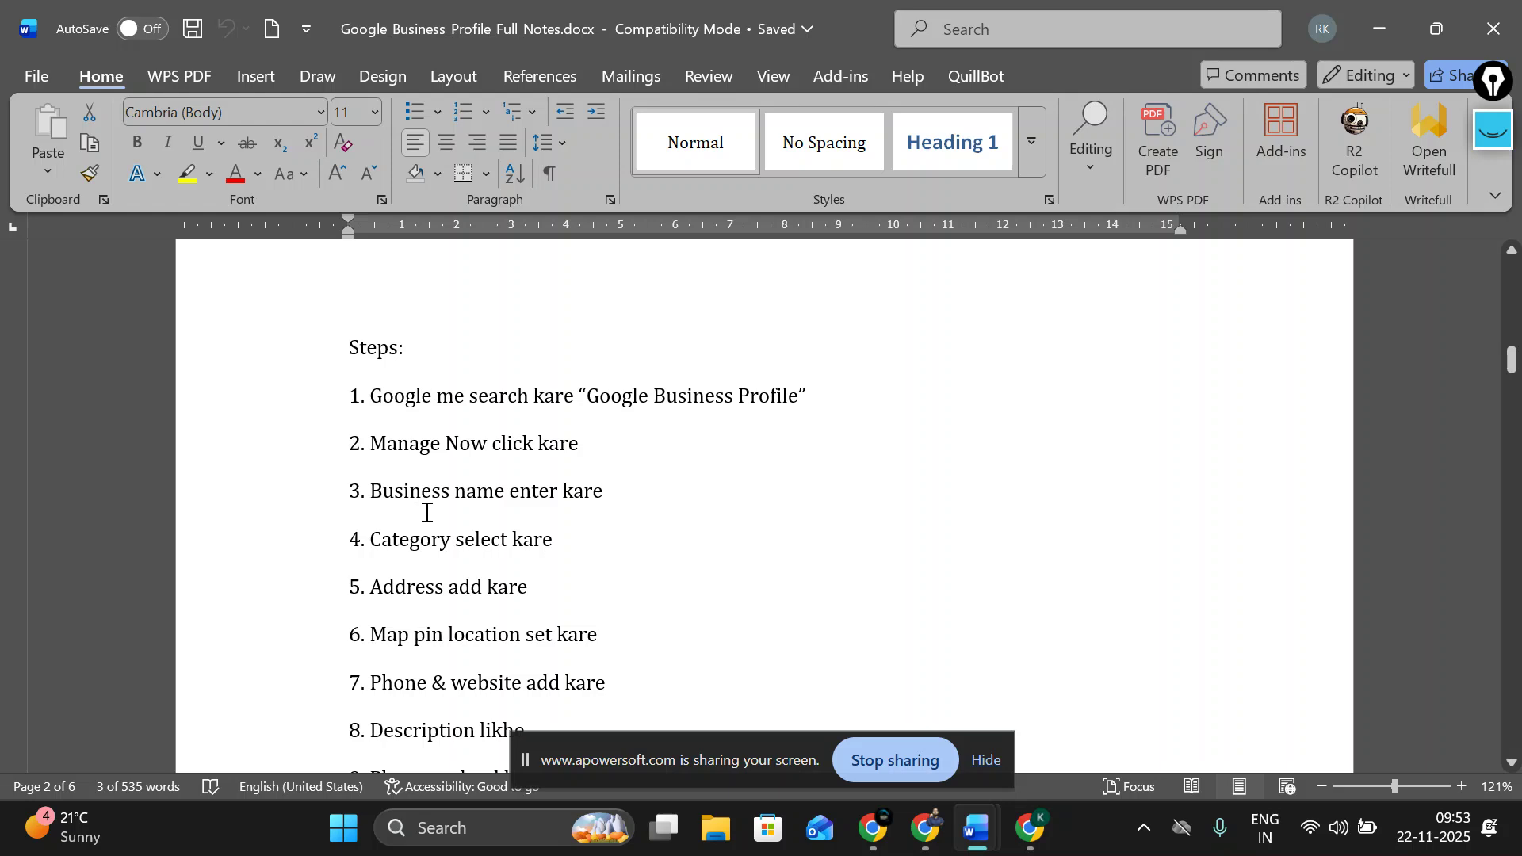
pyautogui.hotkey('alt', 'Tab')
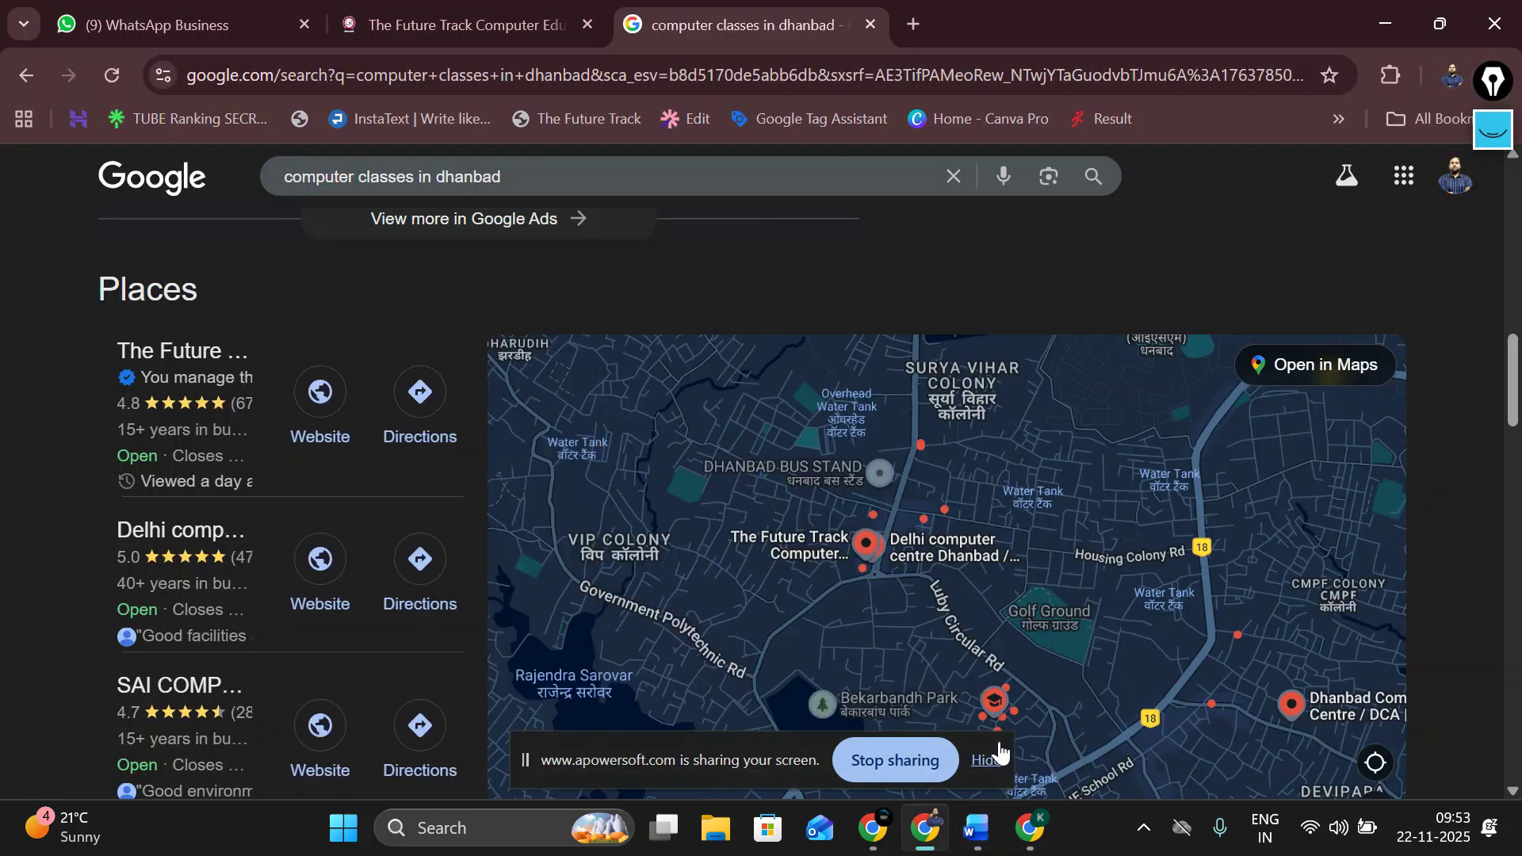
pyautogui.click(1029, 829)
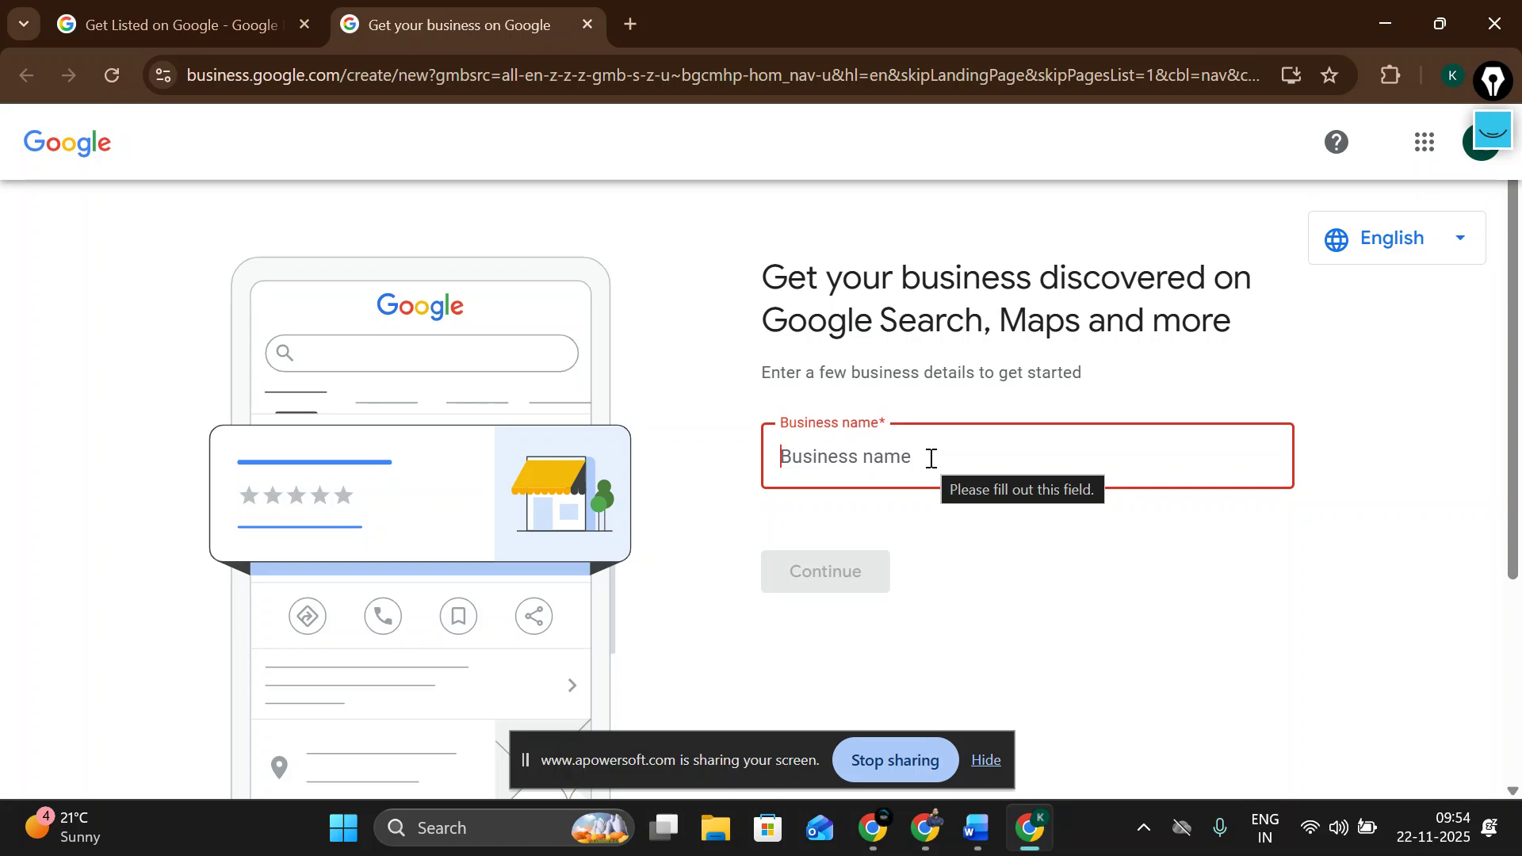
# Enter 'rana grocery store' as the business name and create a new business with it.
pyautogui.write('B')
pyautogui.press('BackSpace')
pyautogui.write('R')
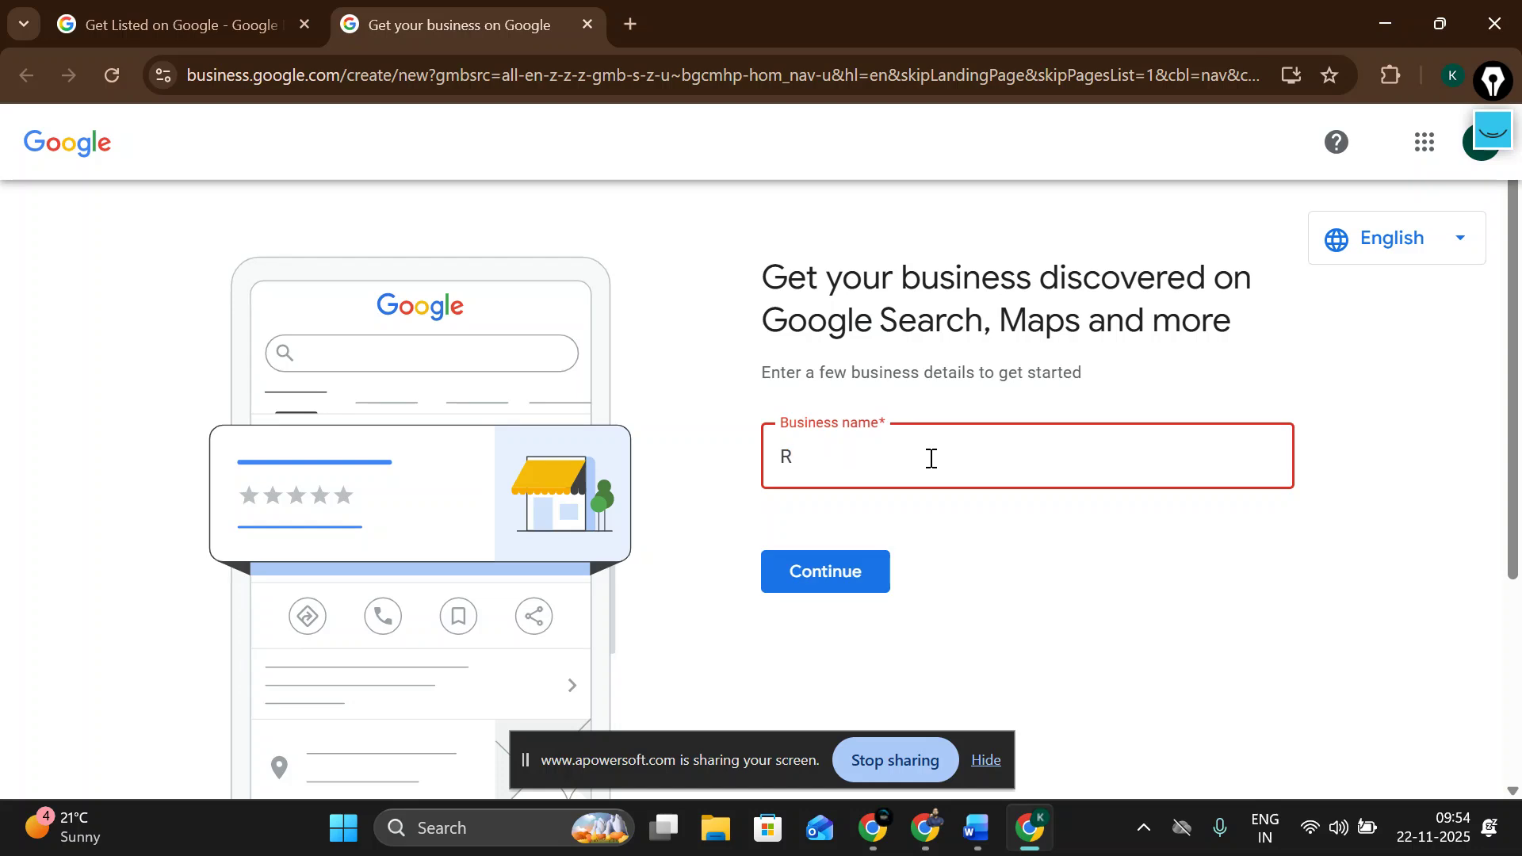
pyautogui.press('BackSpace')
pyautogui.write('ram')
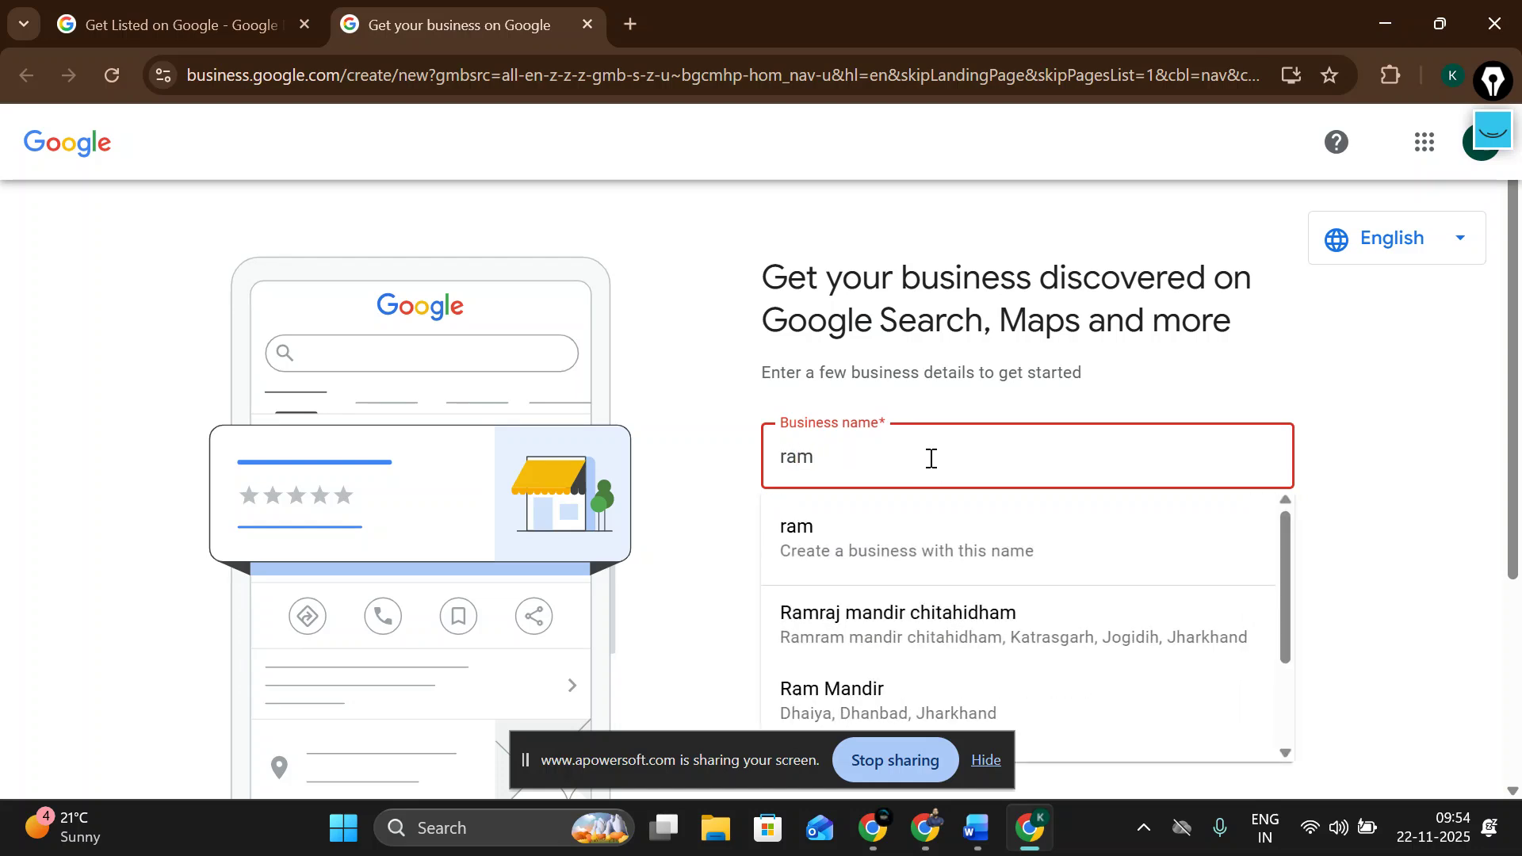
pyautogui.press('BackSpace')
pyautogui.press('BackSpace')
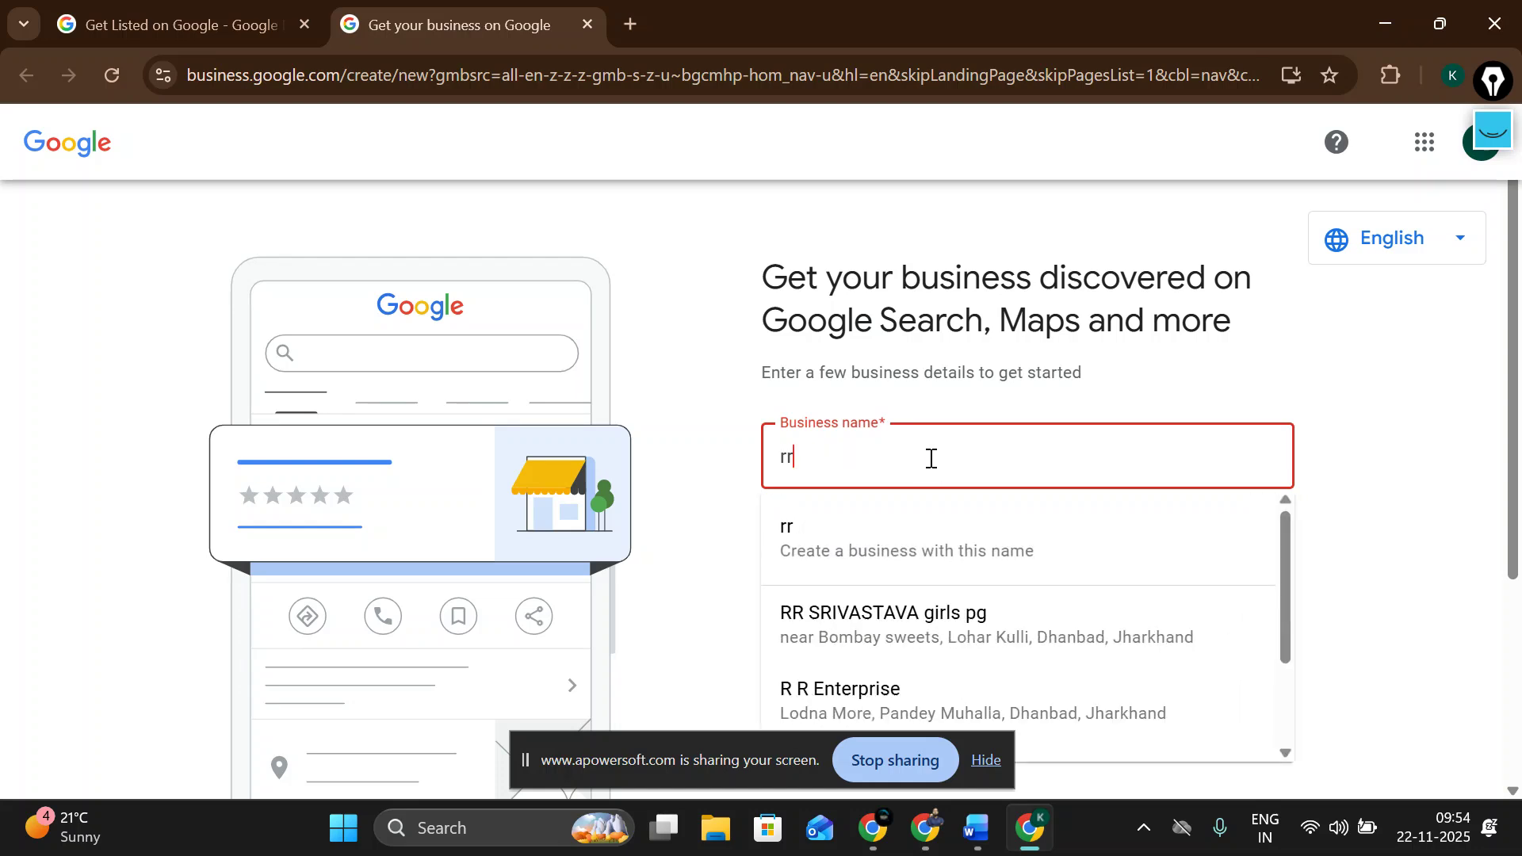
pyautogui.write('ana k')
pyautogui.press('BackSpace')
pyautogui.write('grocery store')
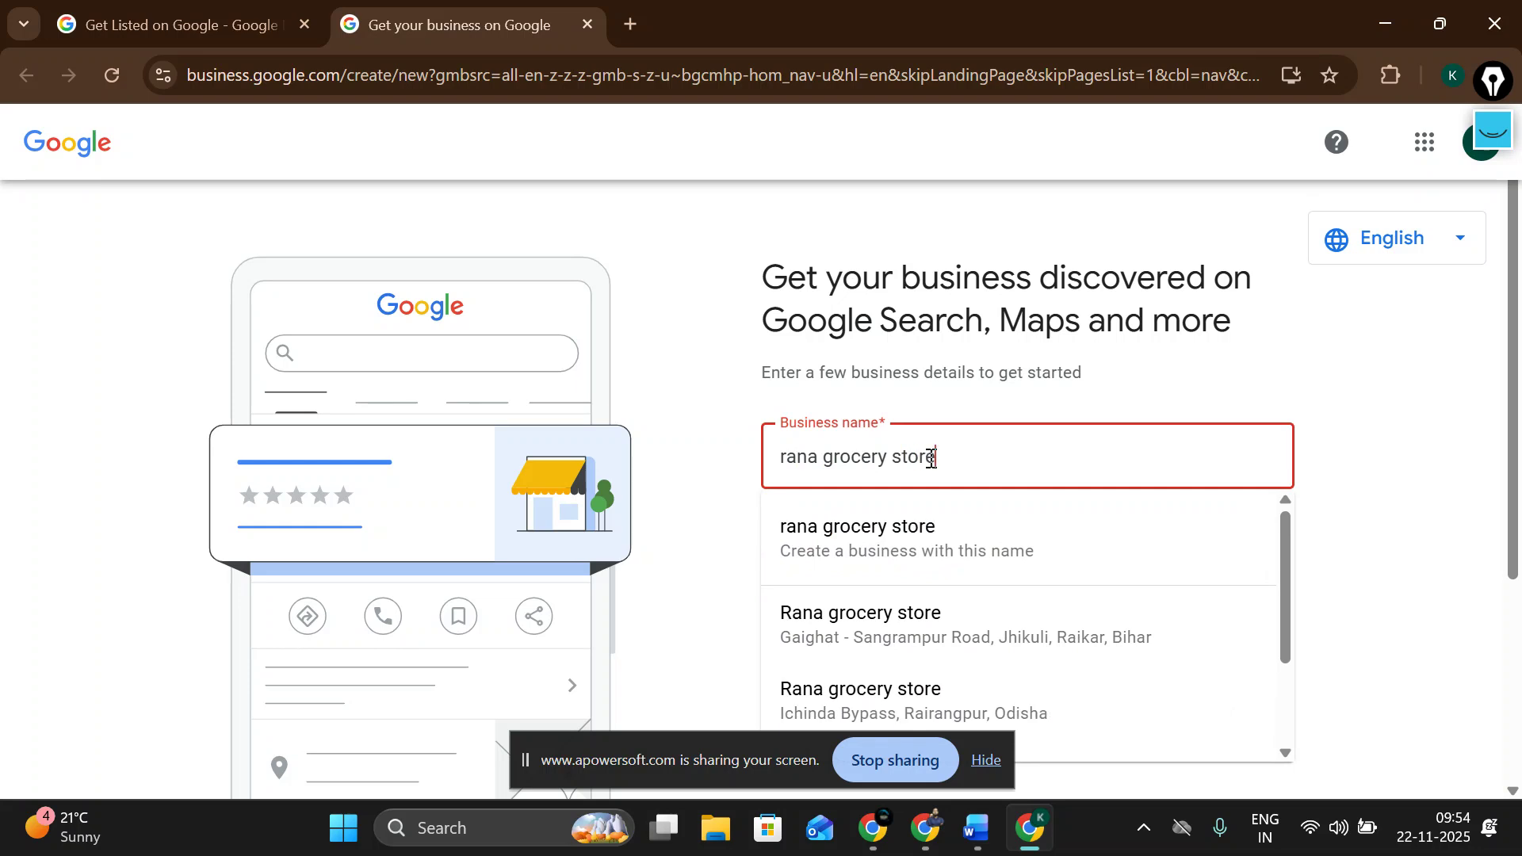
pyautogui.click(912, 545)
pyautogui.click(815, 571)
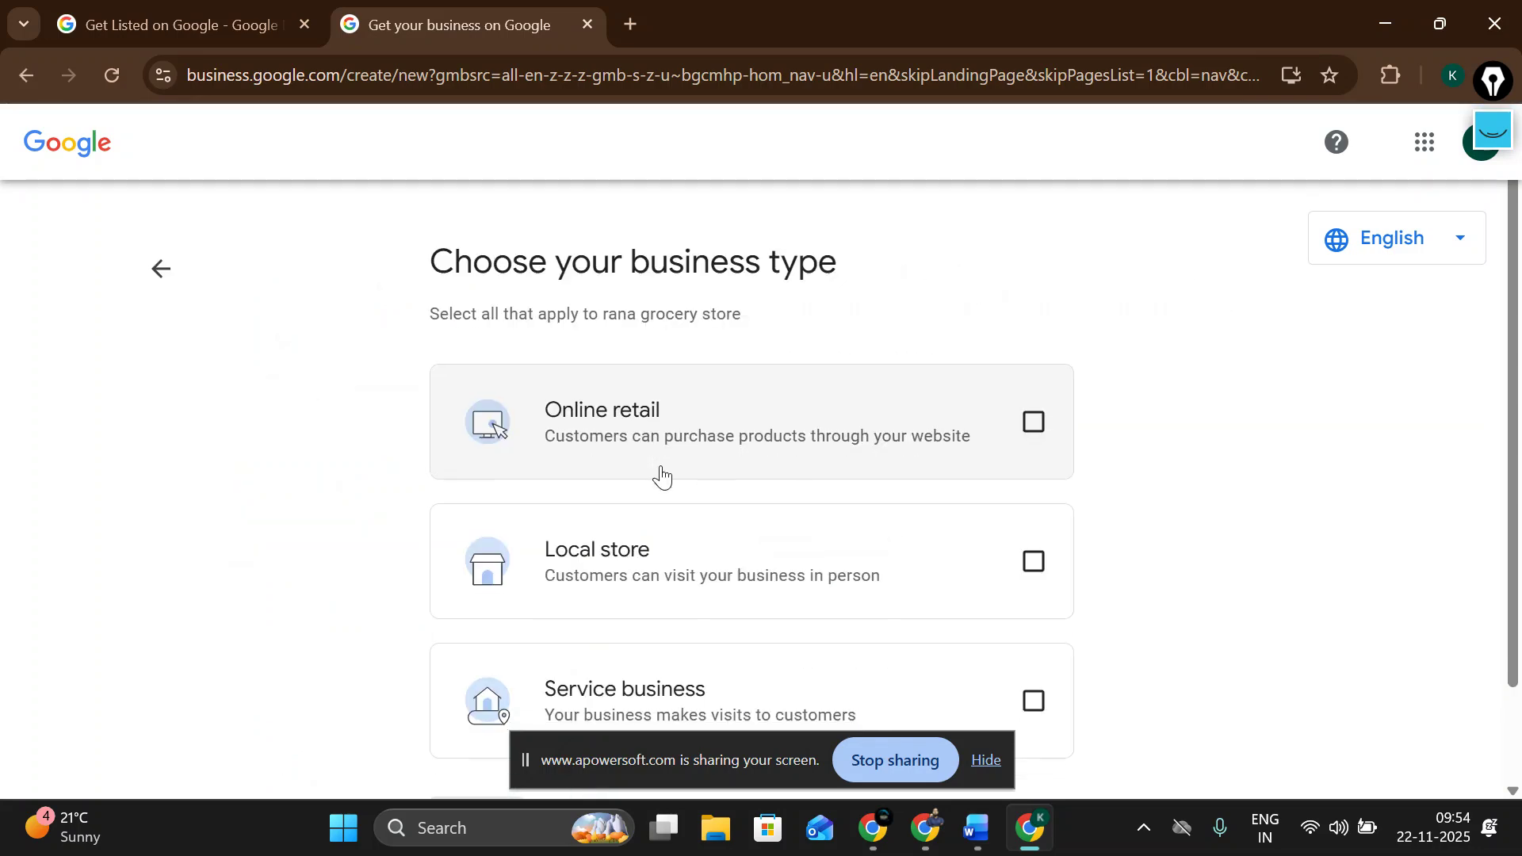
# Tick Local store, Service business and Online retail as the business types and submit.
pyautogui.moveTo(455, 265); pyautogui.dragTo(879, 264)
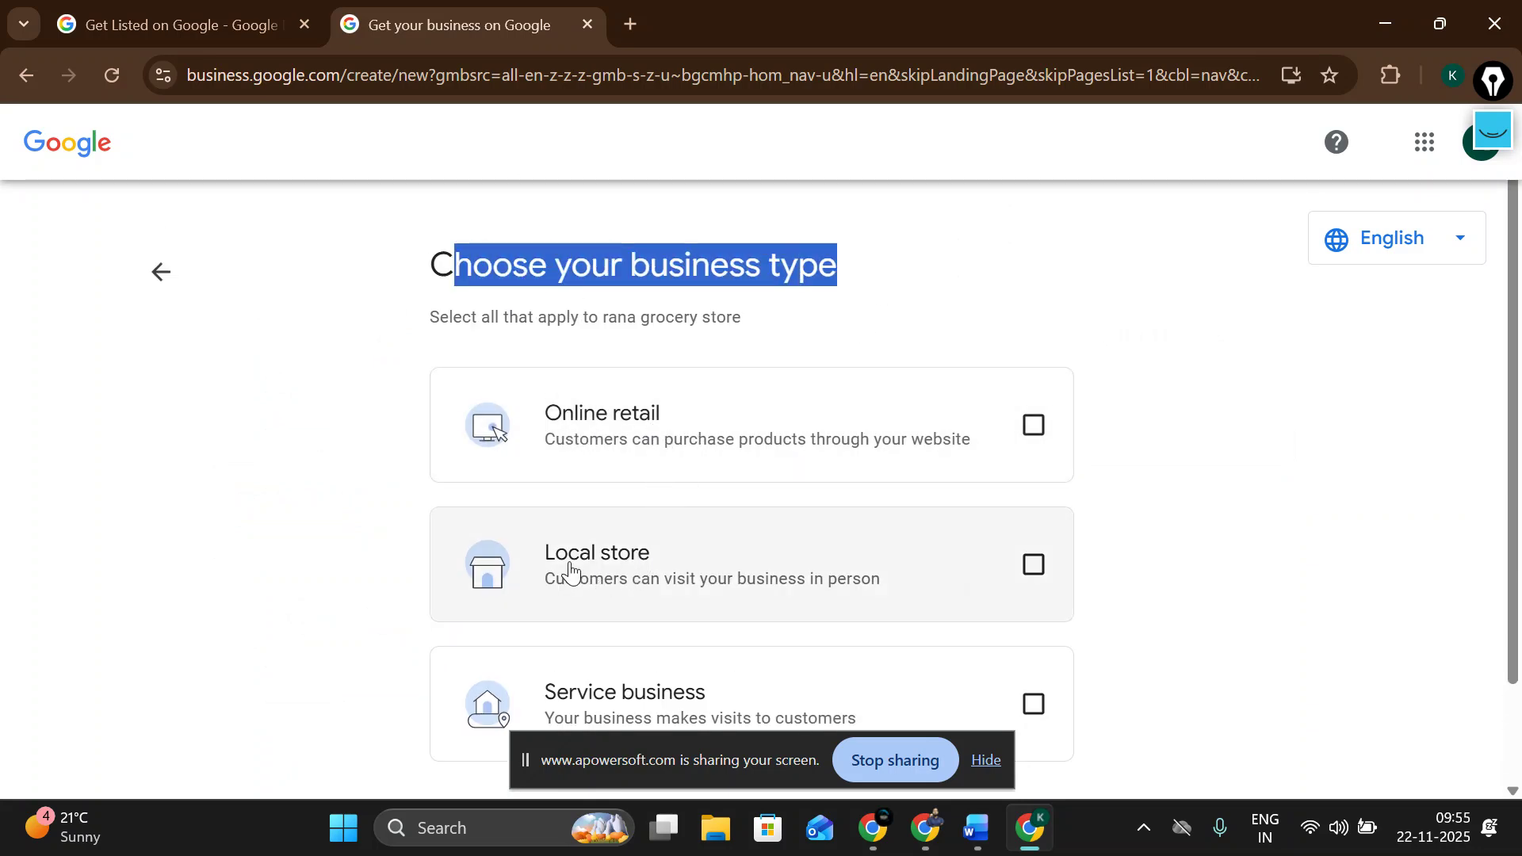
pyautogui.scroll(-2, 618, 559)
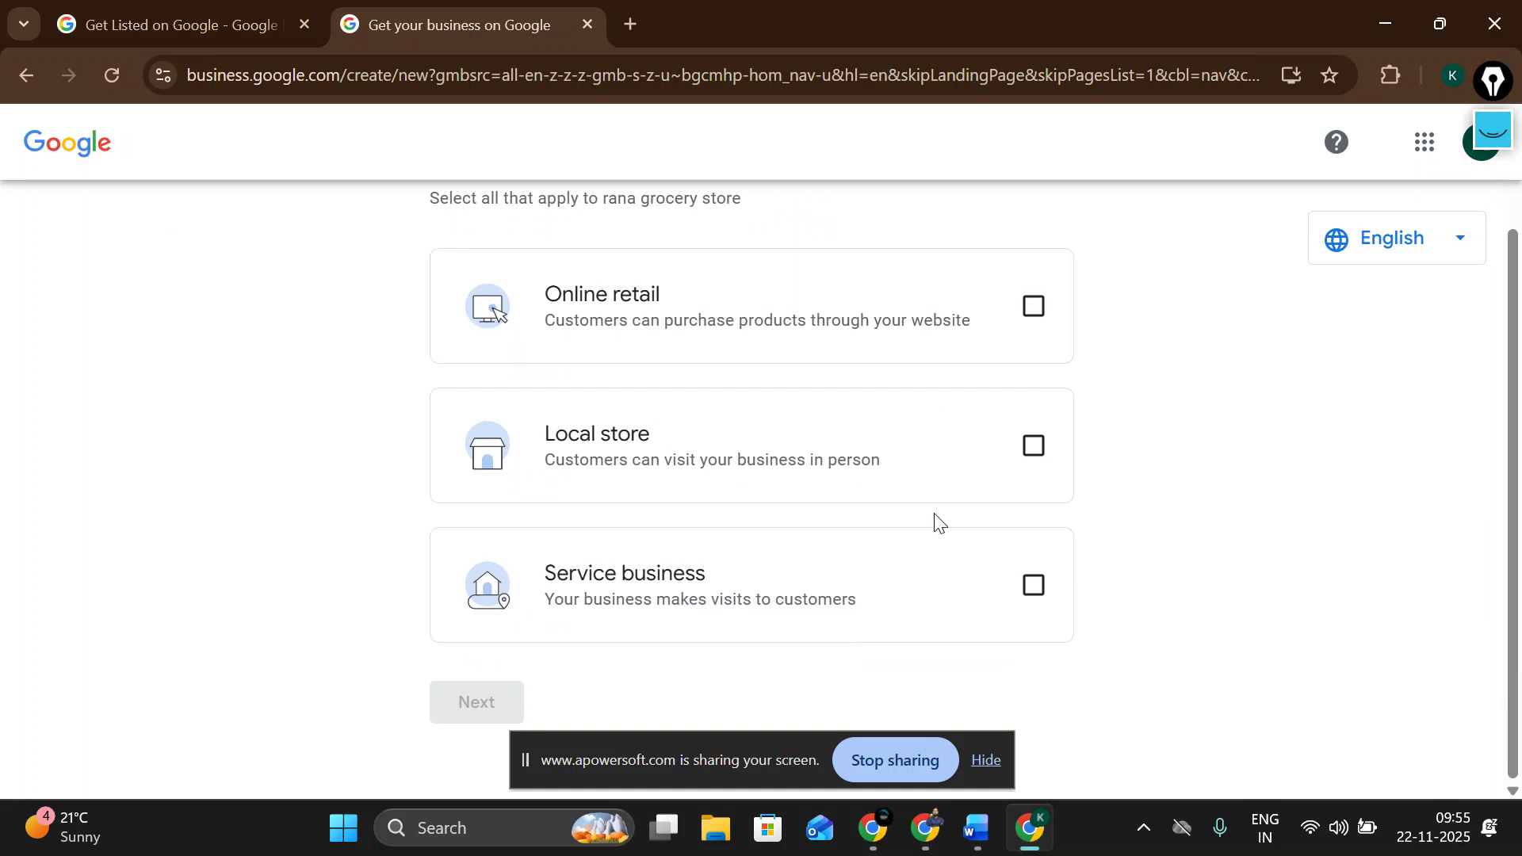
pyautogui.click(963, 476)
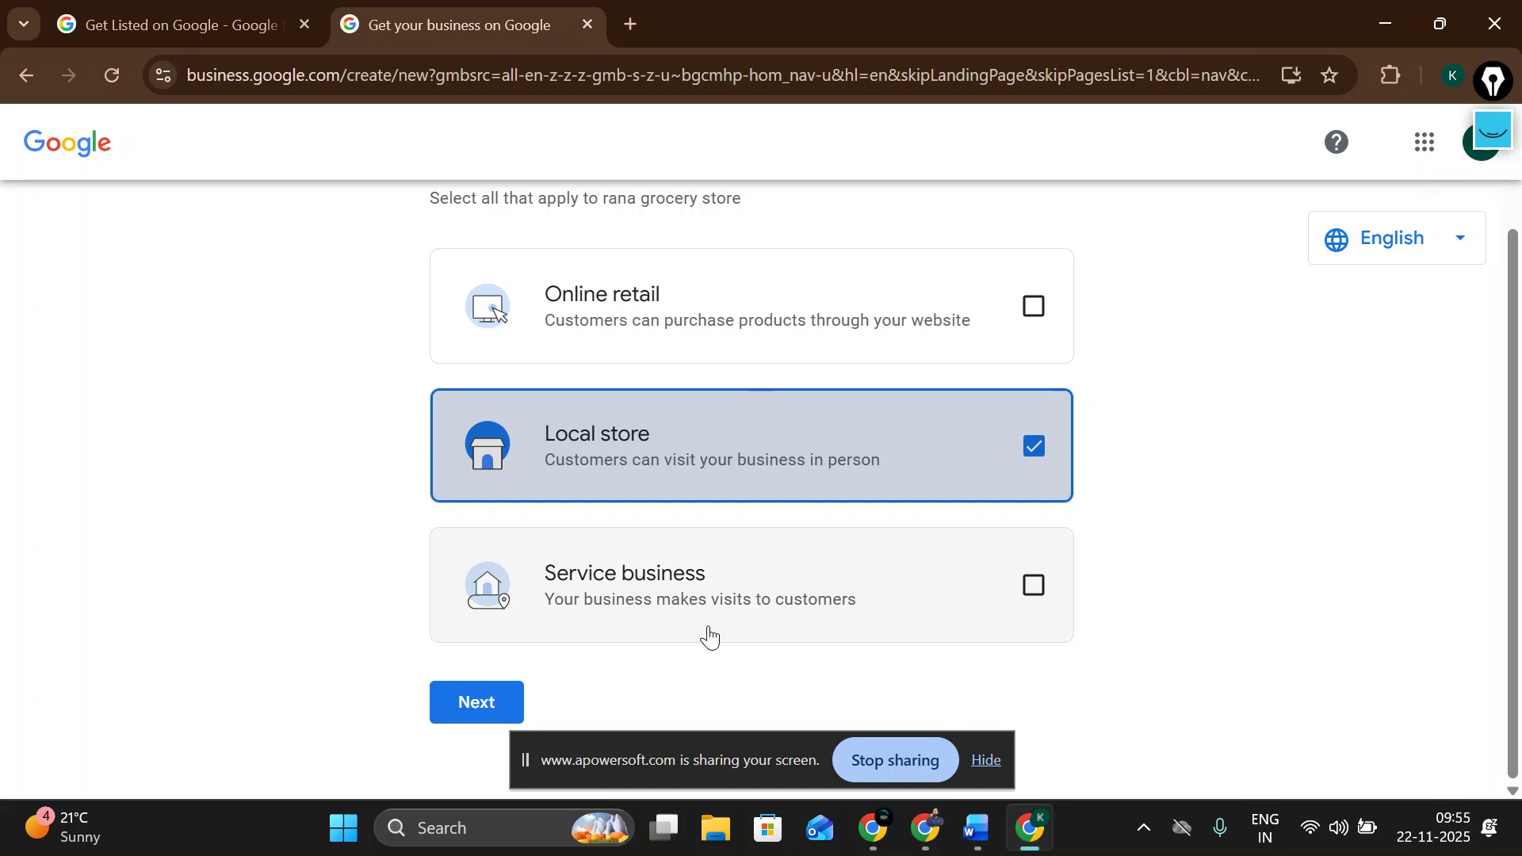
pyautogui.click(964, 609)
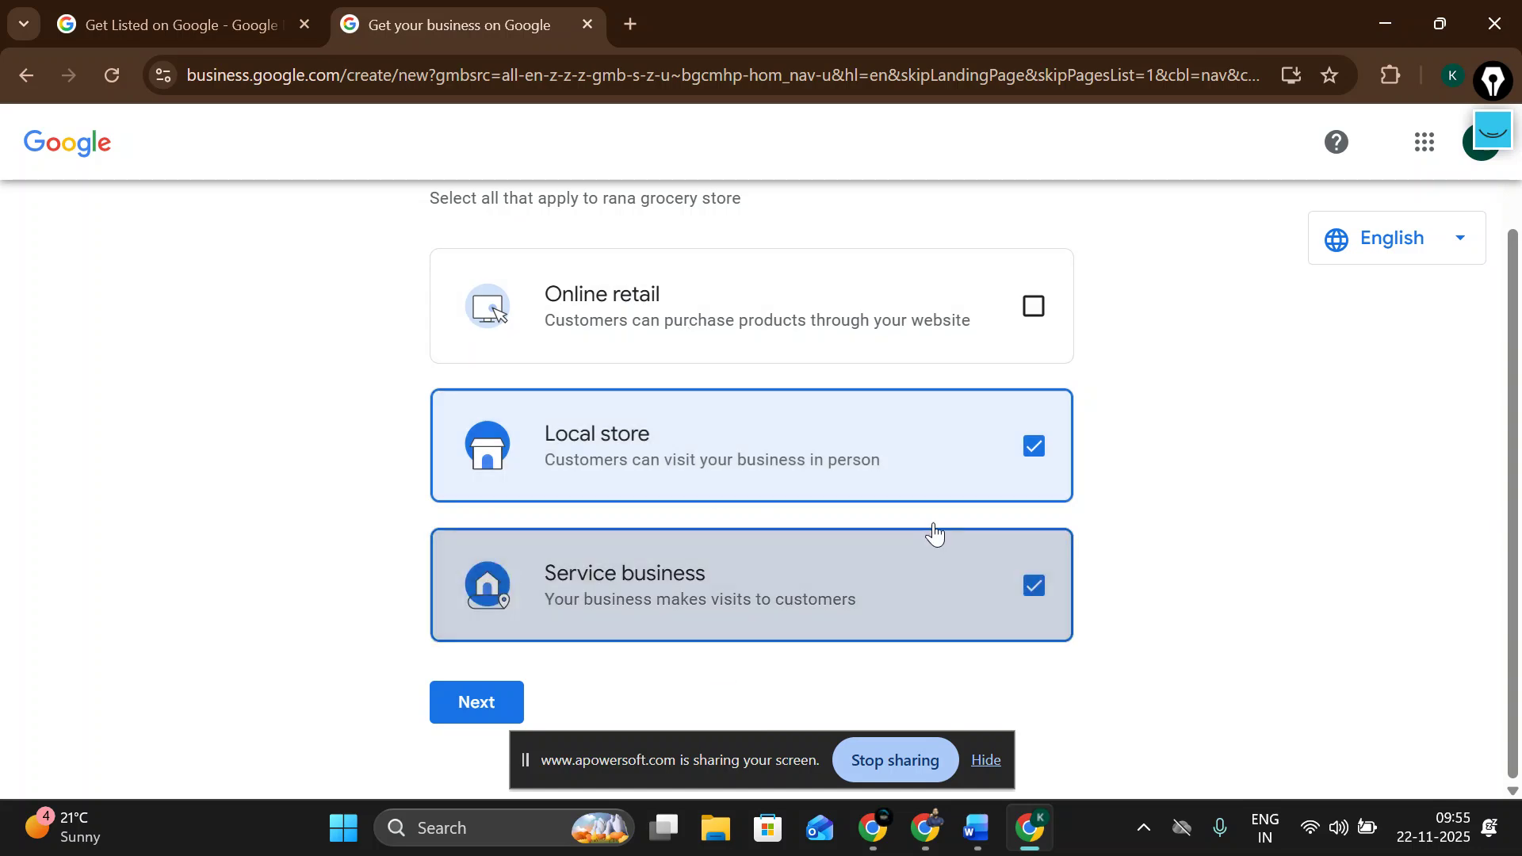
pyautogui.moveTo(762, 320); pyautogui.dragTo(754, 317)
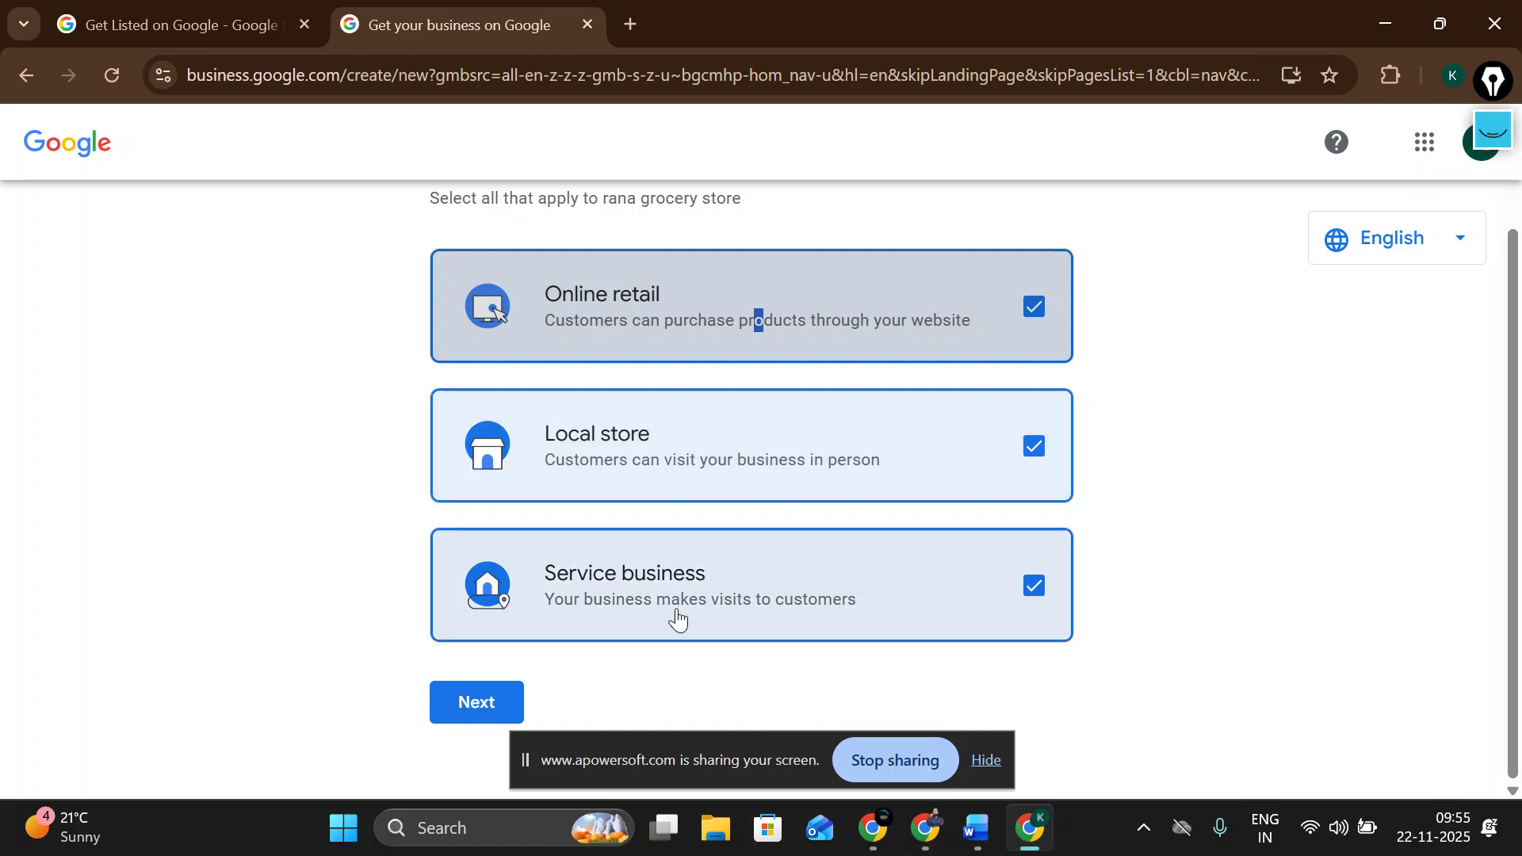
pyautogui.click(444, 699)
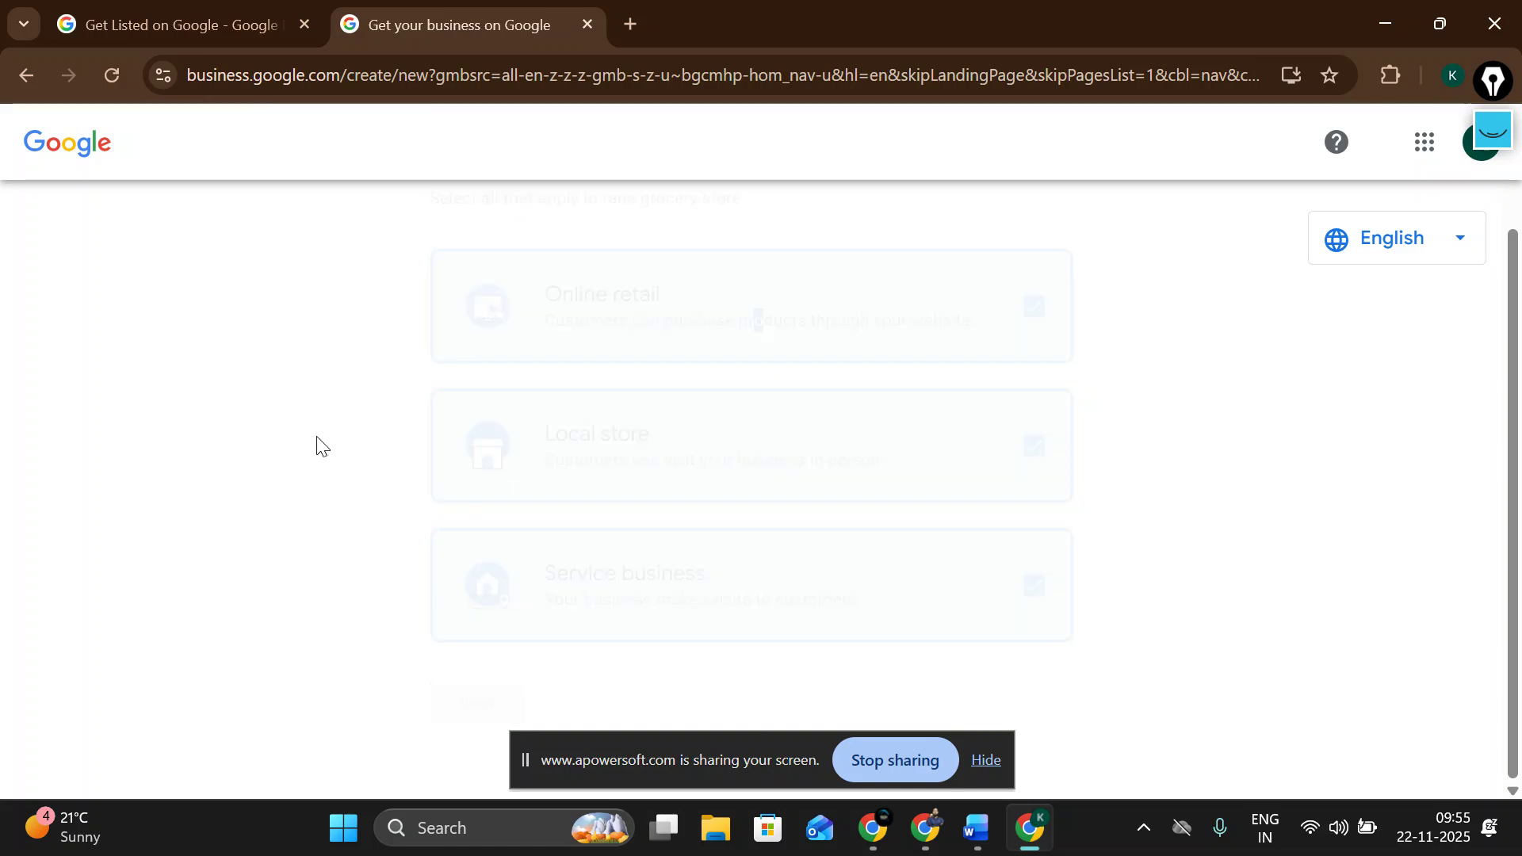
pyautogui.click(857, 424)
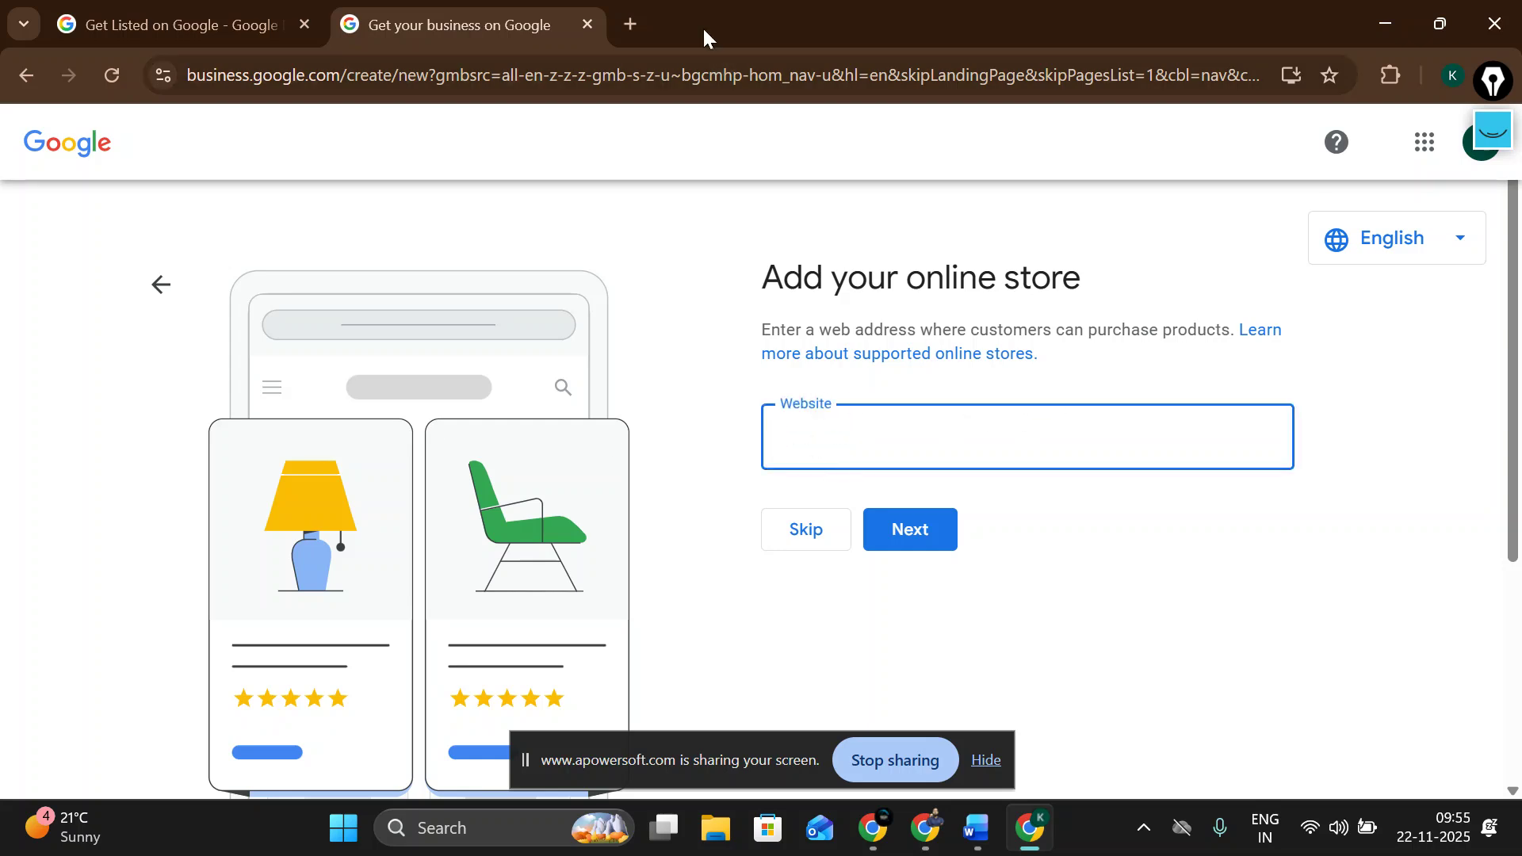
pyautogui.click(635, 19)
pyautogui.write('t')
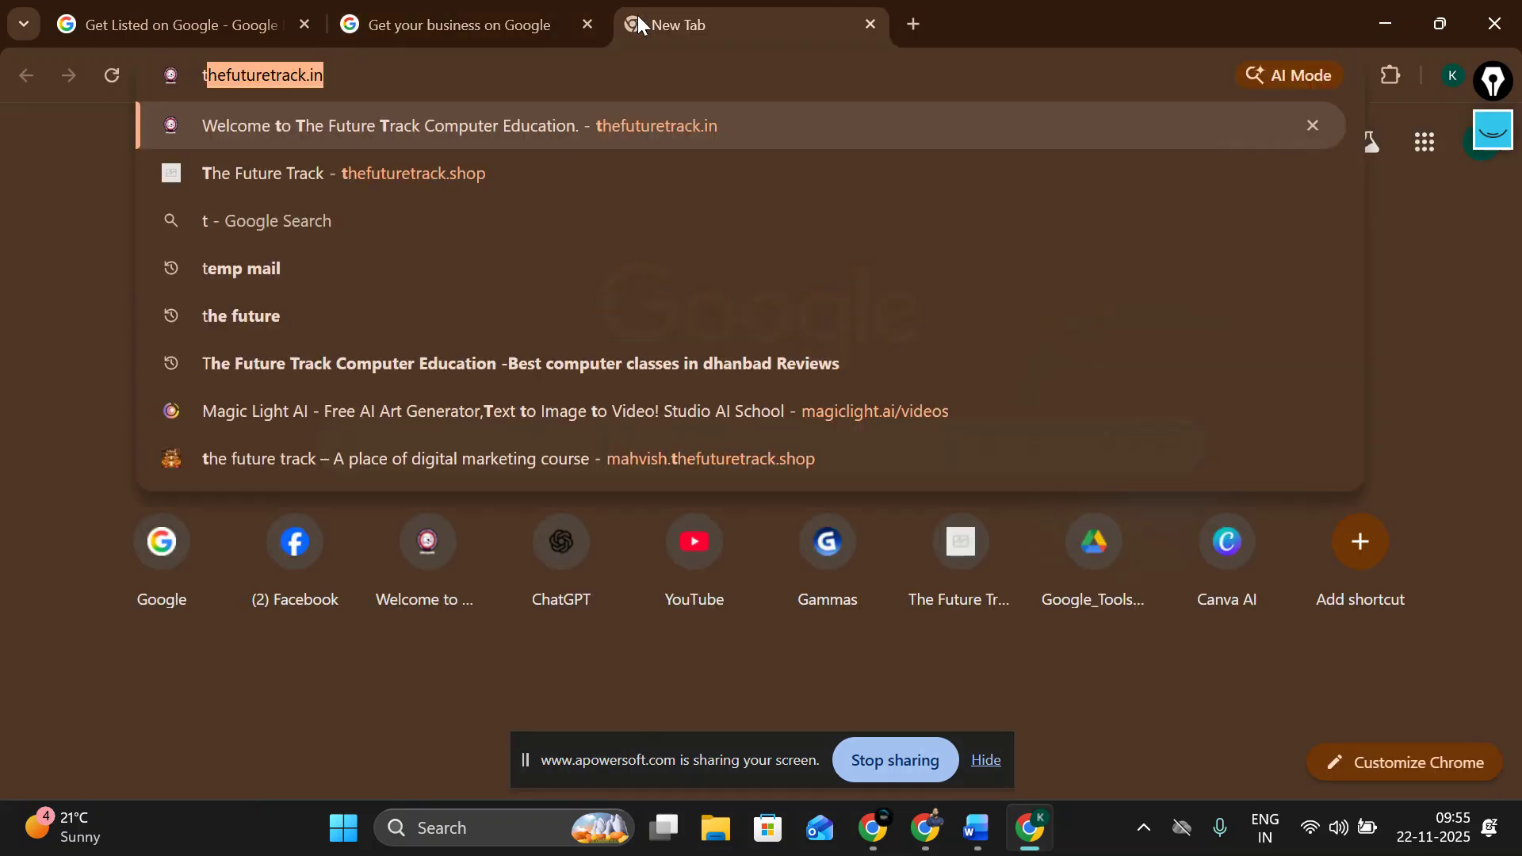
pyautogui.press('Return')
pyautogui.click(403, 63)
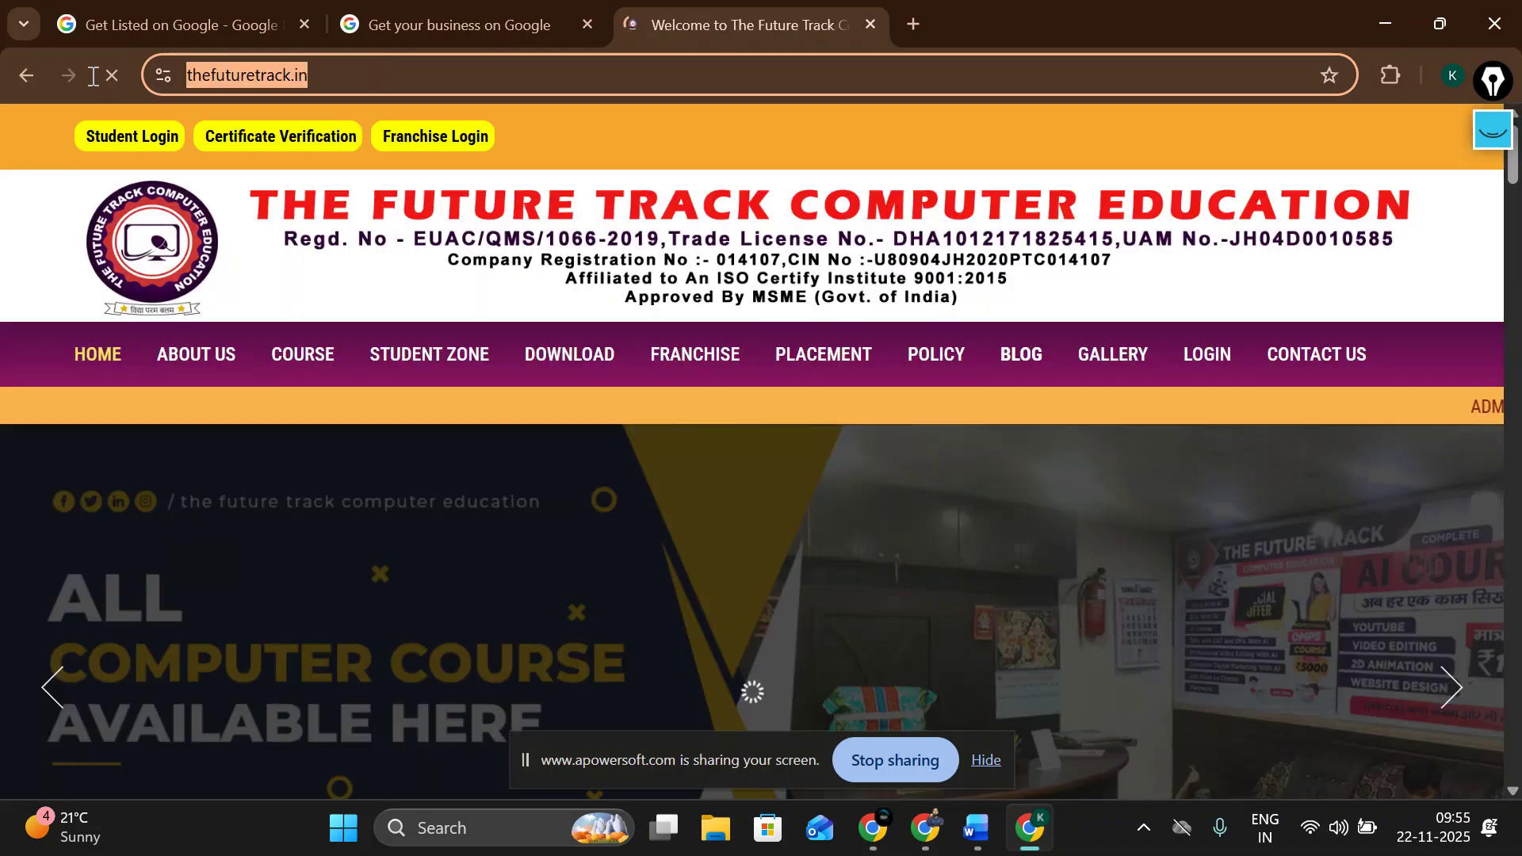
pyautogui.hotkey('ctrl', 'c')
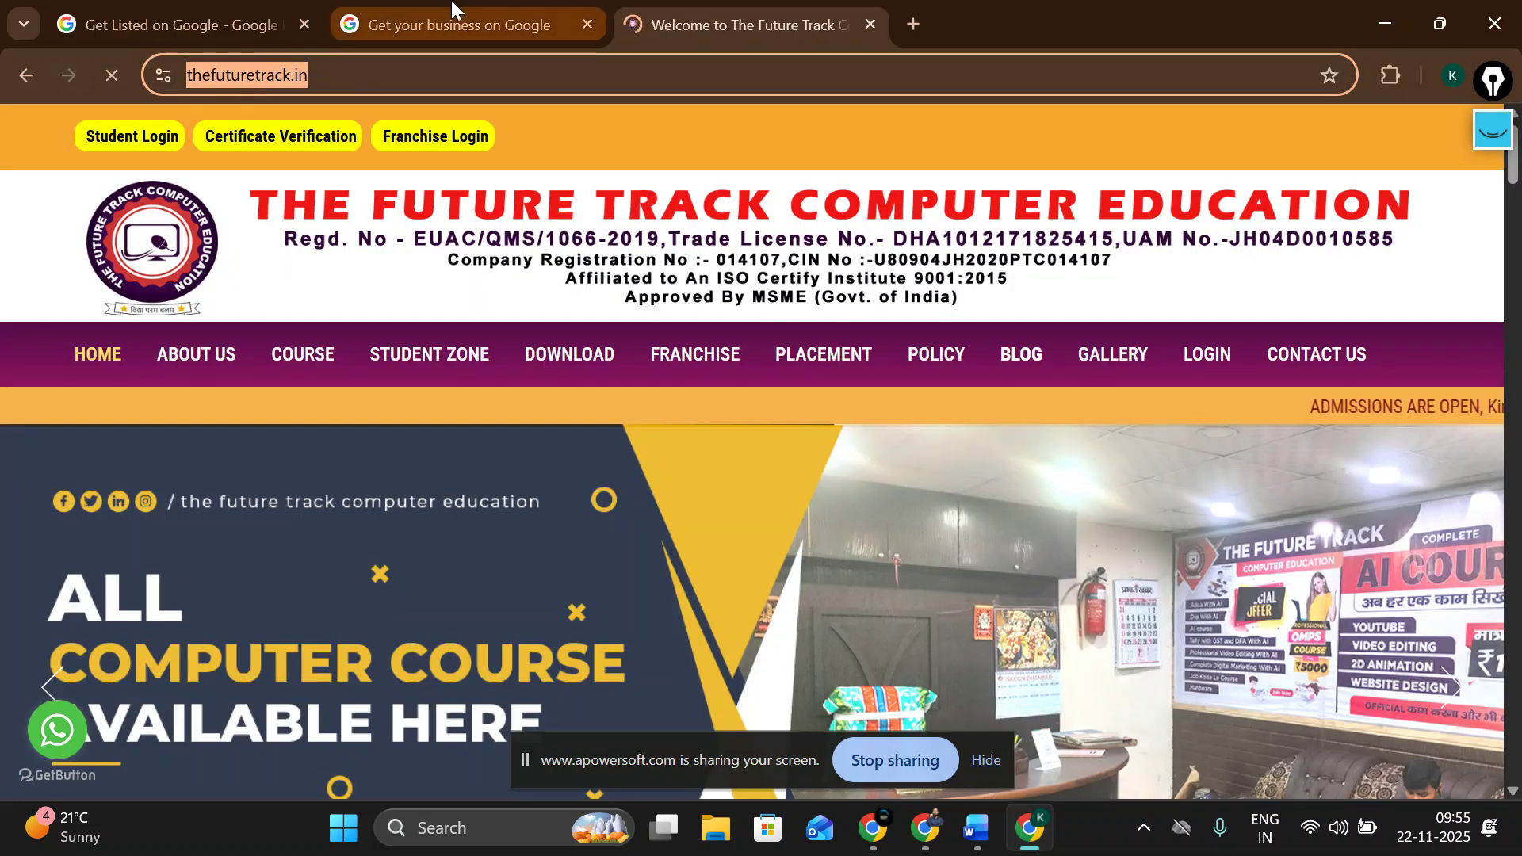
pyautogui.click(452, 20)
pyautogui.hotkey('ctrl', 'v')
pyautogui.click(904, 532)
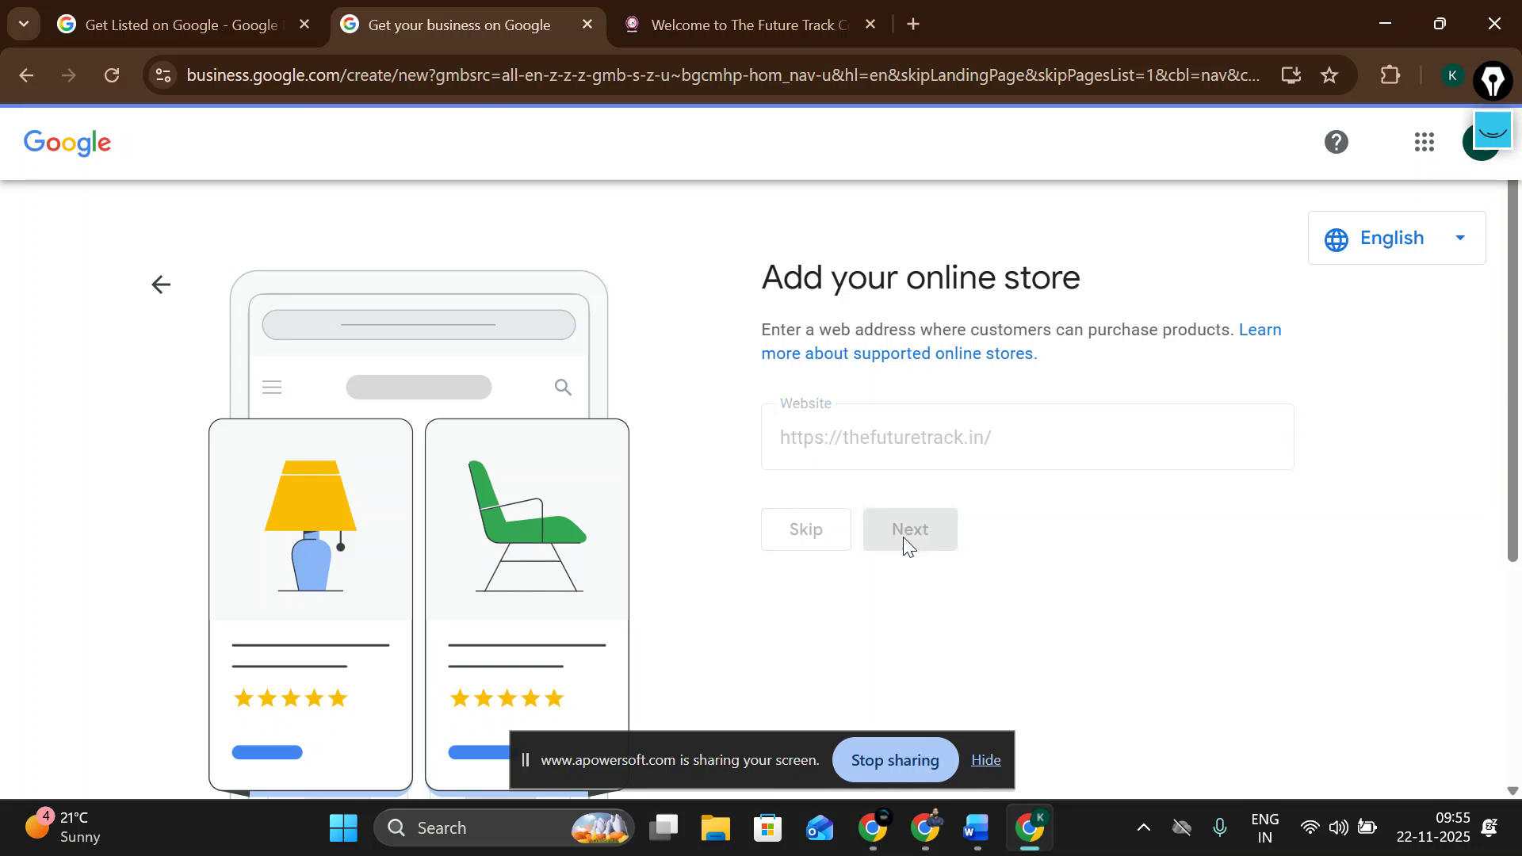
pyautogui.click(842, 424)
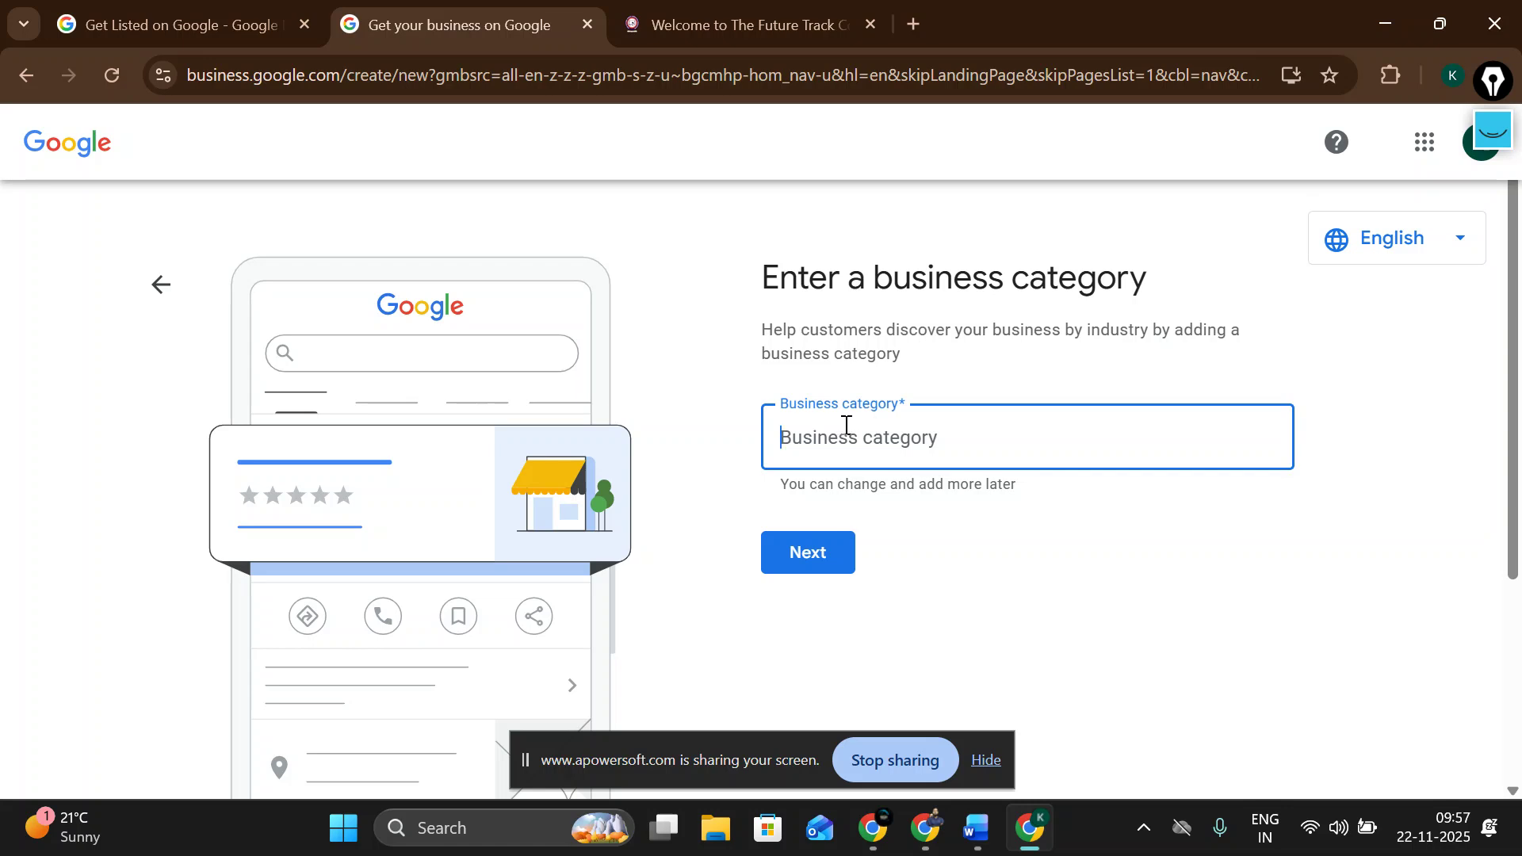
# Search 'grocery' and choose Indian Grocery Shop as the business category.
pyautogui.write('grocery')
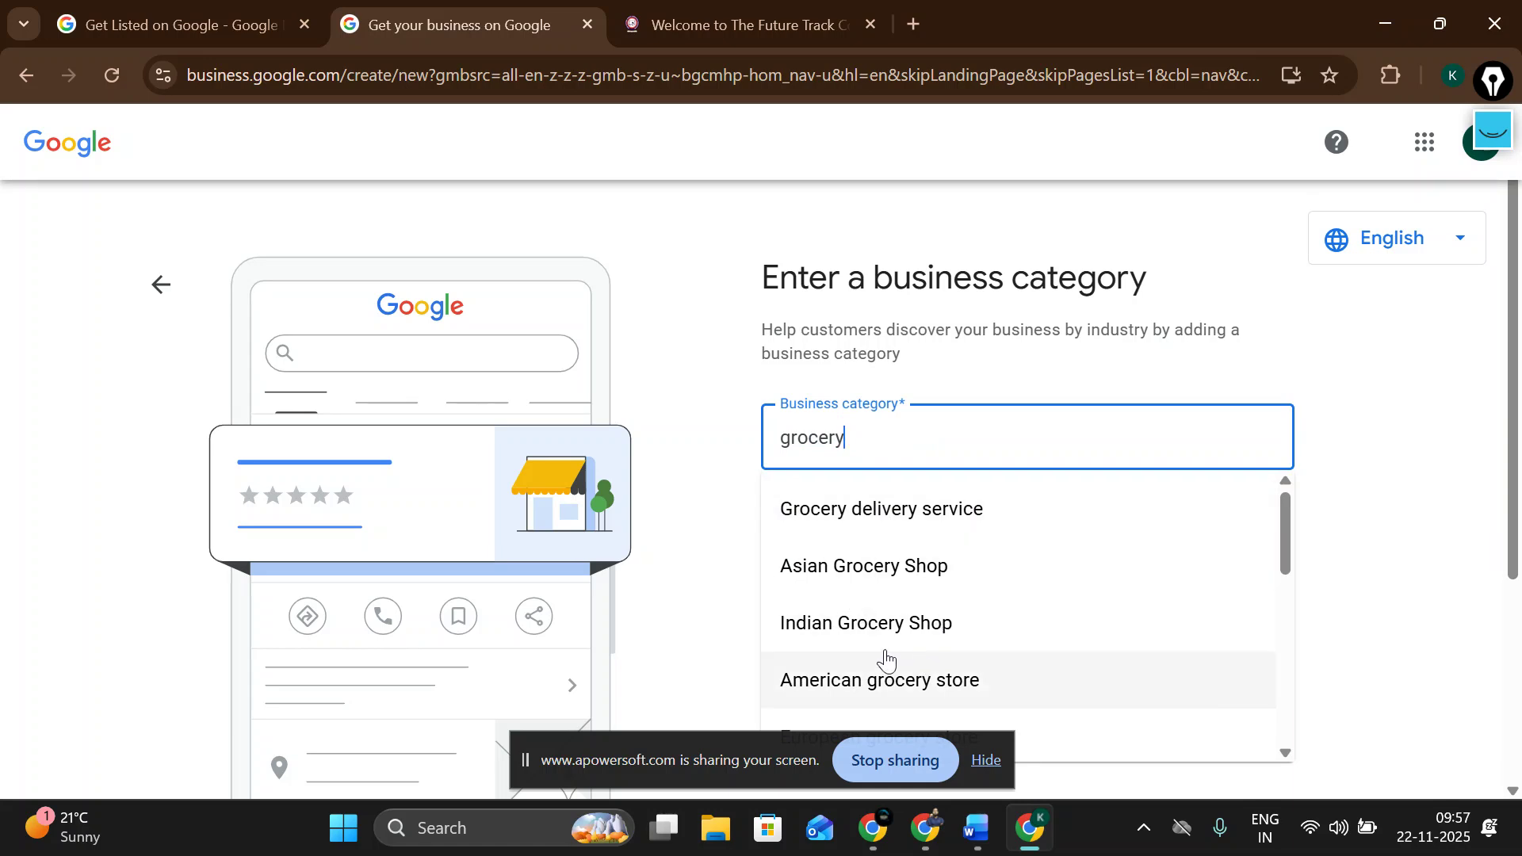
pyautogui.scroll(-6, 990, 642)
pyautogui.scroll(-2, 910, 602)
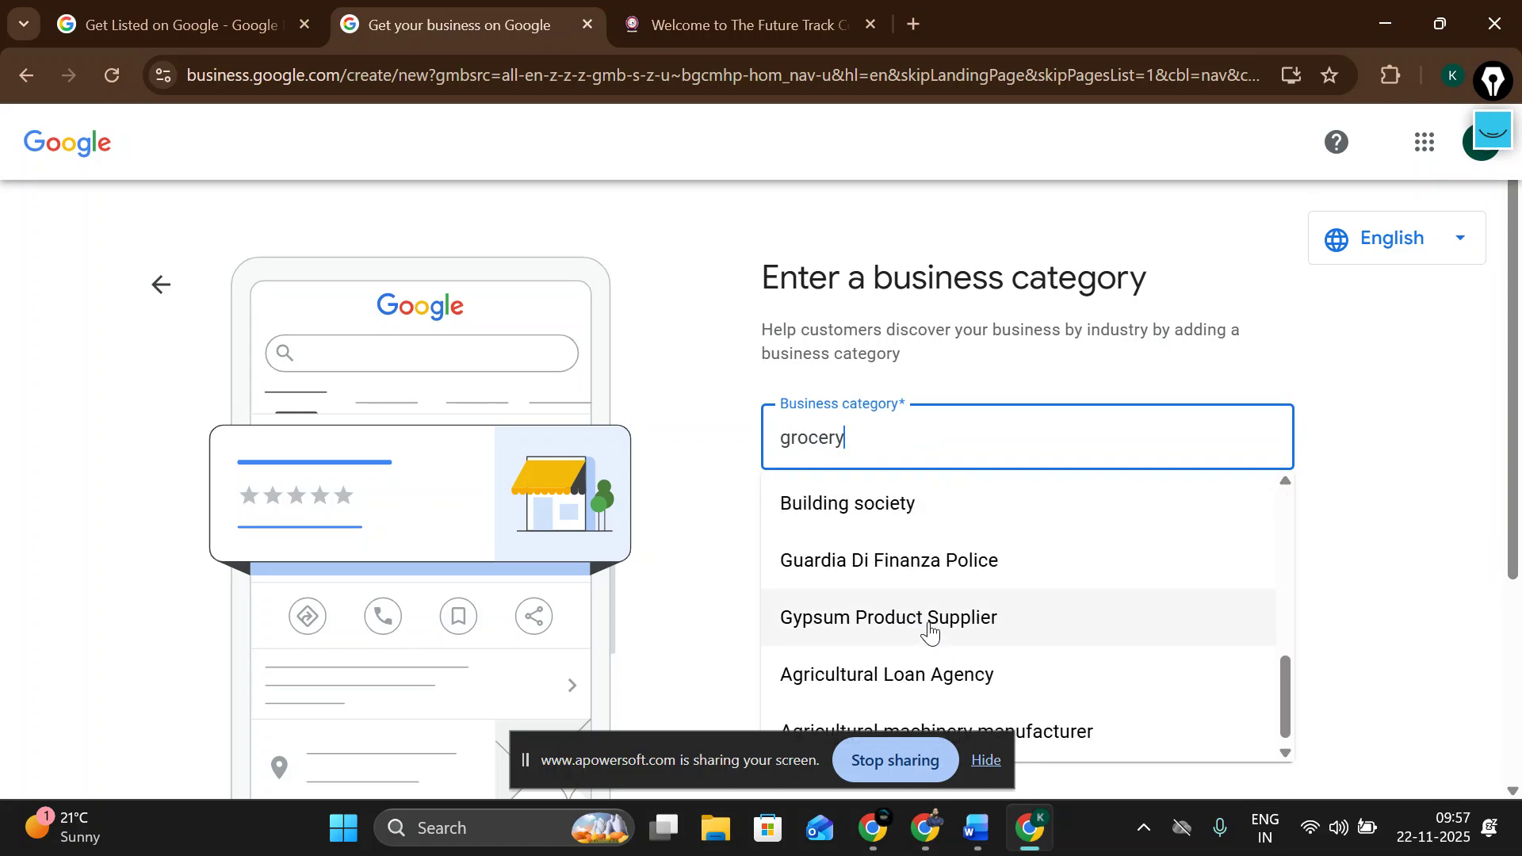
pyautogui.scroll(5, 927, 627)
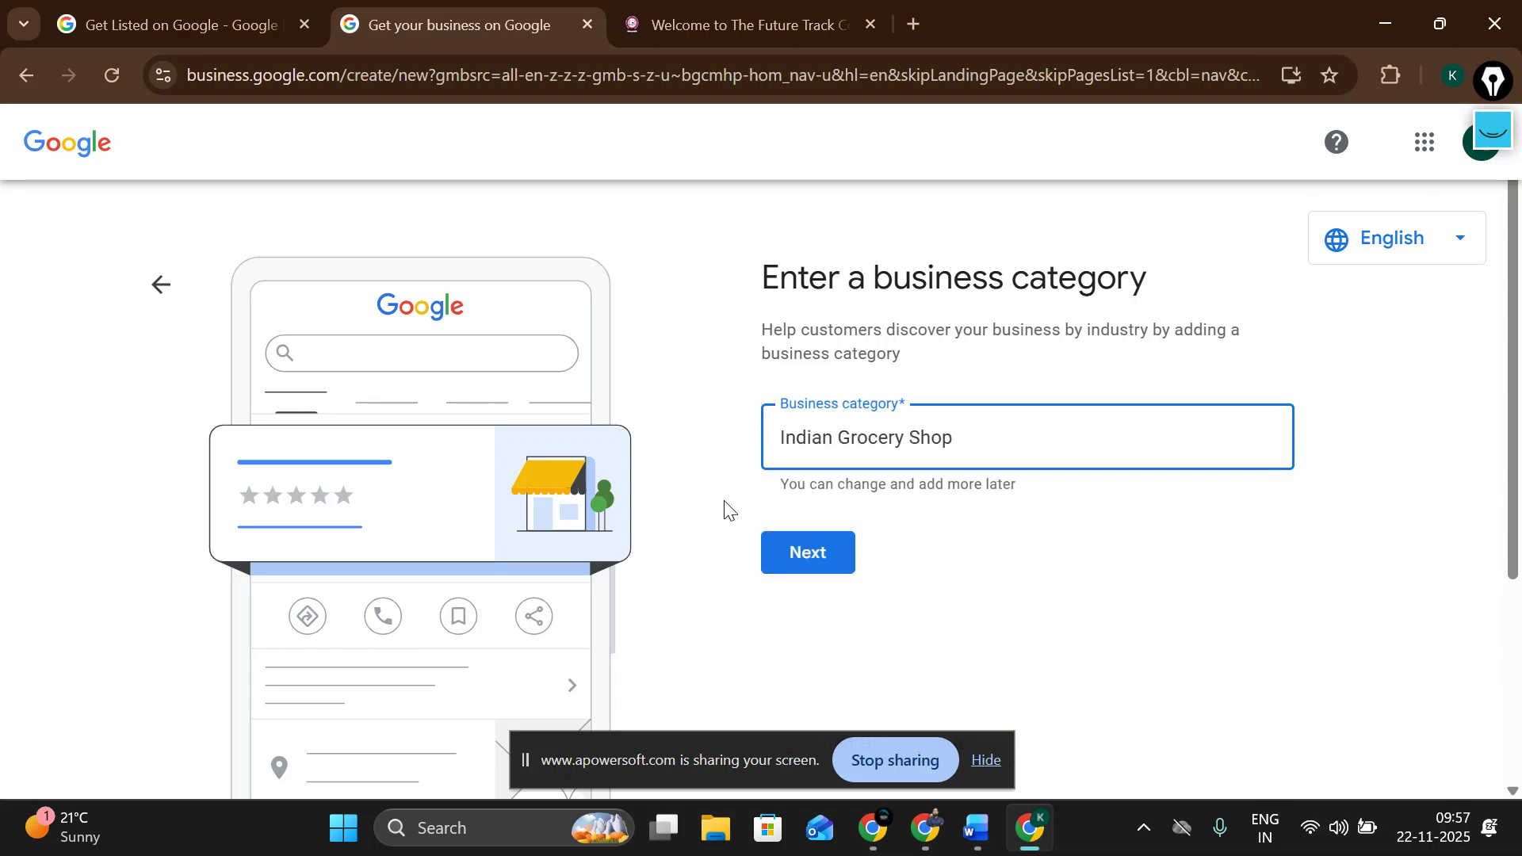
pyautogui.click(785, 570)
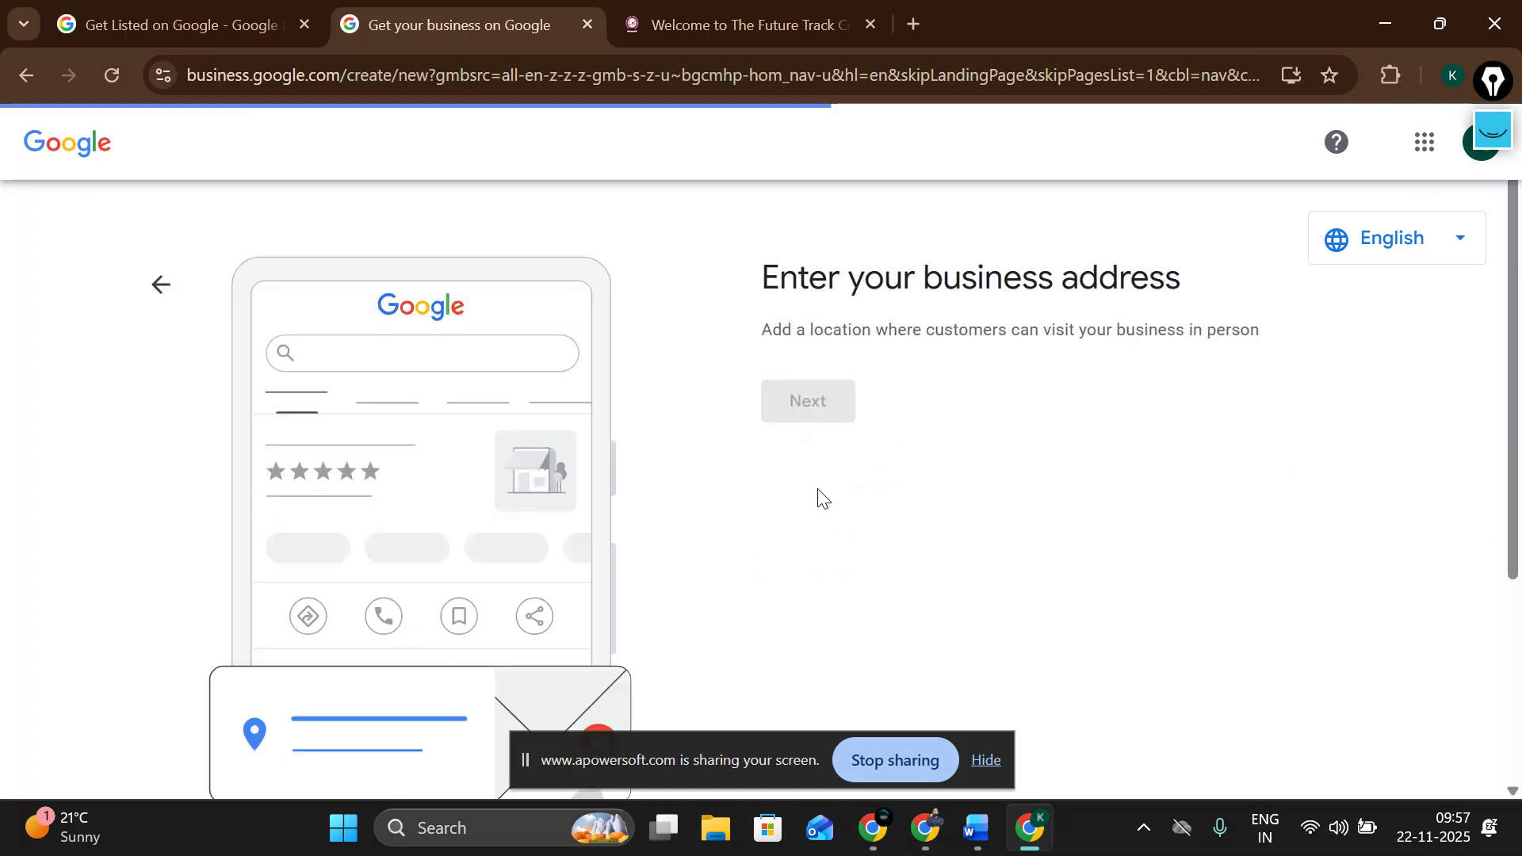
pyautogui.scroll(-1, 1007, 406)
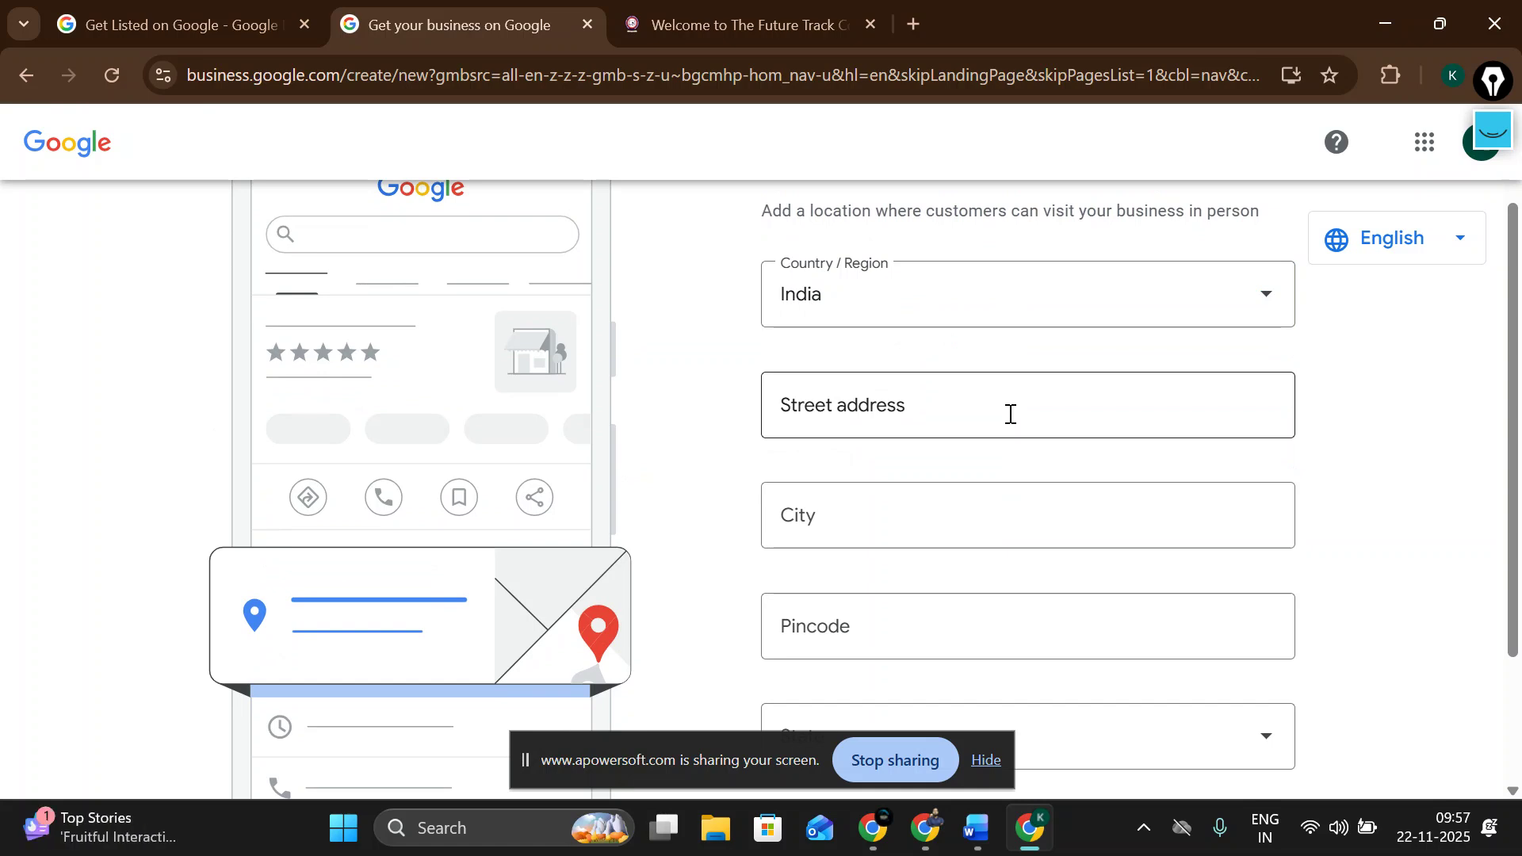
# Autofill the street address, add a second address line, choose Jharkhand as state and submit.
pyautogui.click(1010, 413)
pyautogui.click(943, 455)
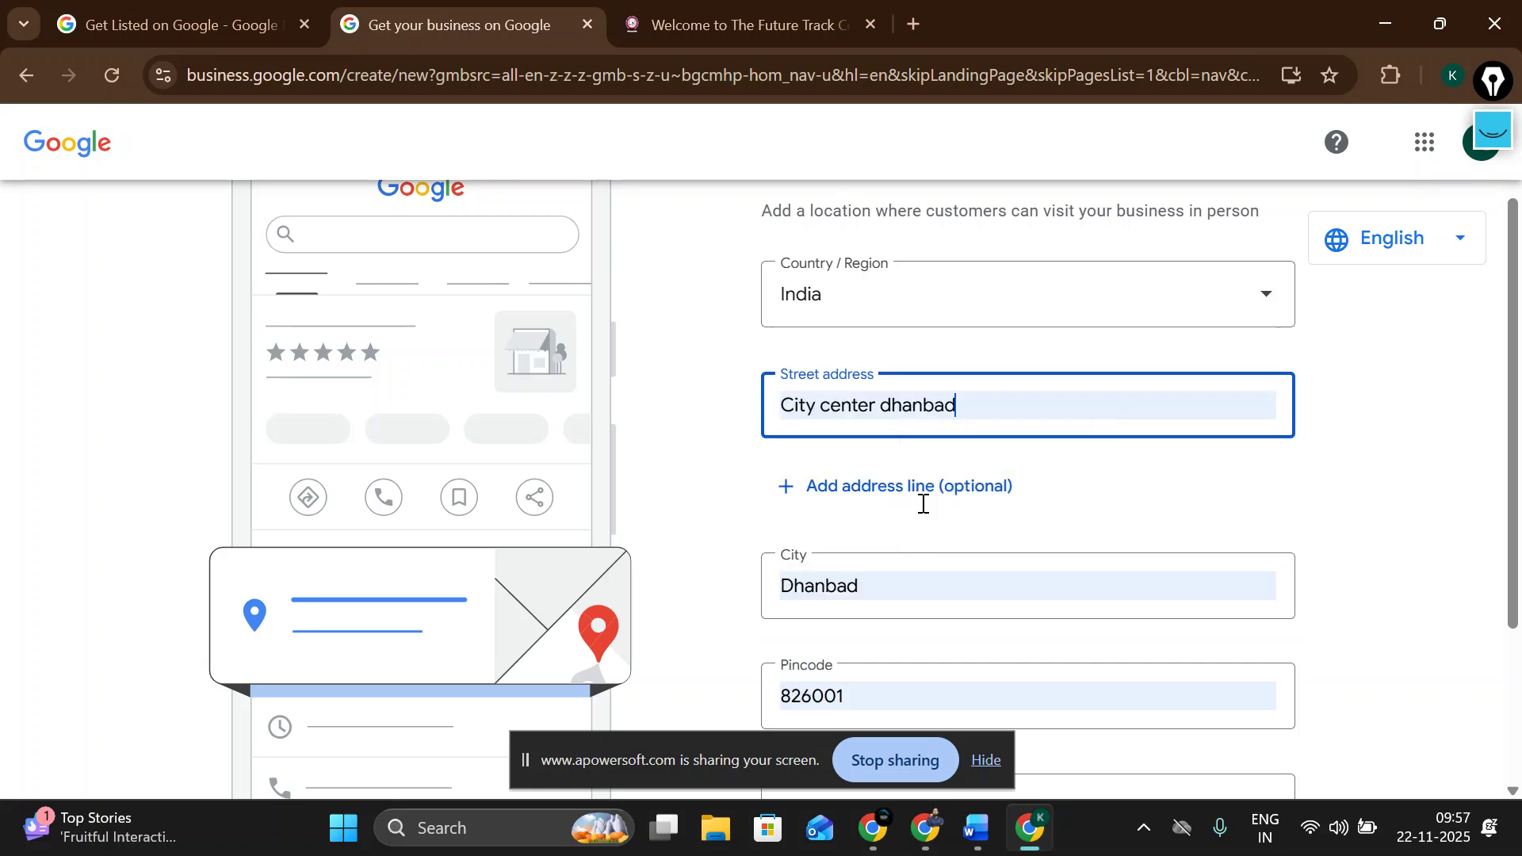
pyautogui.click(862, 497)
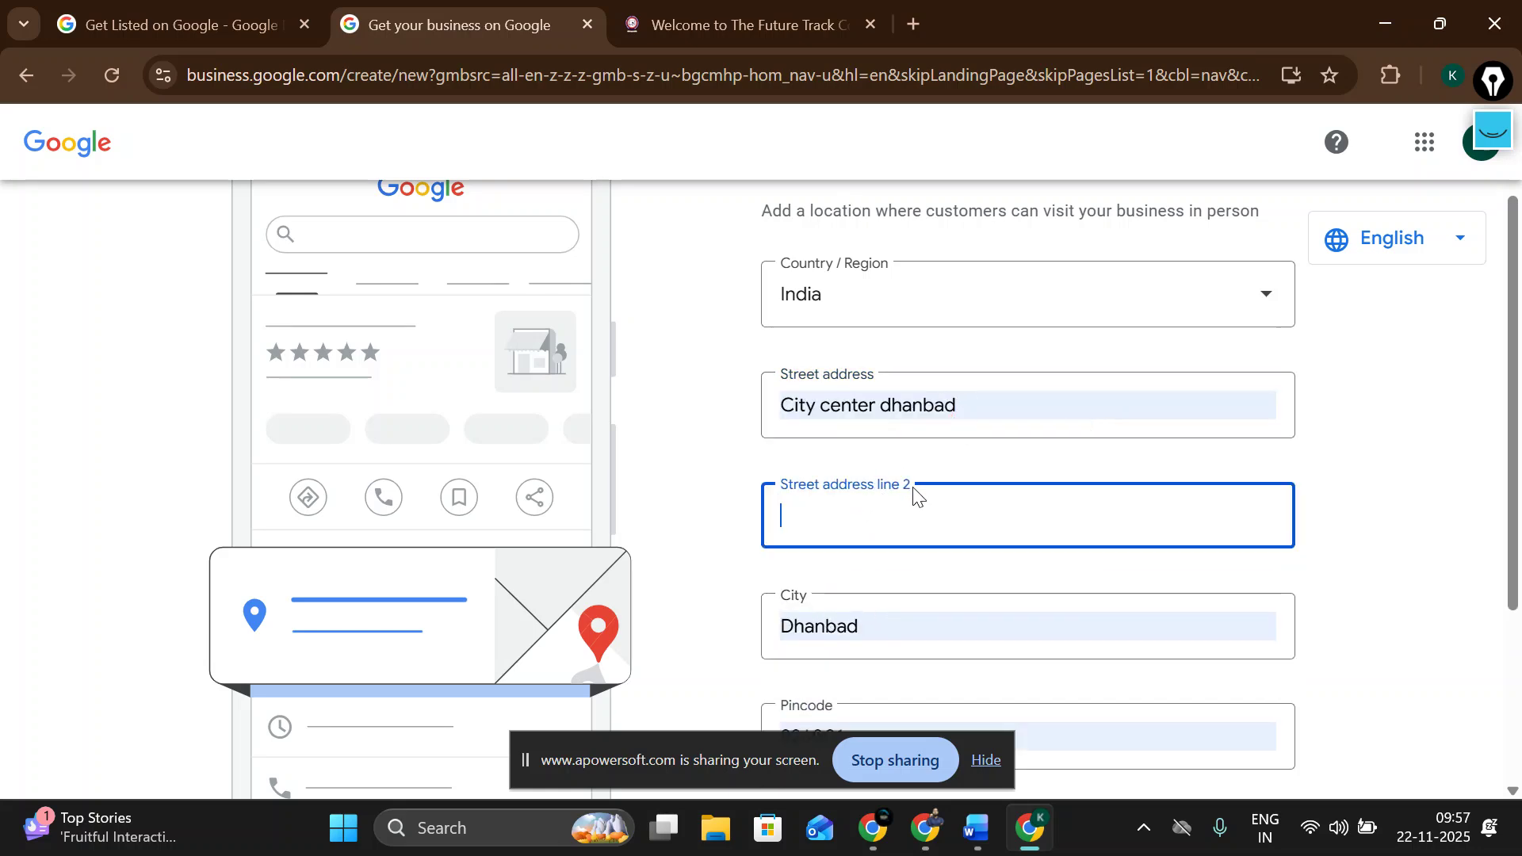
pyautogui.write('base')
pyautogui.press('BackSpace')
pyautogui.write('ment5')
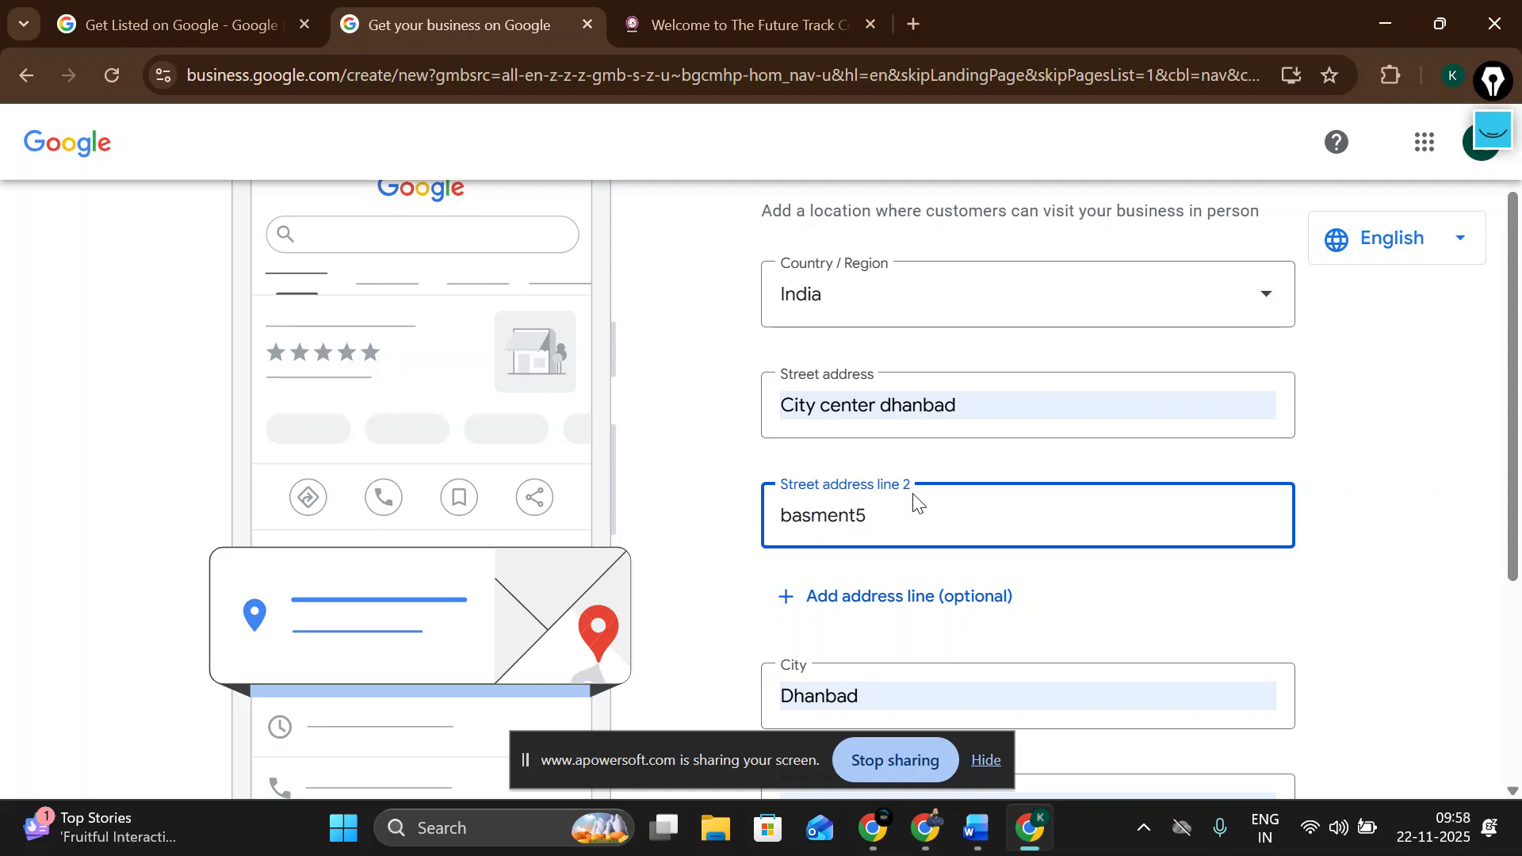
pyautogui.scroll(-5, 915, 499)
pyautogui.click(882, 552)
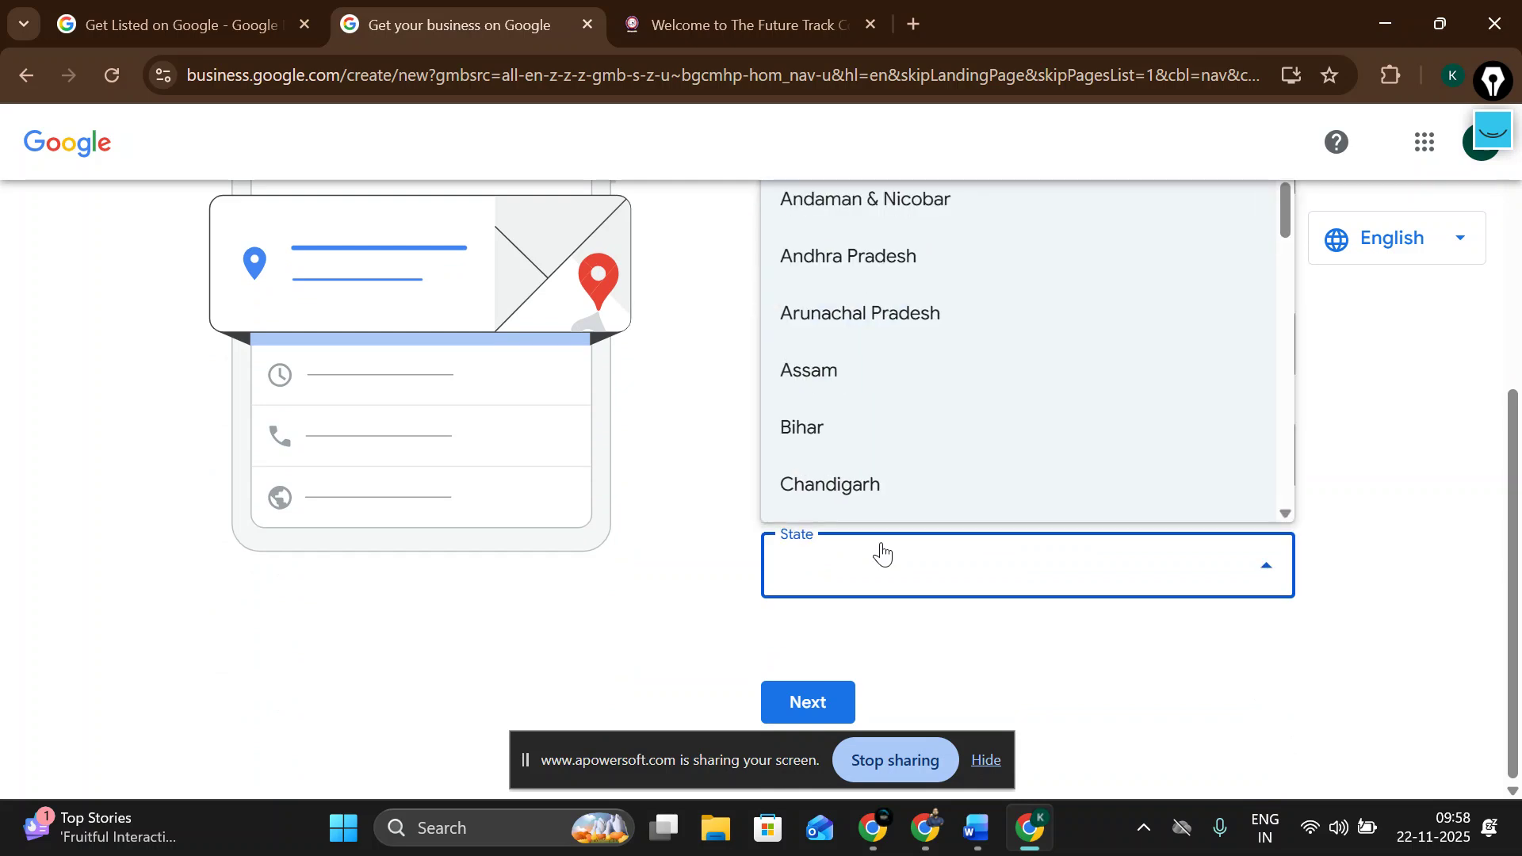
pyautogui.write('jh')
pyautogui.press('Return')
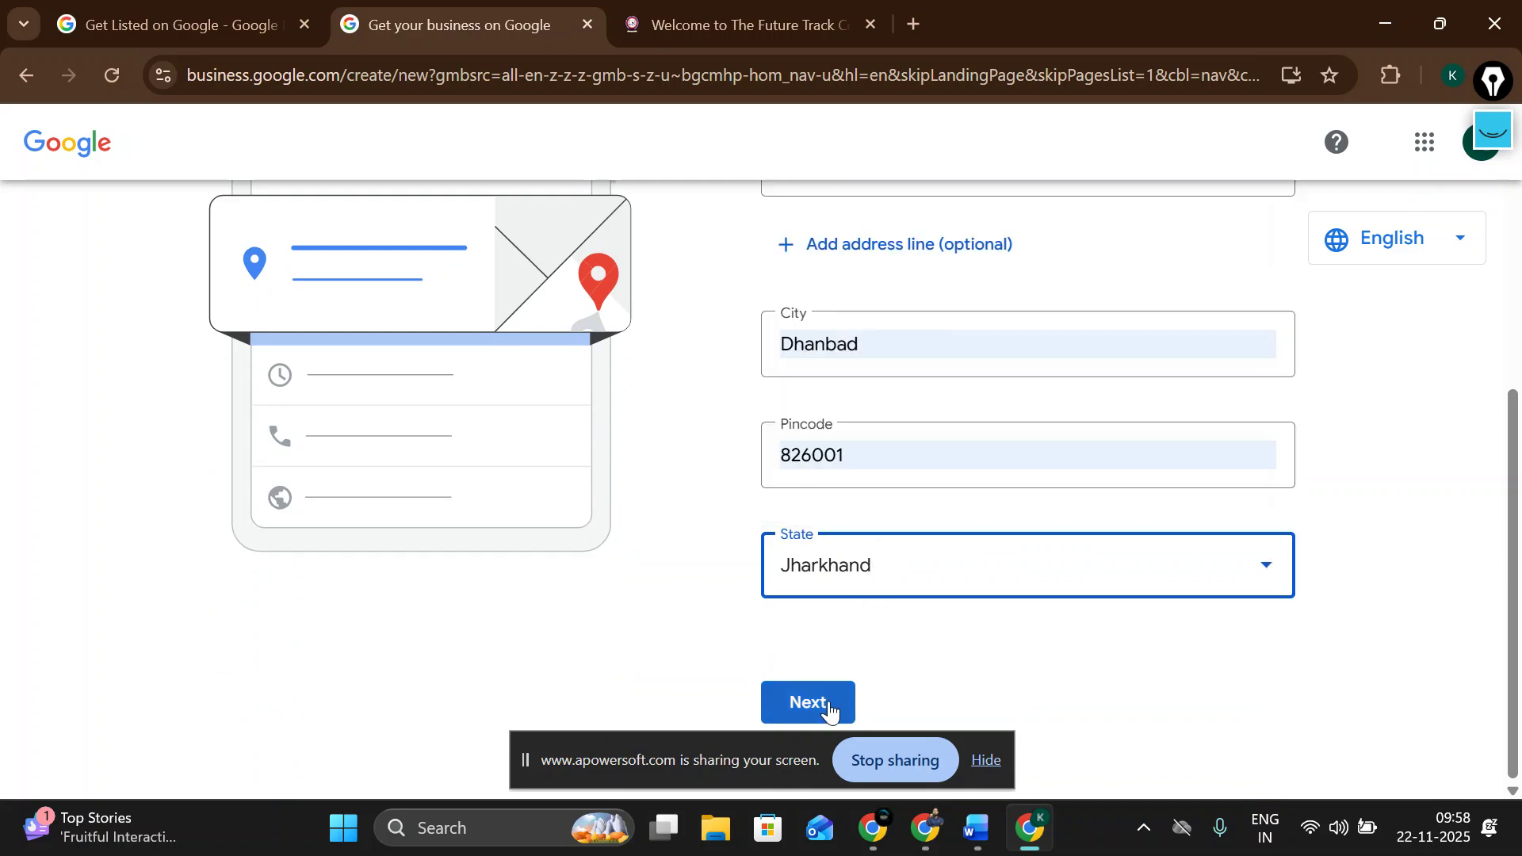
pyautogui.click(830, 711)
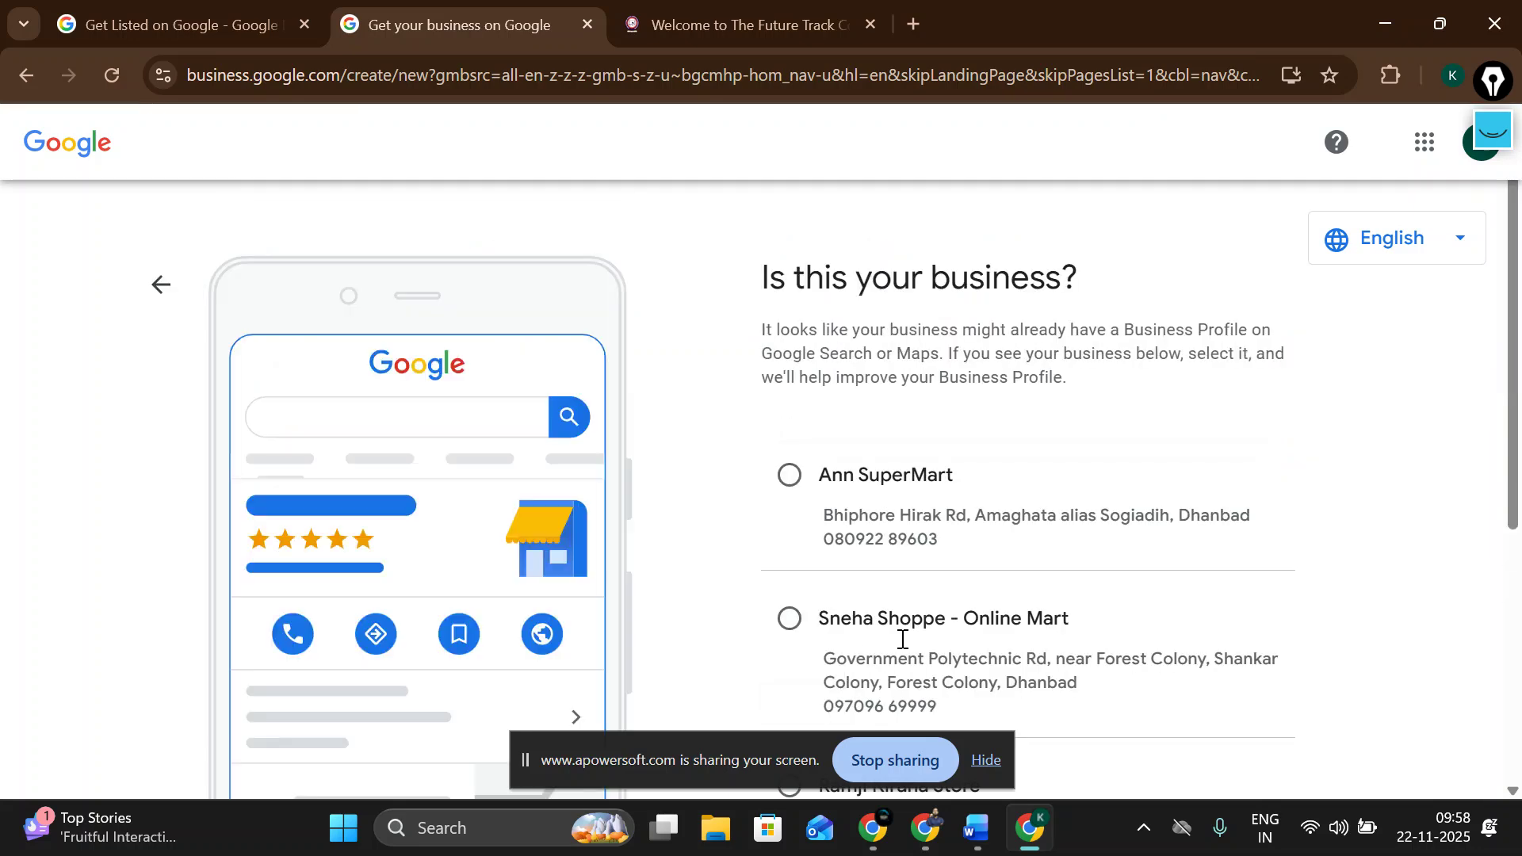
# Answer 'None of these' to the suggested existing businesses and continue to the map.
pyautogui.scroll(-3, 902, 639)
pyautogui.scroll(3, 829, 238)
pyautogui.scroll(-4, 860, 367)
pyautogui.scroll(1, 825, 287)
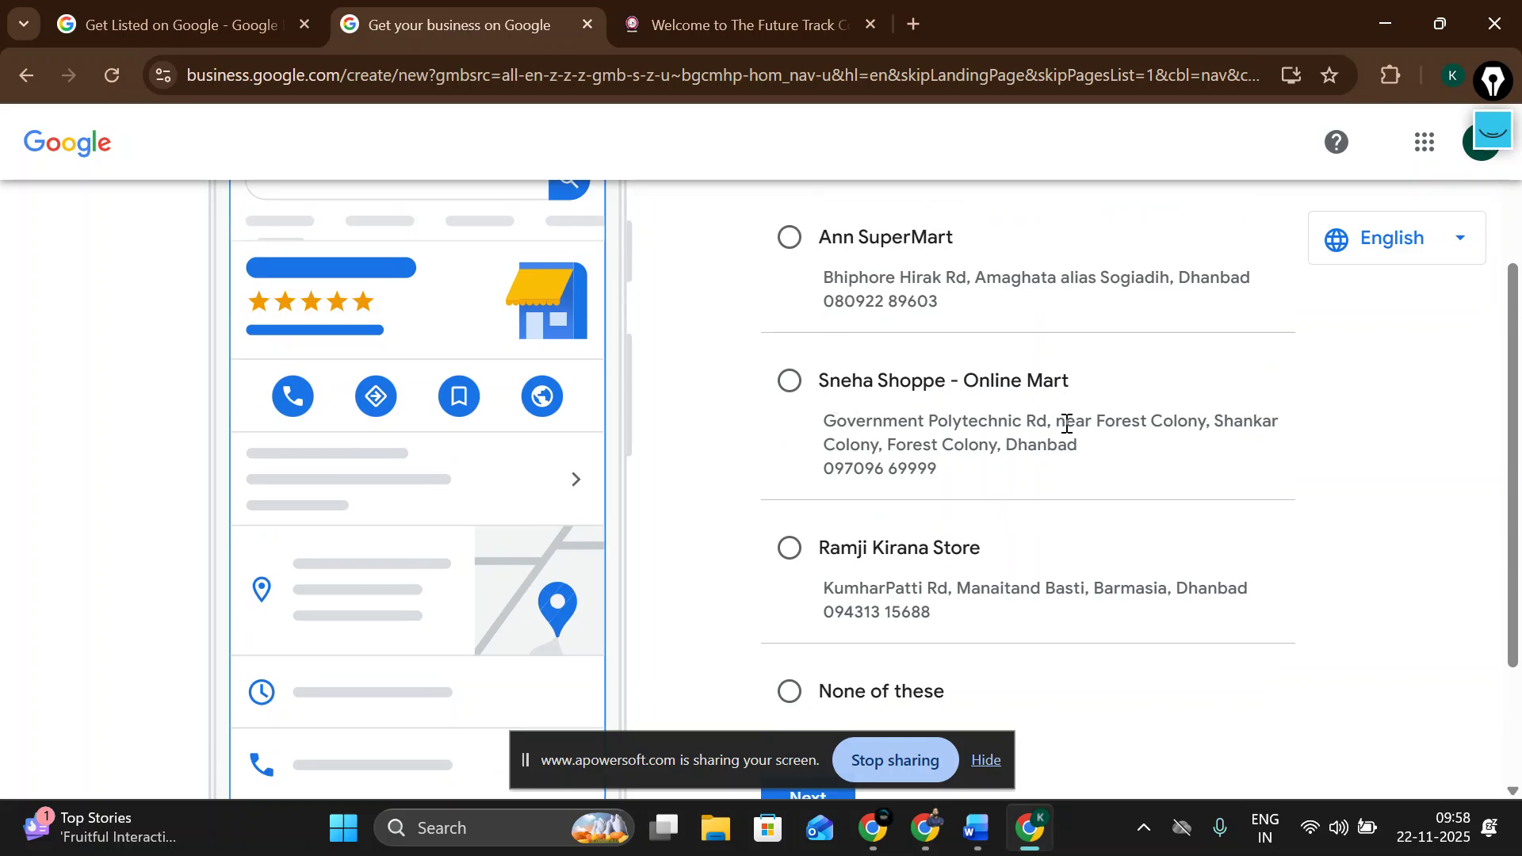
pyautogui.scroll(-2, 952, 563)
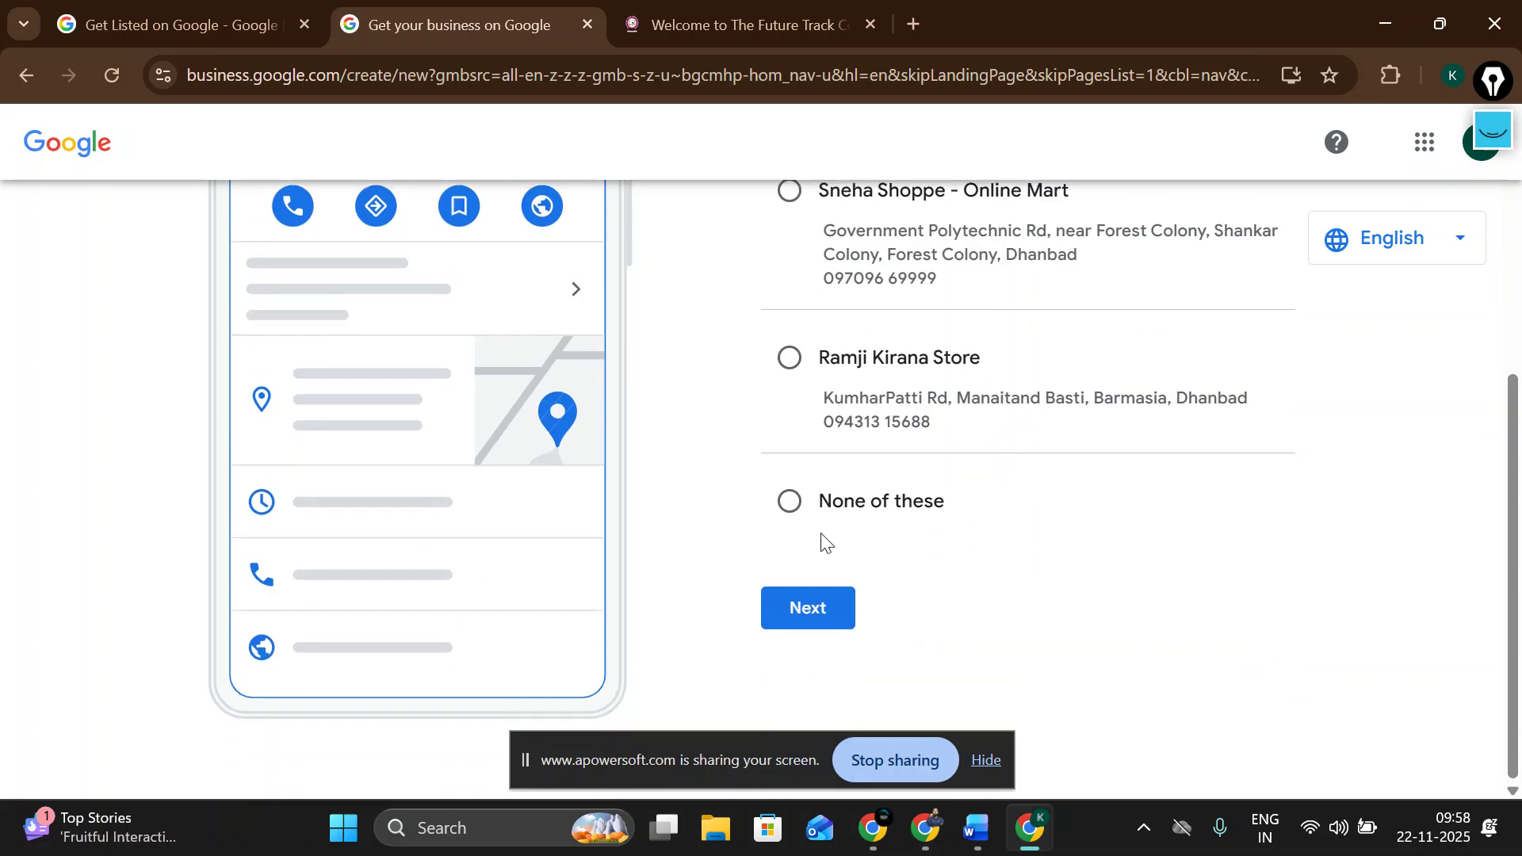
pyautogui.click(875, 503)
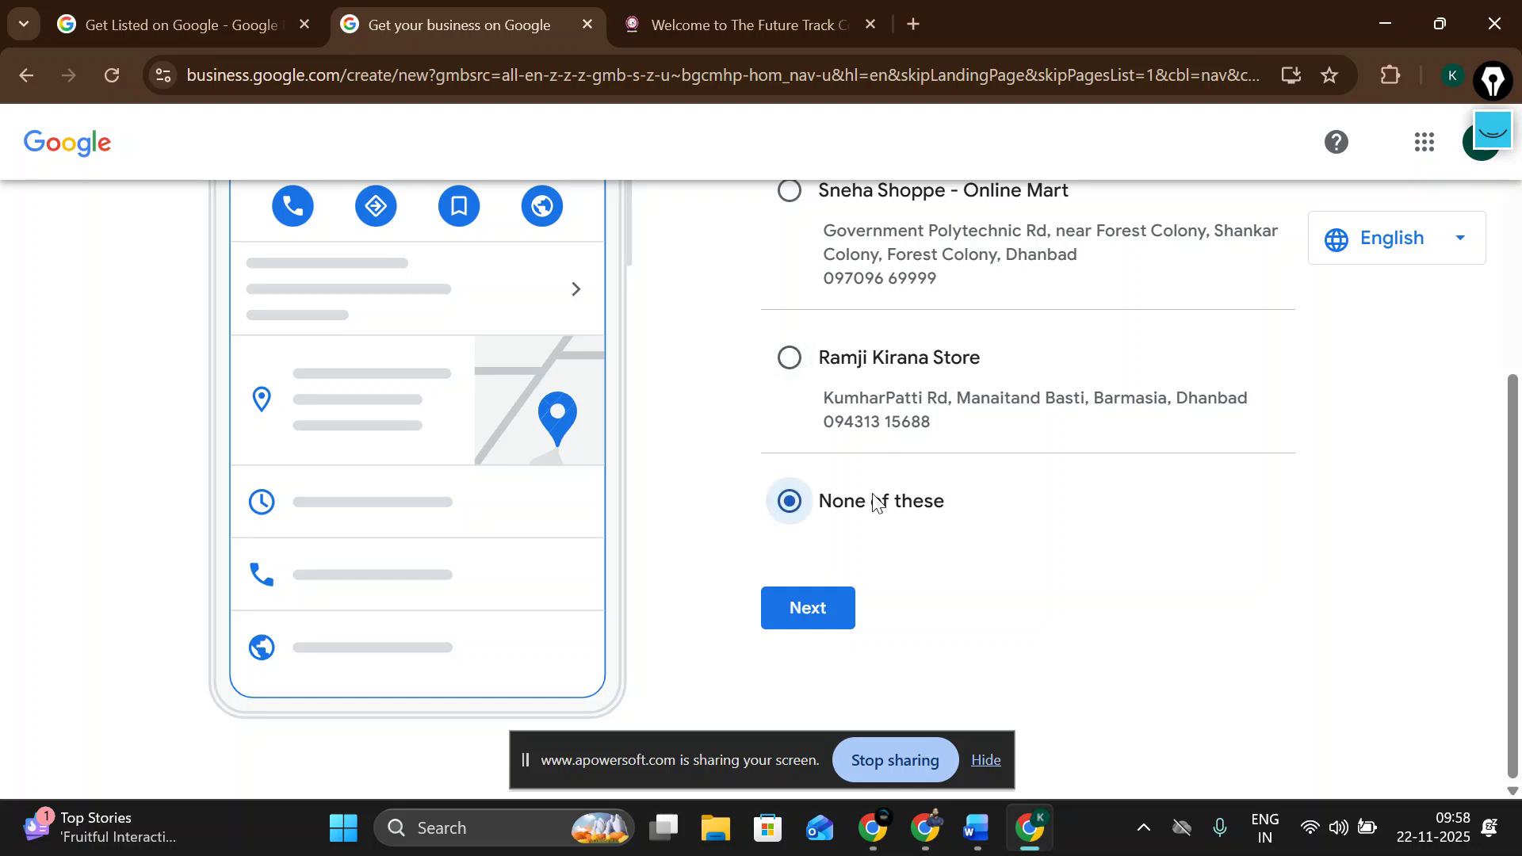
pyautogui.click(819, 631)
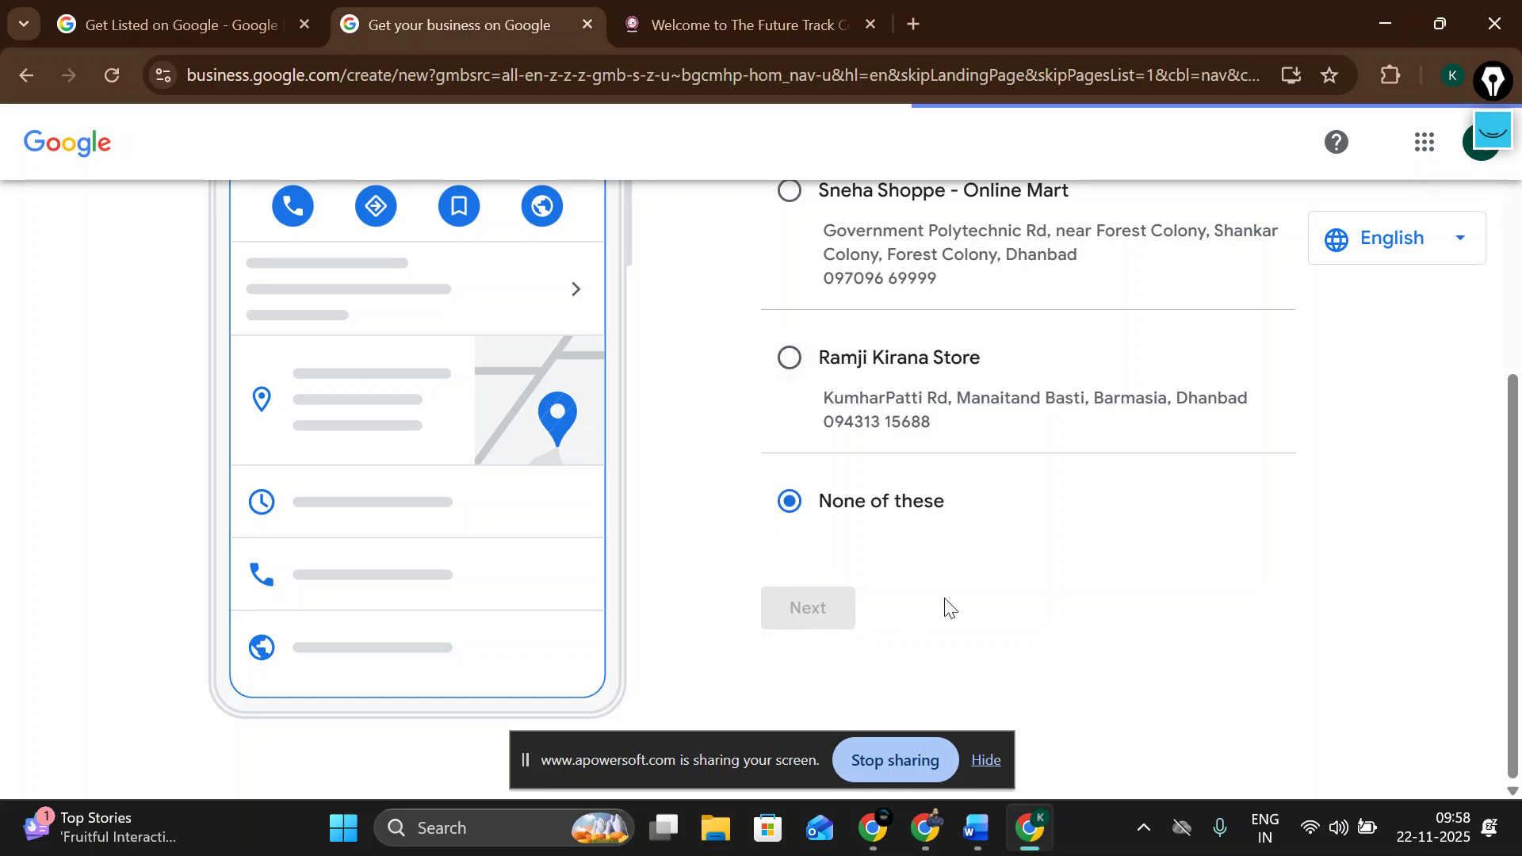
pyautogui.scroll(-3, 896, 455)
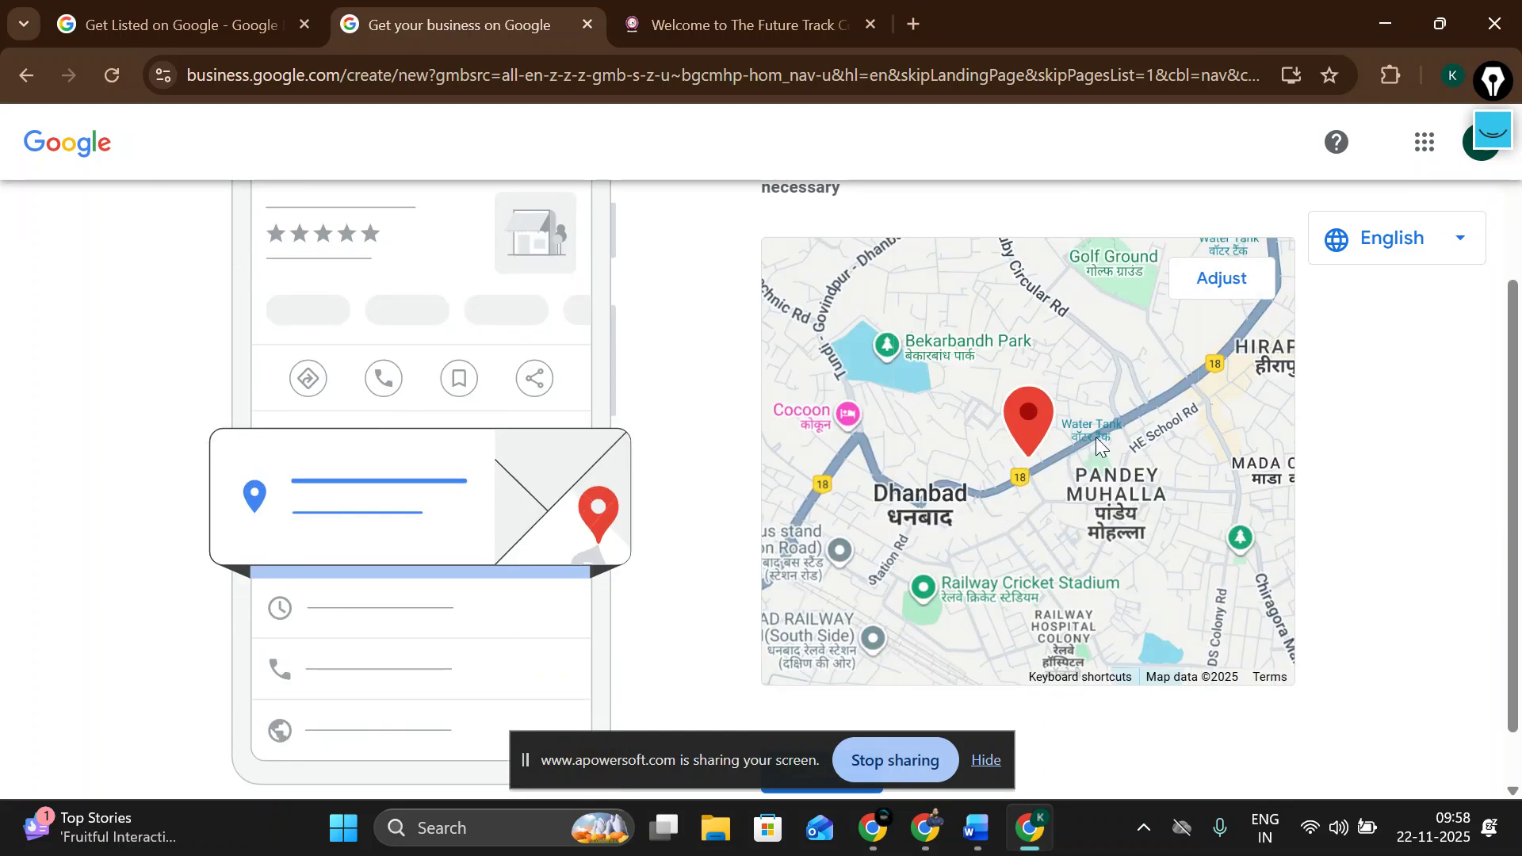
# Drag the map so the pin sits at City Centre Dhanbad and confirm the location.
pyautogui.click(1225, 278)
pyautogui.moveTo(1038, 421); pyautogui.dragTo(1216, 700)
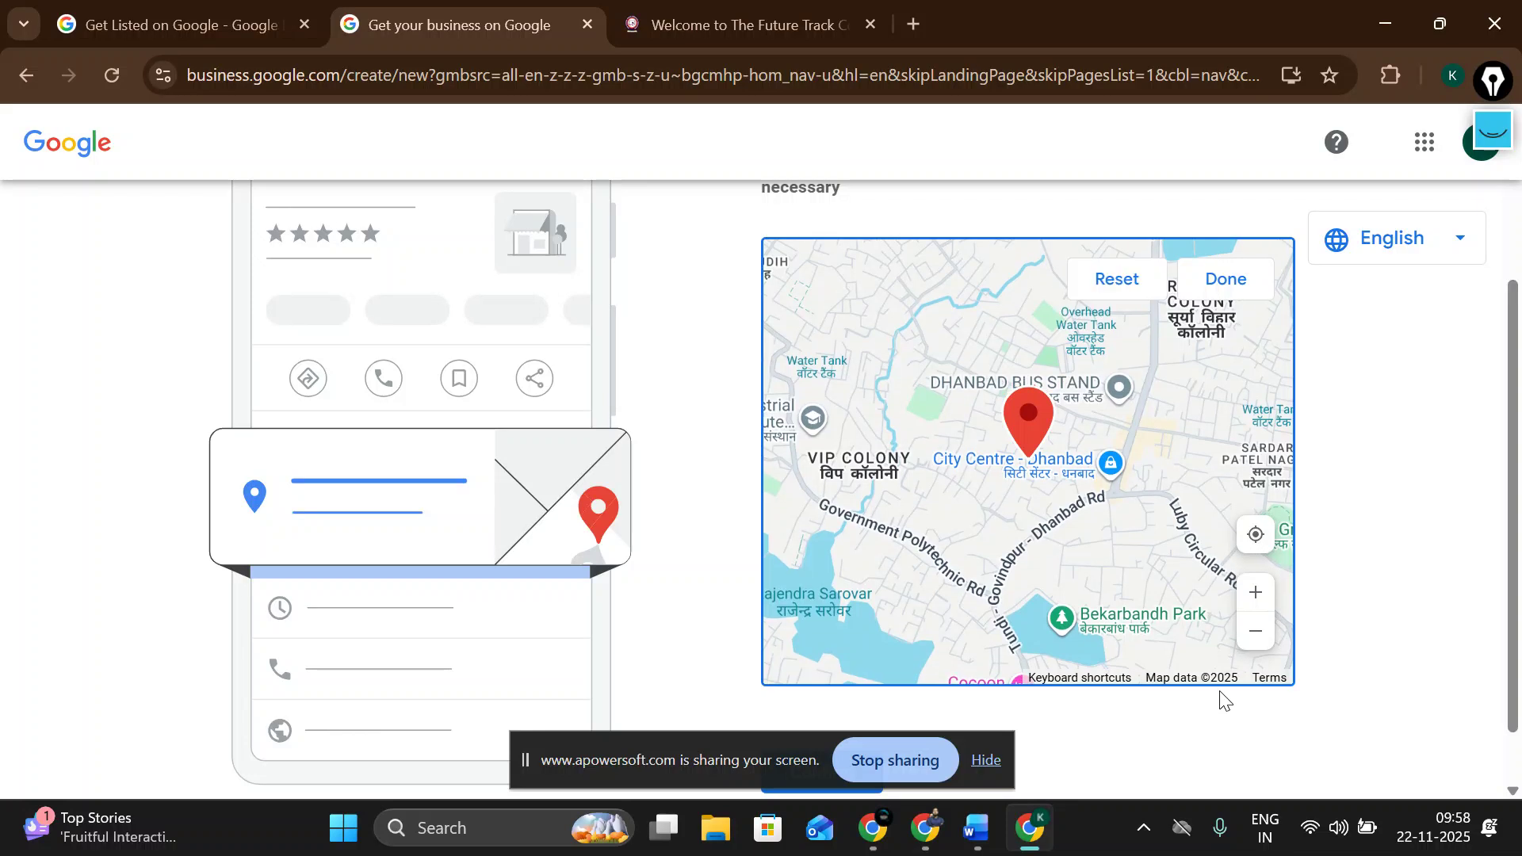
pyautogui.click(1193, 282)
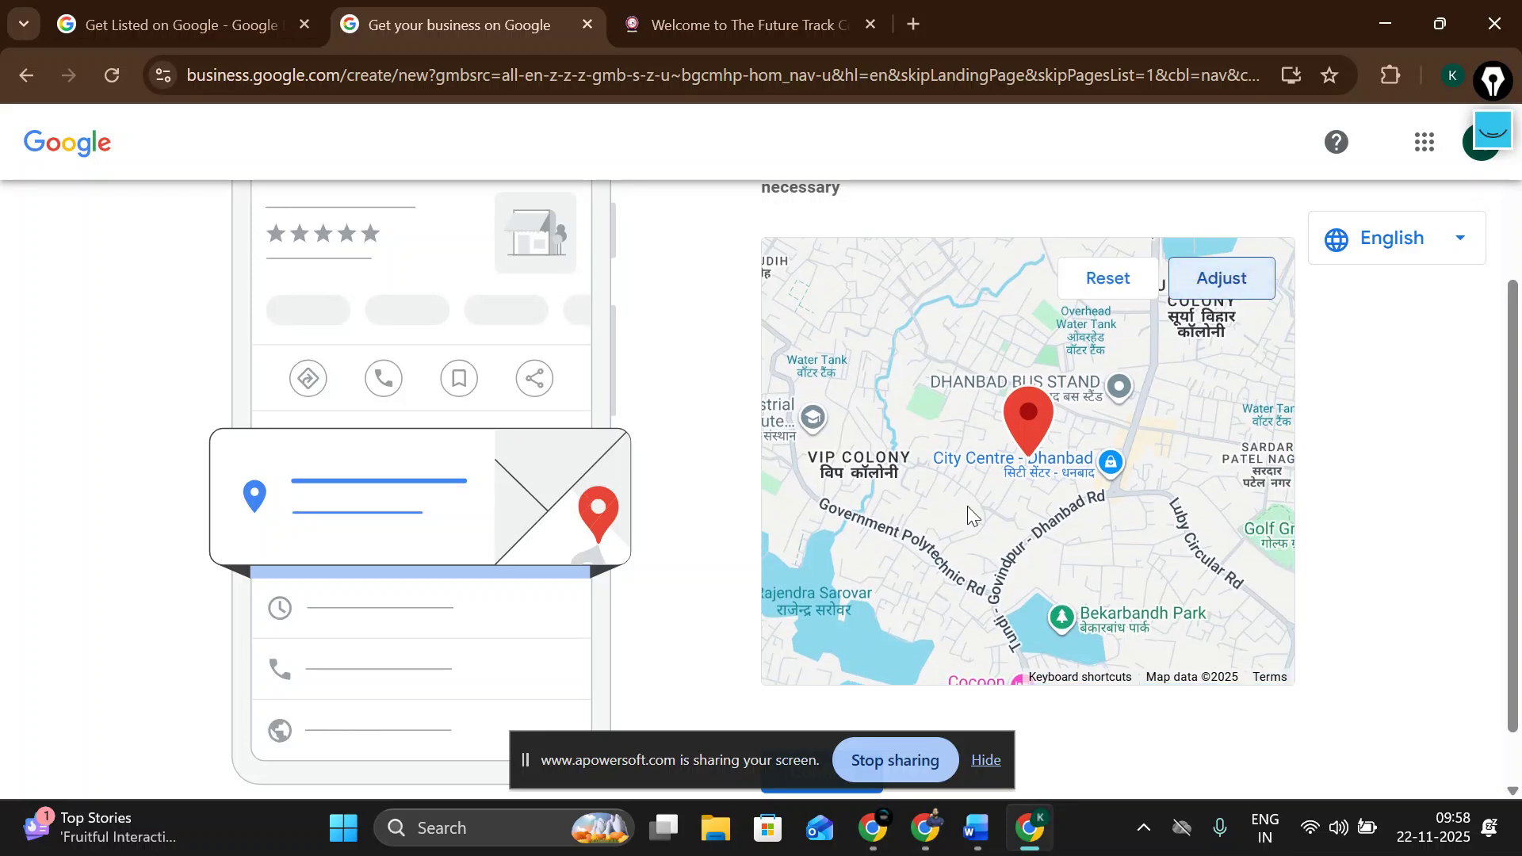
pyautogui.scroll(-1, 967, 515)
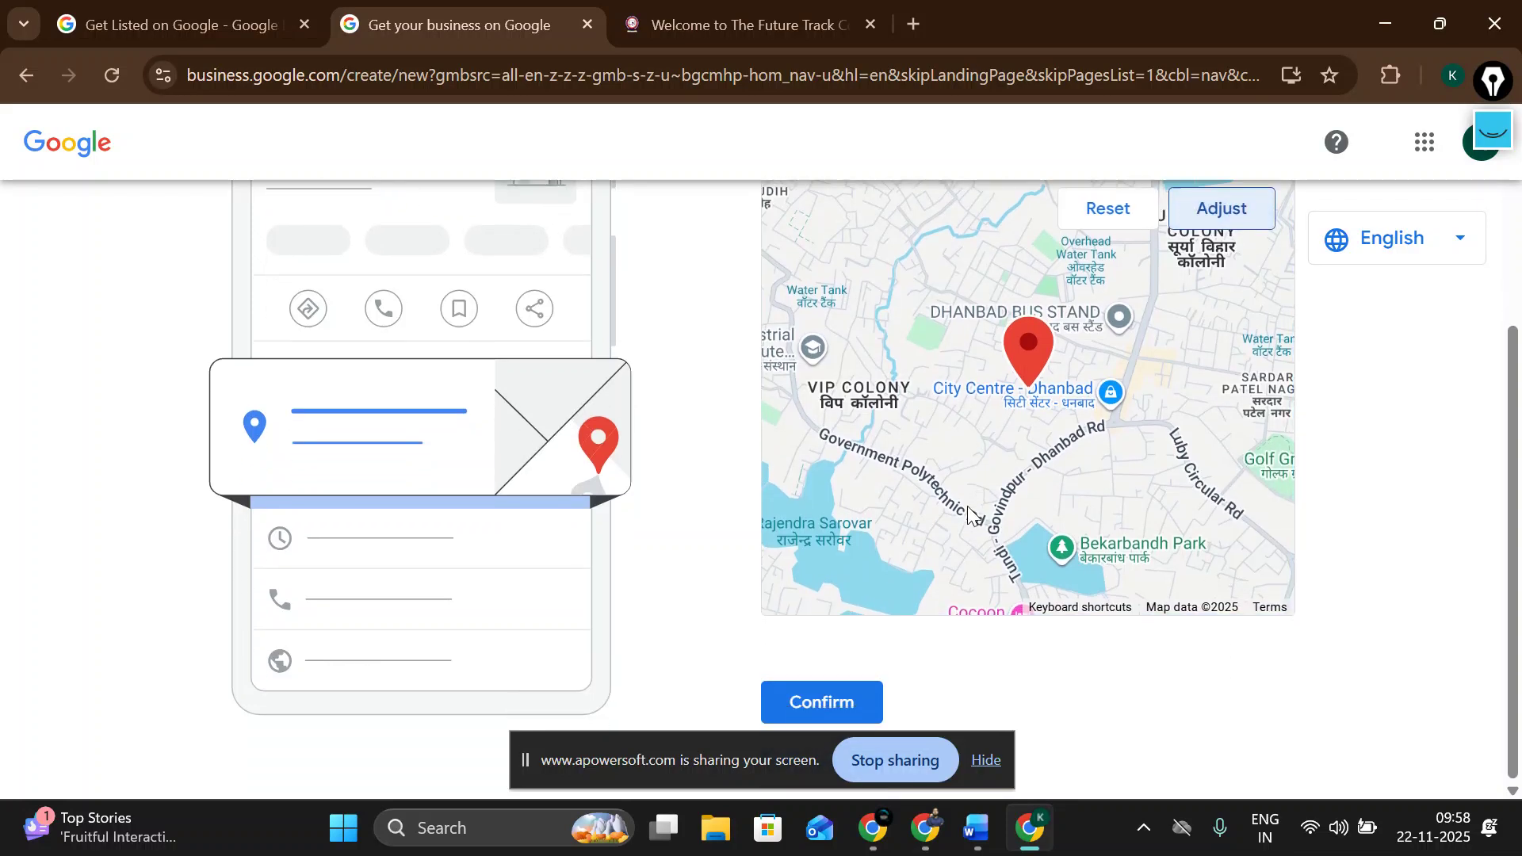
pyautogui.click(856, 703)
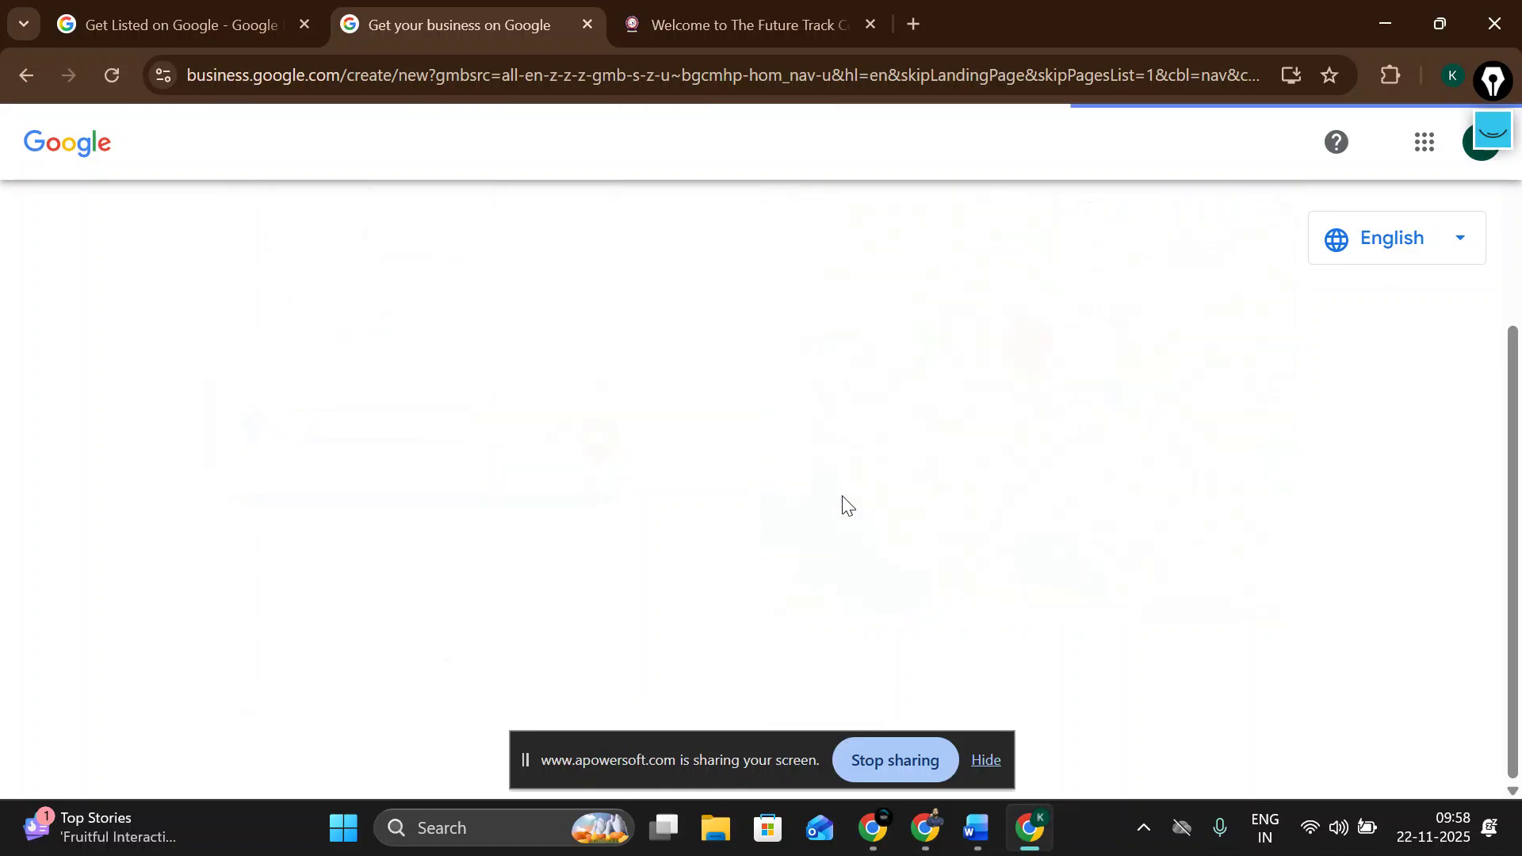
# Enter the store's contact phone number in the Contact phone number field.
pyautogui.click(929, 443)
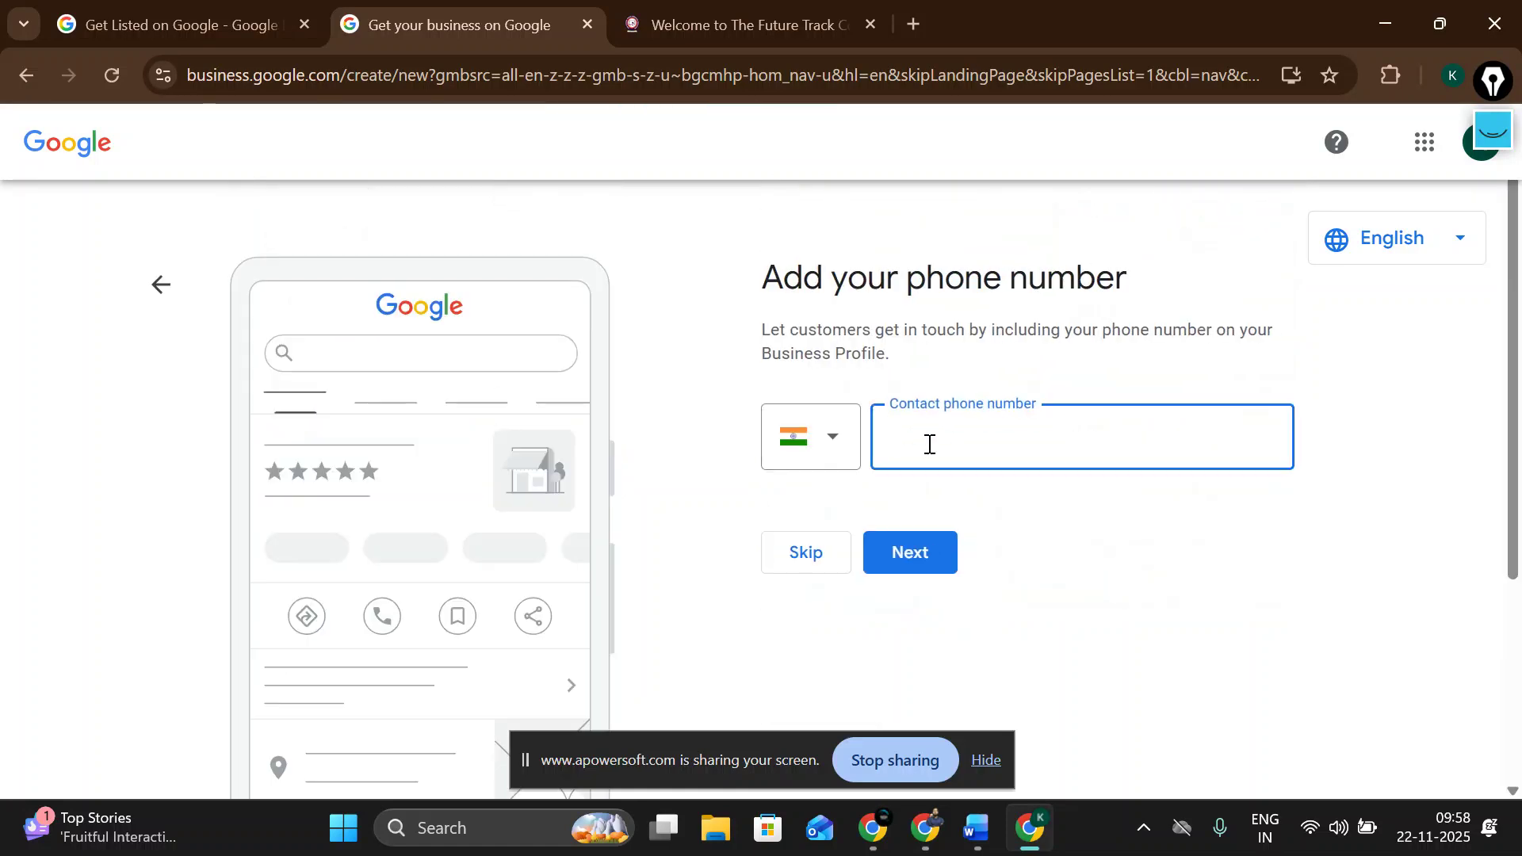
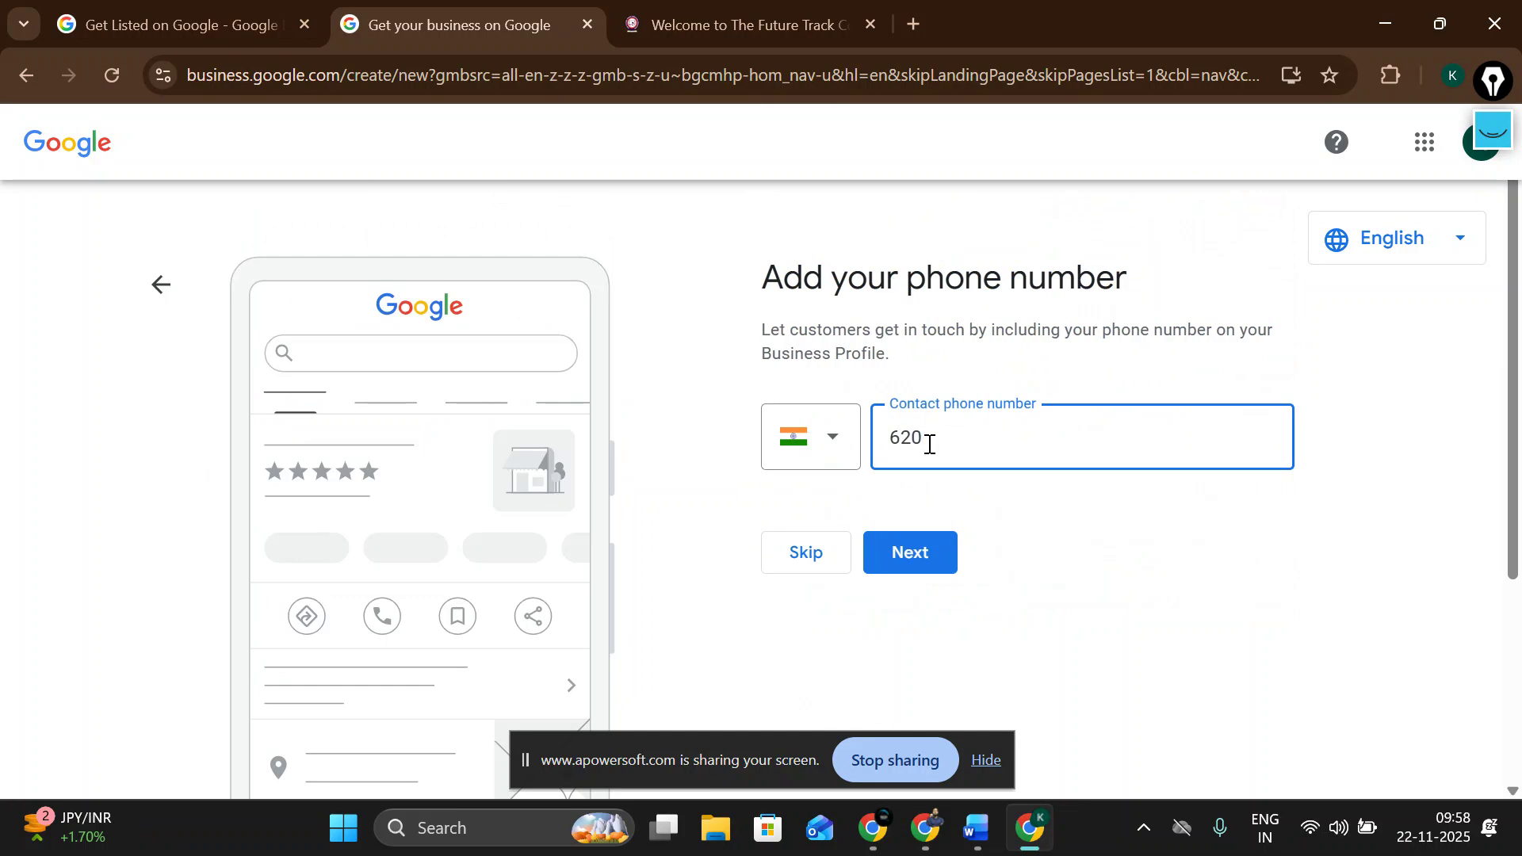
# Submit the phone number, opt in to profile tips and survey invitations, and finish the listing.
pyautogui.click(915, 547)
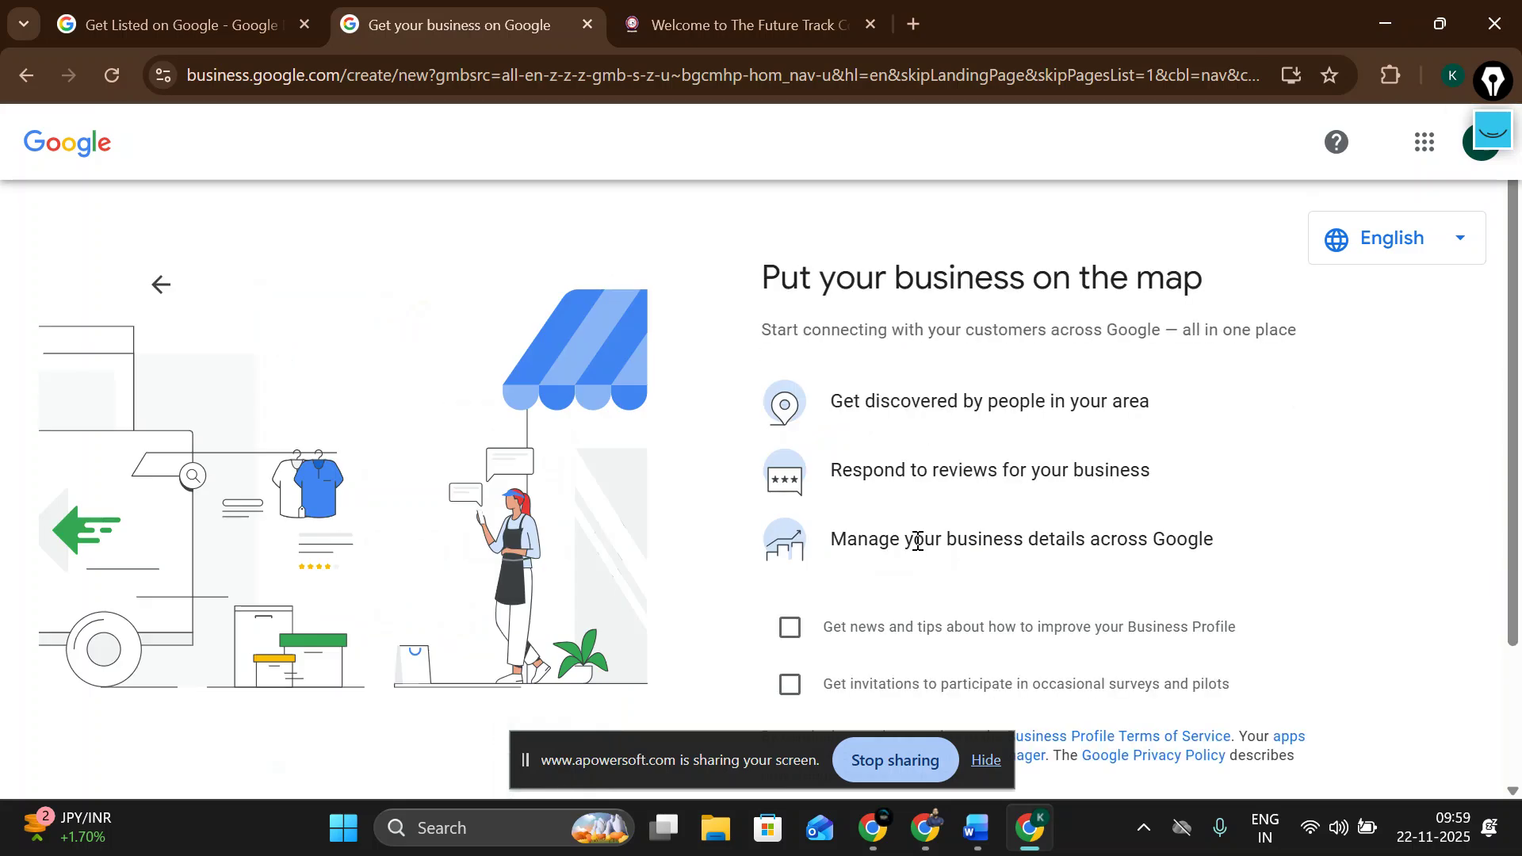
pyautogui.scroll(-2, 918, 541)
pyautogui.click(790, 450)
pyautogui.click(789, 507)
pyautogui.click(805, 668)
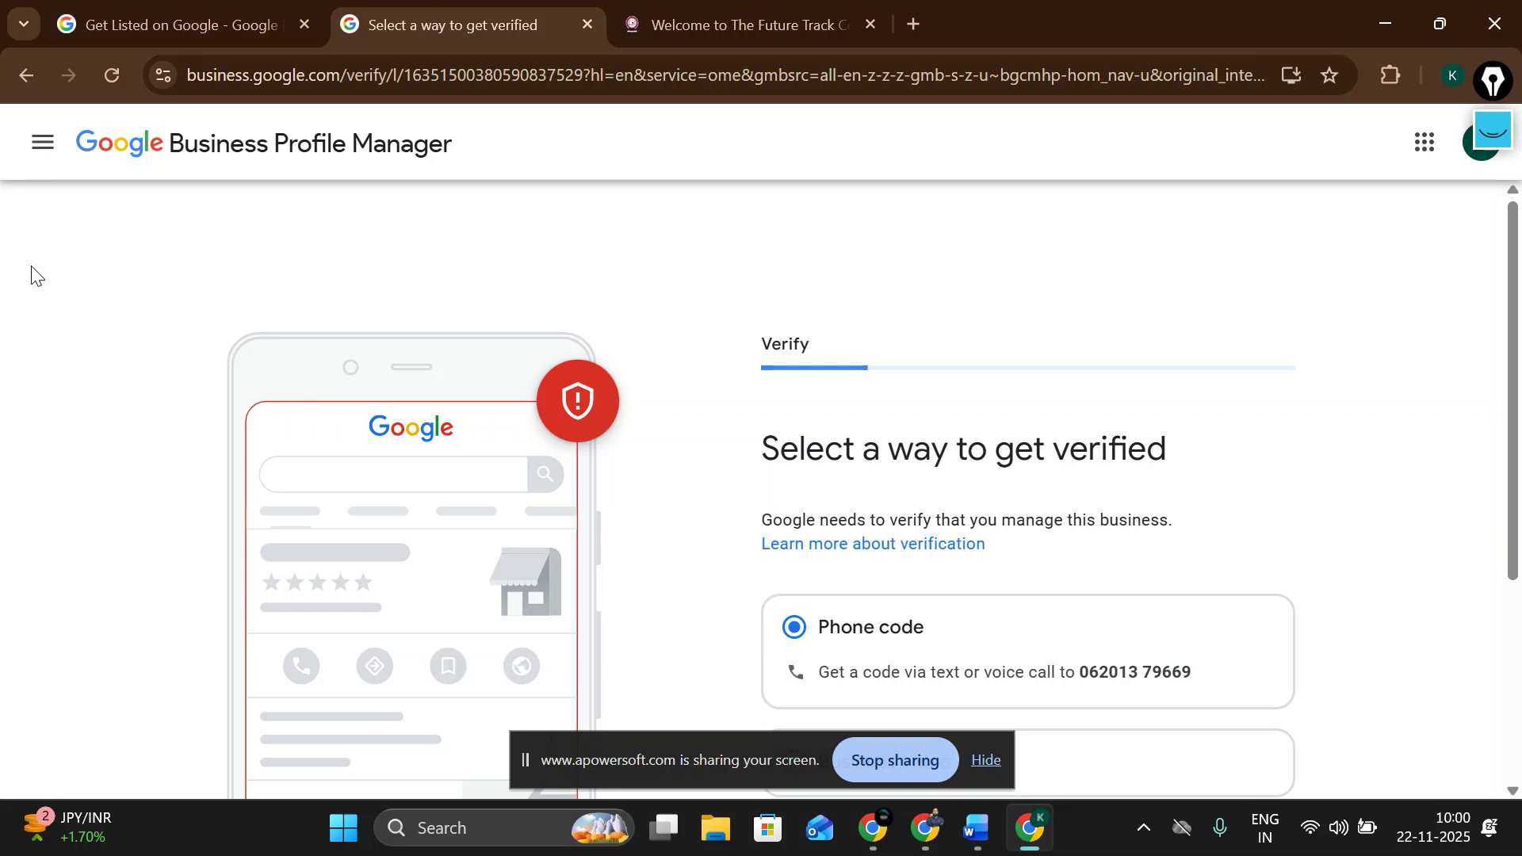
# Choose phone code verification and request the code by text message.
pyautogui.scroll(-4, 55, 197)
pyautogui.click(808, 685)
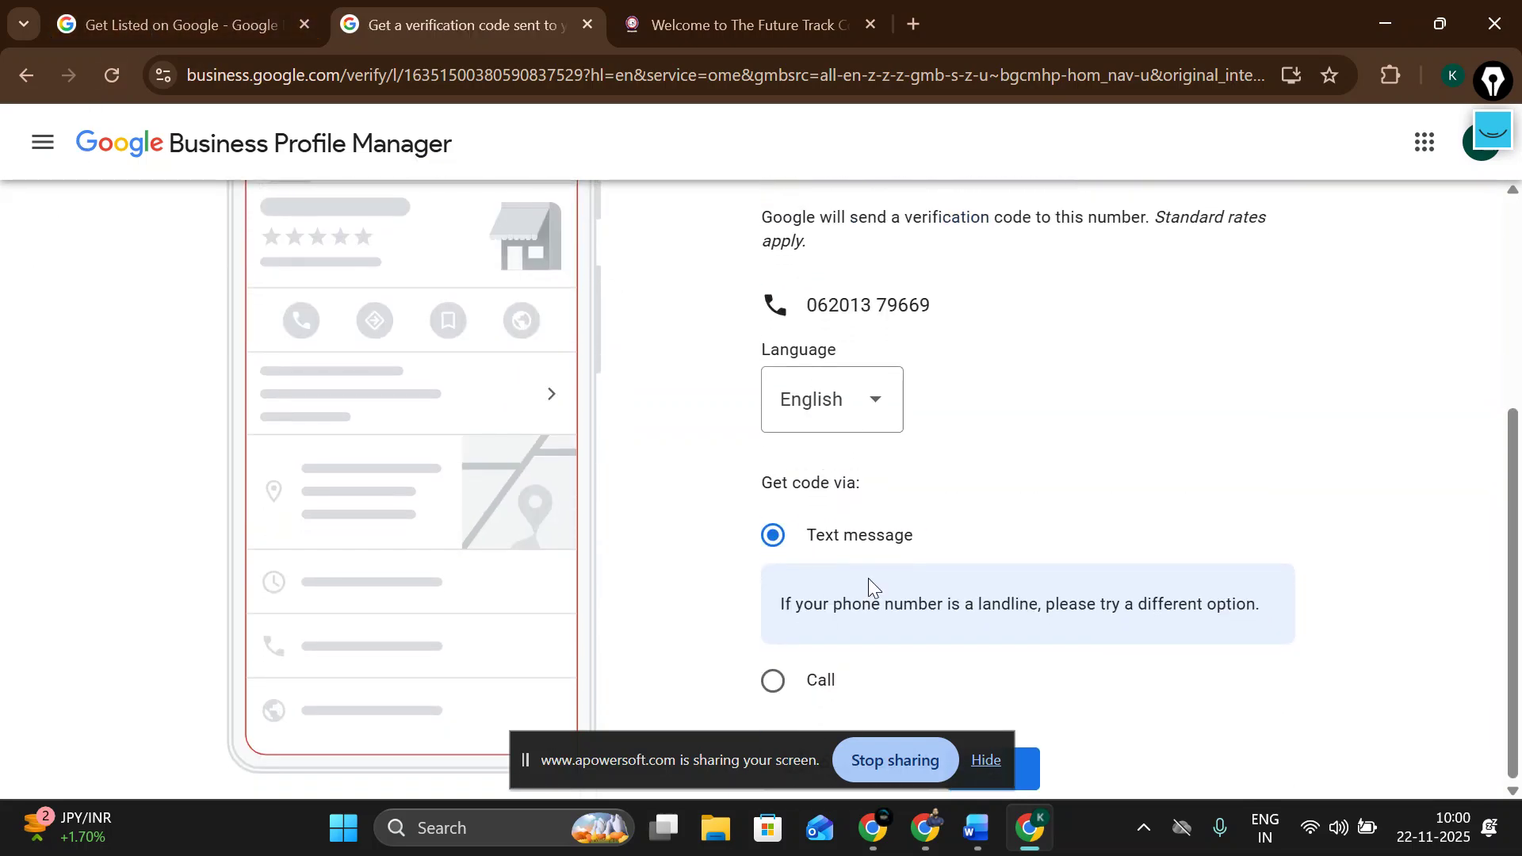
pyautogui.click(989, 761)
pyautogui.click(992, 781)
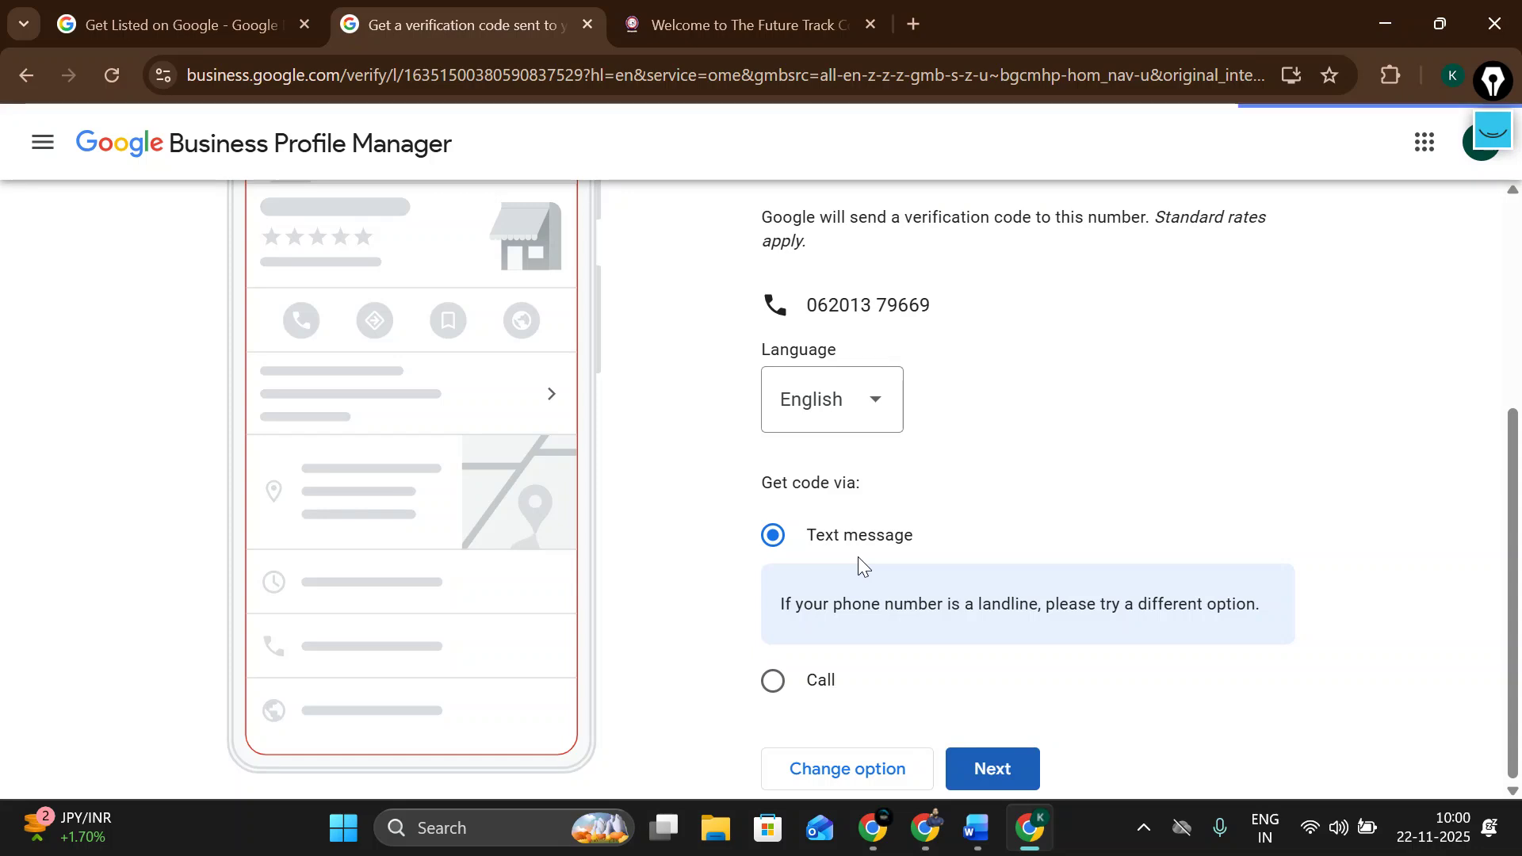
pyautogui.click(858, 418)
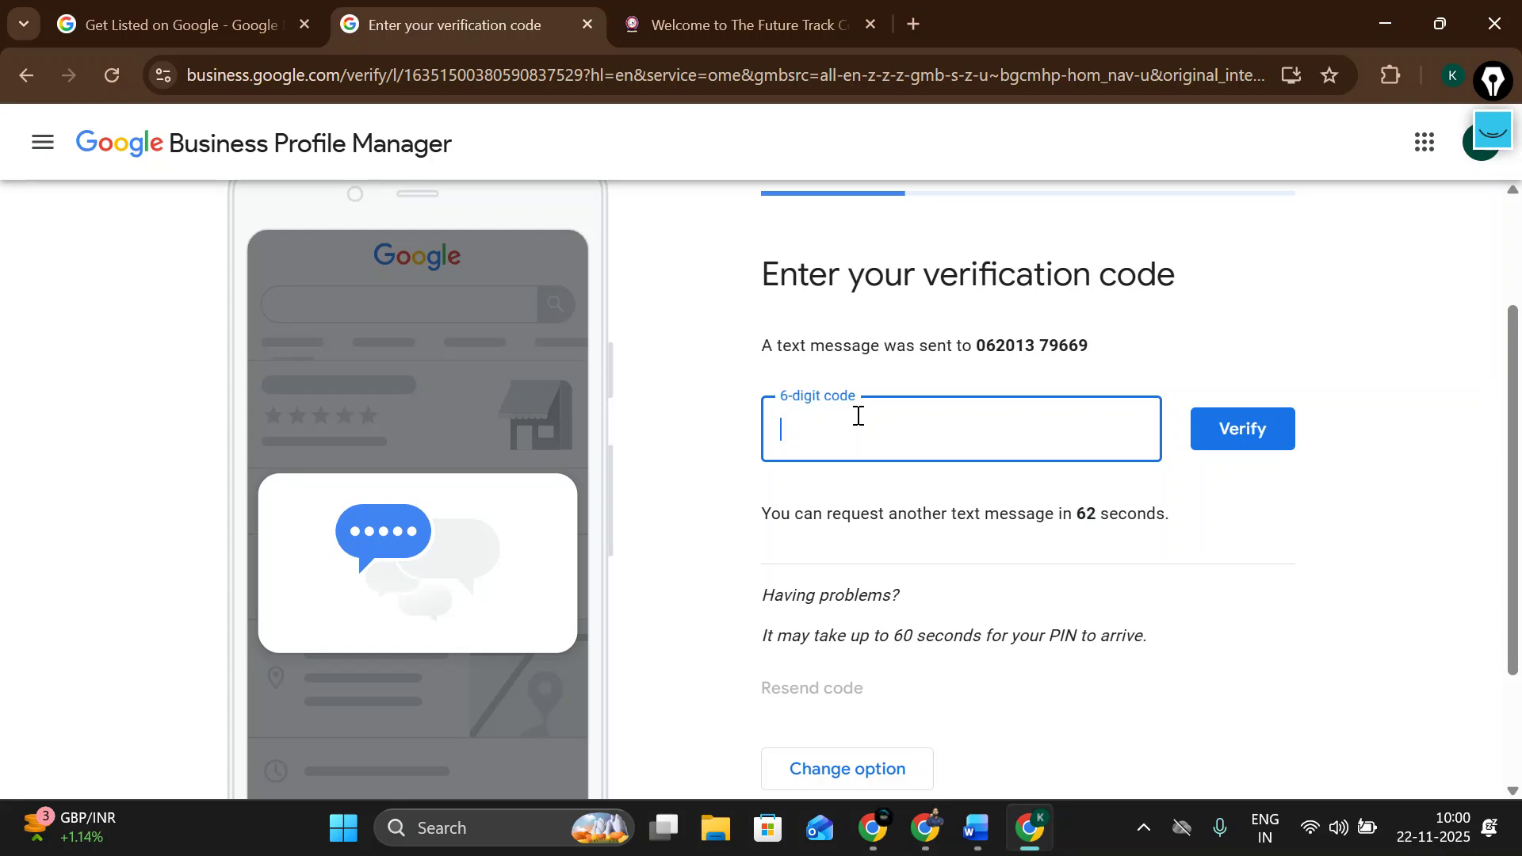
# Enter the 6-digit texted verification code and submit it.
pyautogui.press('BackSpace')
pyautogui.press('BackSpace')
pyautogui.press('BackSpace')
pyautogui.press('BackSpace')
pyautogui.press('BackSpace')
pyautogui.click(1258, 440)
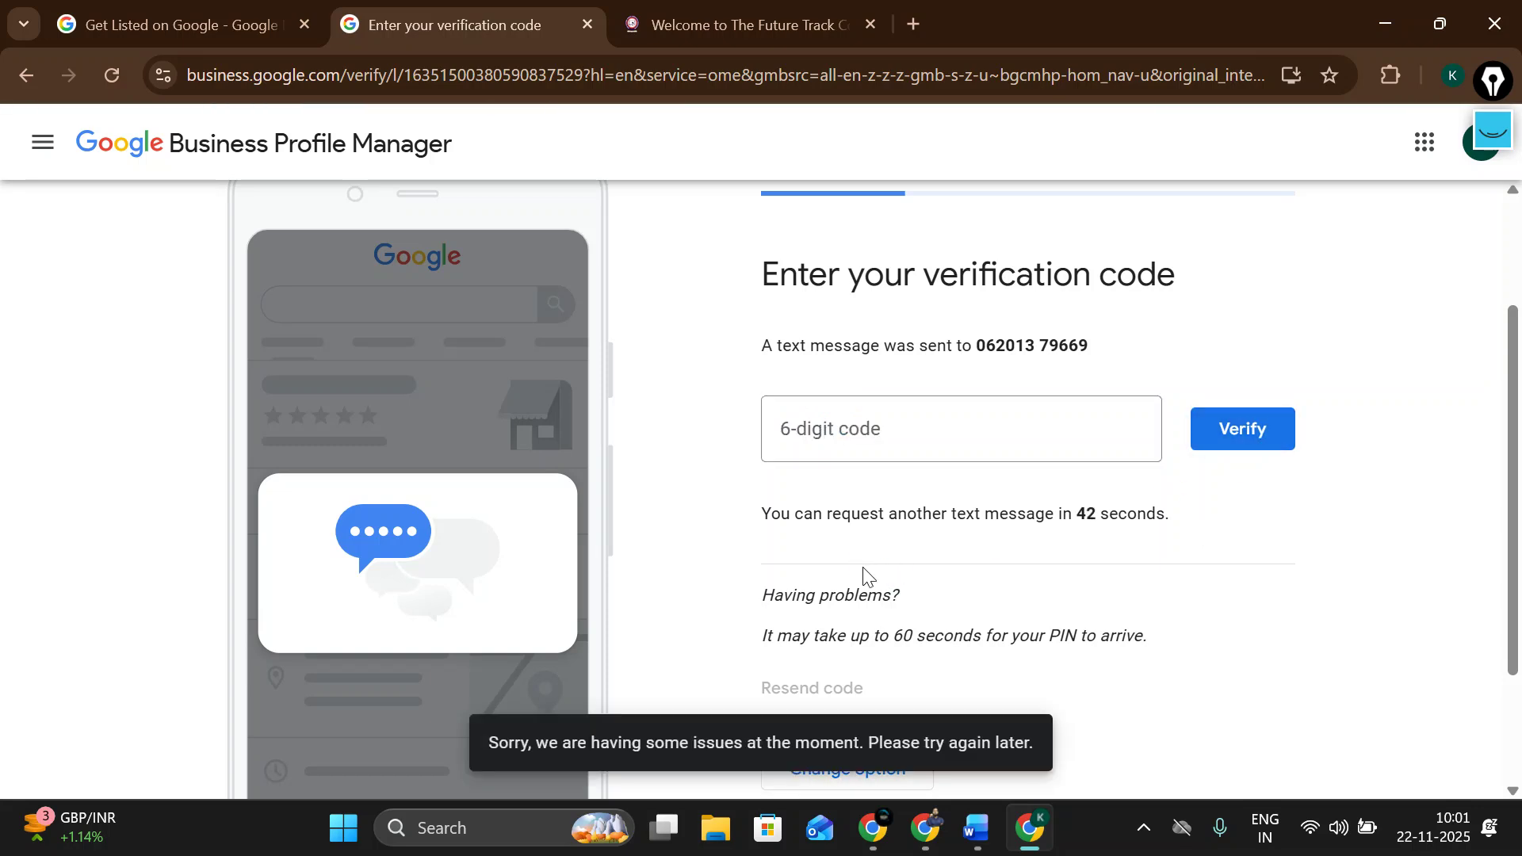
# Re-enter the verification code after the error and verify again.
pyautogui.click(873, 428)
pyautogui.scroll(-2, 953, 455)
pyautogui.scroll(3, 947, 436)
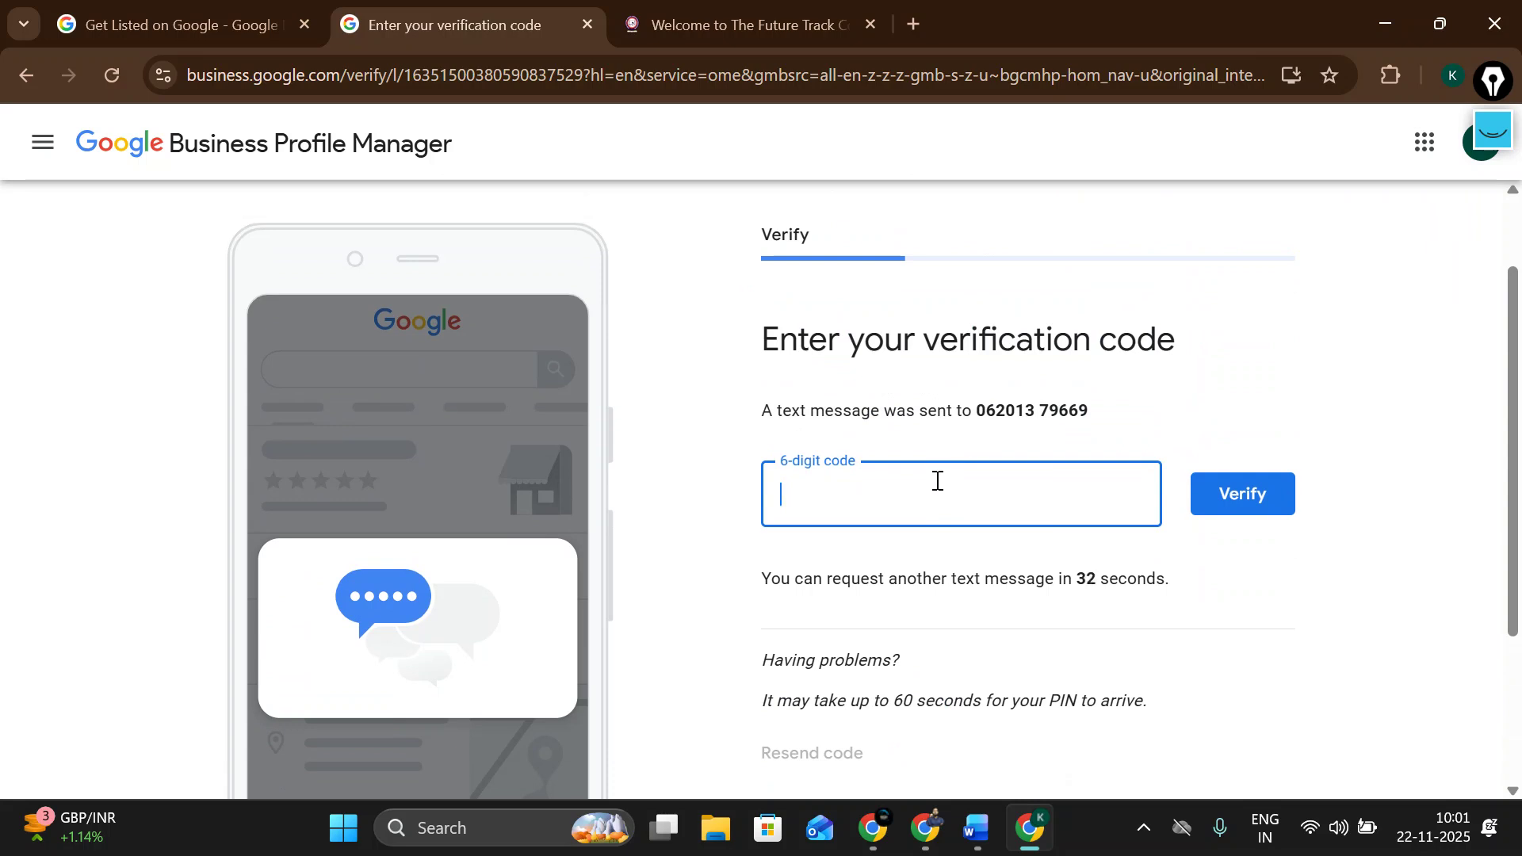
pyautogui.click(1259, 491)
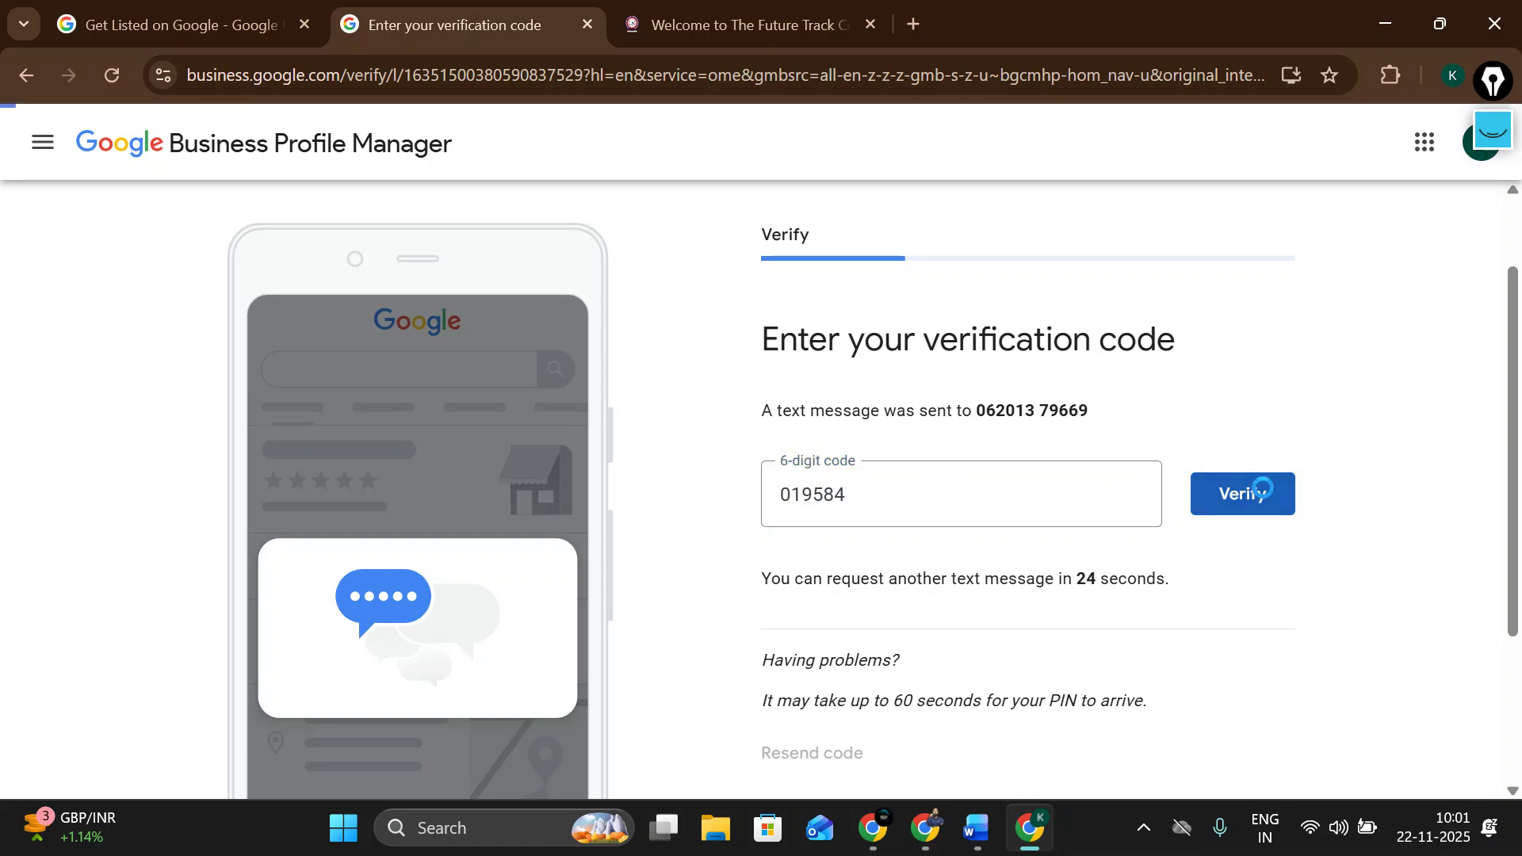
pyautogui.moveTo(800, 469); pyautogui.dragTo(1241, 474)
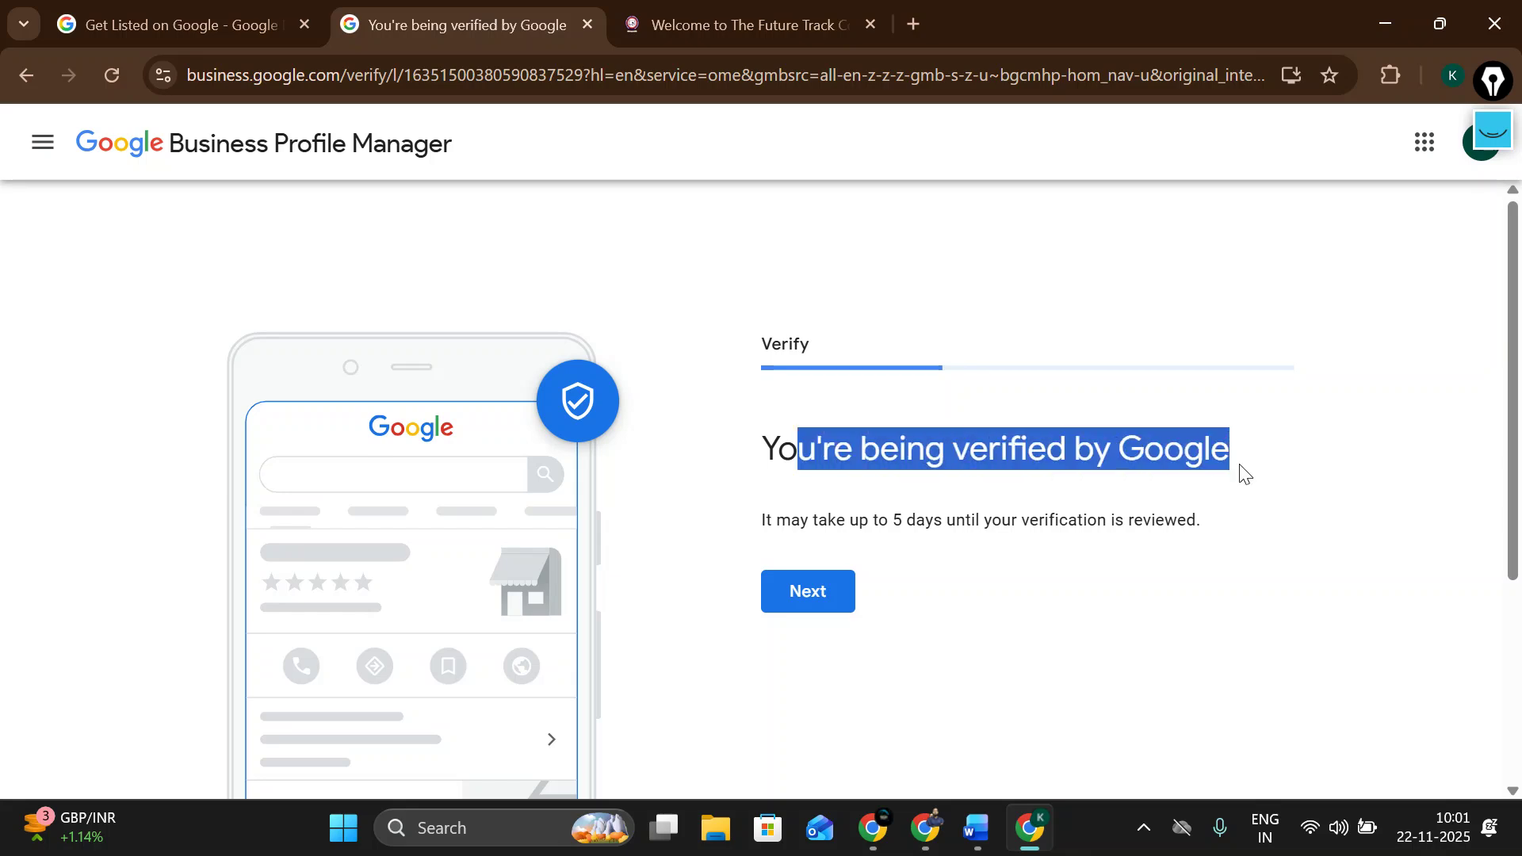
# Mark Sunday and Monday as open 24 hours and save the opening hours.
pyautogui.click(843, 585)
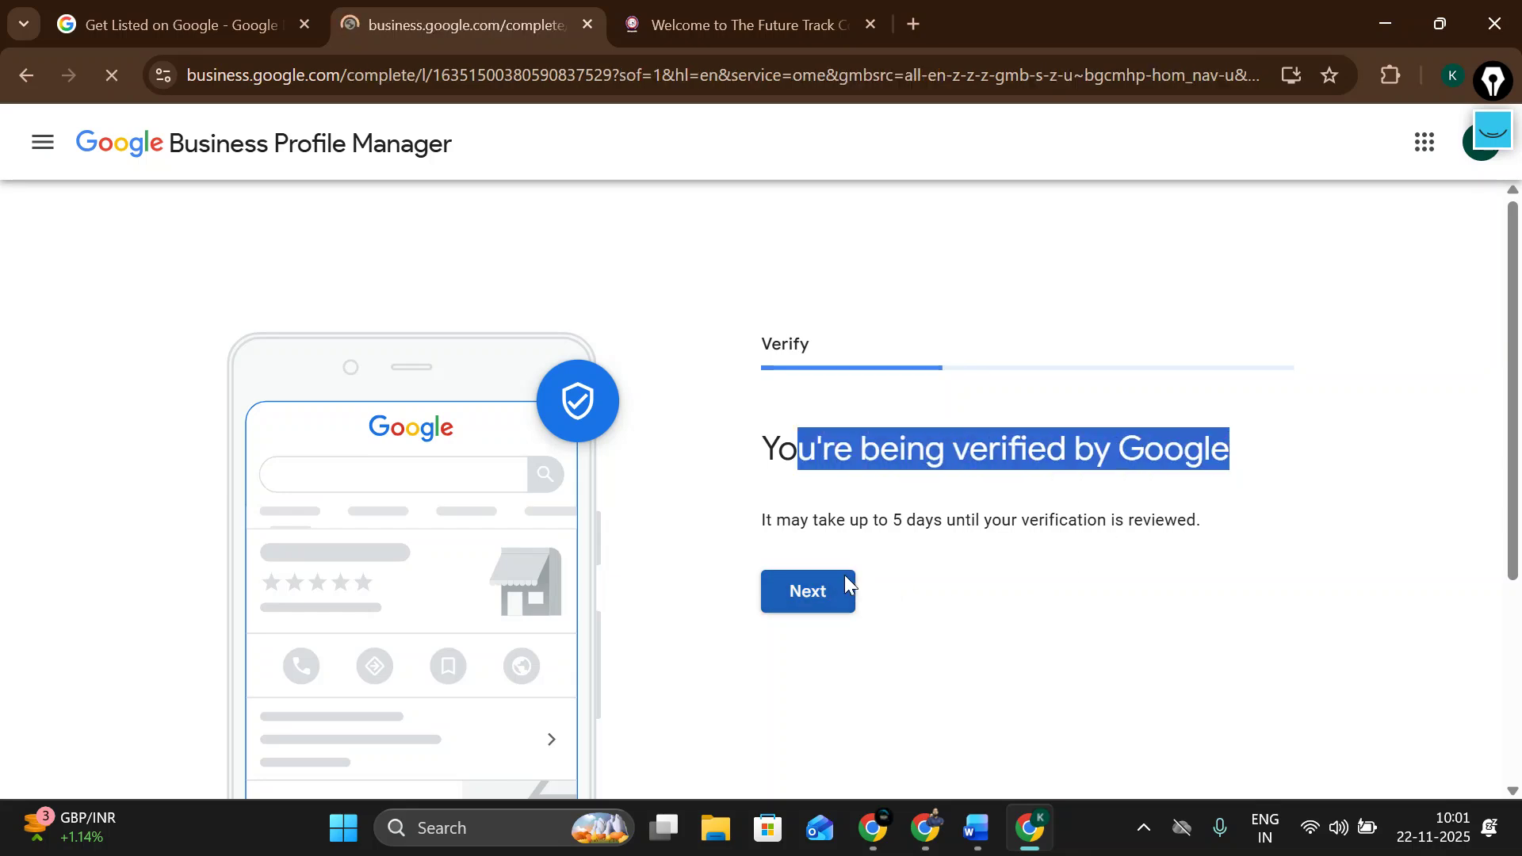
pyautogui.scroll(-3, 832, 539)
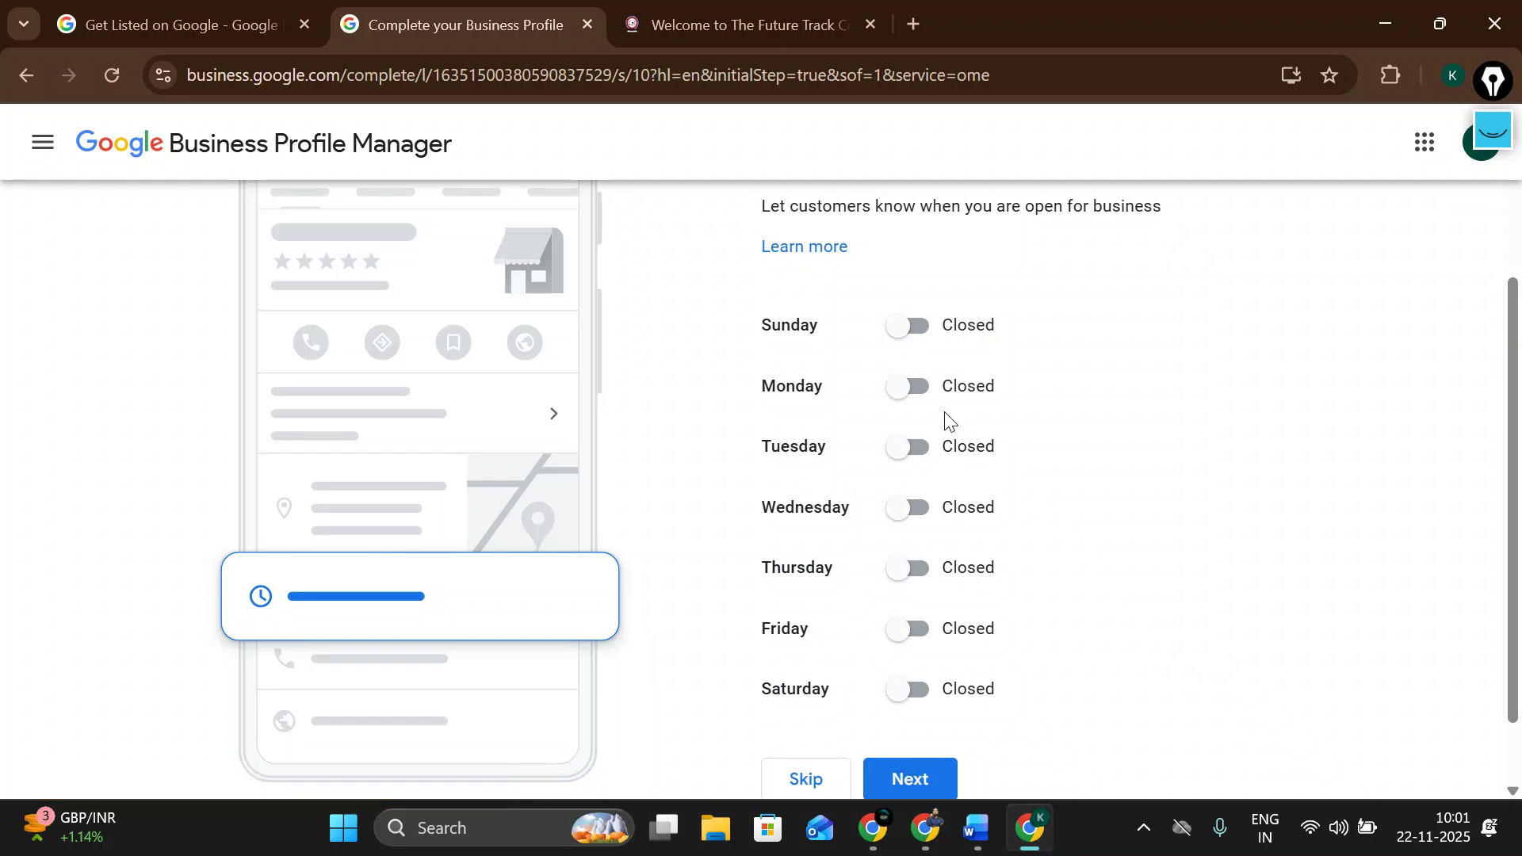
pyautogui.click(904, 325)
pyautogui.click(783, 375)
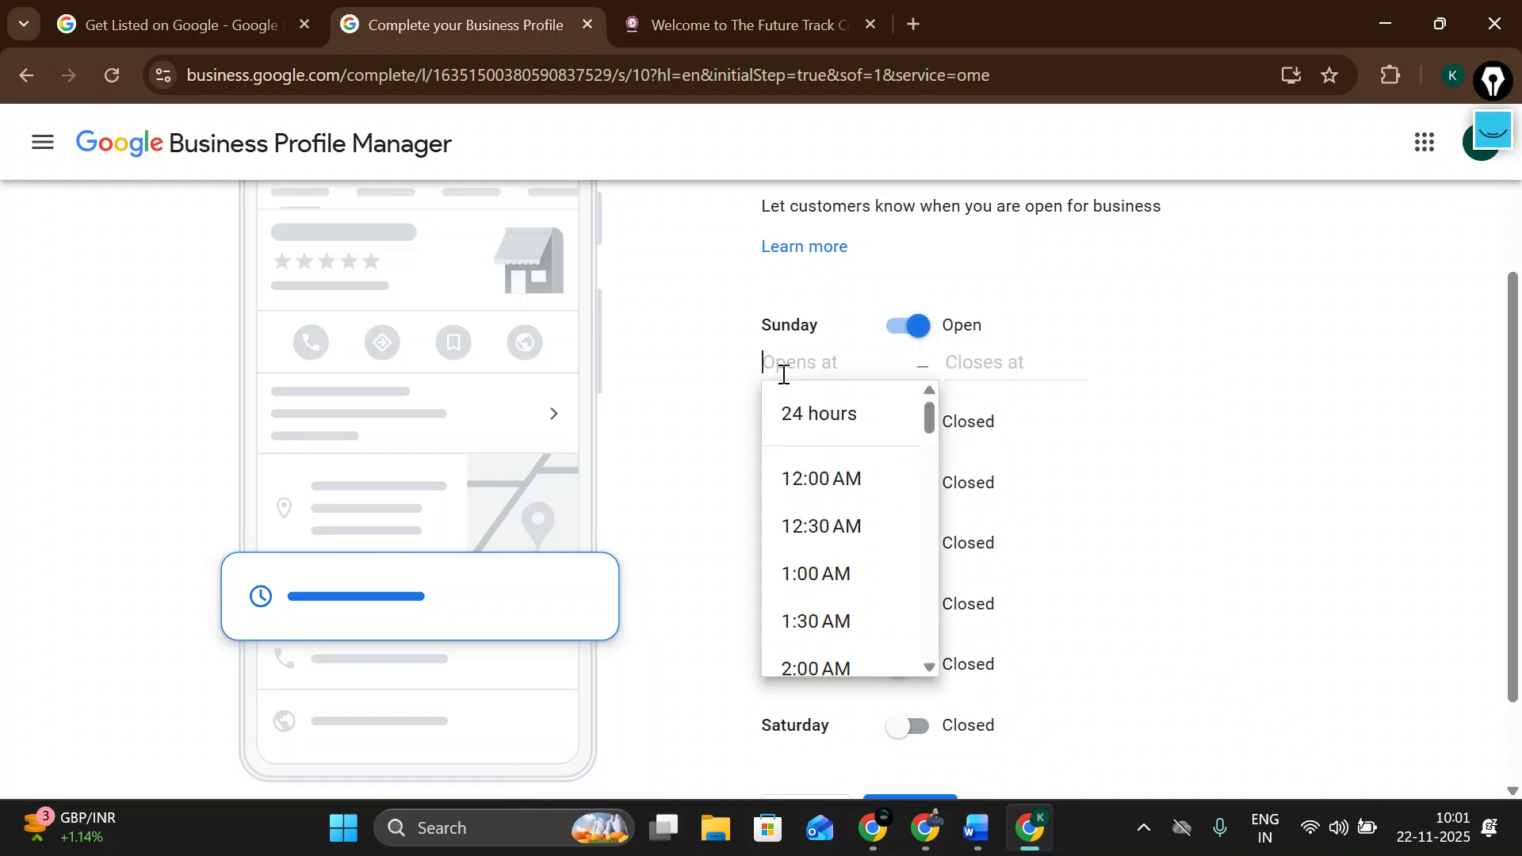
pyautogui.click(823, 420)
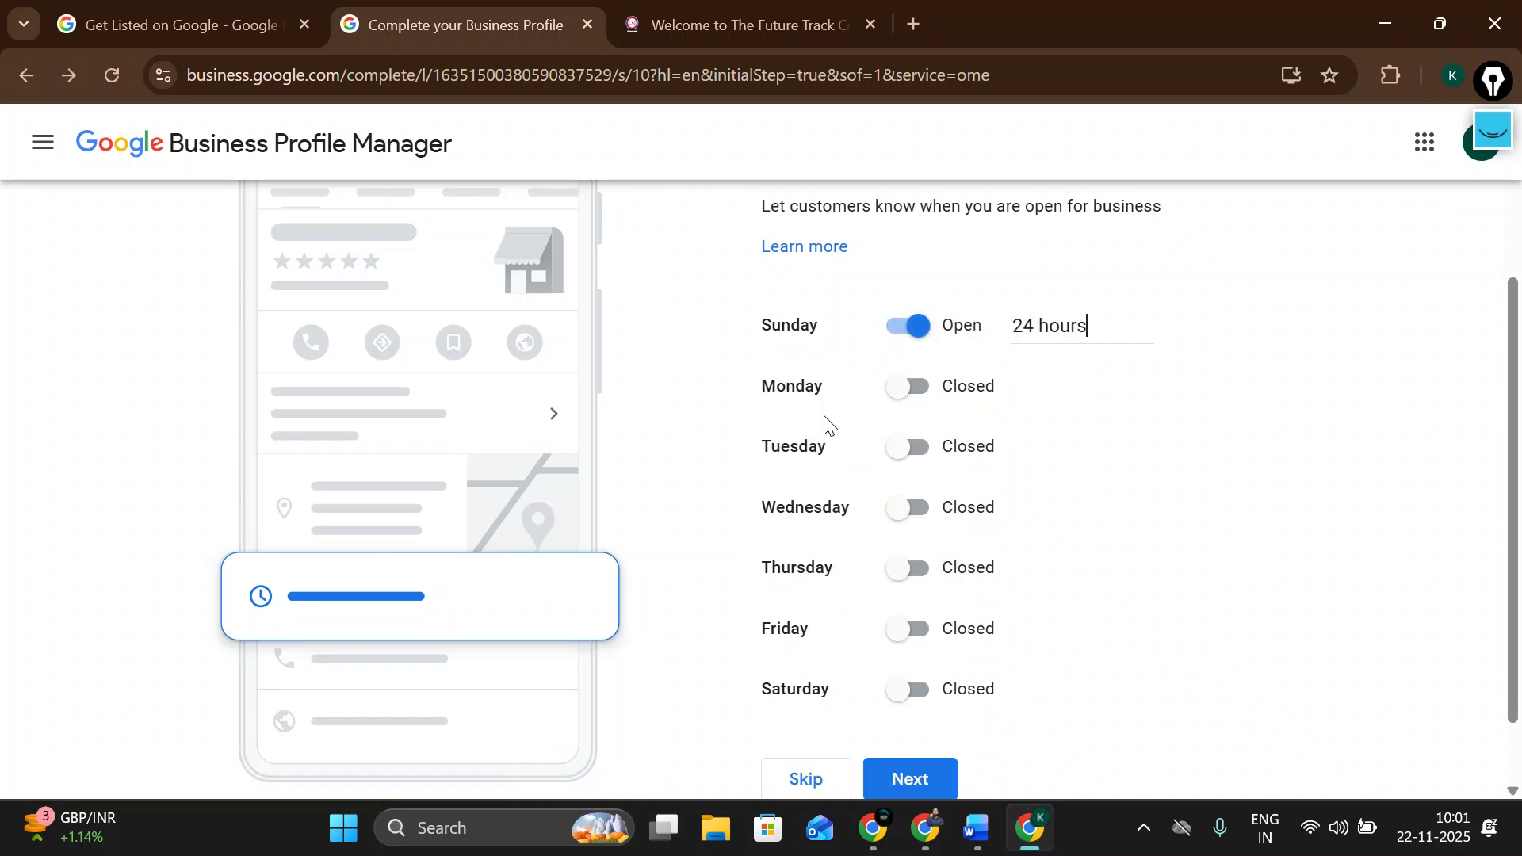
pyautogui.click(904, 387)
pyautogui.click(906, 476)
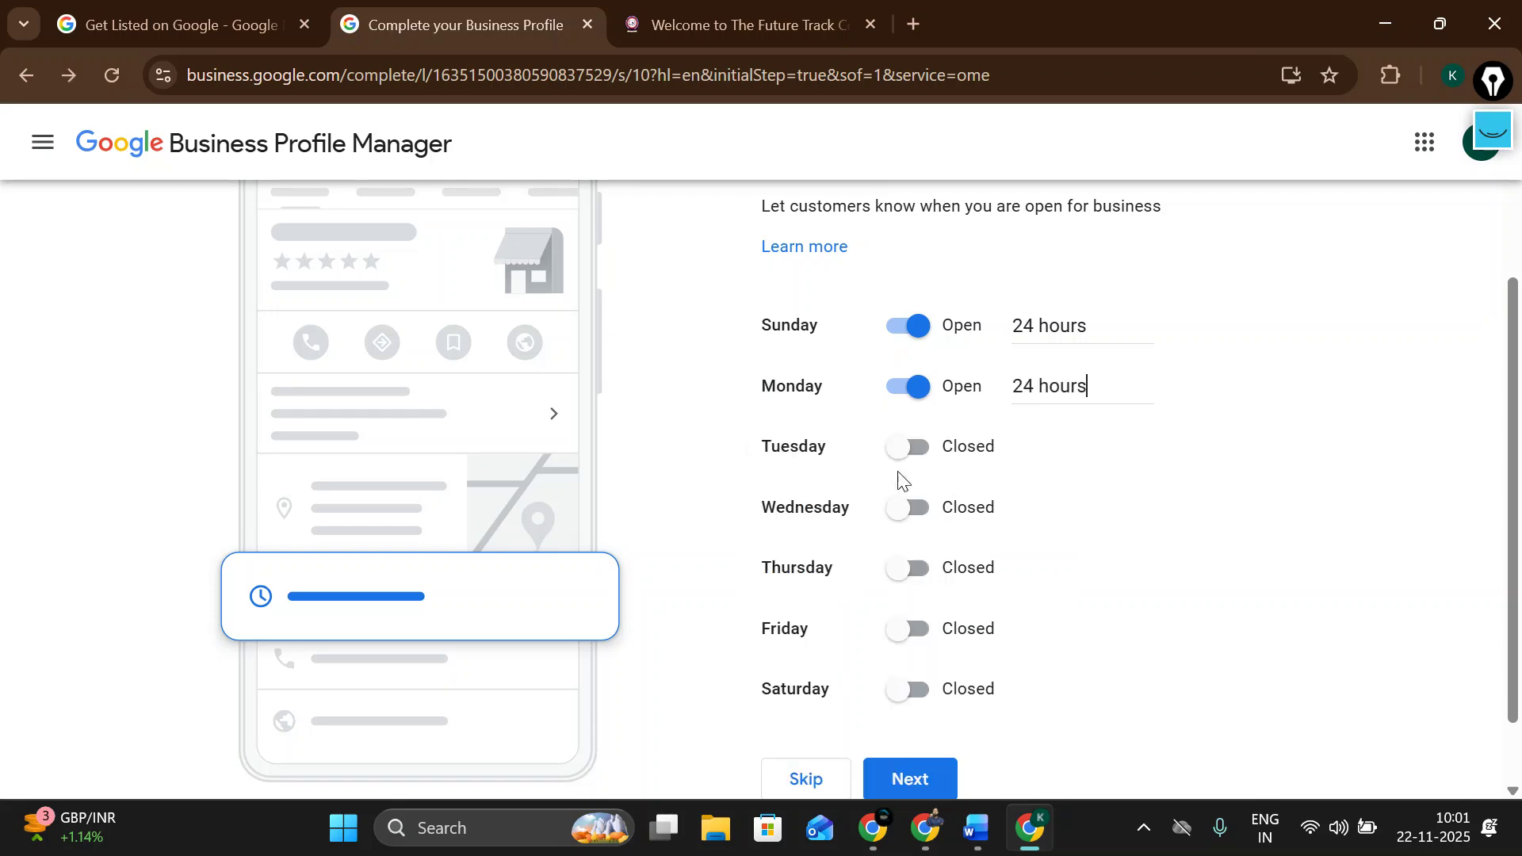
pyautogui.scroll(-2, 909, 456)
pyautogui.click(897, 694)
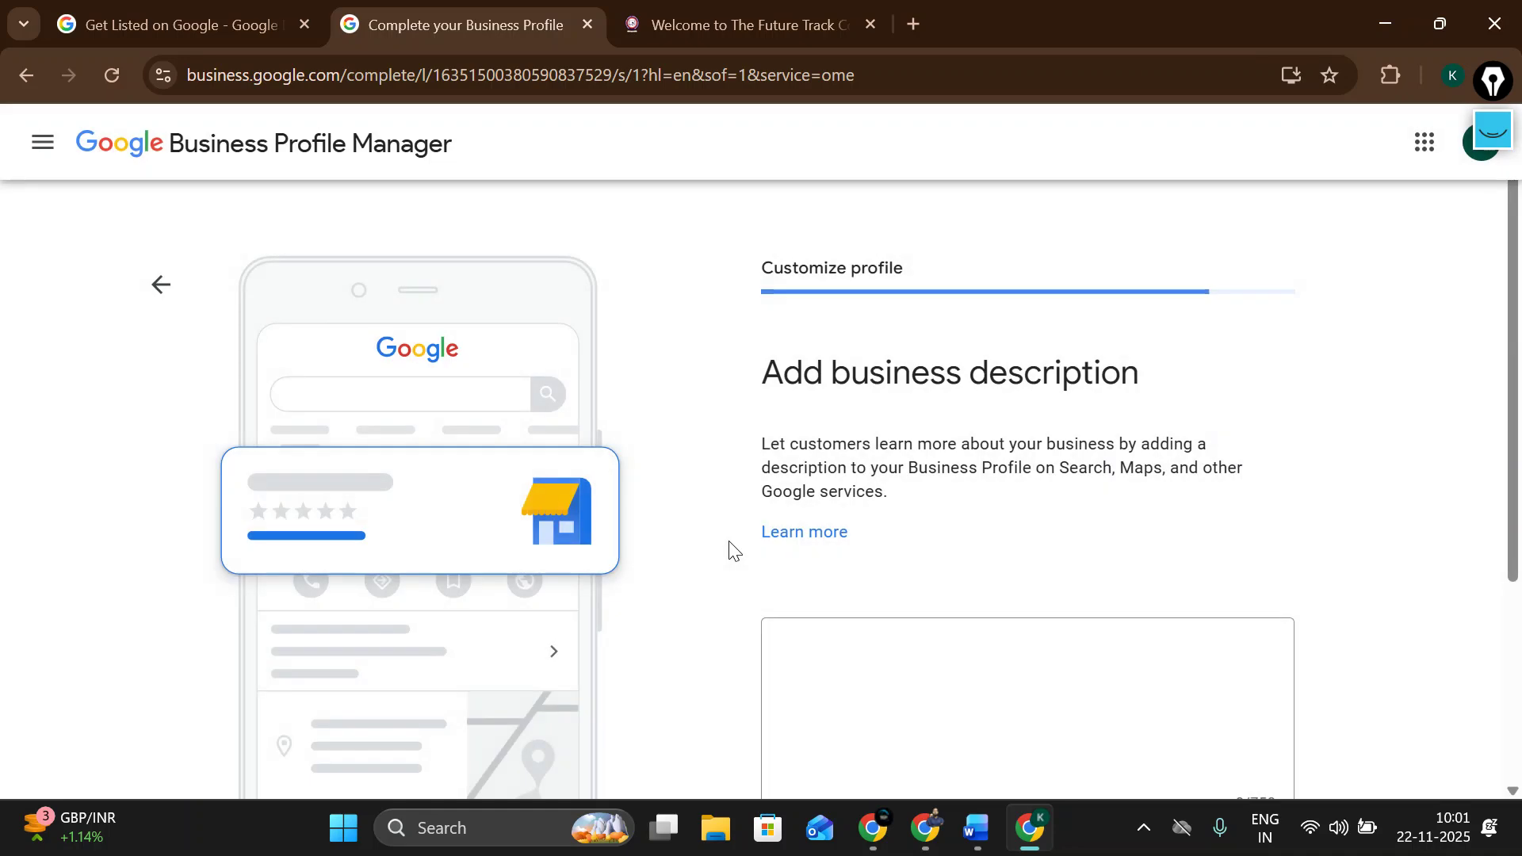
pyautogui.scroll(-3, 911, 489)
# Leave the description box empty and bring up the 'the future track computer education' search results window.
pyautogui.click(874, 415)
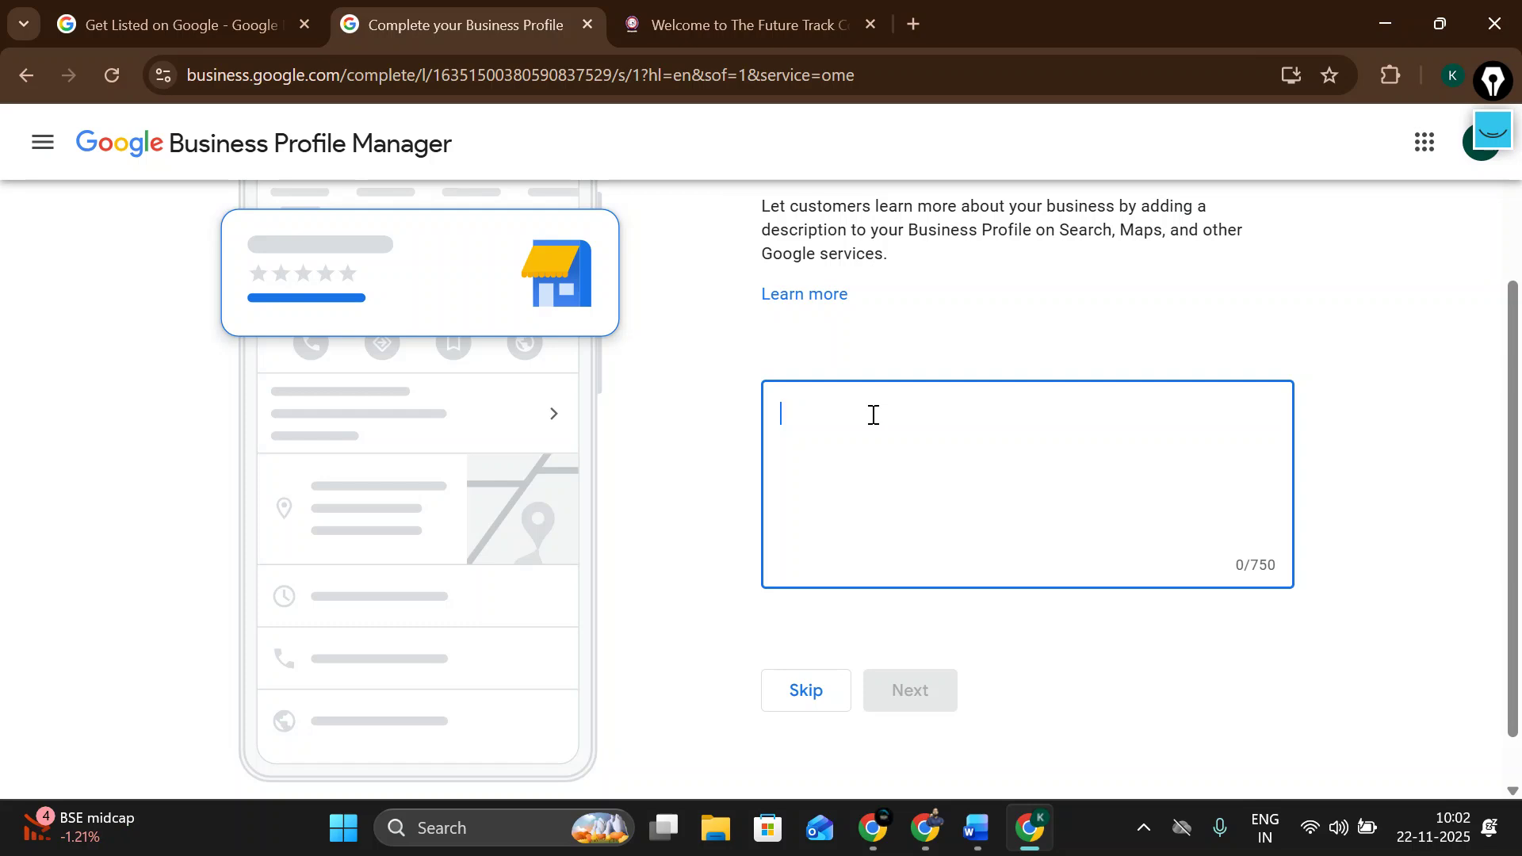
pyautogui.click(866, 828)
pyautogui.click(745, 697)
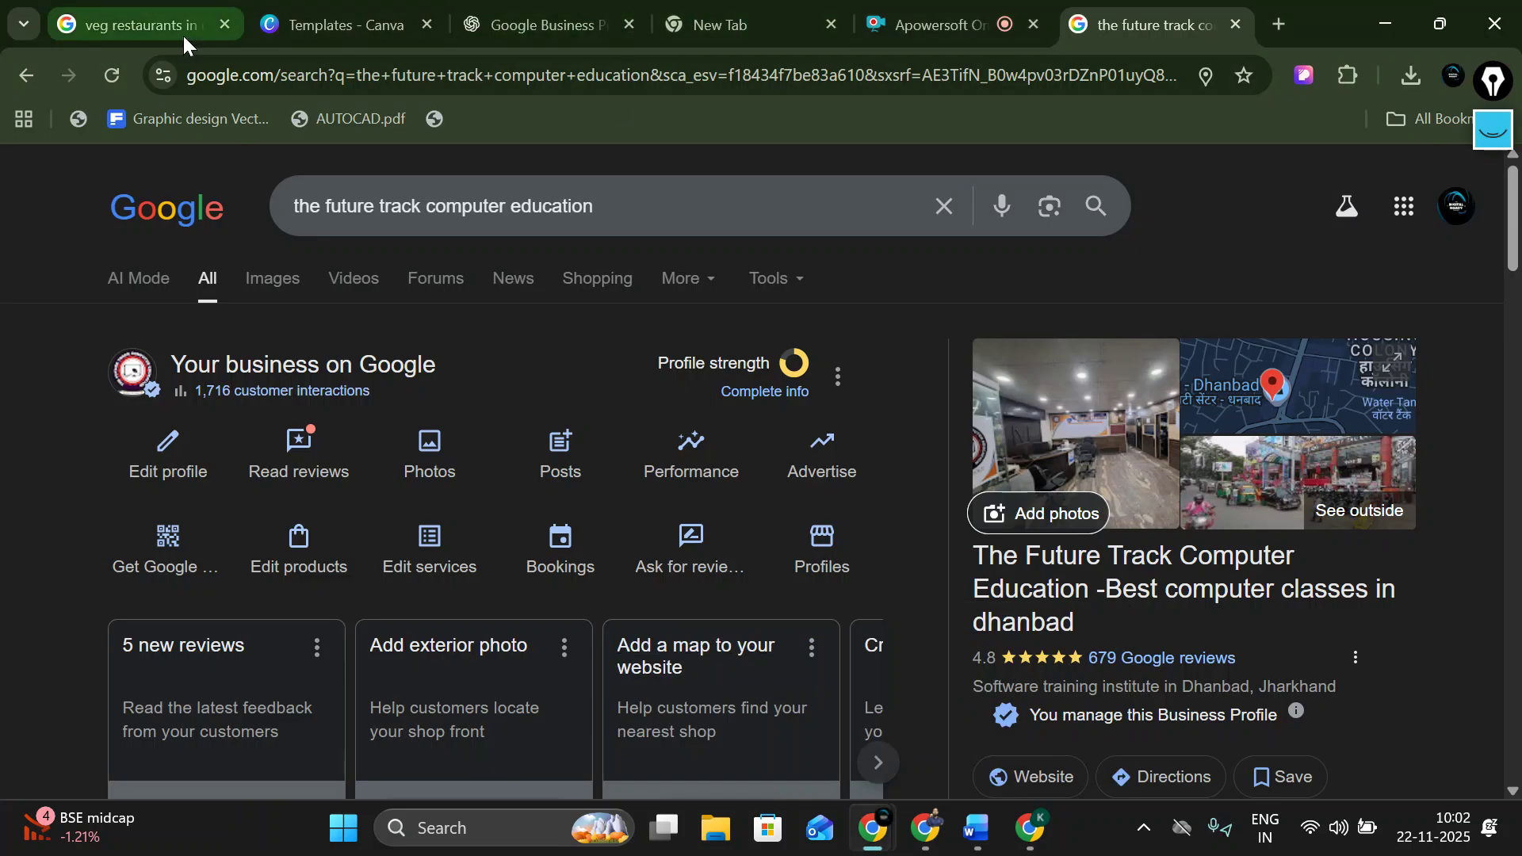
# In a new ChatGPT chat, begin a prompt naming the profile Rana Grocery Store, City Center Dhanbad.
pyautogui.click(500, 4)
pyautogui.click(150, 273)
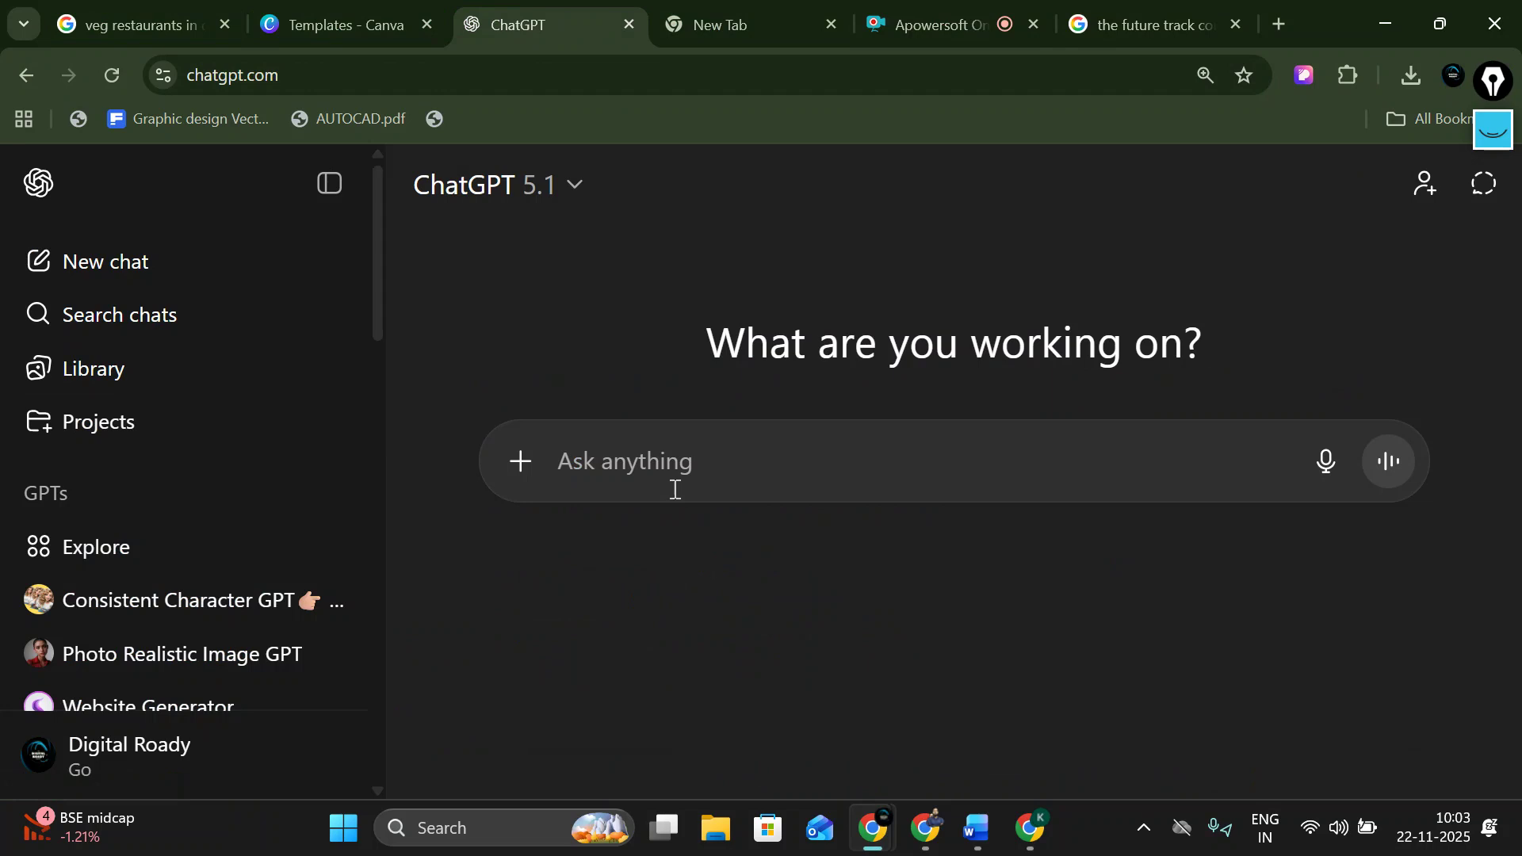
pyautogui.write('i want')
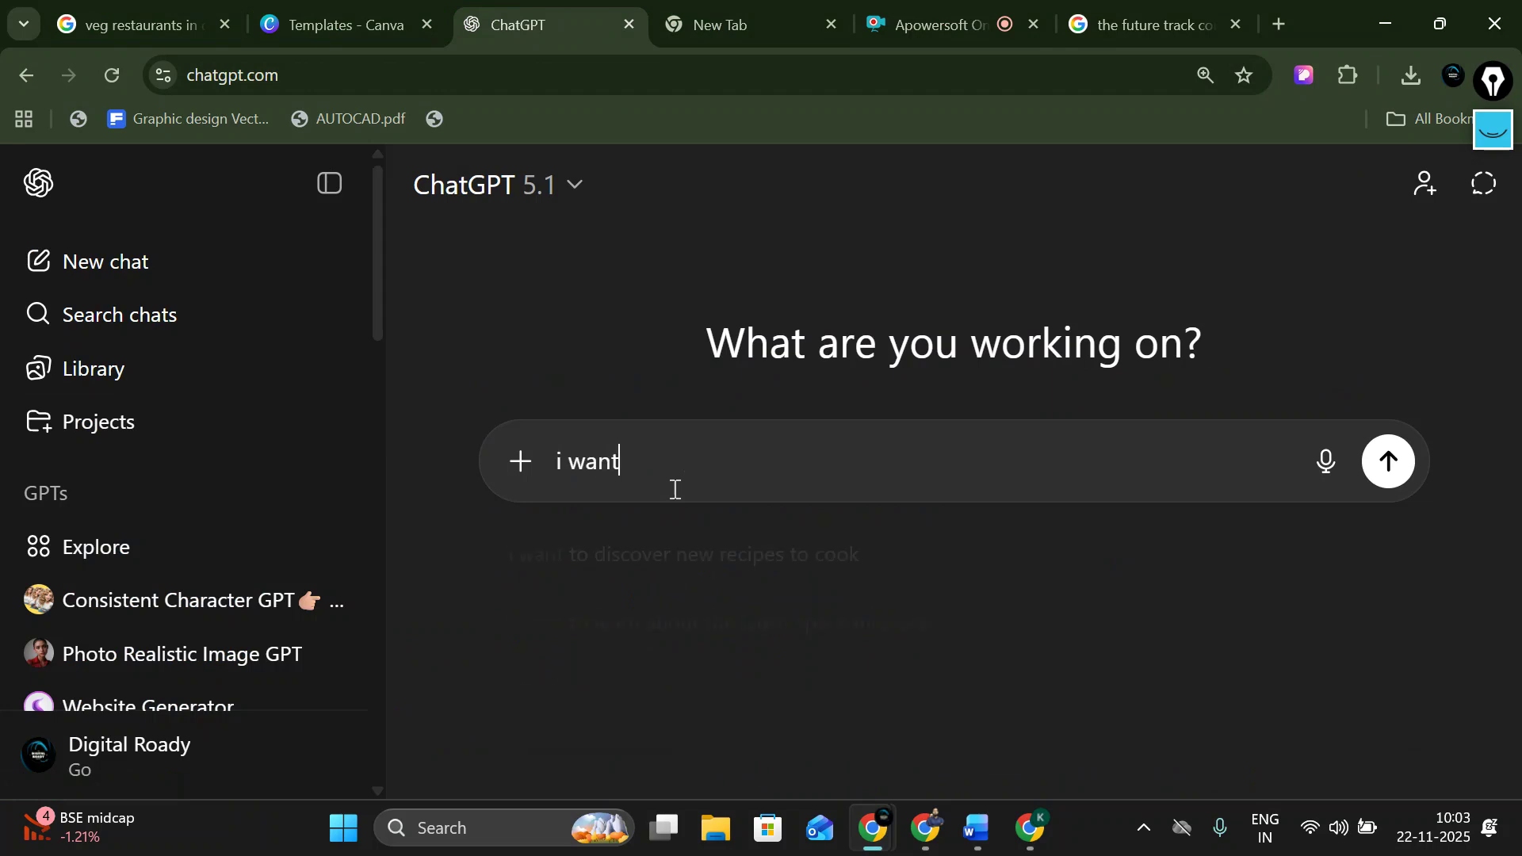
pyautogui.write(' to create a')
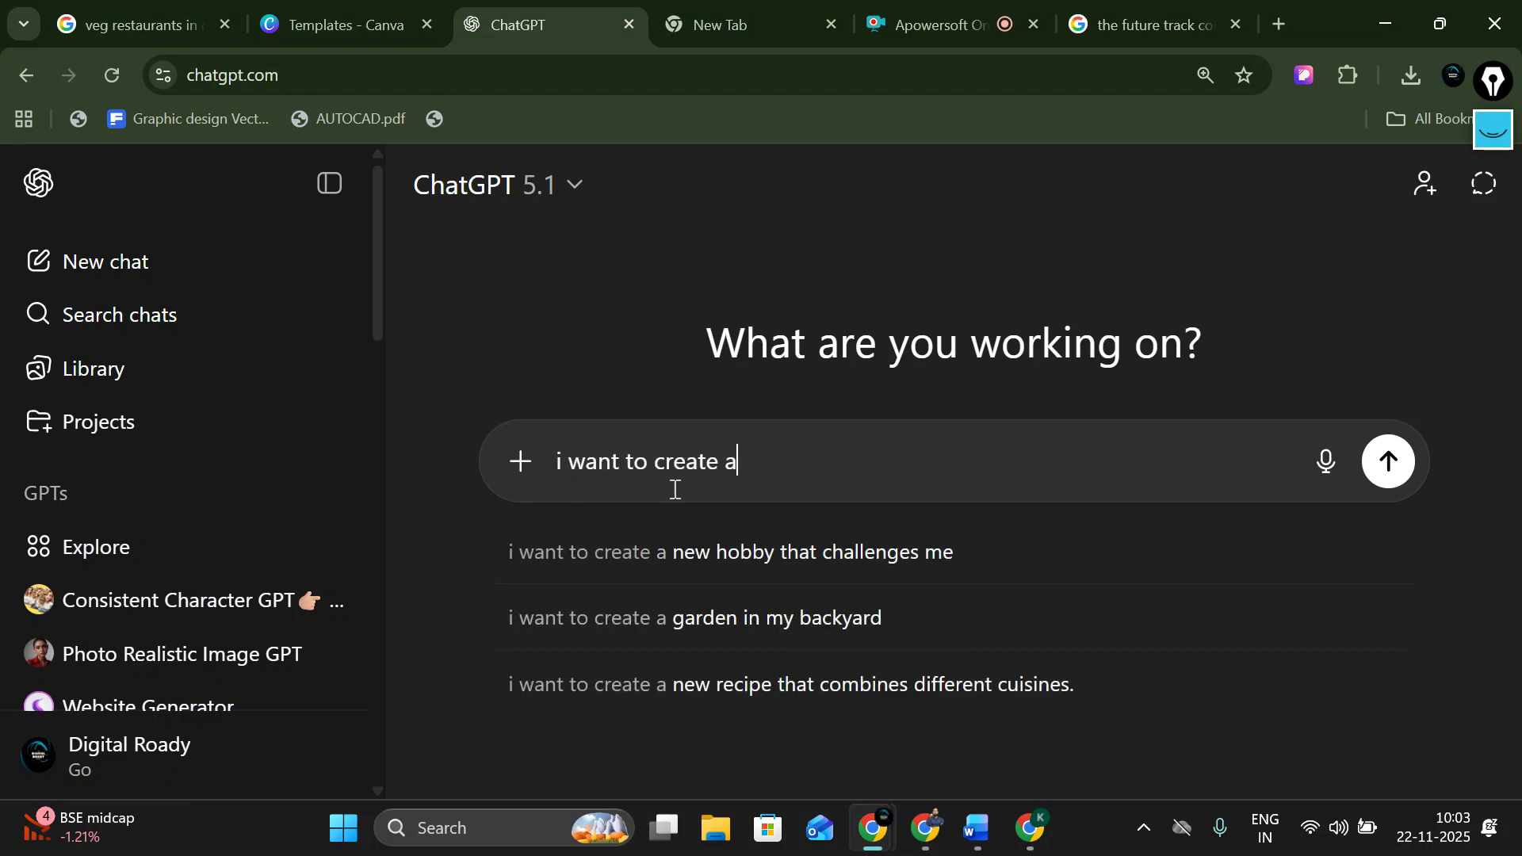
pyautogui.press('BackSpace')
pyautogui.write('google buis')
pyautogui.press('BackSpace')
pyautogui.press('BackSpace')
pyautogui.write('siness p')
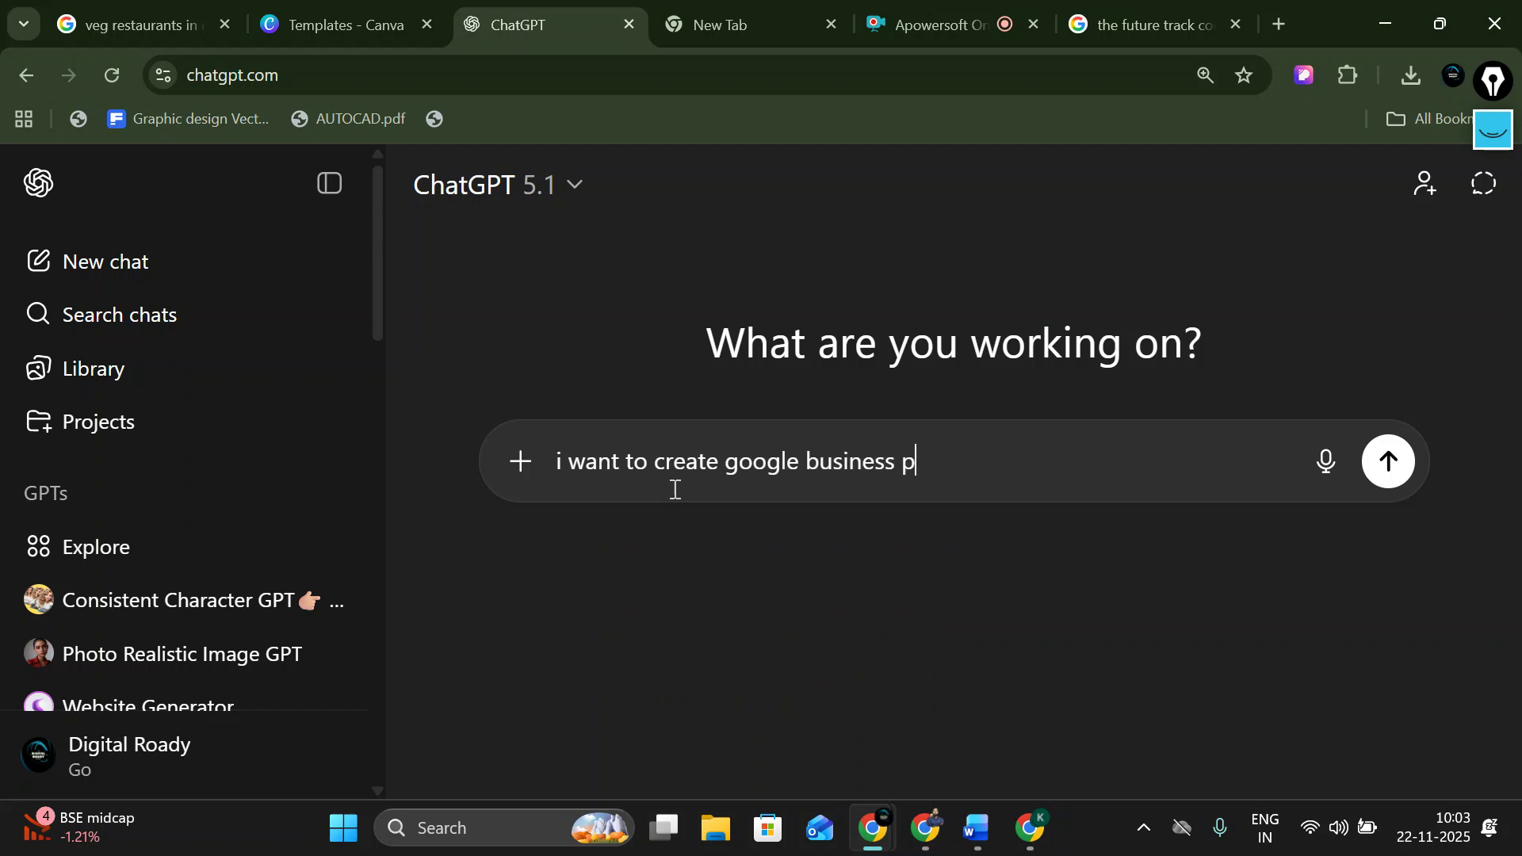
pyautogui.write('rofile name is ')
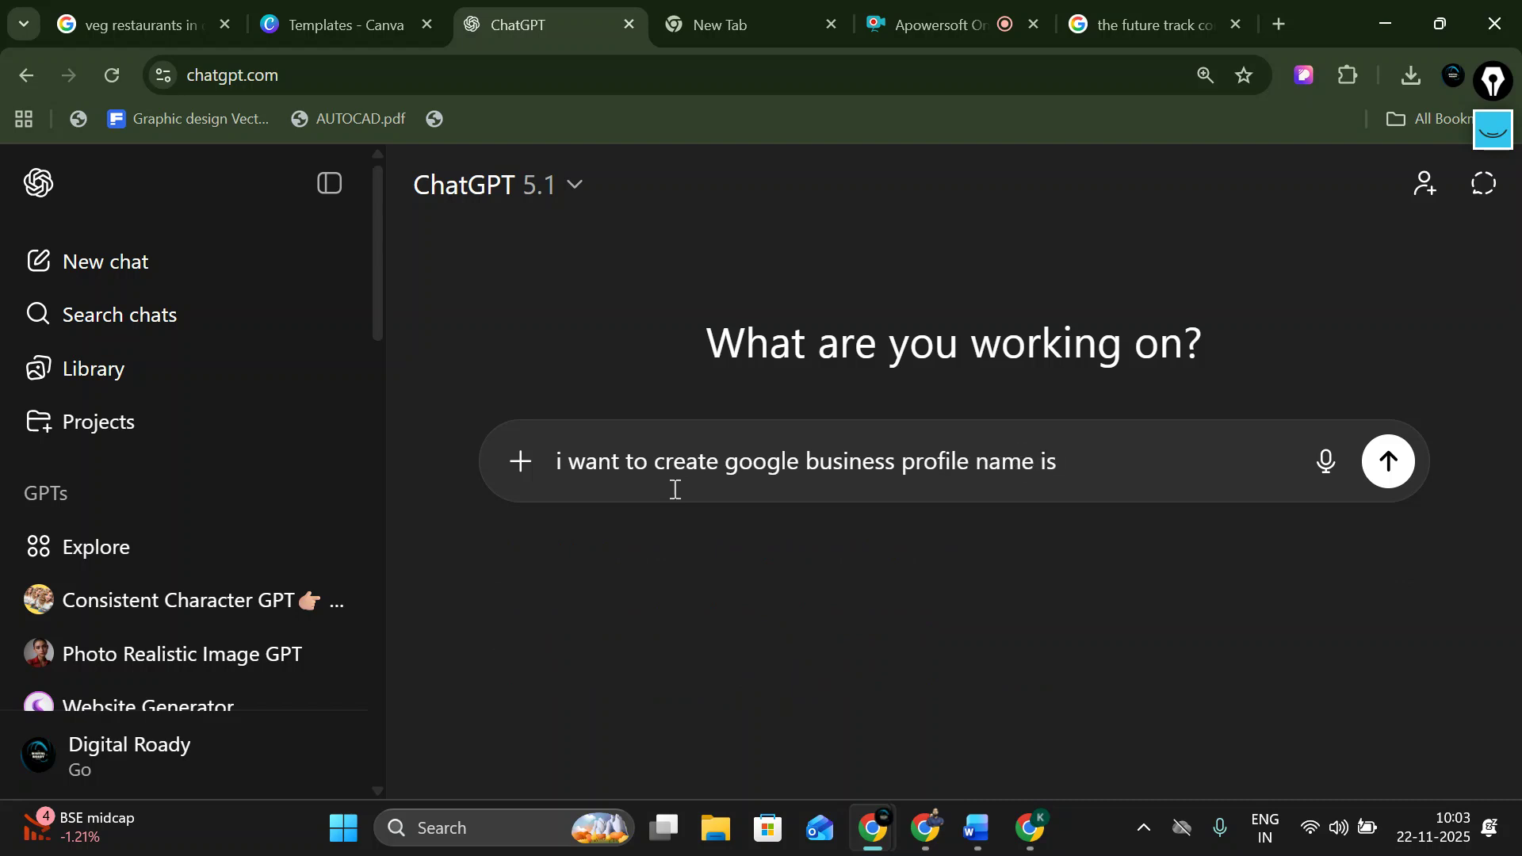
pyautogui.write('ram gorcery')
pyautogui.press('BackSpace')
pyautogui.press('BackSpace')
pyautogui.press('BackSpace')
pyautogui.press('BackSpace')
pyautogui.press('BackSpace')
pyautogui.press('BackSpace')
pyautogui.write('roc')
pyautogui.press('BackSpace')
pyautogui.press('BackSpace')
pyautogui.press('BackSpace')
pyautogui.press('BackSpace')
pyautogui.press('BackSpace')
pyautogui.press('BackSpace')
pyautogui.press('BackSpace')
pyautogui.press('BackSpace')
pyautogui.write('rana grocery store')
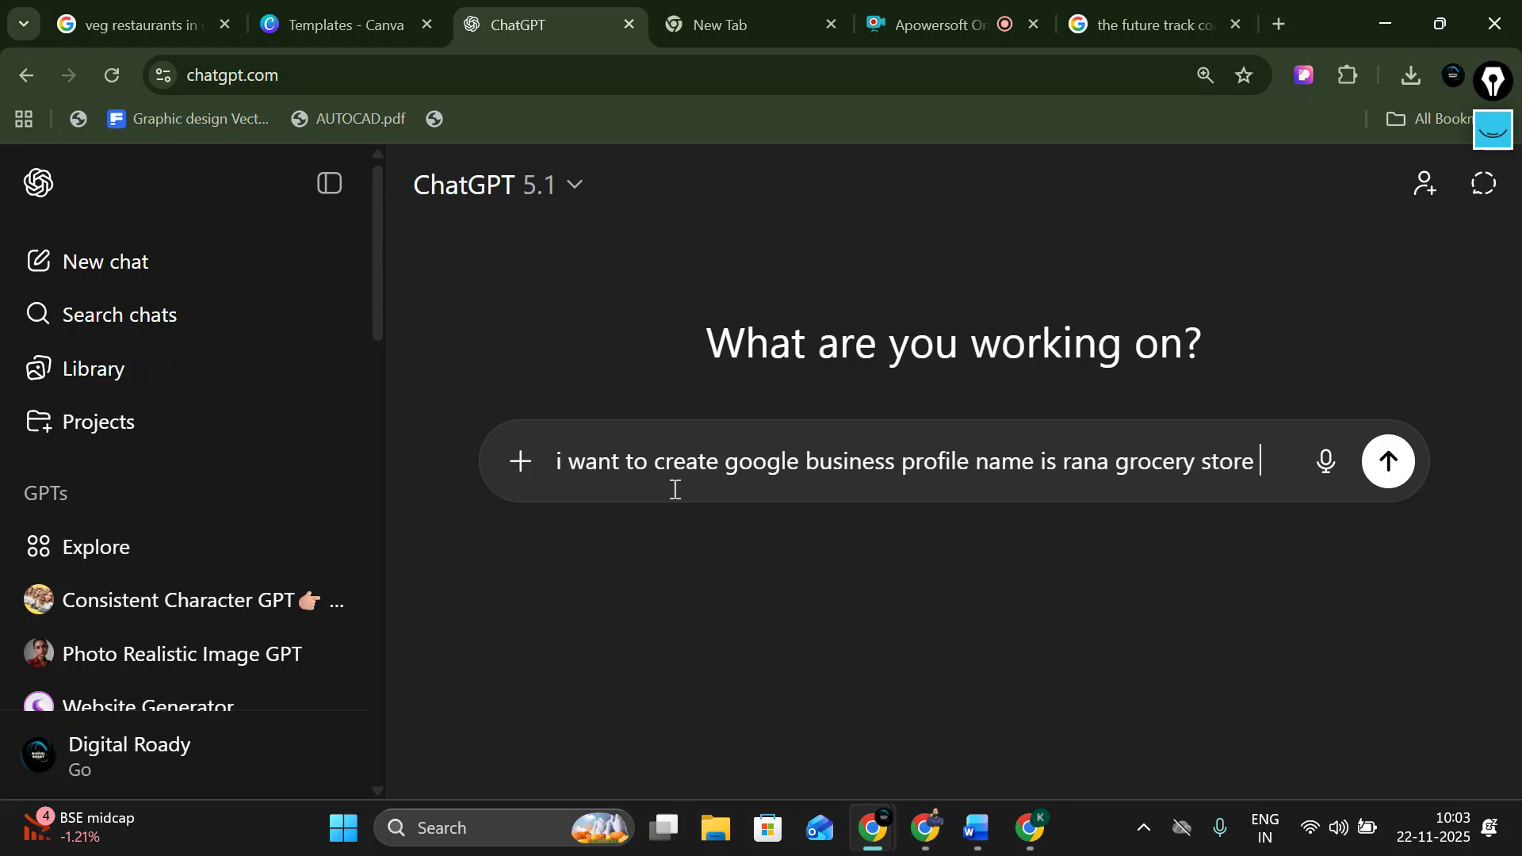
pyautogui.write(' city')
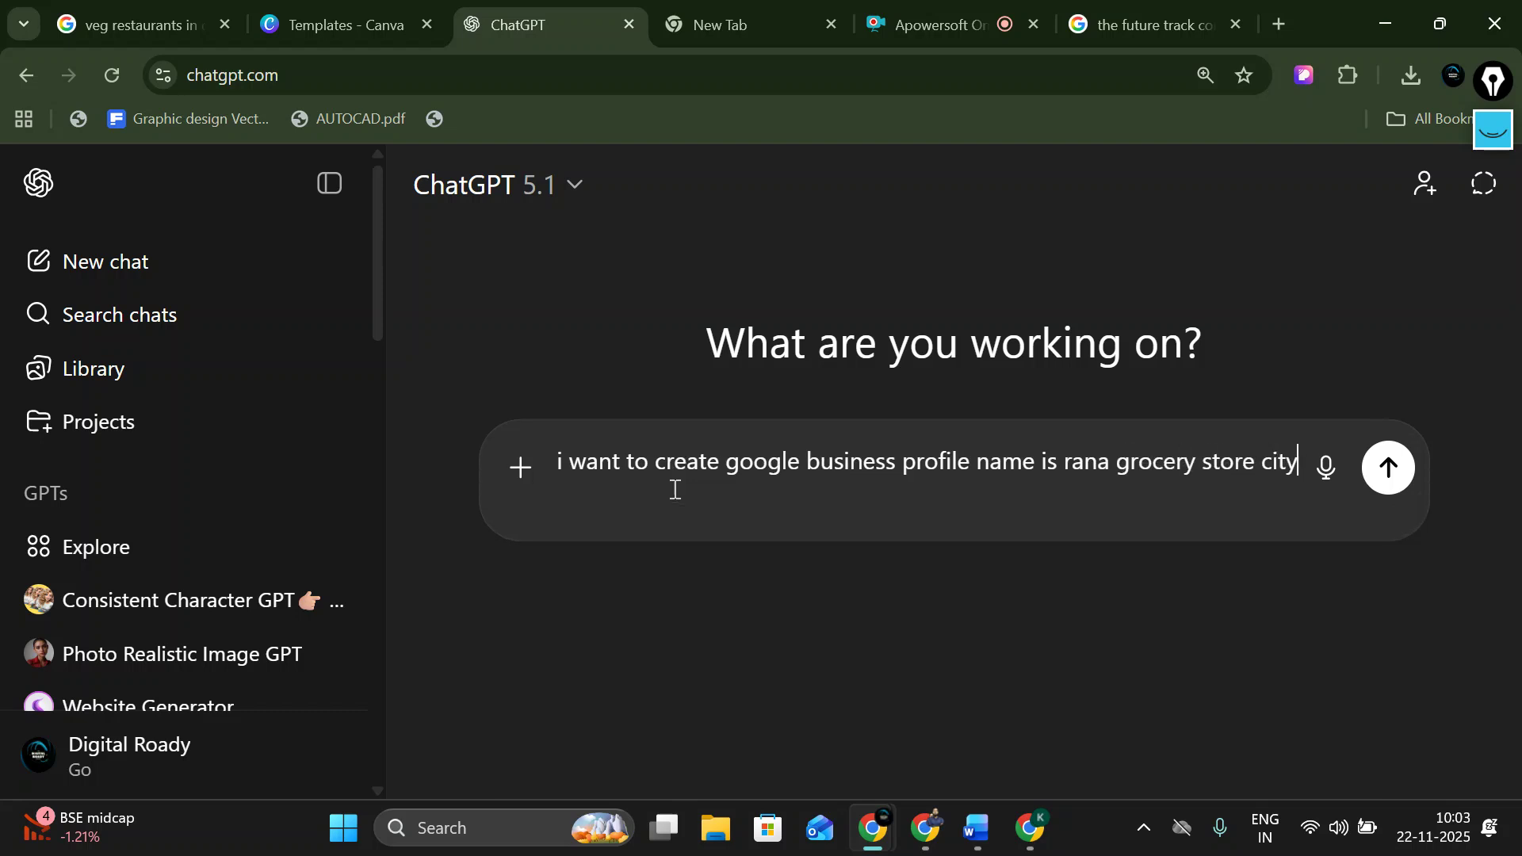
pyautogui.write(' center dhanbad i ')
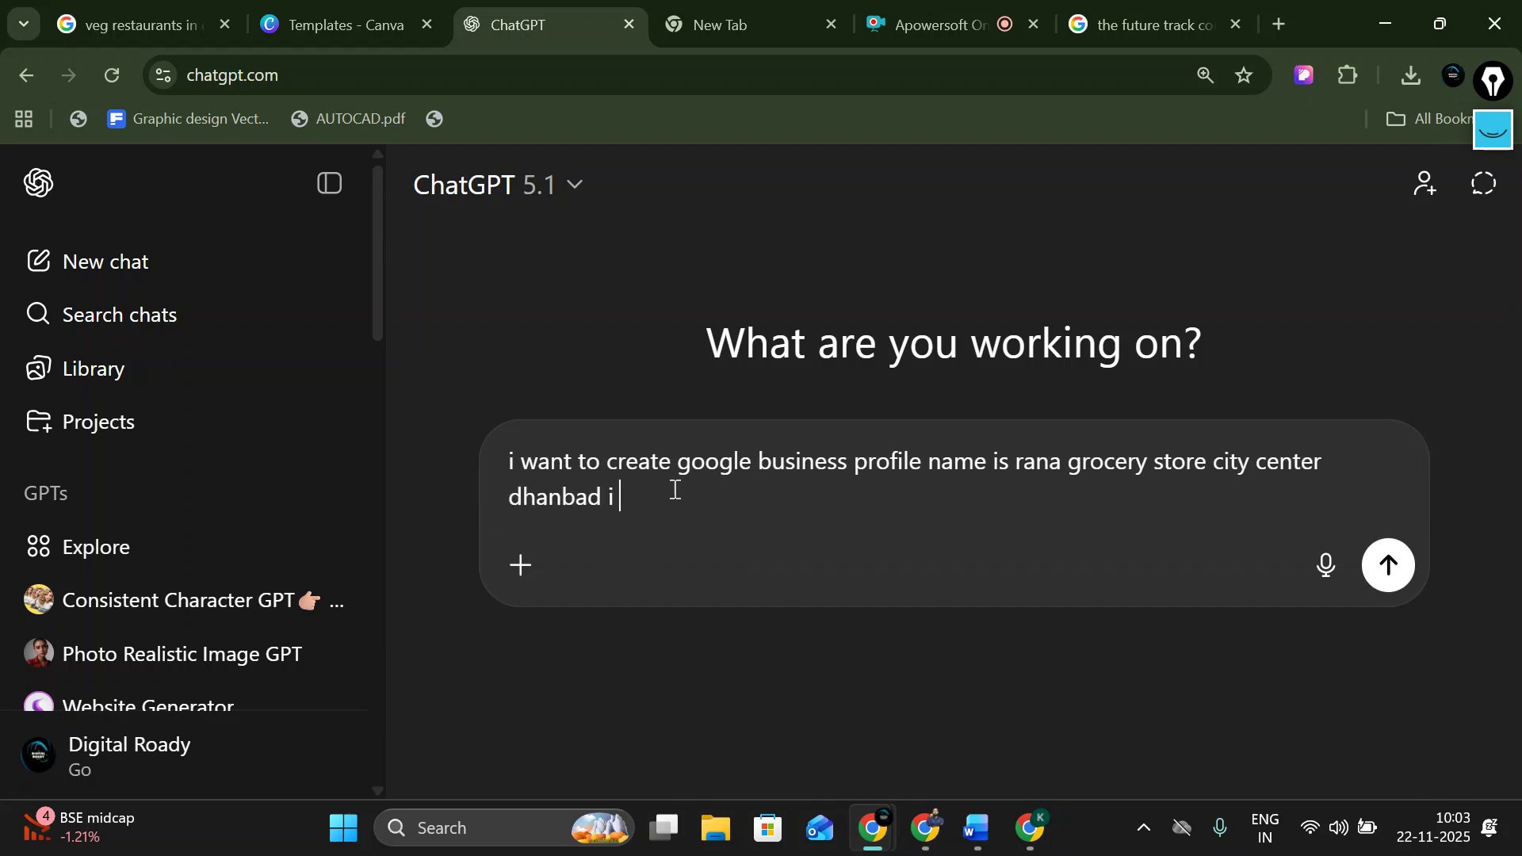
pyautogui.write('will give the descripat')
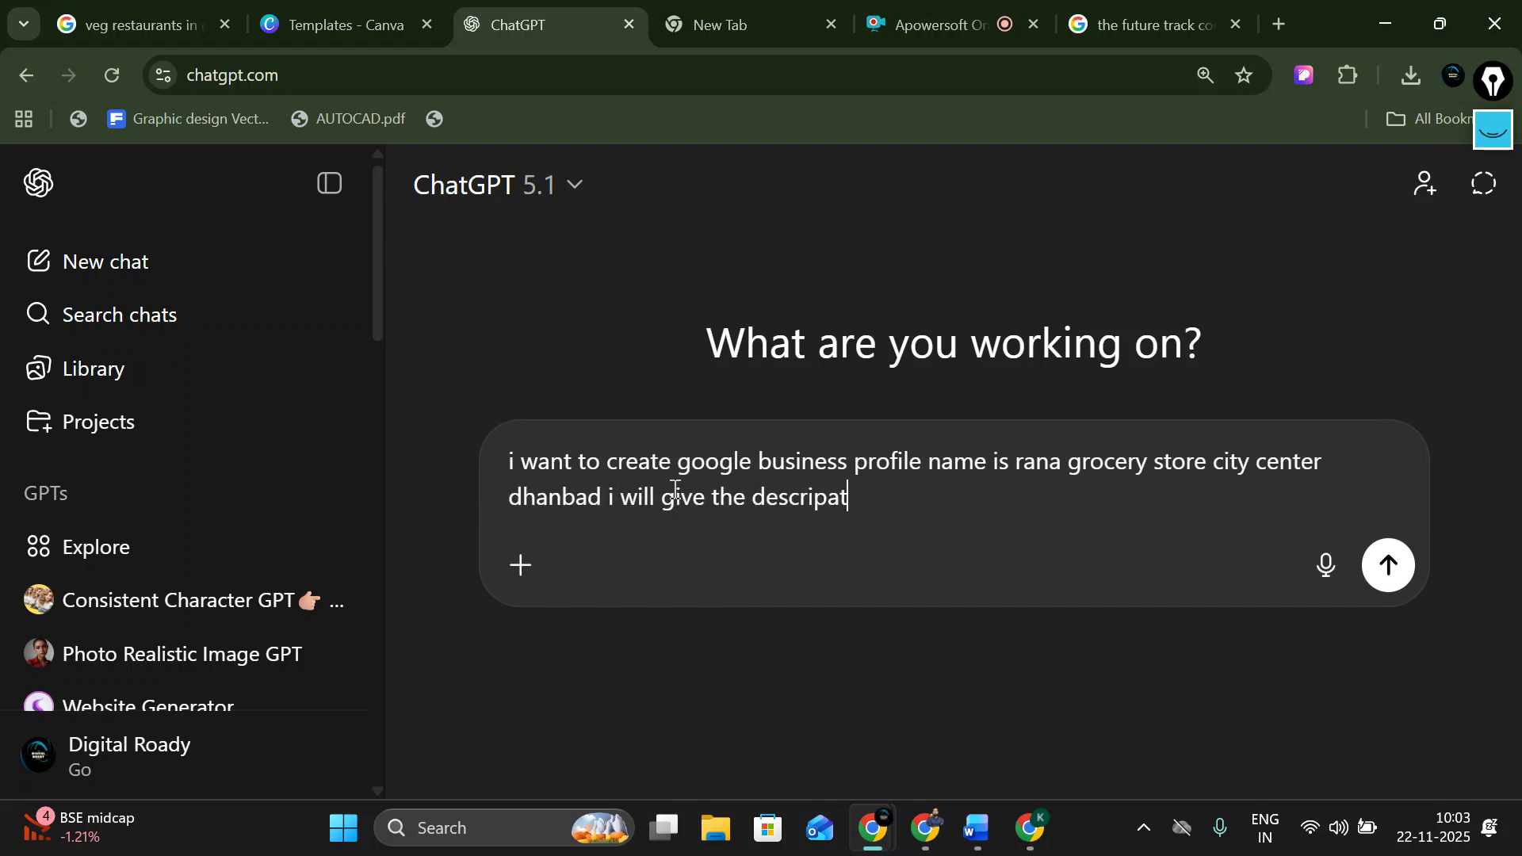
pyautogui.write('ion in google bus')
# Finish and send the request for a description within 750 characters with keywords for Dhanbad searches.
pyautogui.press('BackSpace')
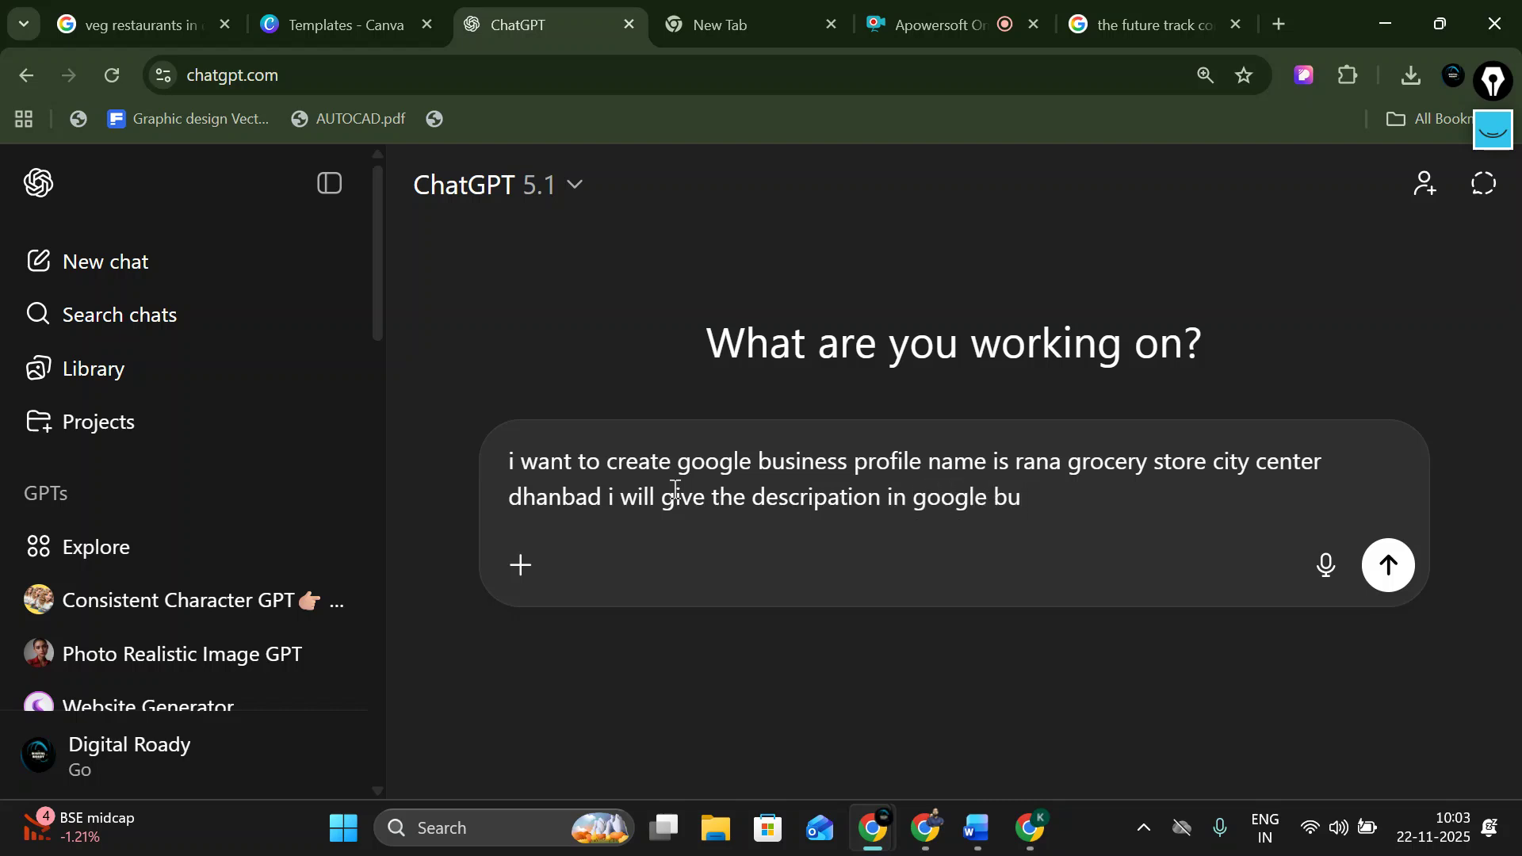
pyautogui.press('BackSpace')
pyautogui.write('s')
pyautogui.press('BackSpace')
pyautogui.write('usiness profile in')
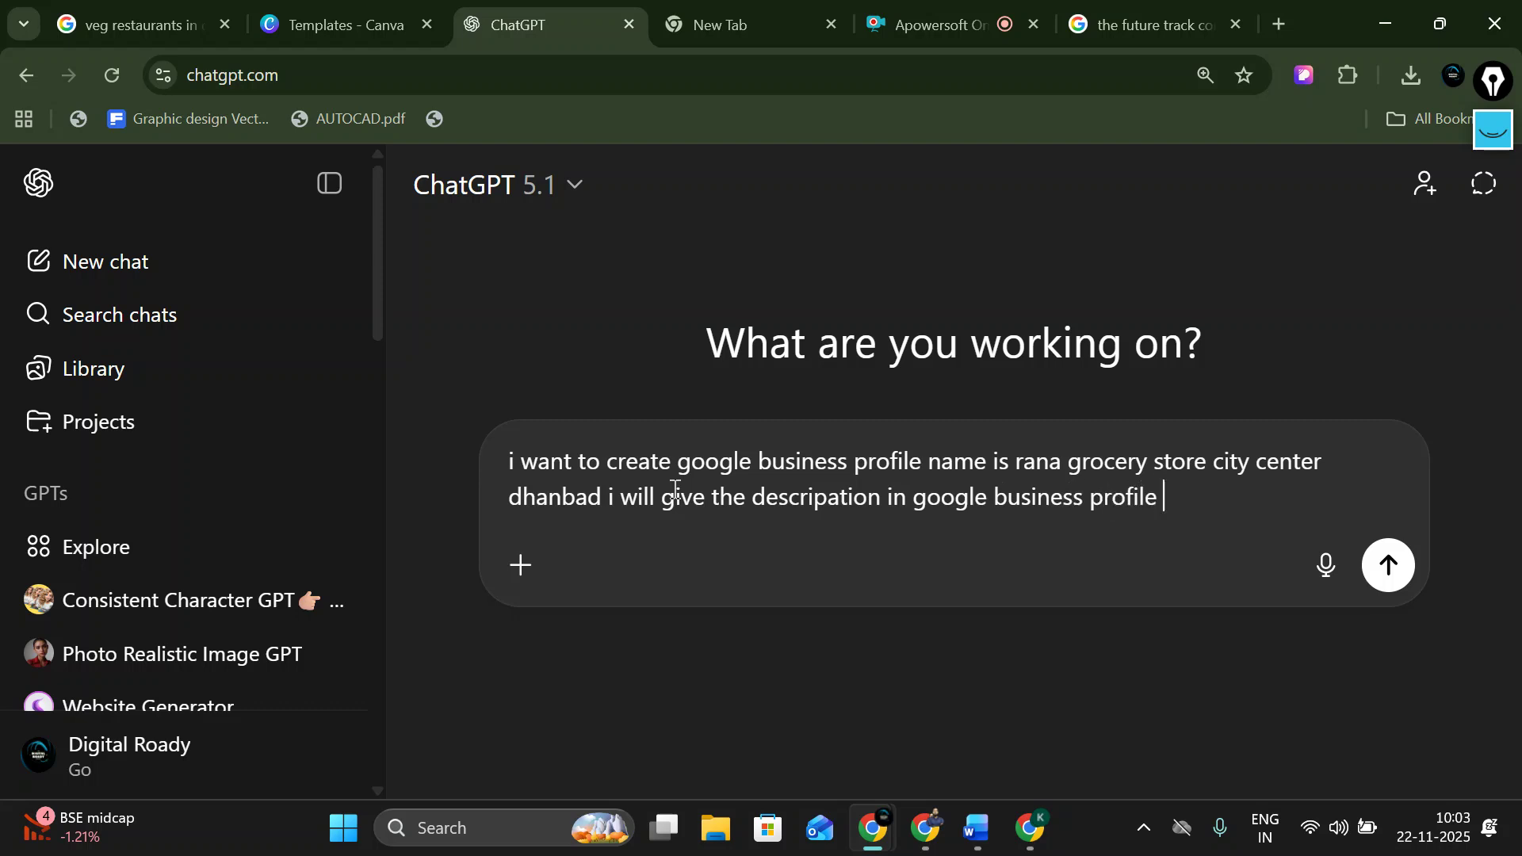
pyautogui.press('BackSpace')
pyautogui.press('BackSpace')
pyautogui.write('with in 750 ')
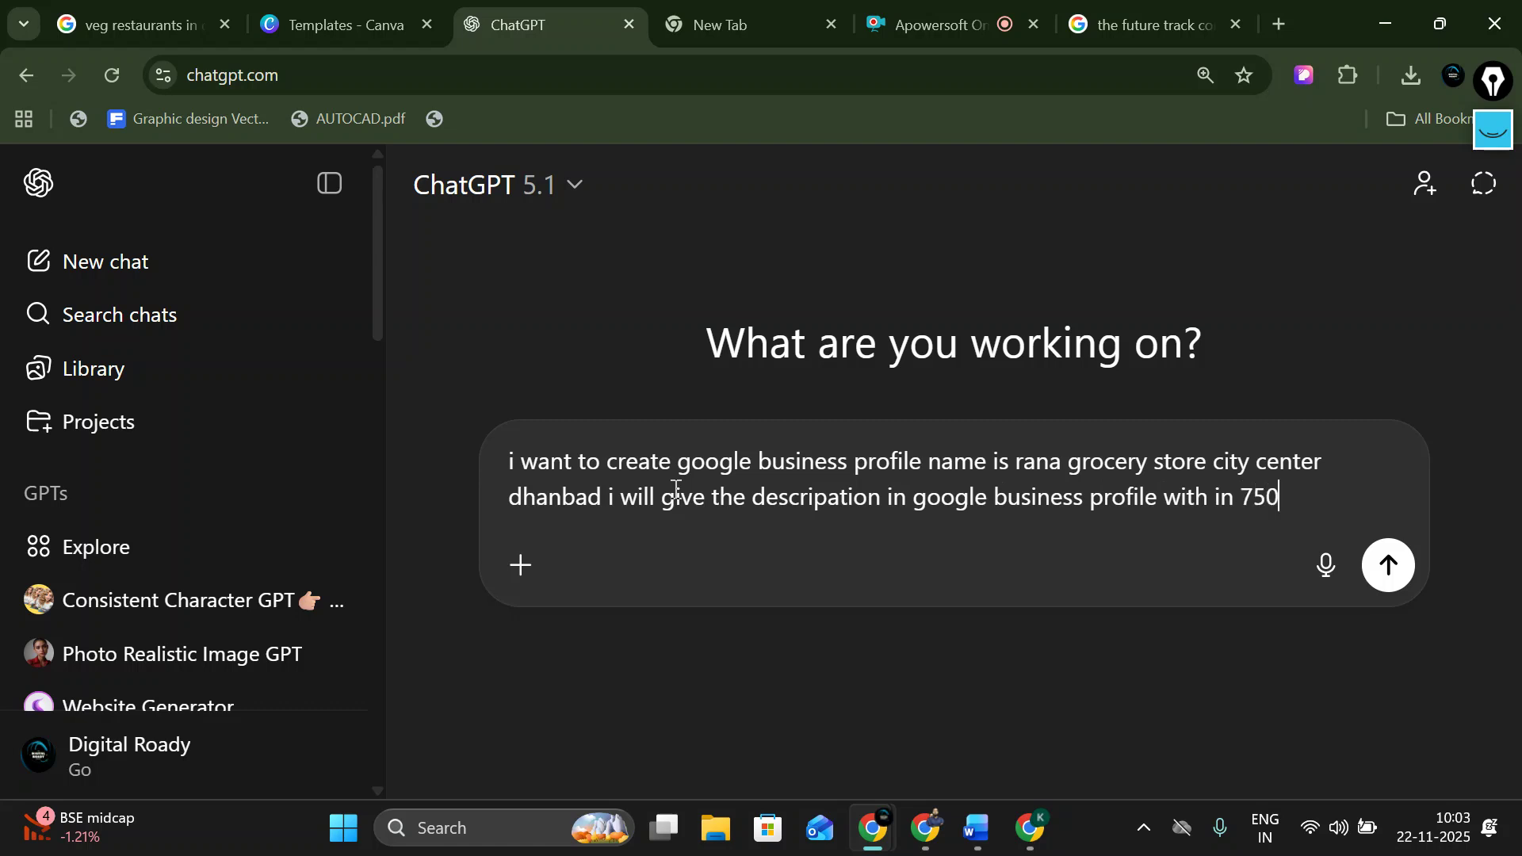
pyautogui.write('chara')
pyautogui.press('BackSpace')
pyautogui.press('BackSpace')
pyautogui.write('aracter add ')
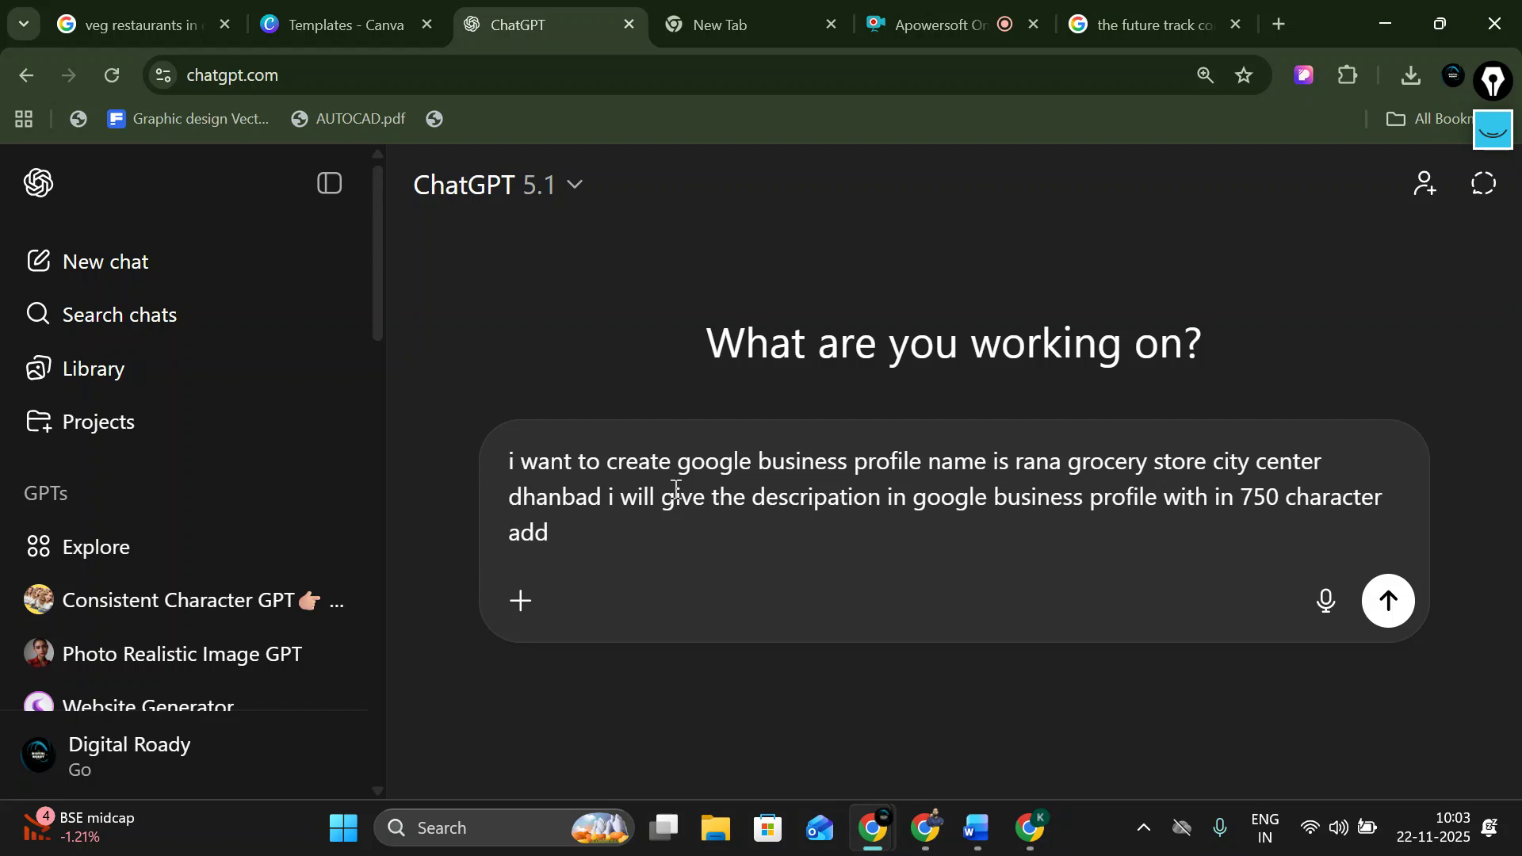
pyautogui.write('some important ')
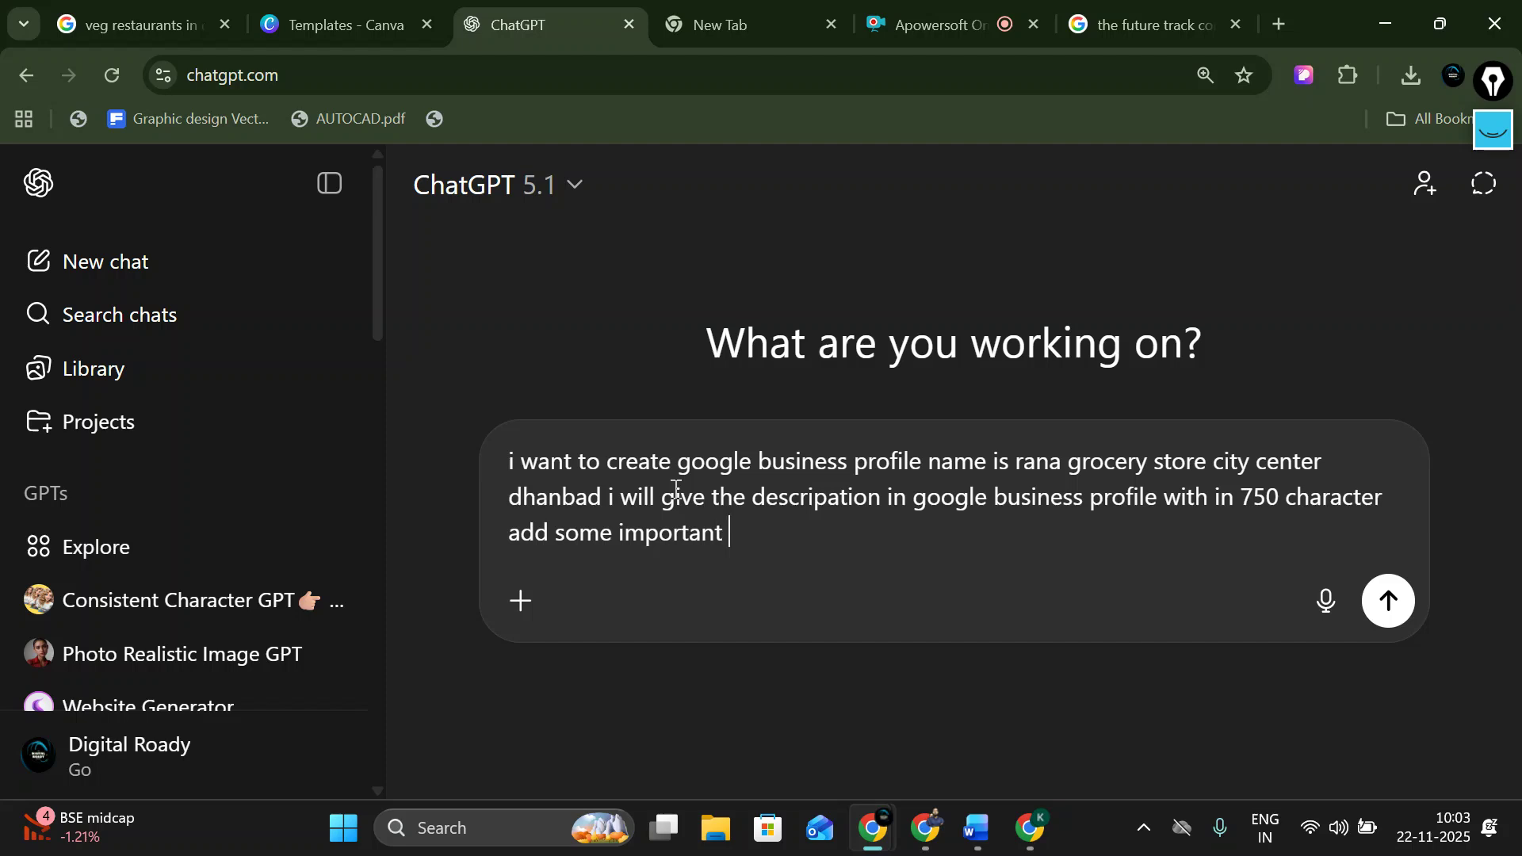
pyautogui.write('keyword in this descripation')
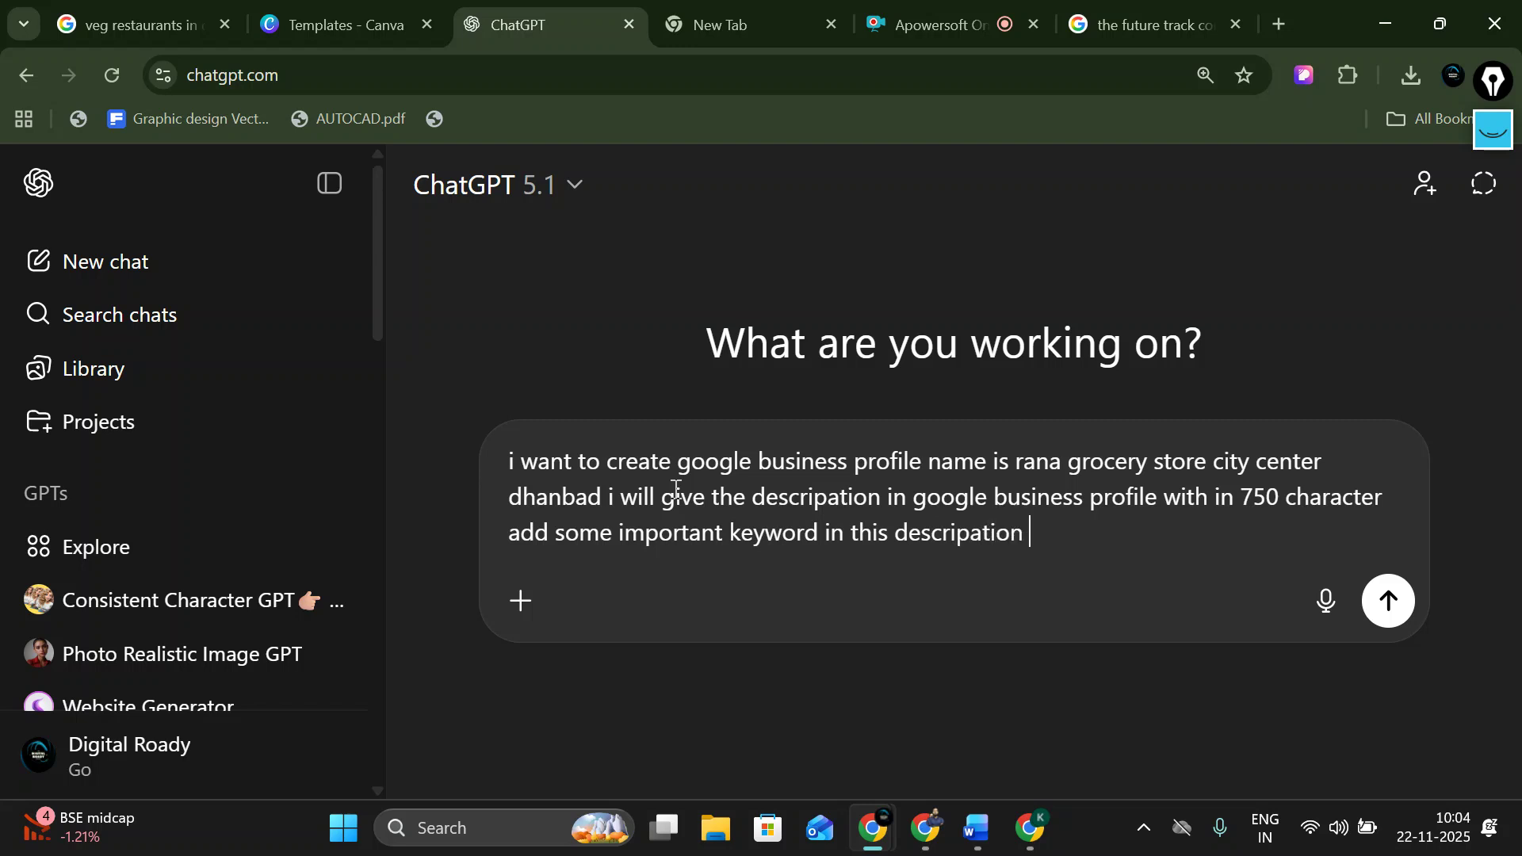
pyautogui.write(' wti')
pyautogui.press('BackSpace')
pyautogui.write('ih')
pyautogui.press('BackSpace')
pyautogui.press('BackSpace')
pyautogui.press('BackSpace')
pyautogui.write('ith')
pyautogui.write('dhanbad')
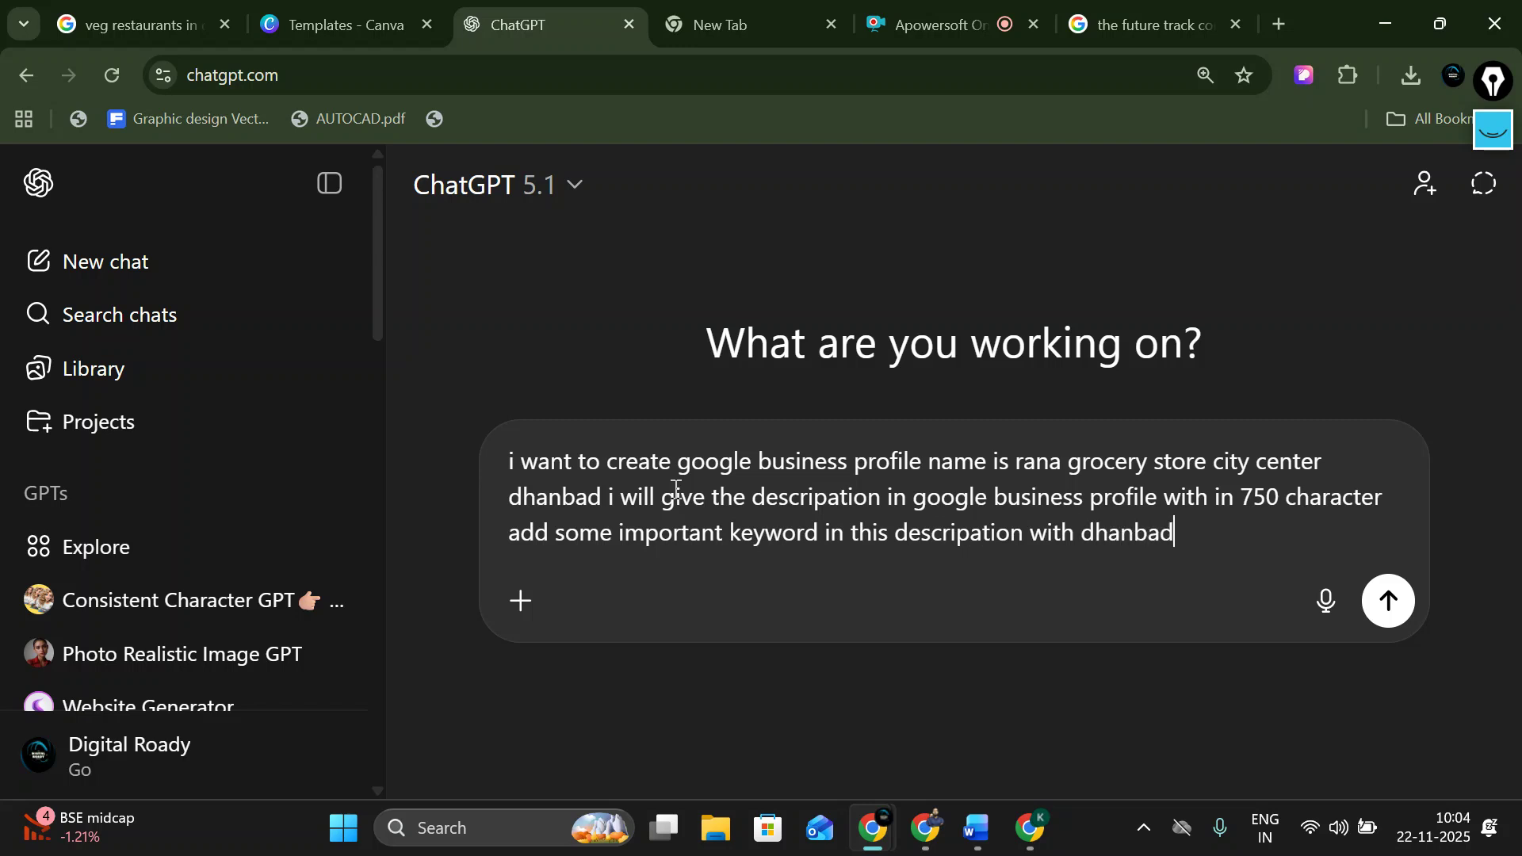
pyautogui.write(' audiance search')
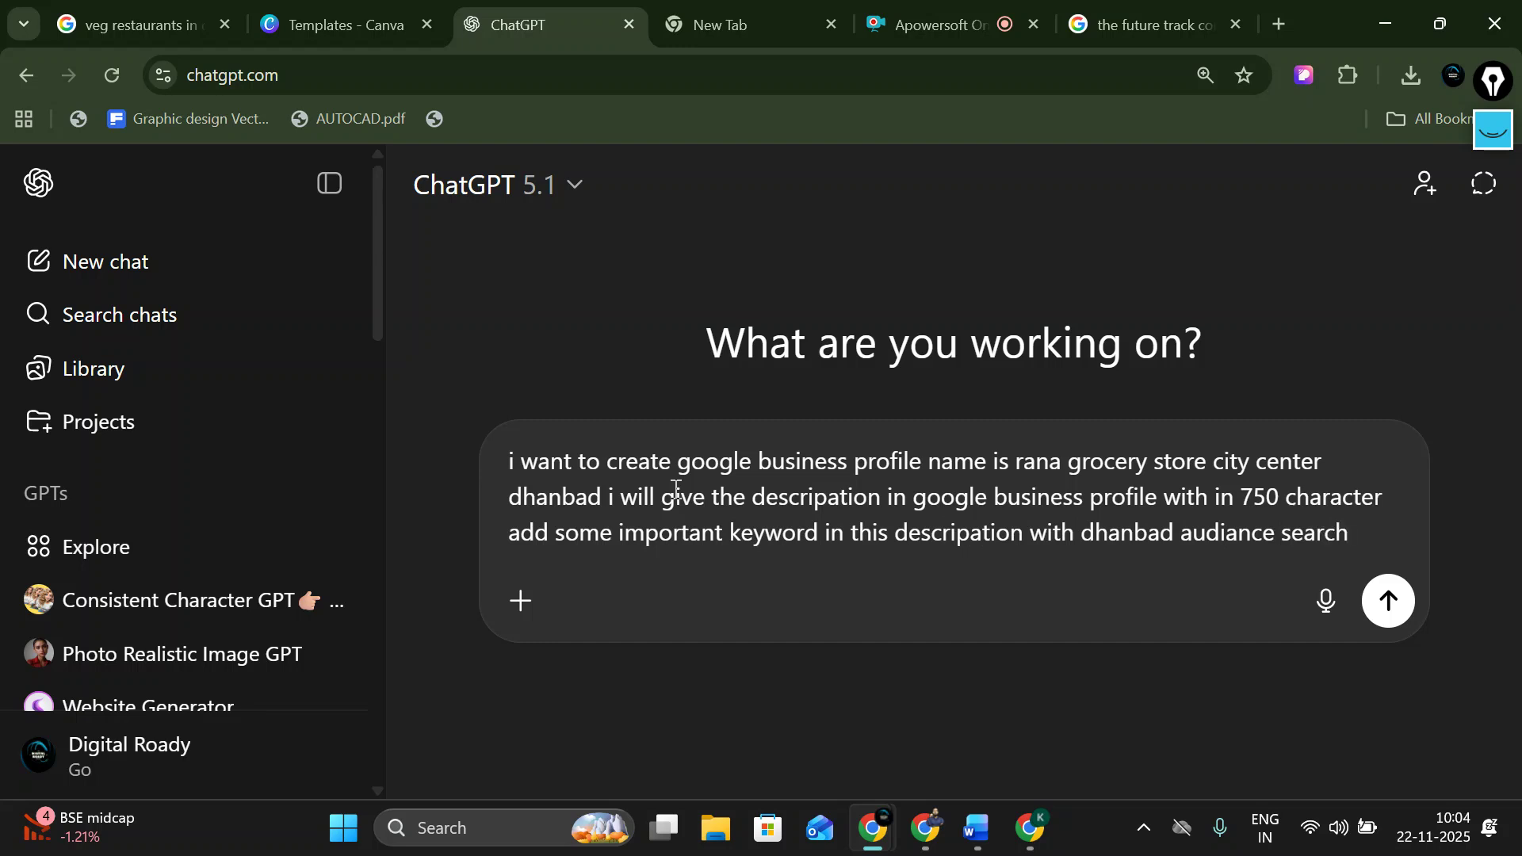
pyautogui.press('Return')
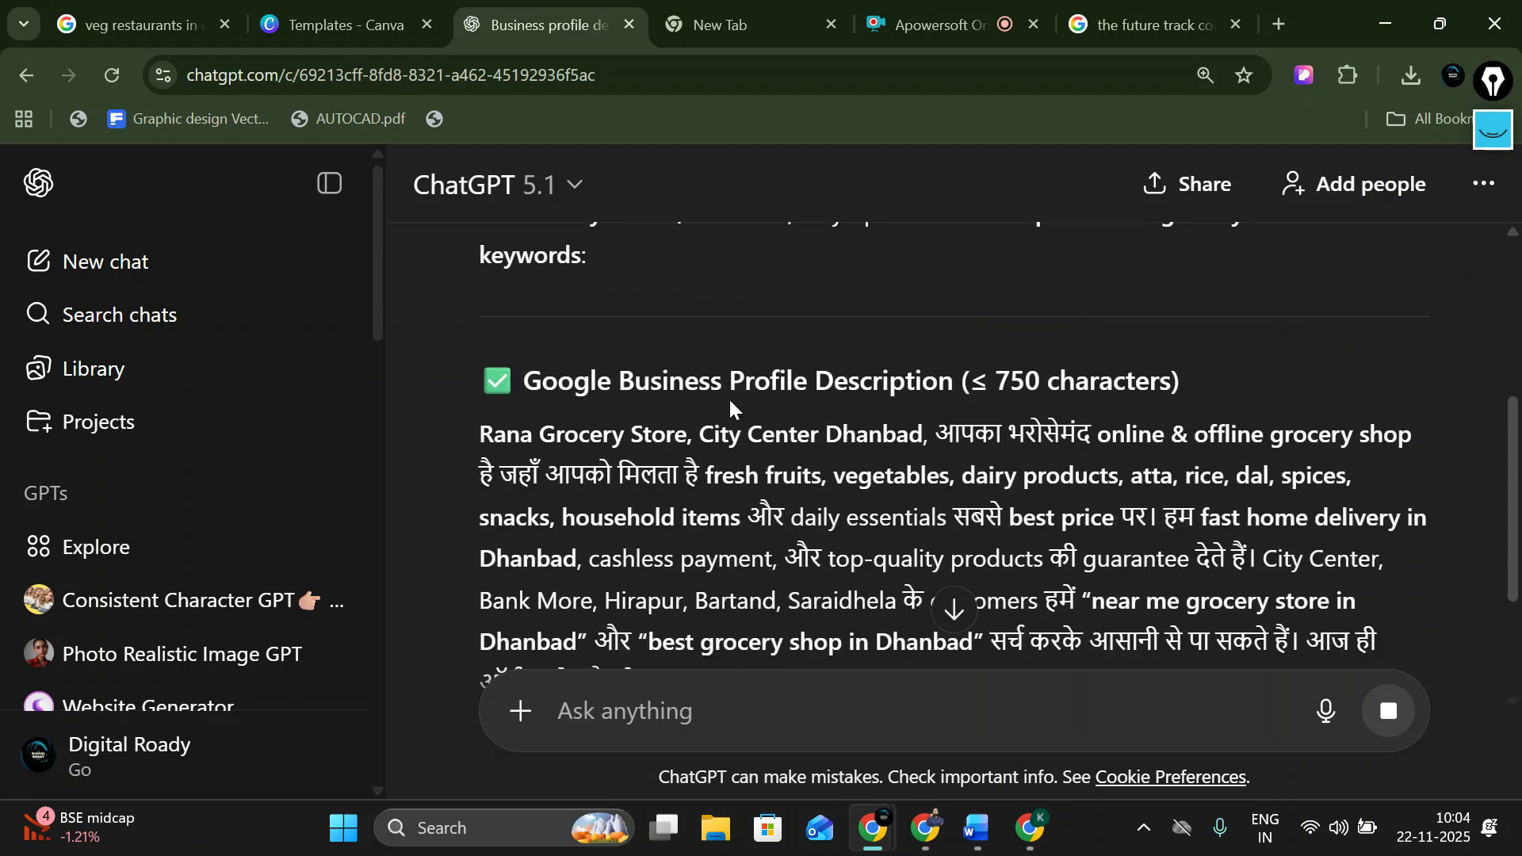
pyautogui.scroll(3, 658, 428)
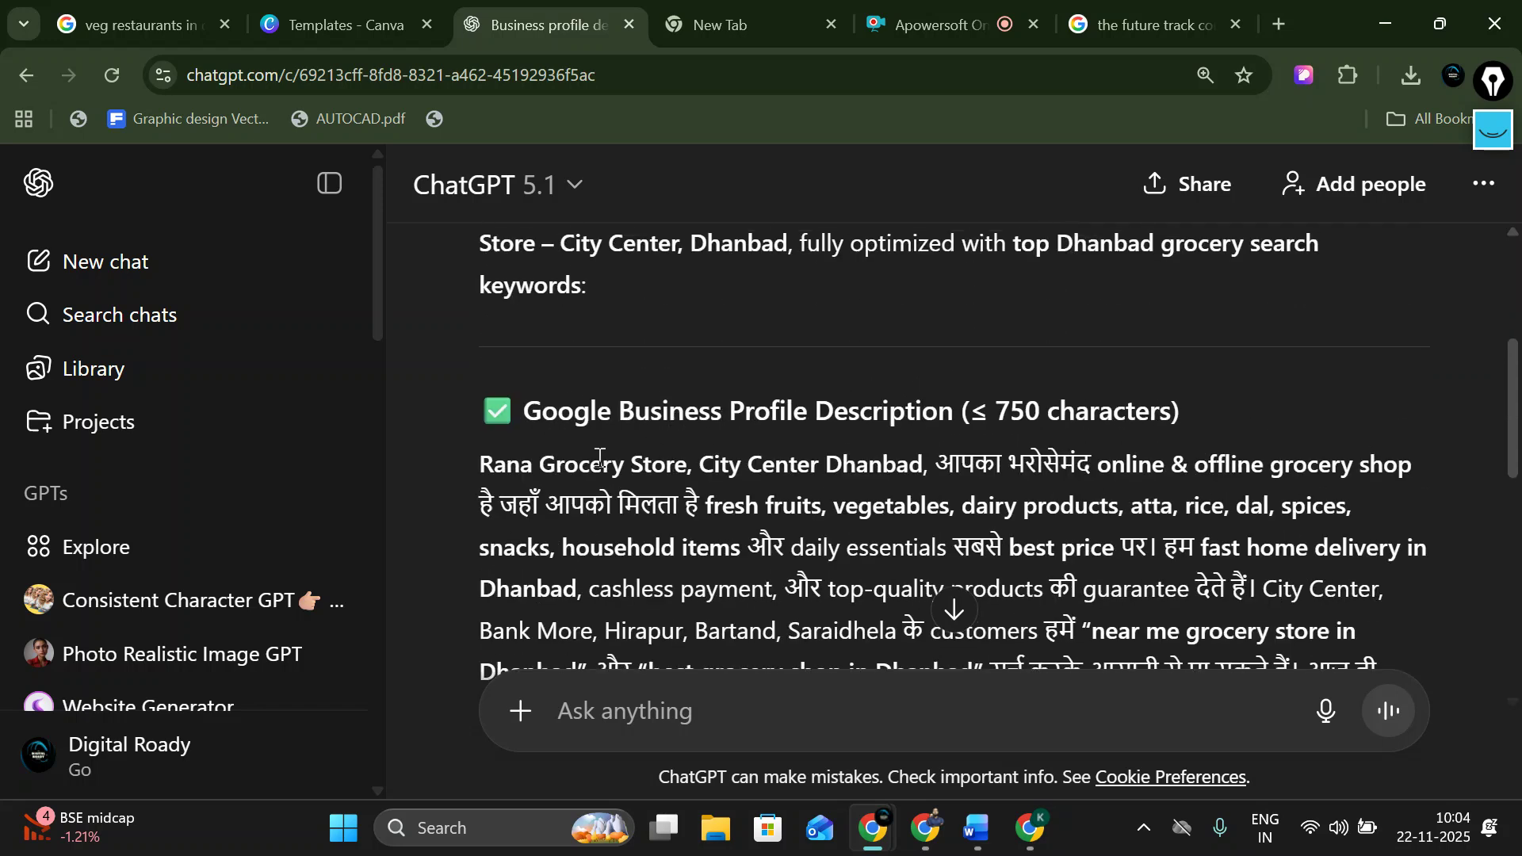
pyautogui.scroll(-1, 600, 458)
pyautogui.scroll(-8, 585, 418)
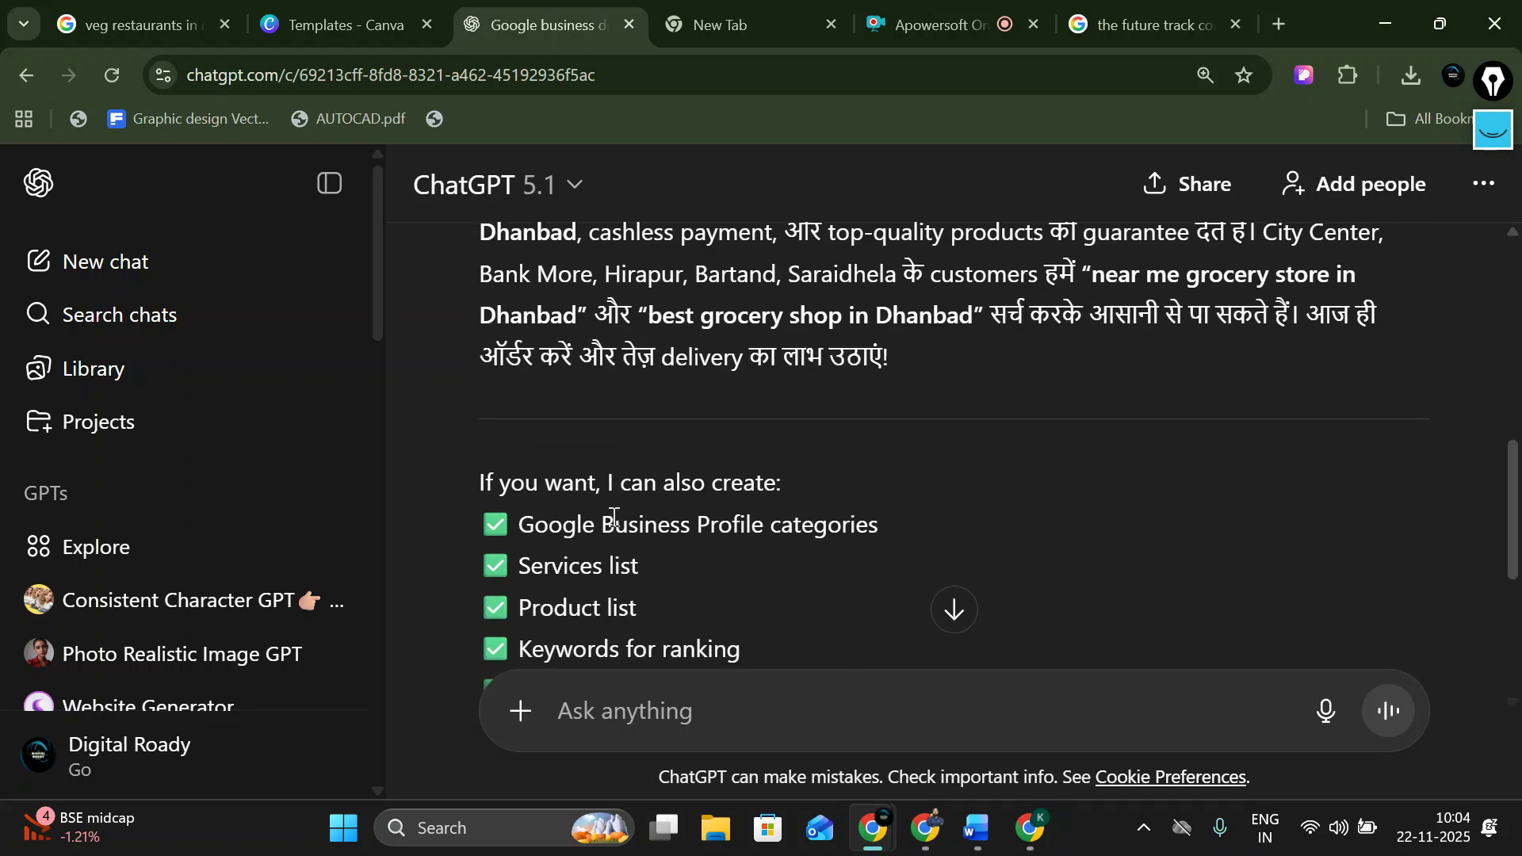
# Ask ChatGPT for the description 'in English'.
pyautogui.click(620, 692)
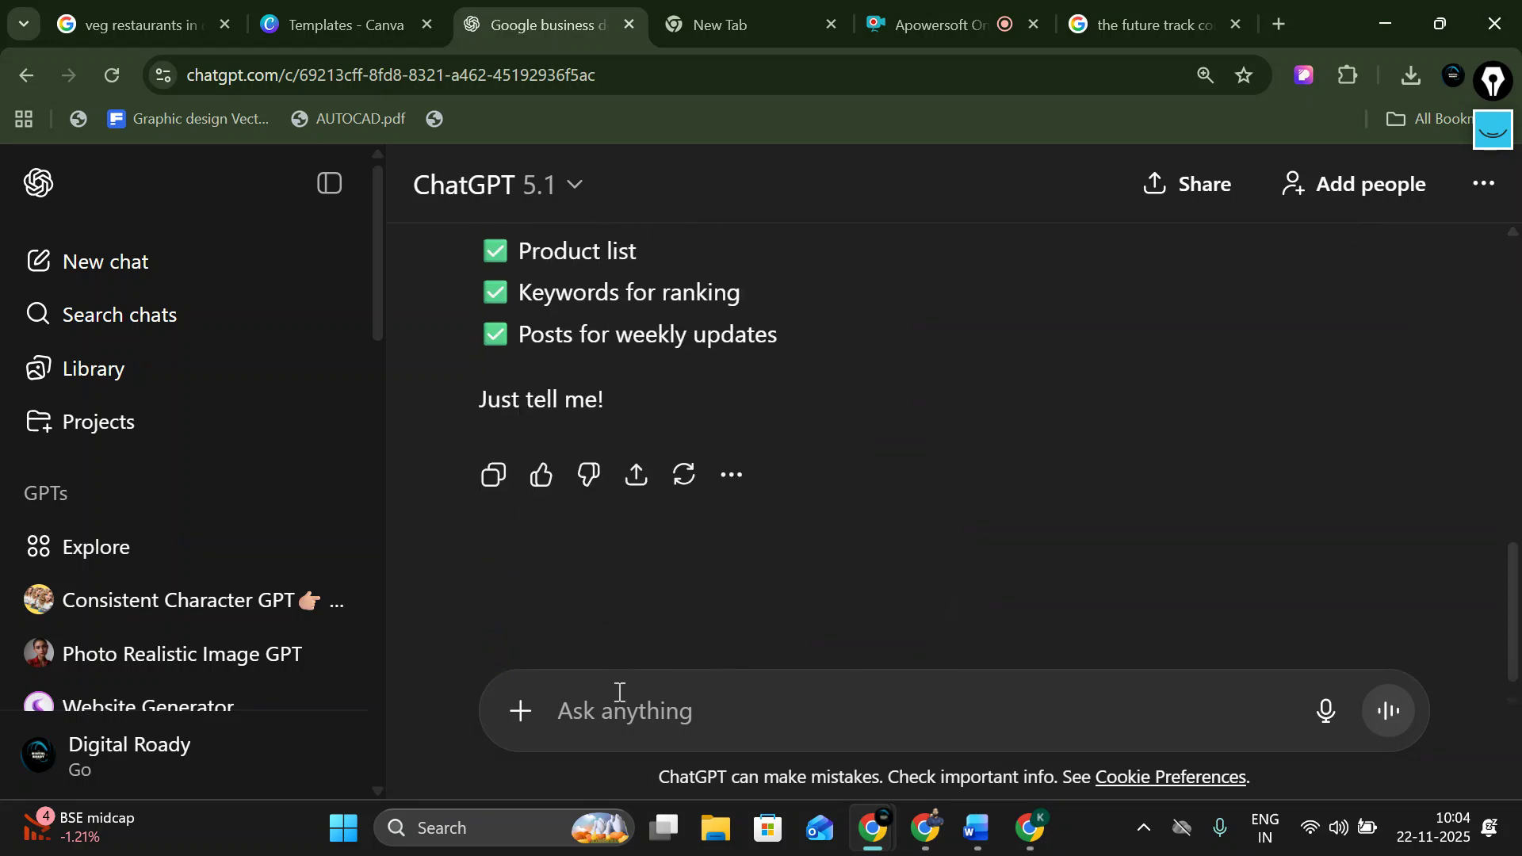
pyautogui.write('in English')
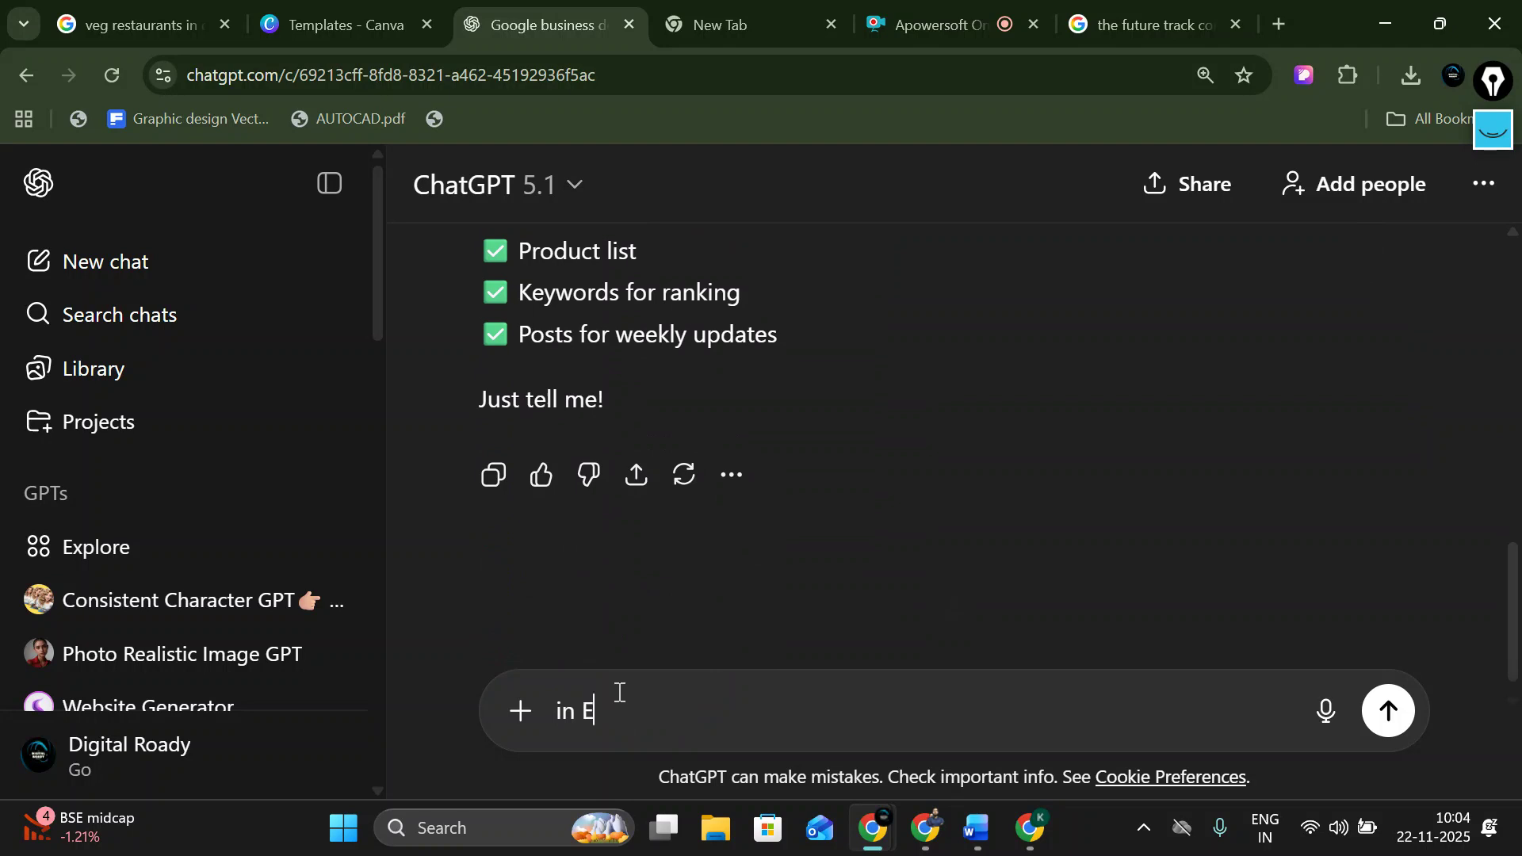
pyautogui.press('Return')
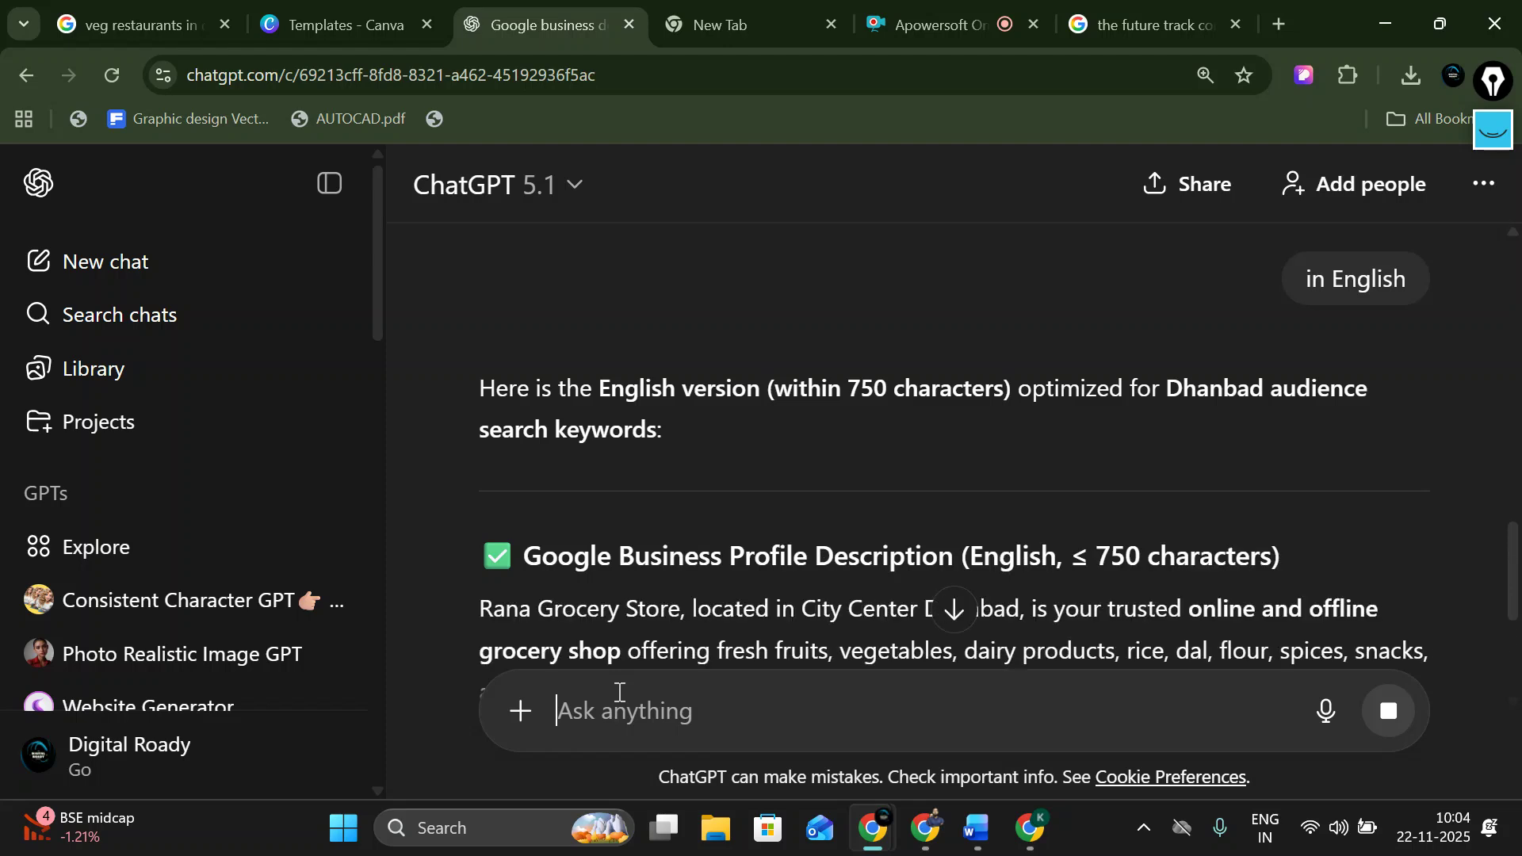
# Select the whole English description paragraph for copying.
pyautogui.scroll(-3, 673, 562)
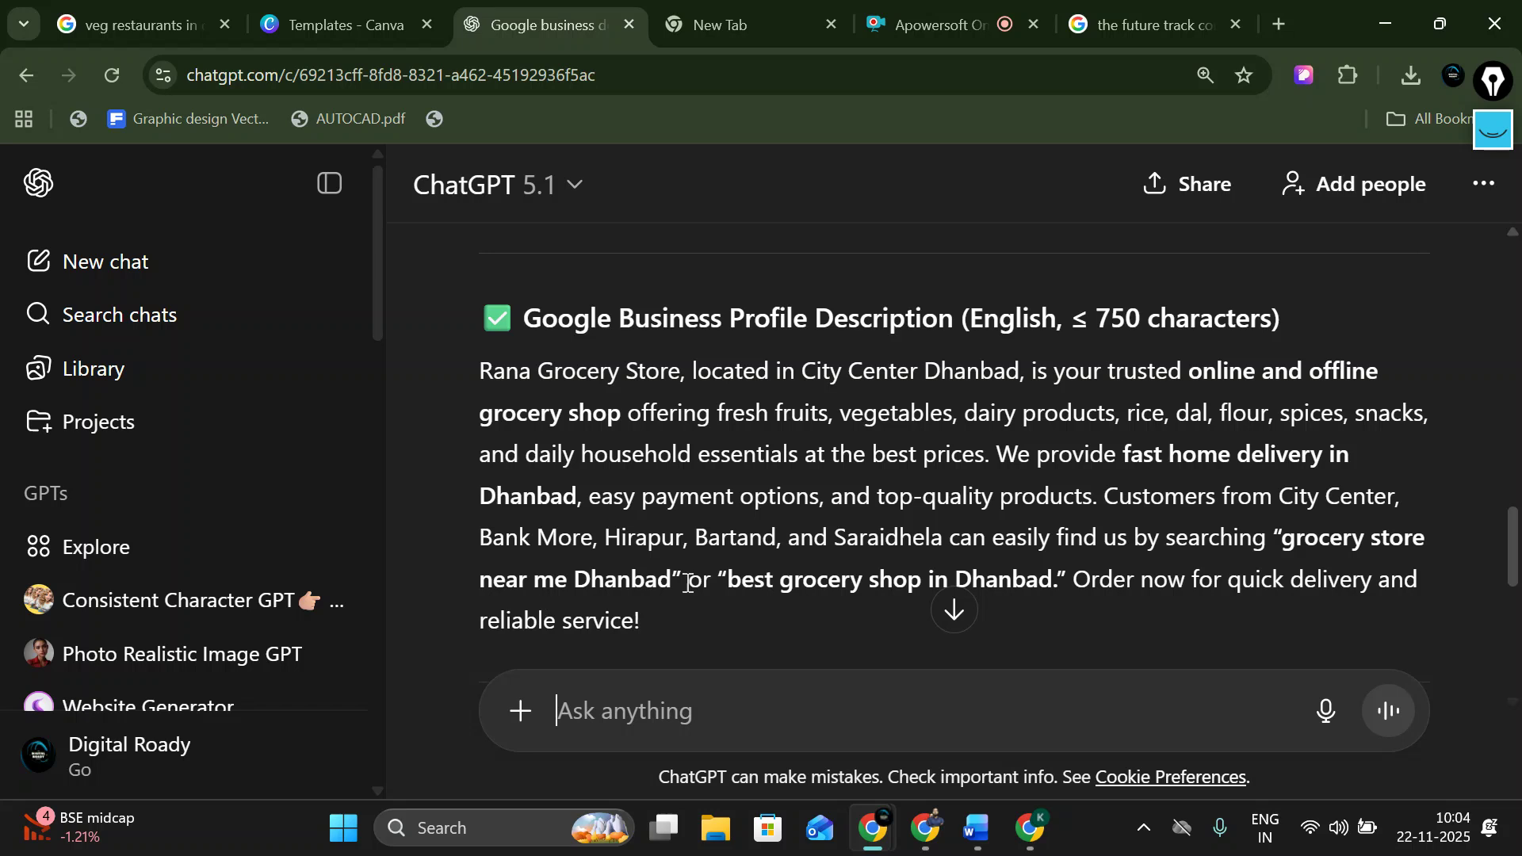
pyautogui.moveTo(1273, 539); pyautogui.dragTo(1426, 544)
pyautogui.moveTo(480, 579); pyautogui.dragTo(673, 600)
pyautogui.moveTo(773, 580); pyautogui.dragTo(1027, 583)
pyautogui.click(660, 653)
pyautogui.moveTo(639, 621); pyautogui.dragTo(421, 372)
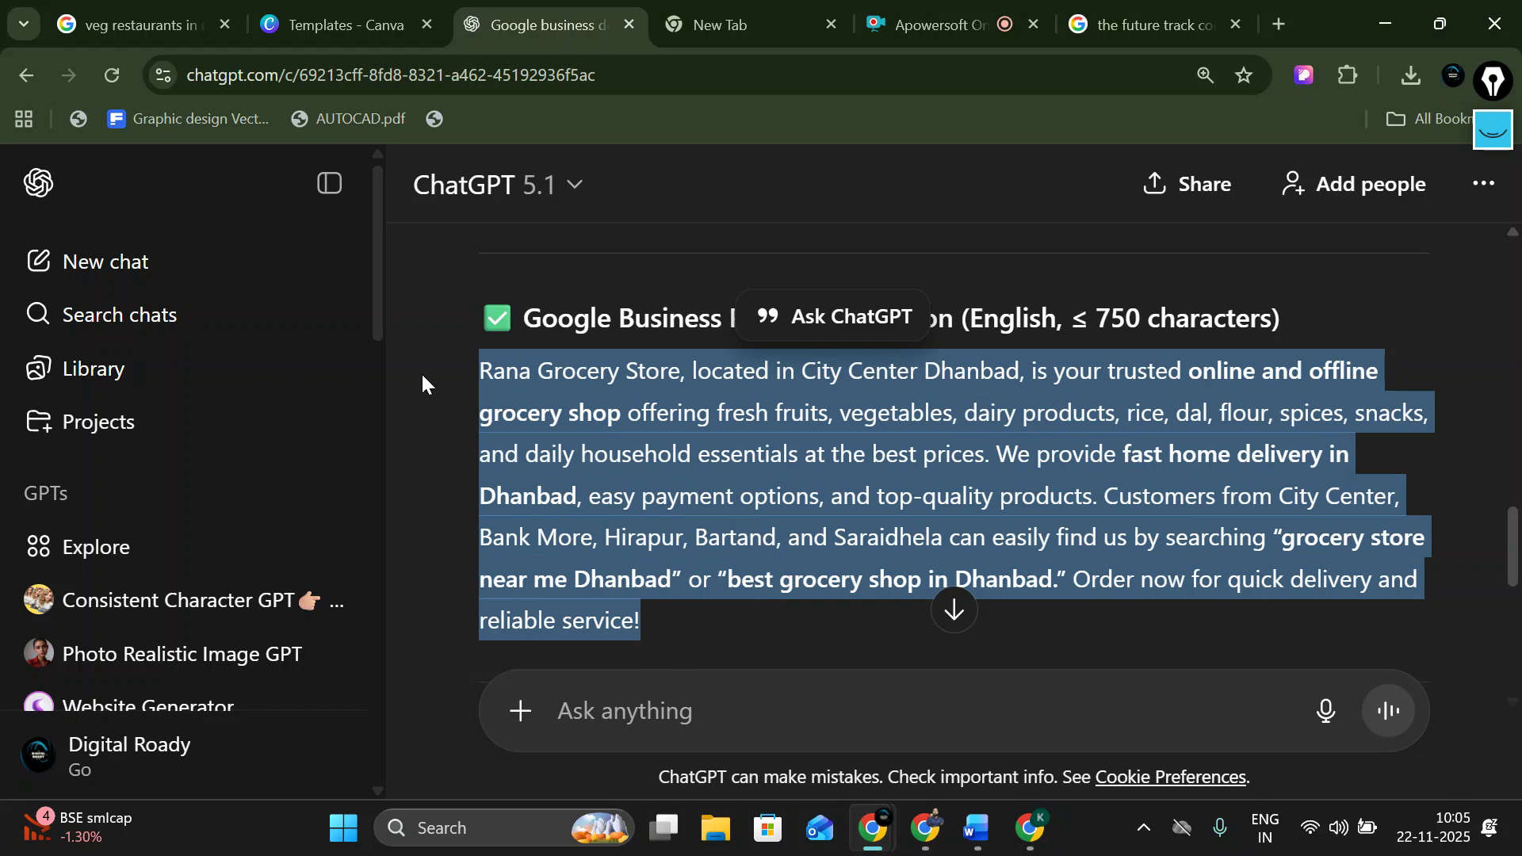
pyautogui.rightClick(600, 365)
# Copy the English text, paste it as the business description, and advance to Add a storefront photo.
pyautogui.click(619, 383)
pyautogui.click(1011, 830)
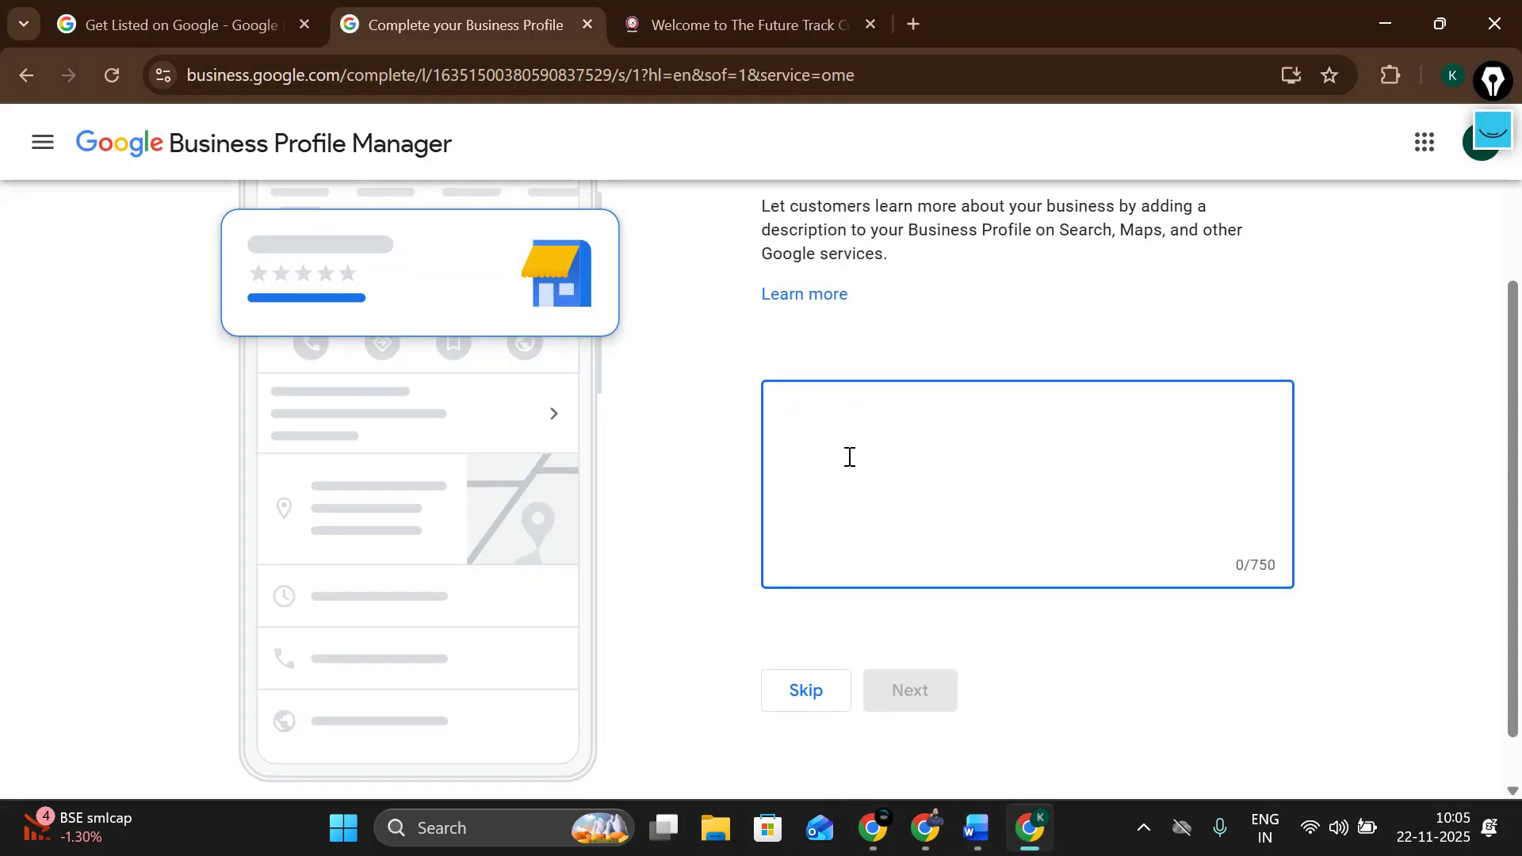
pyautogui.hotkey('ctrl', 'v')
pyautogui.click(910, 689)
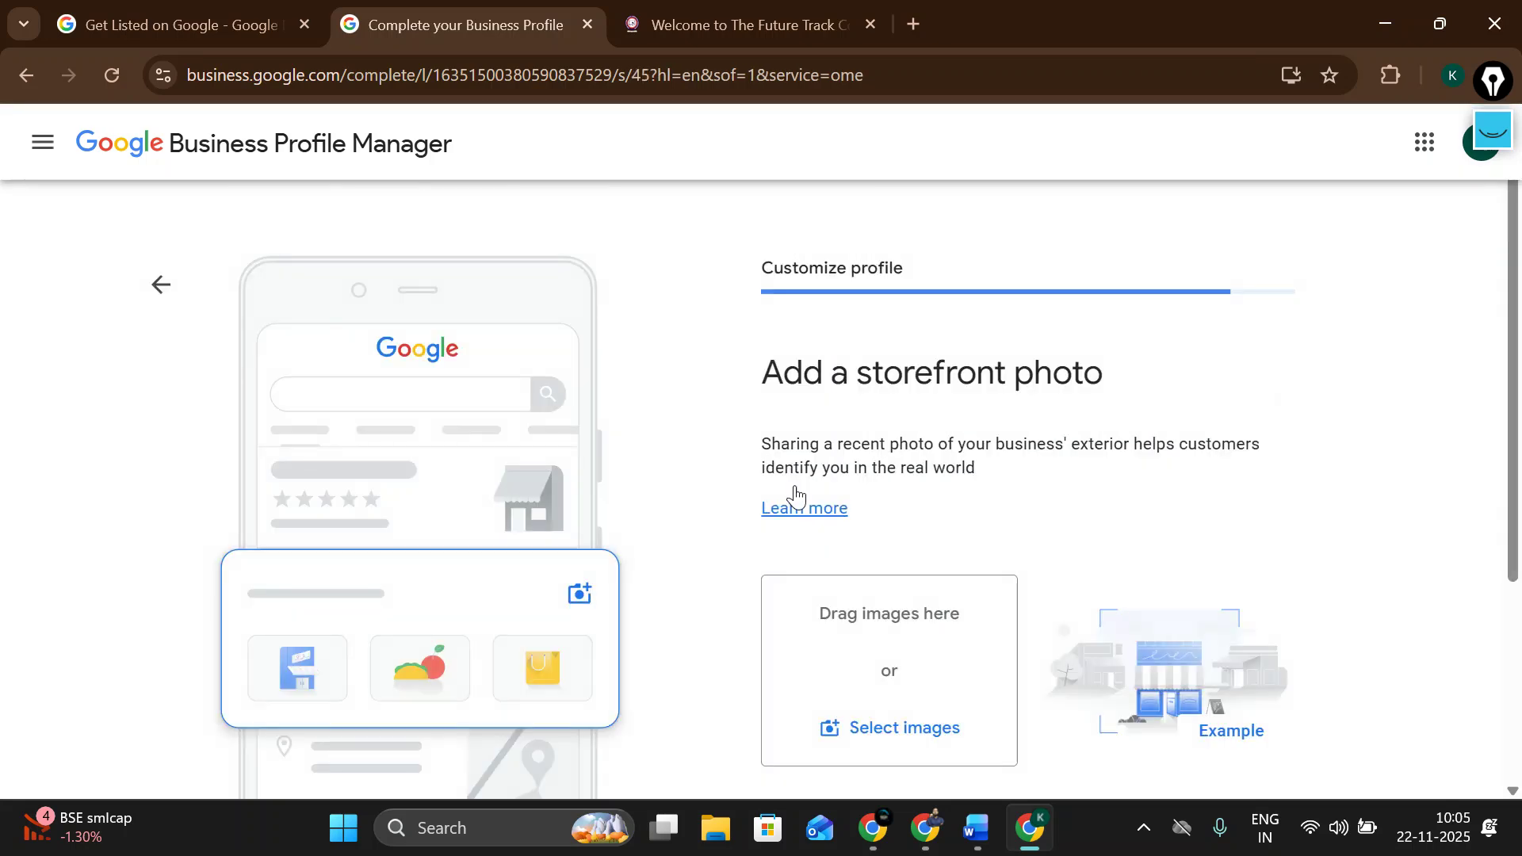
pyautogui.scroll(-3, 788, 507)
pyautogui.scroll(3, 792, 380)
pyautogui.moveTo(757, 373); pyautogui.dragTo(1135, 369)
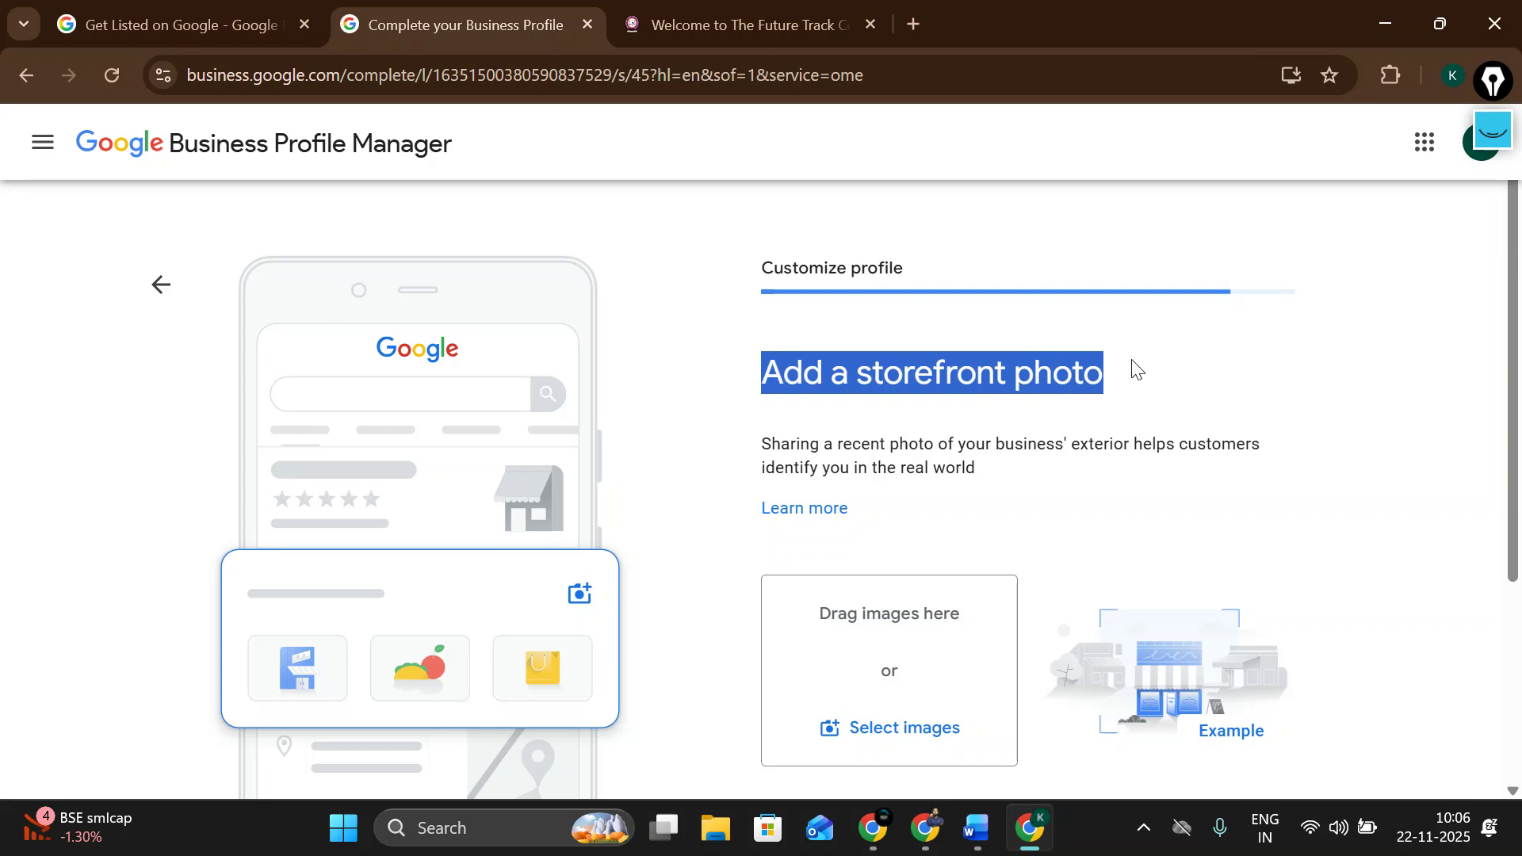
pyautogui.scroll(-4, 1104, 357)
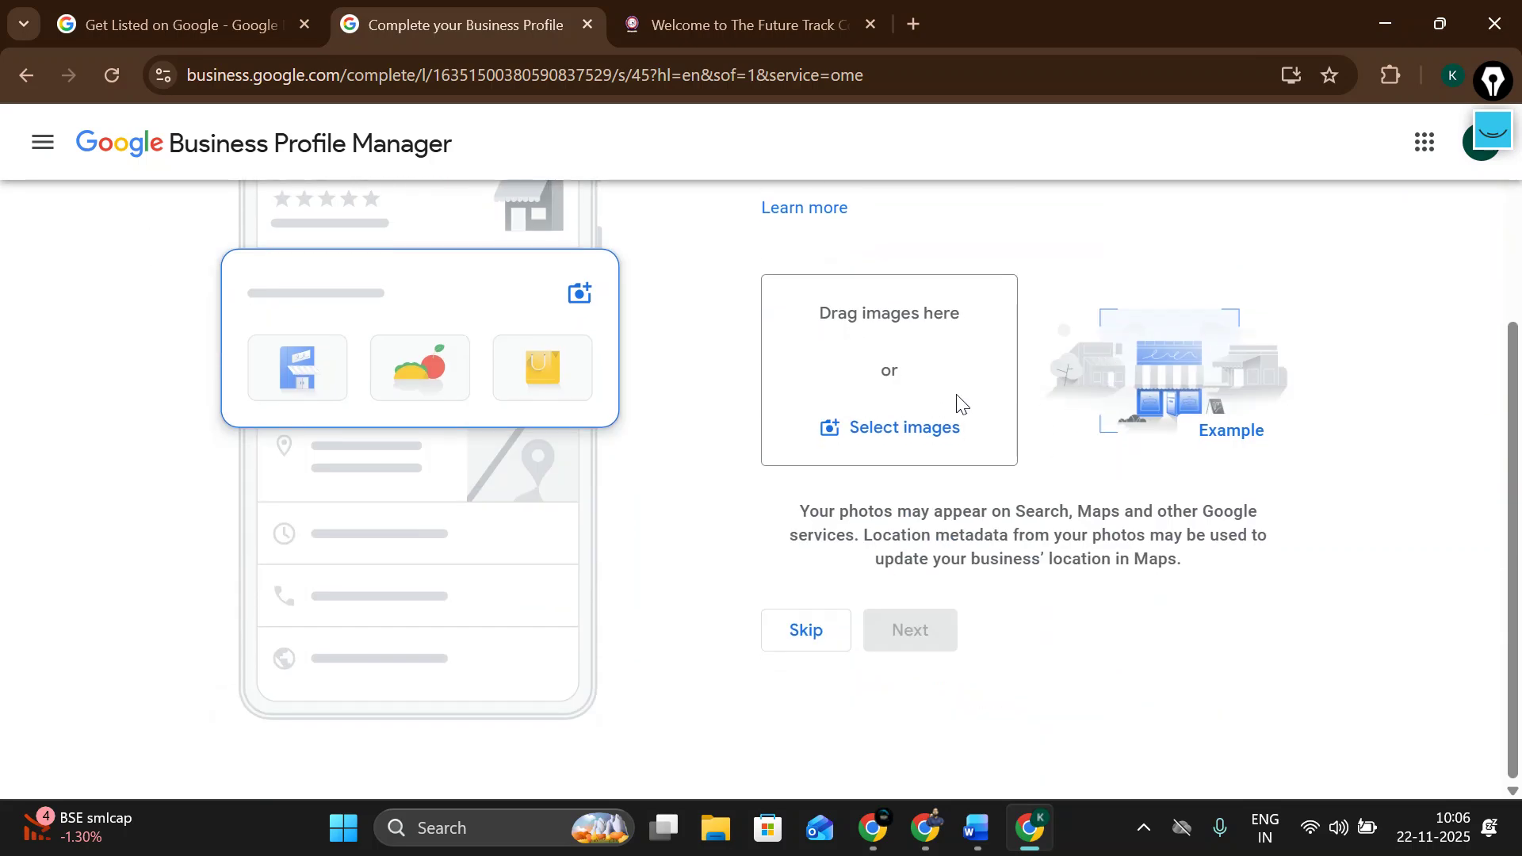
# Upload the website development course poster as the storefront photo.
pyautogui.click(905, 414)
pyautogui.scroll(-3, 356, 301)
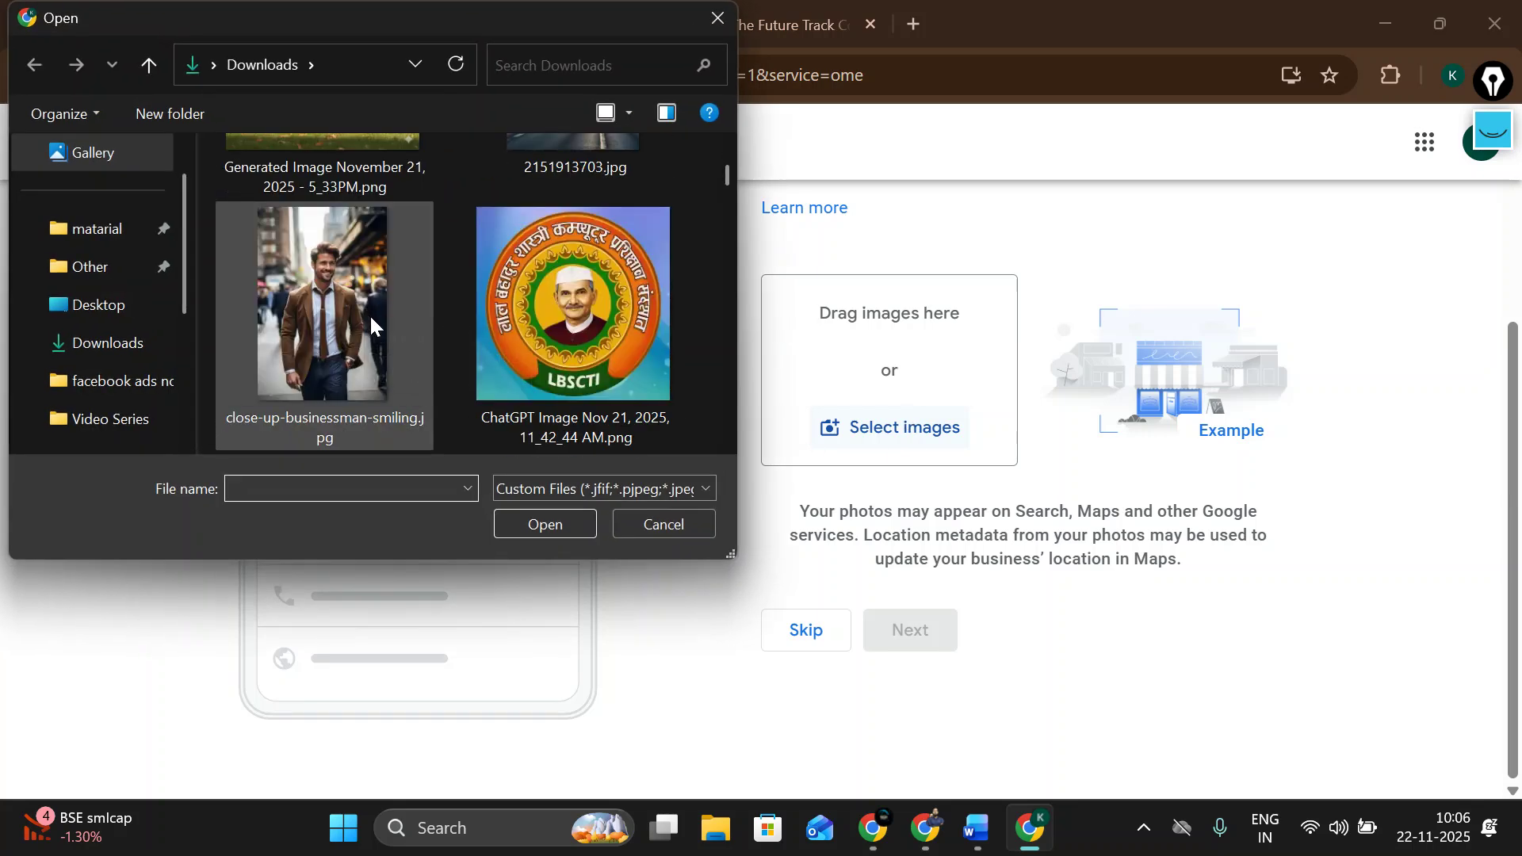
pyautogui.scroll(-3, 396, 341)
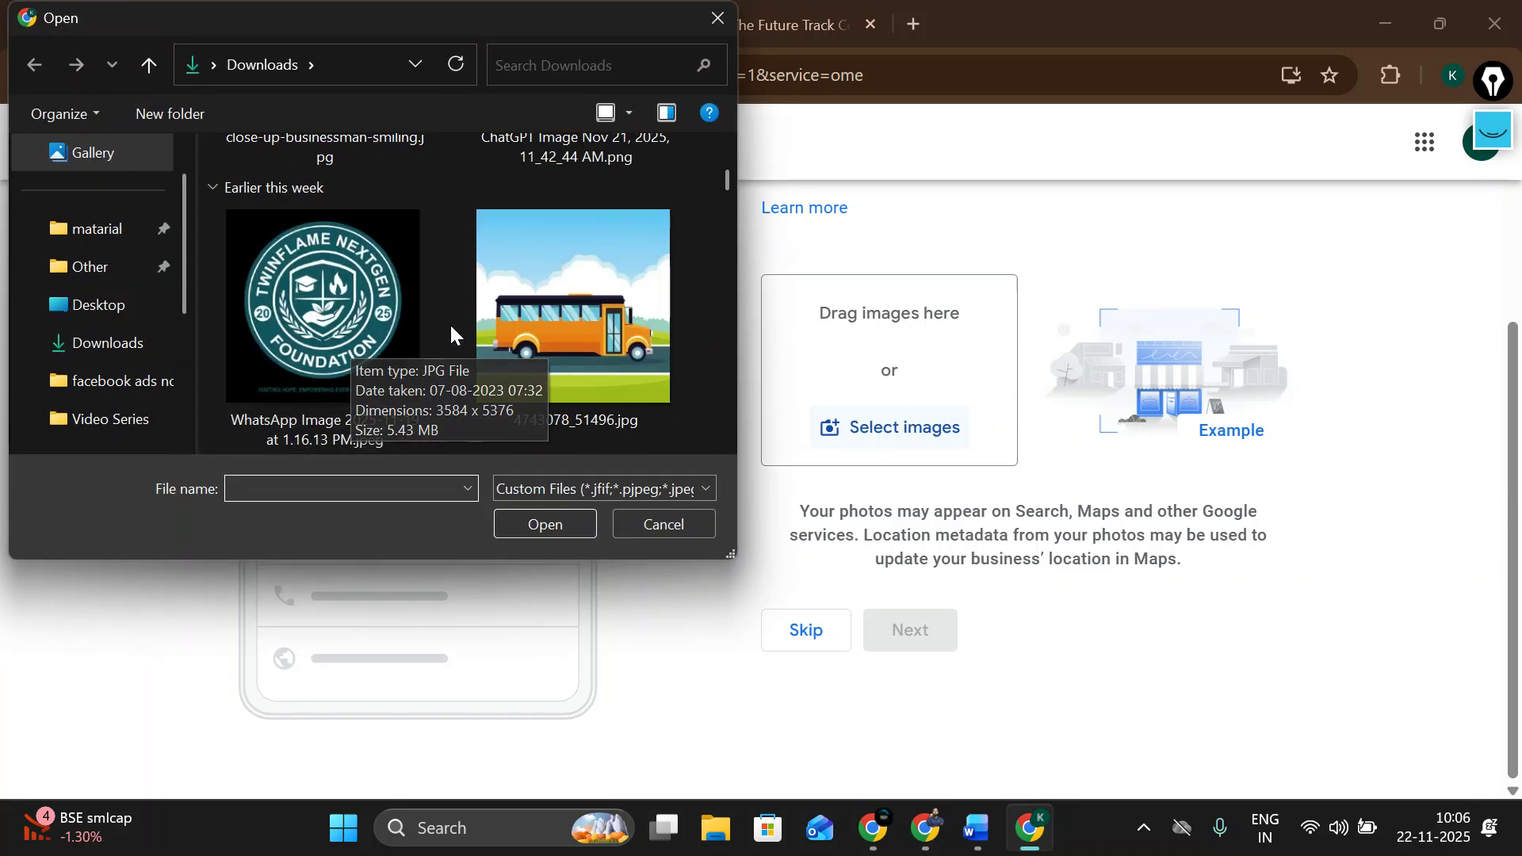
pyautogui.scroll(-3, 460, 319)
pyautogui.scroll(-3, 464, 317)
pyautogui.scroll(-3, 464, 317)
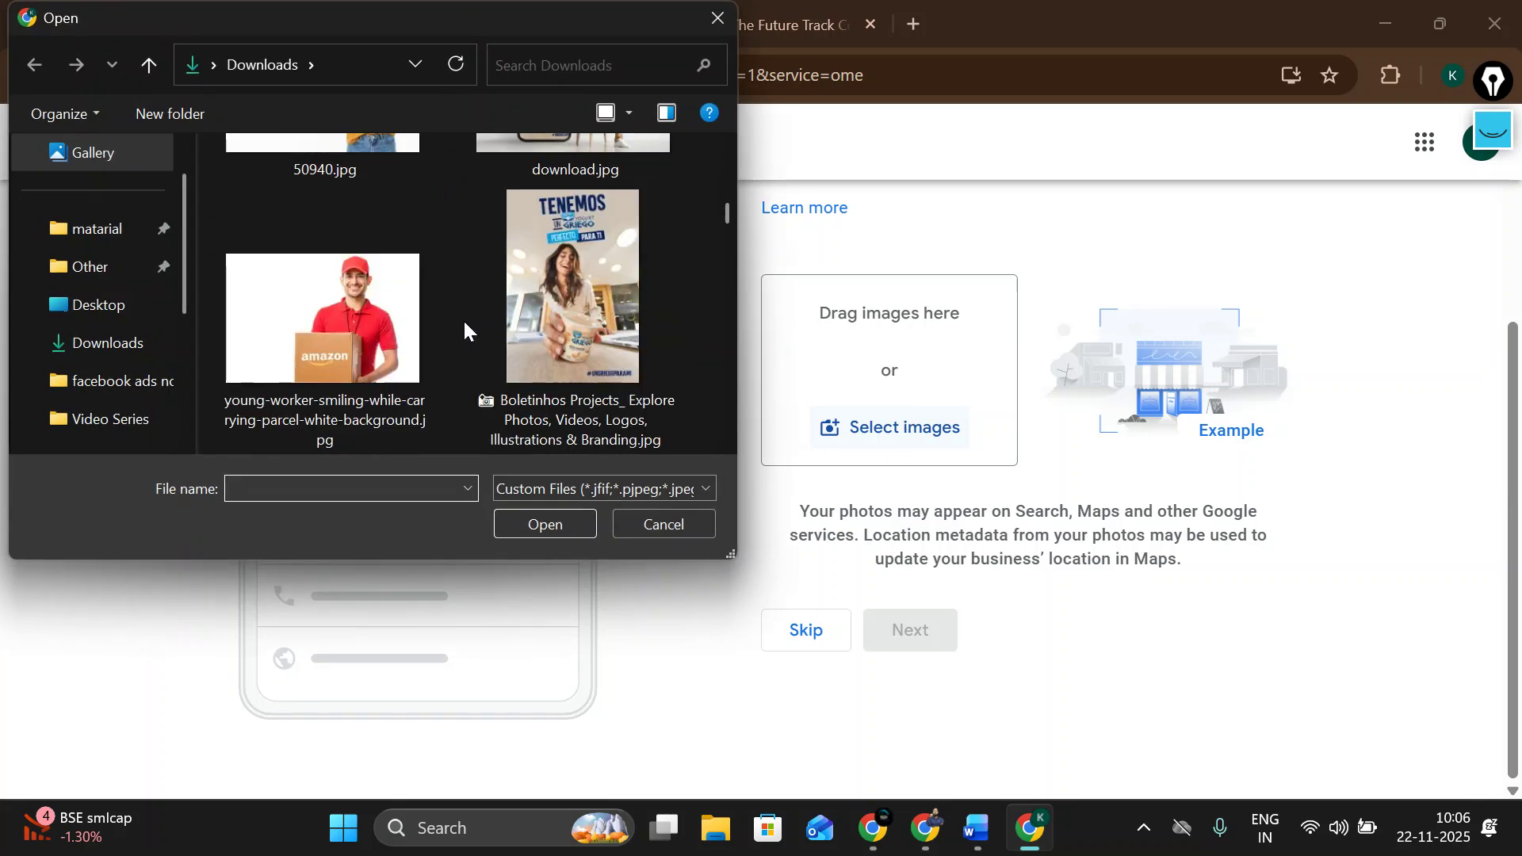
pyautogui.scroll(-3, 535, 307)
pyautogui.scroll(-3, 531, 317)
pyautogui.scroll(-3, 528, 328)
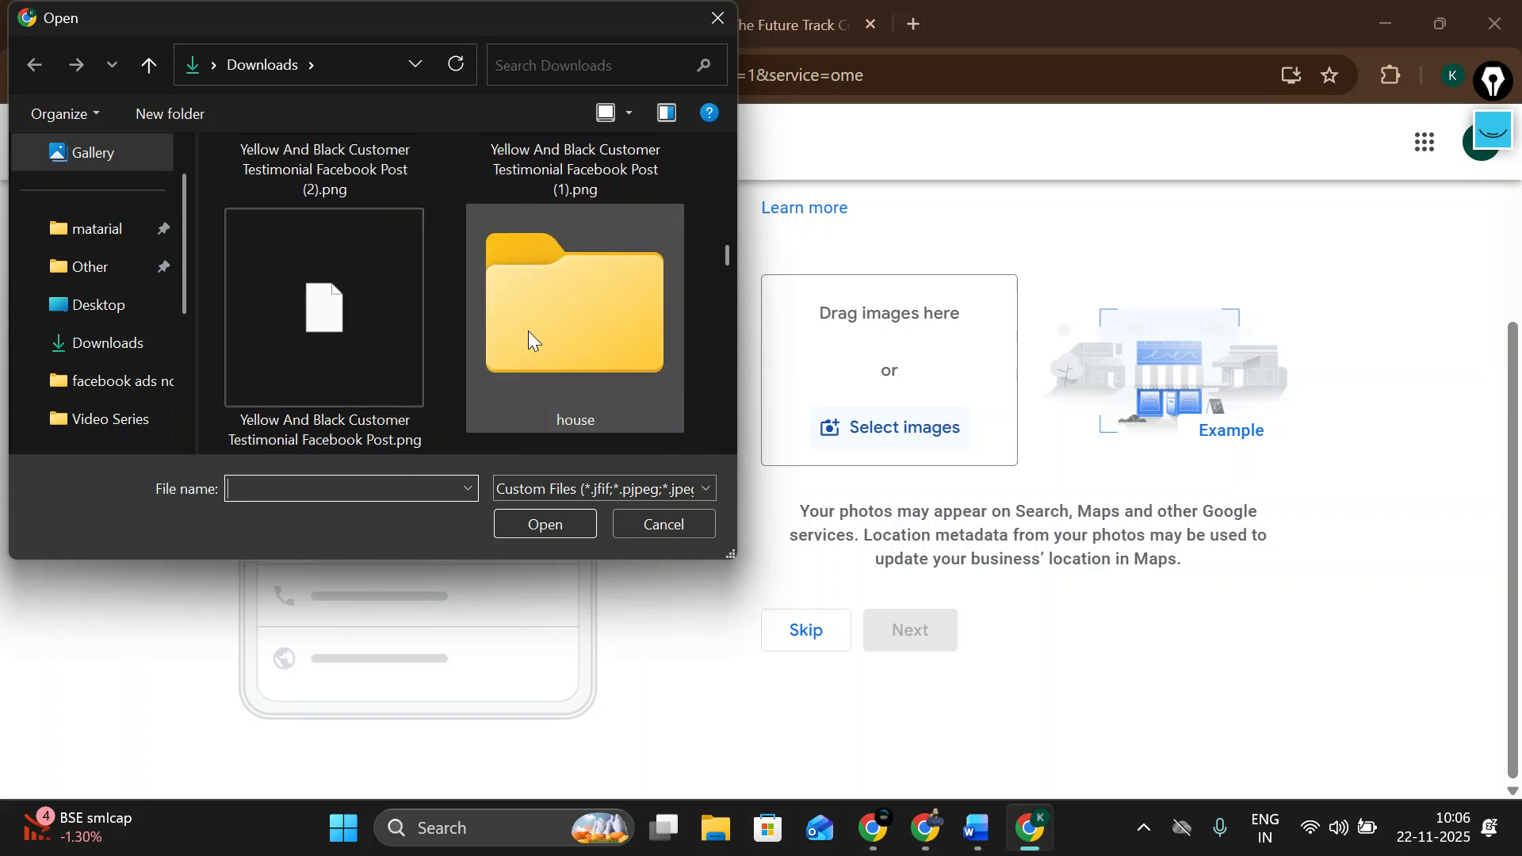
pyautogui.scroll(-3, 528, 331)
pyautogui.scroll(-3, 526, 332)
pyautogui.scroll(-6, 450, 335)
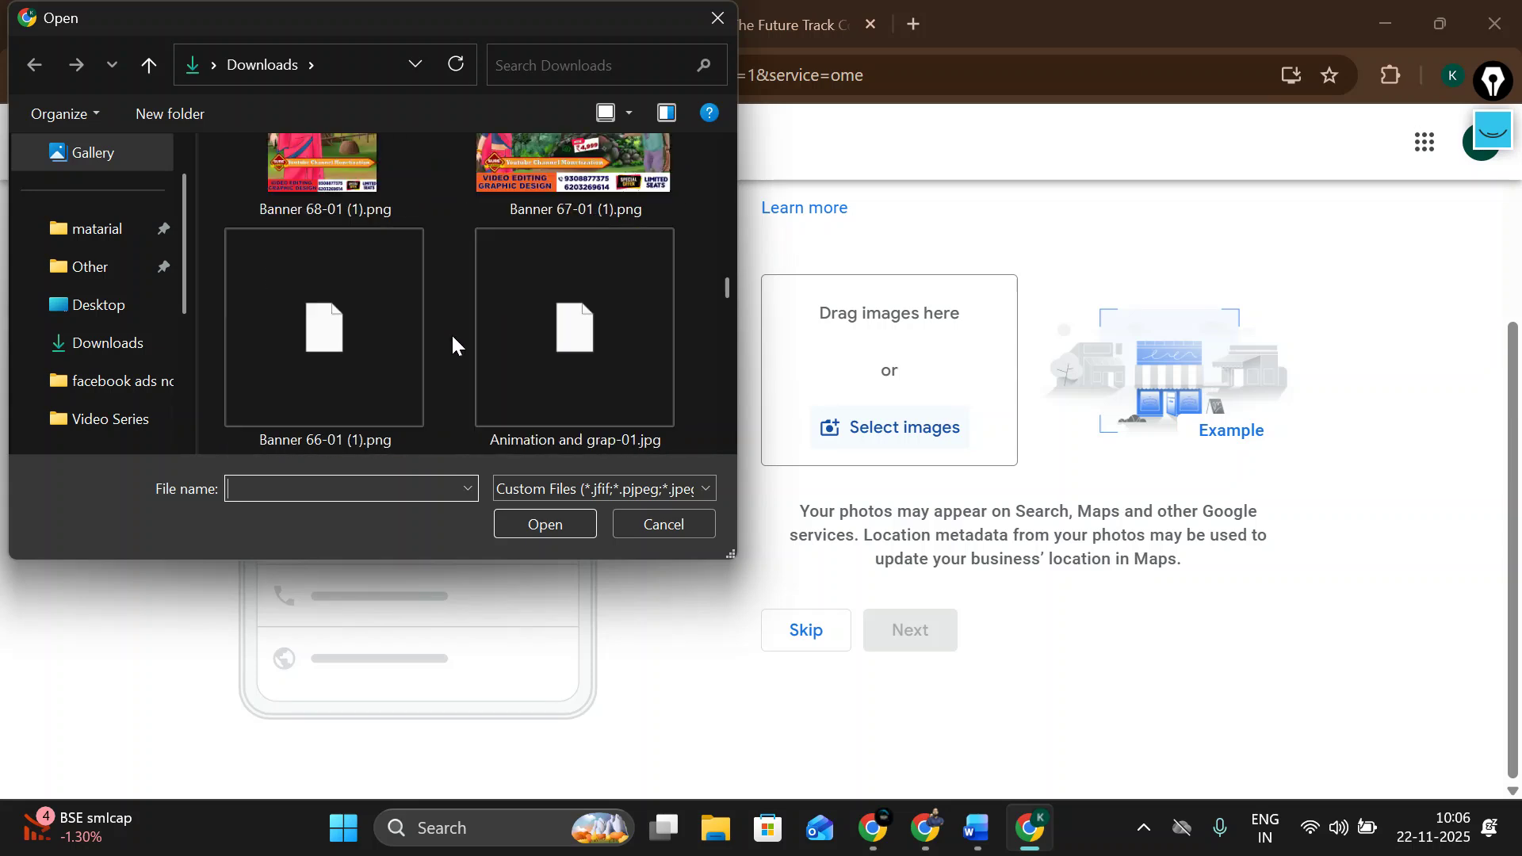
pyautogui.scroll(6, 492, 329)
pyautogui.scroll(-6, 507, 325)
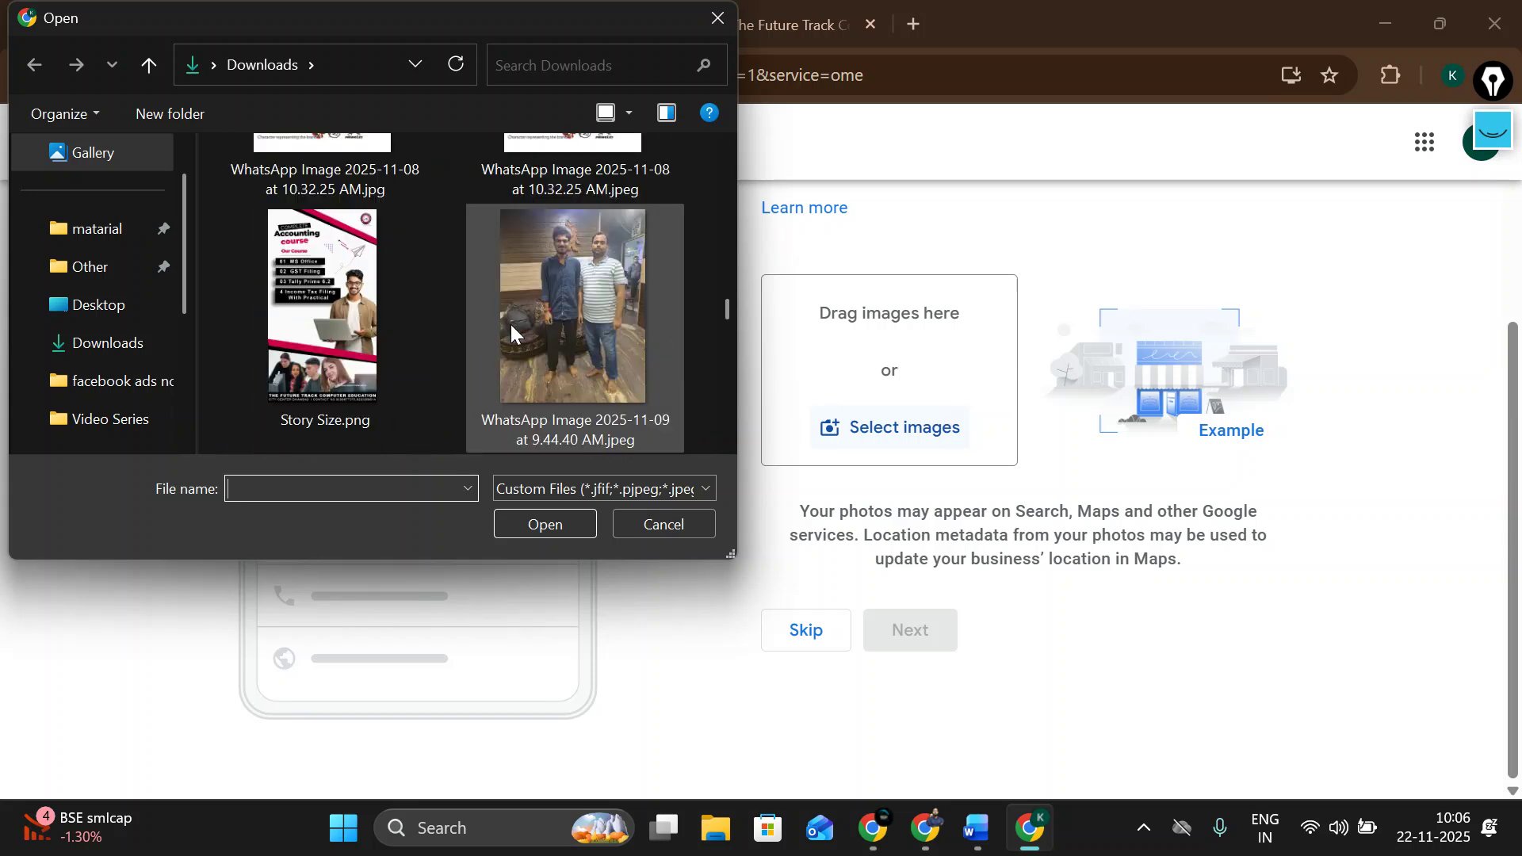
pyautogui.scroll(-3, 485, 357)
pyautogui.doubleClick(581, 313)
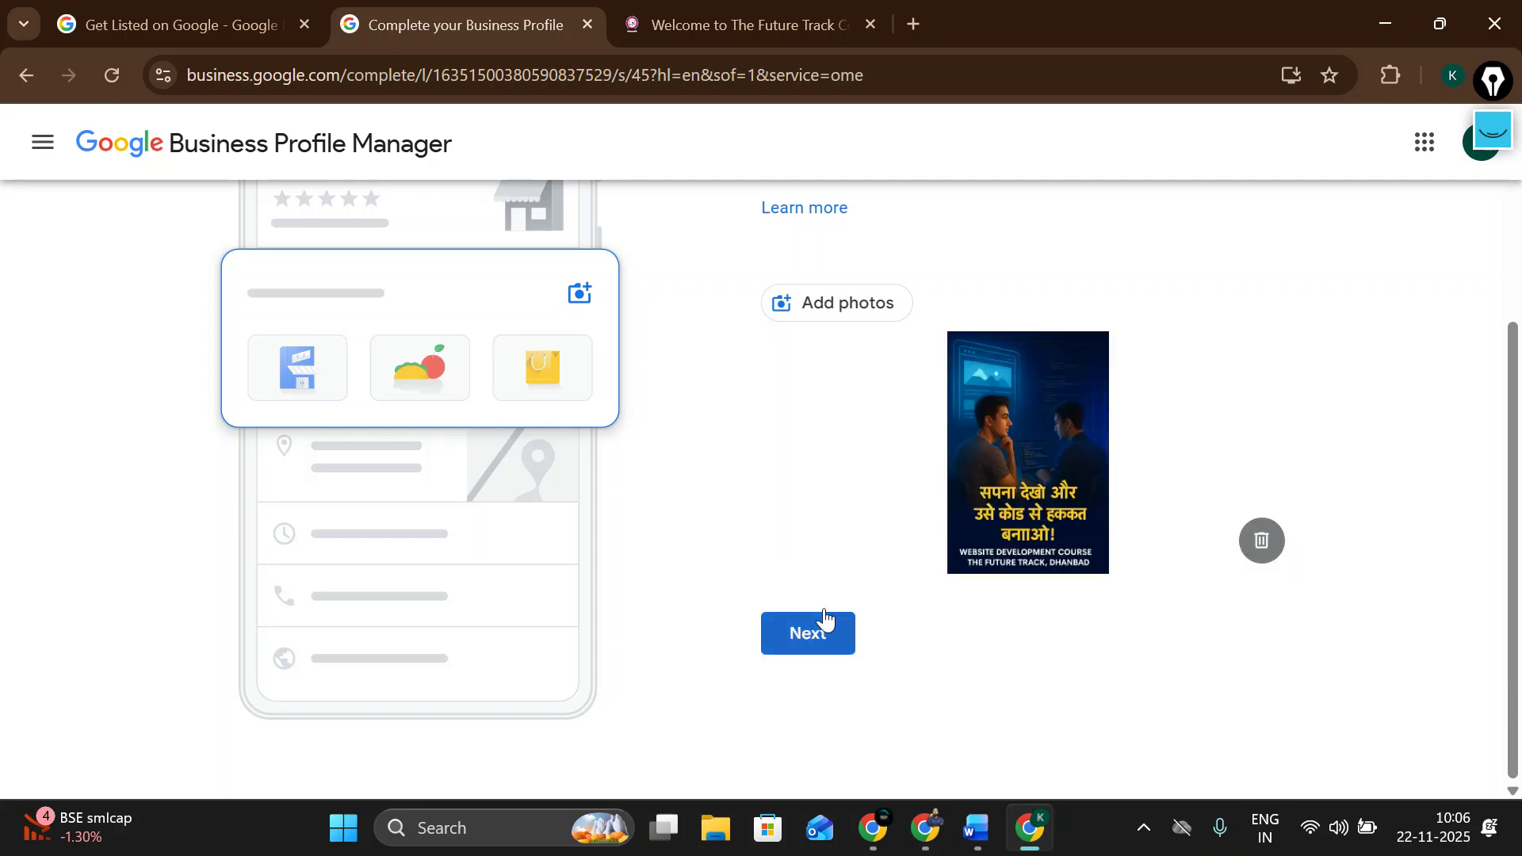
# Continue to 'Add photos of your store' and upload the 2D animation course poster.
pyautogui.click(808, 633)
pyautogui.scroll(-2, 830, 479)
pyautogui.scroll(2, 757, 365)
pyautogui.moveTo(757, 365); pyautogui.dragTo(1198, 343)
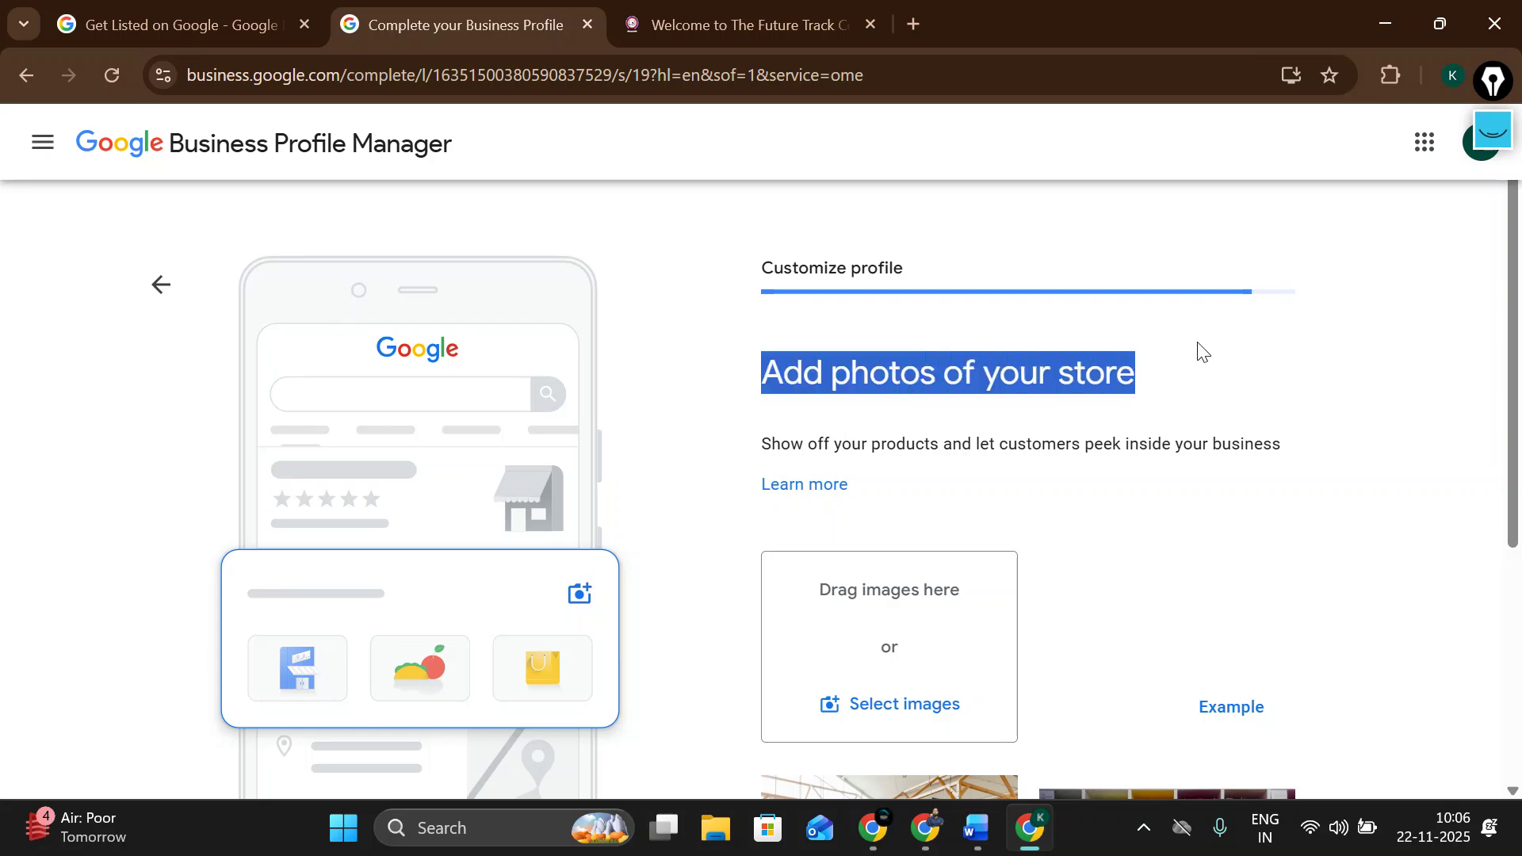
pyautogui.click(887, 702)
pyautogui.doubleClick(387, 316)
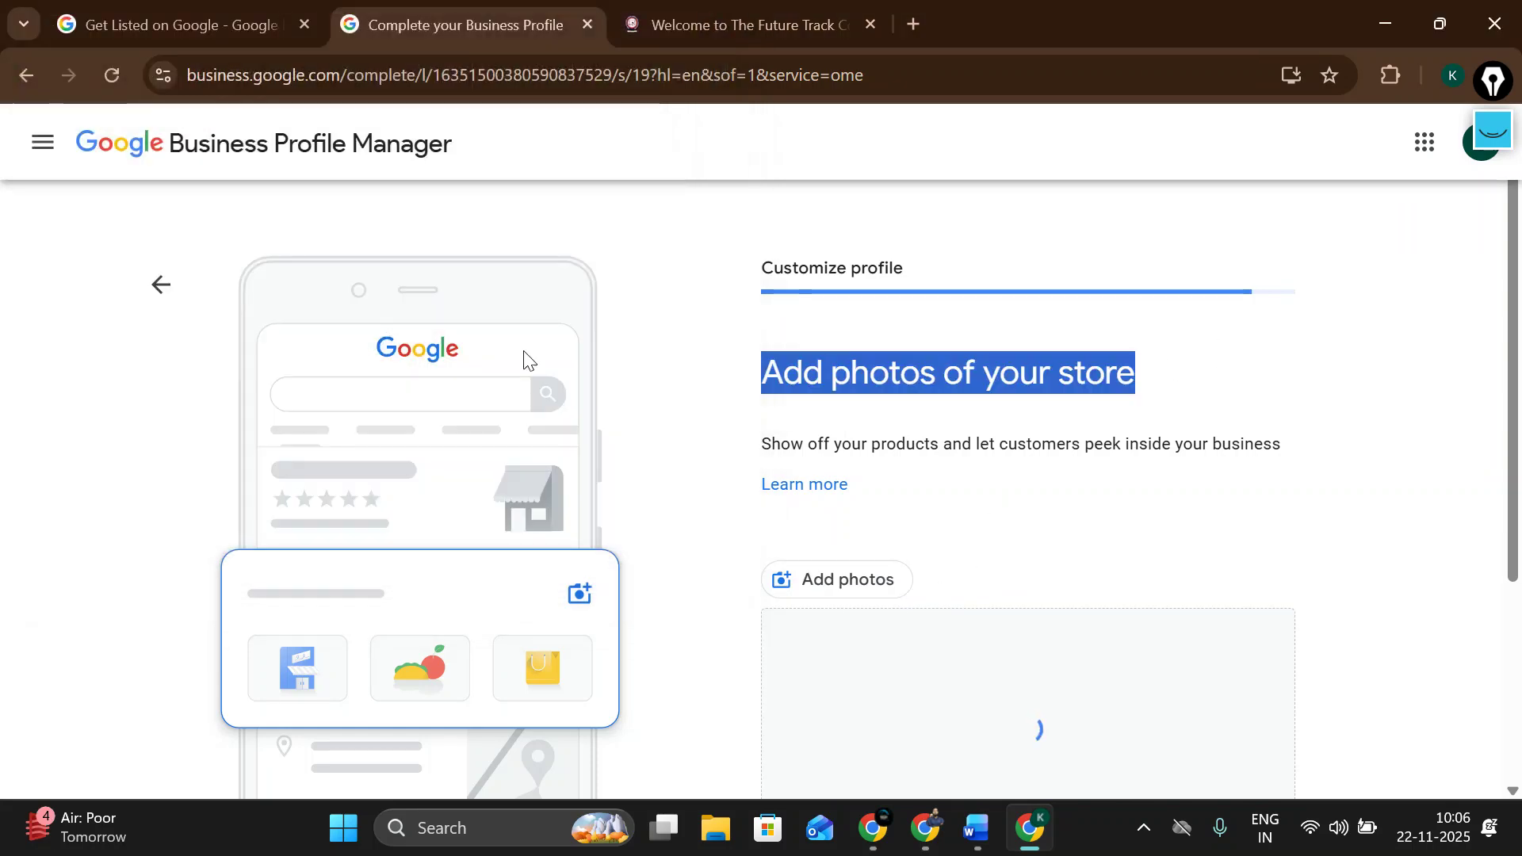
pyautogui.scroll(-3, 901, 428)
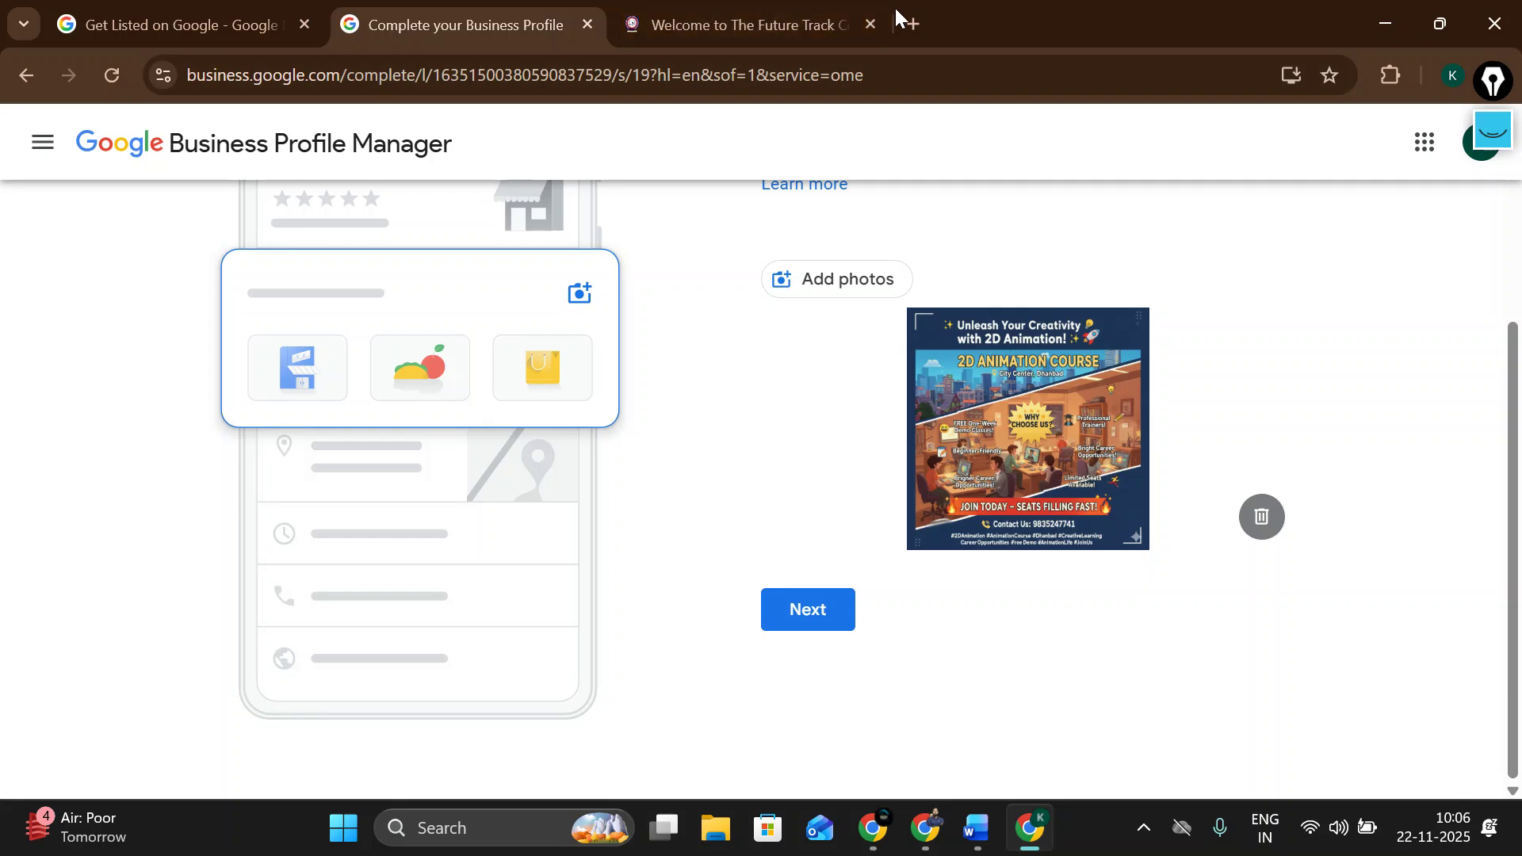
# Voice-search in a new tab how many wedding dates fall in December and expand the first answer.
pyautogui.click(911, 25)
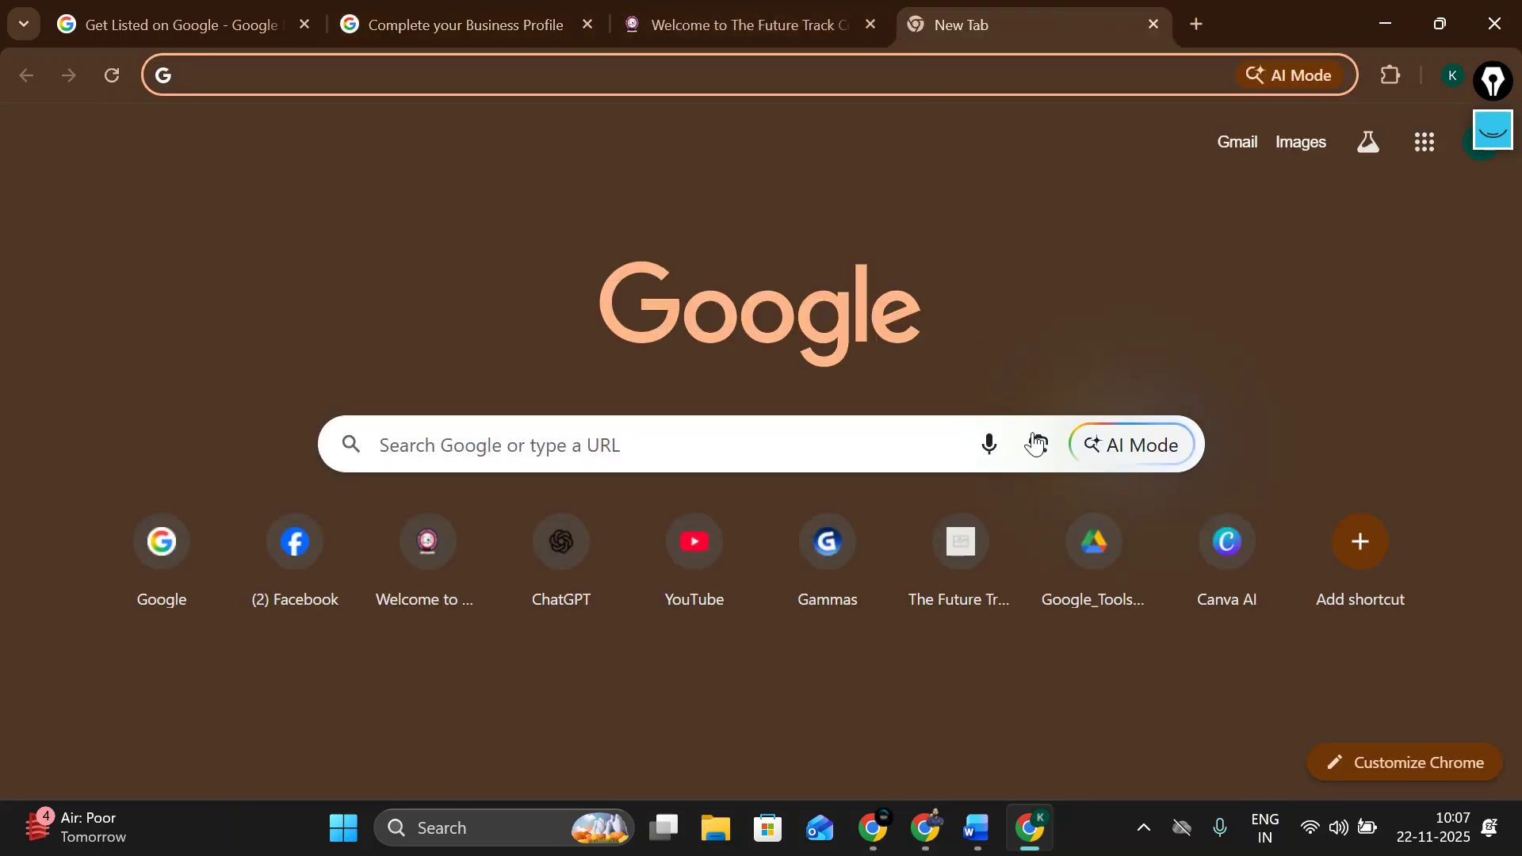
pyautogui.click(989, 446)
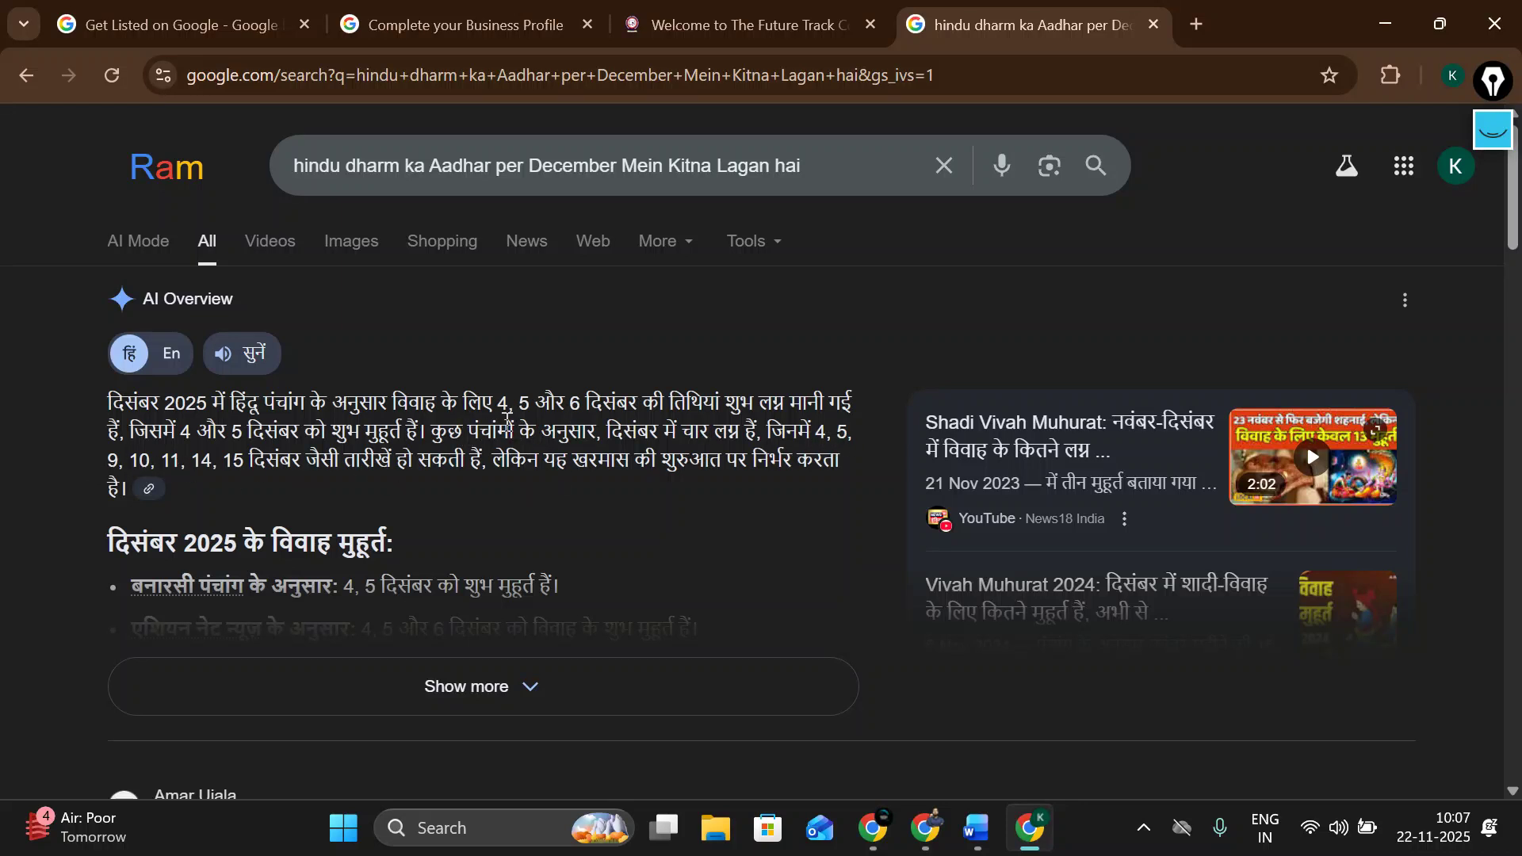
pyautogui.scroll(-6, 487, 474)
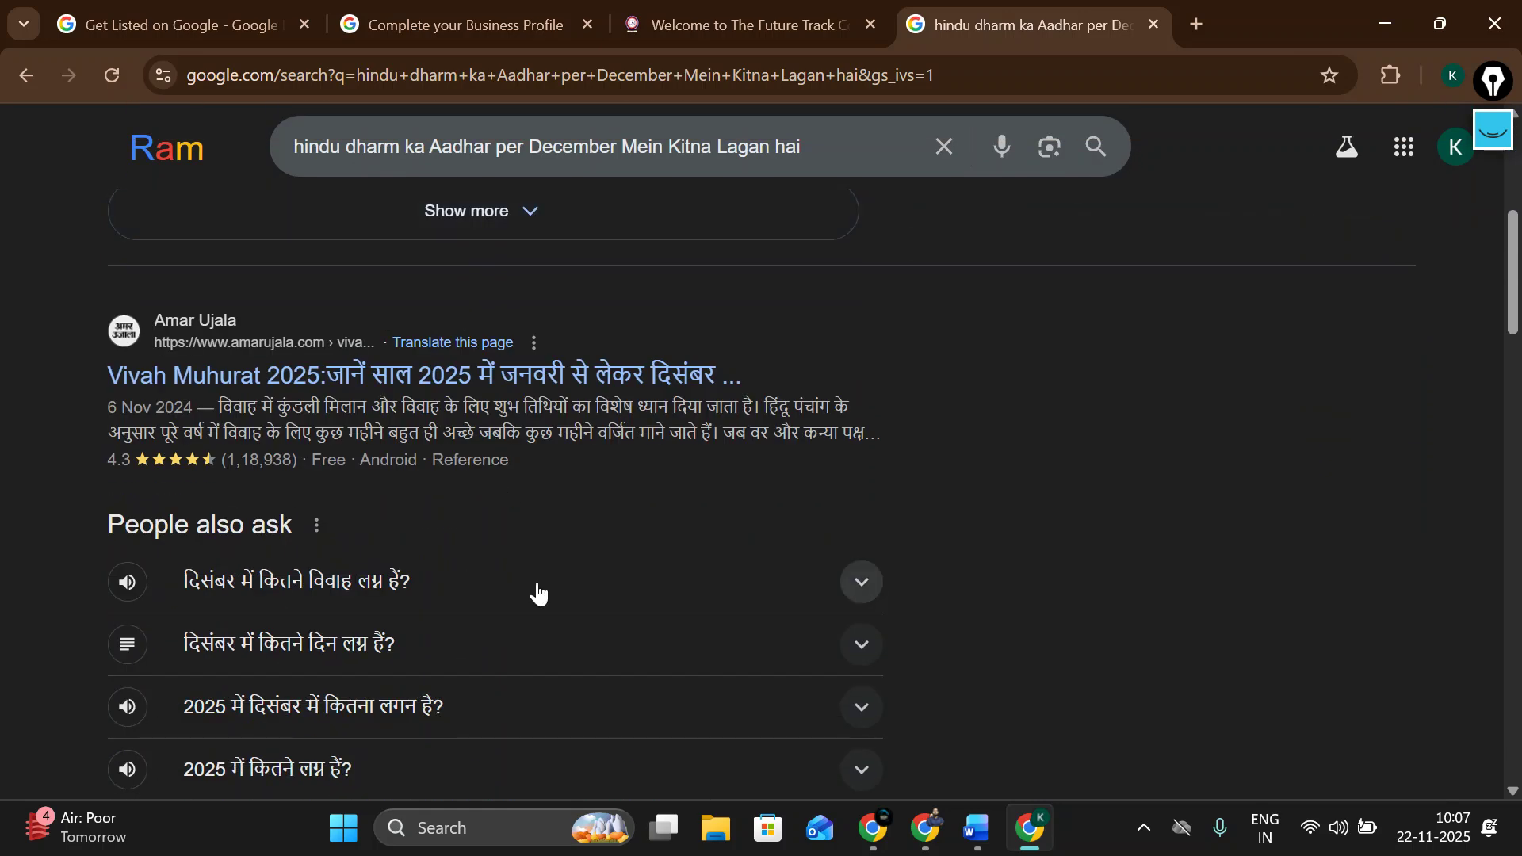
pyautogui.click(535, 590)
# Return to the business profile setup tab and continue past the store photos step.
pyautogui.hotkey('alt', 'Tab')
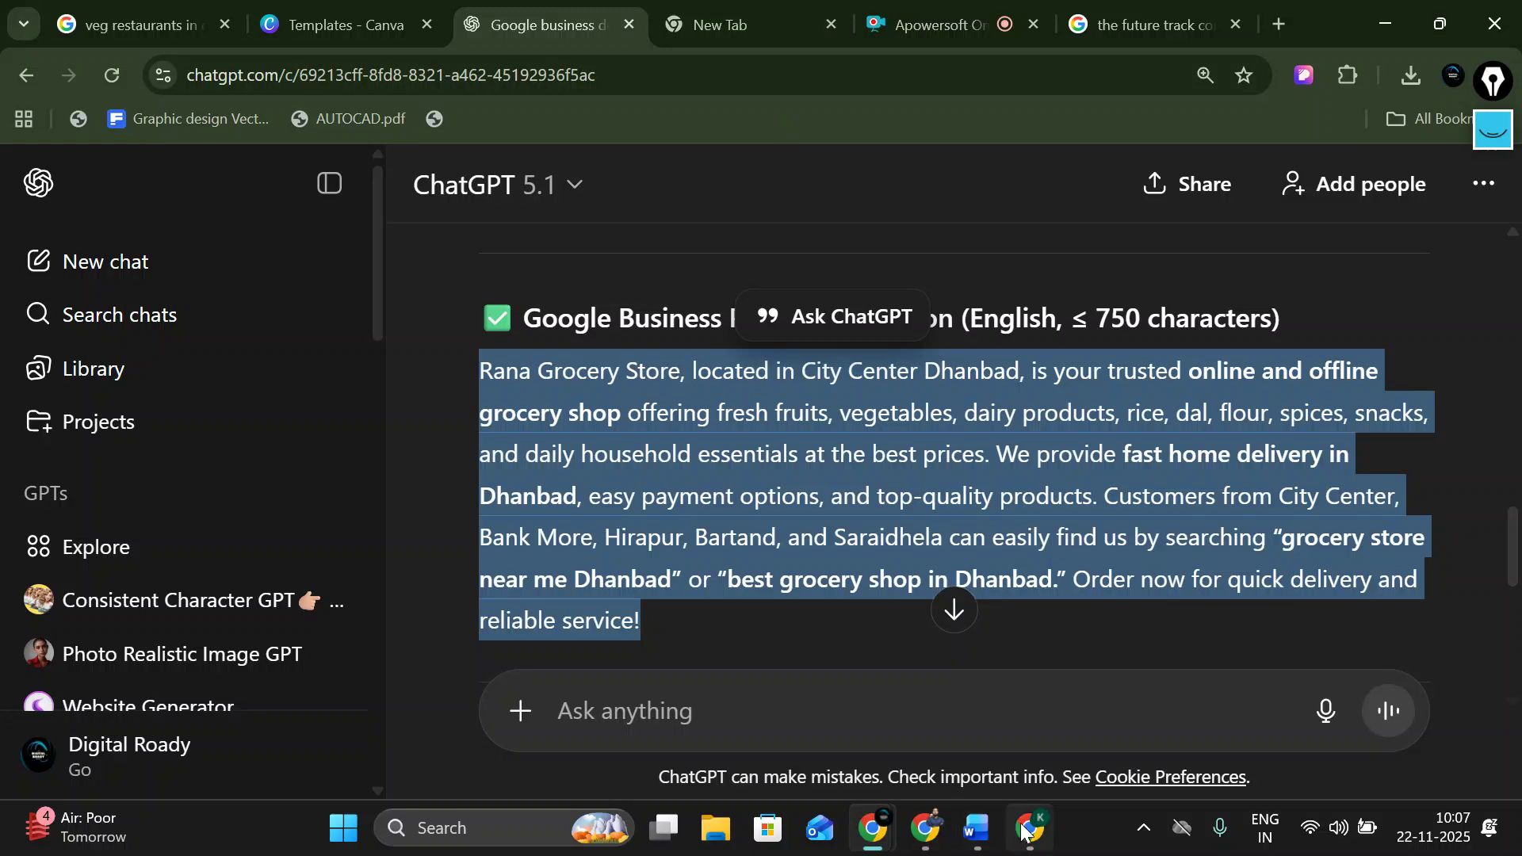
pyautogui.hotkey('alt', 'Tab')
pyautogui.click(734, 8)
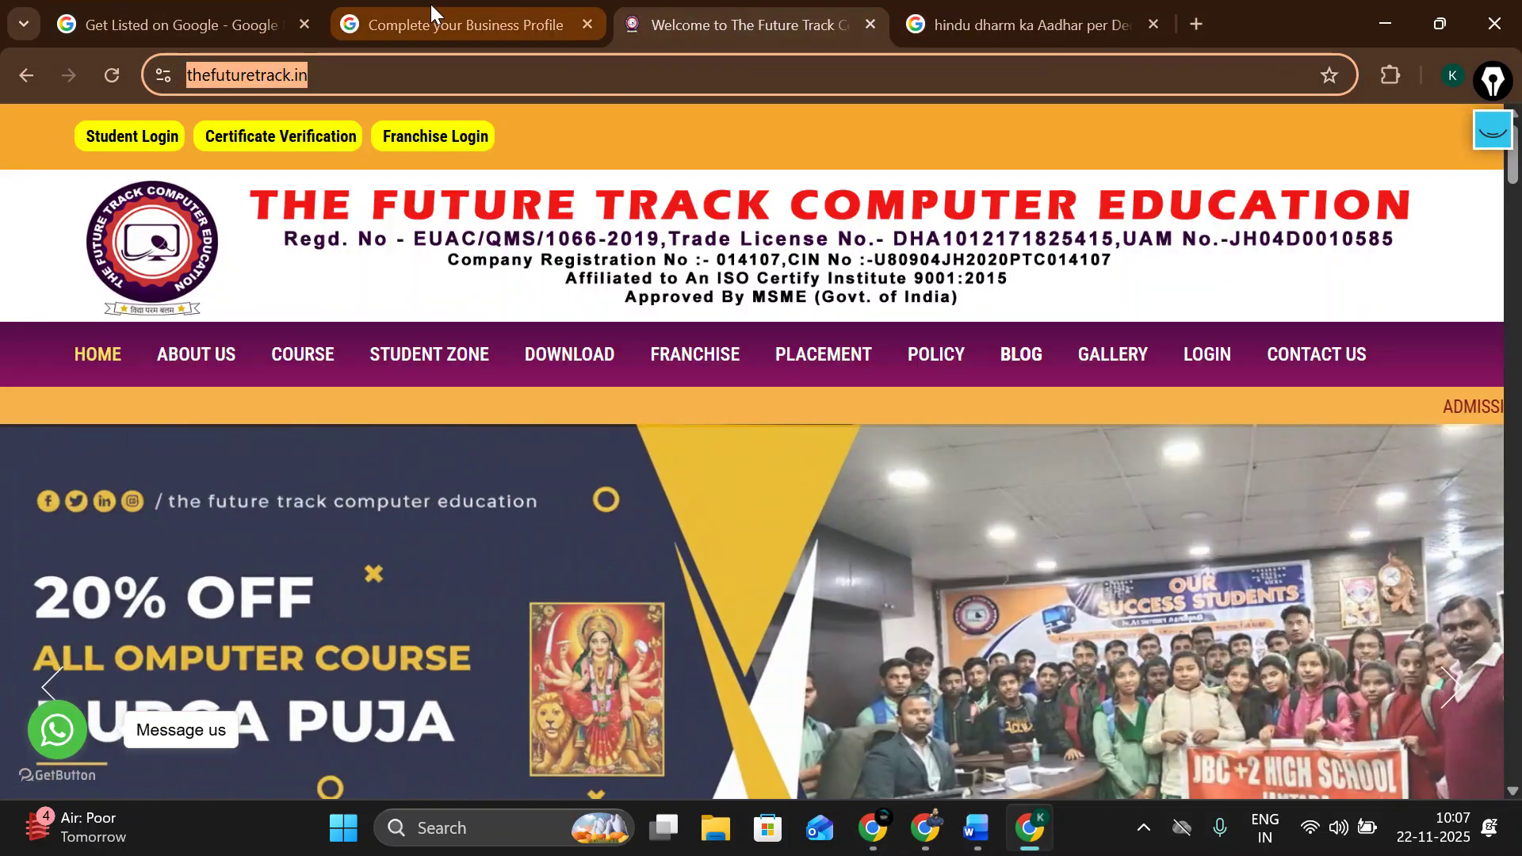
pyautogui.click(429, 5)
pyautogui.click(1044, 833)
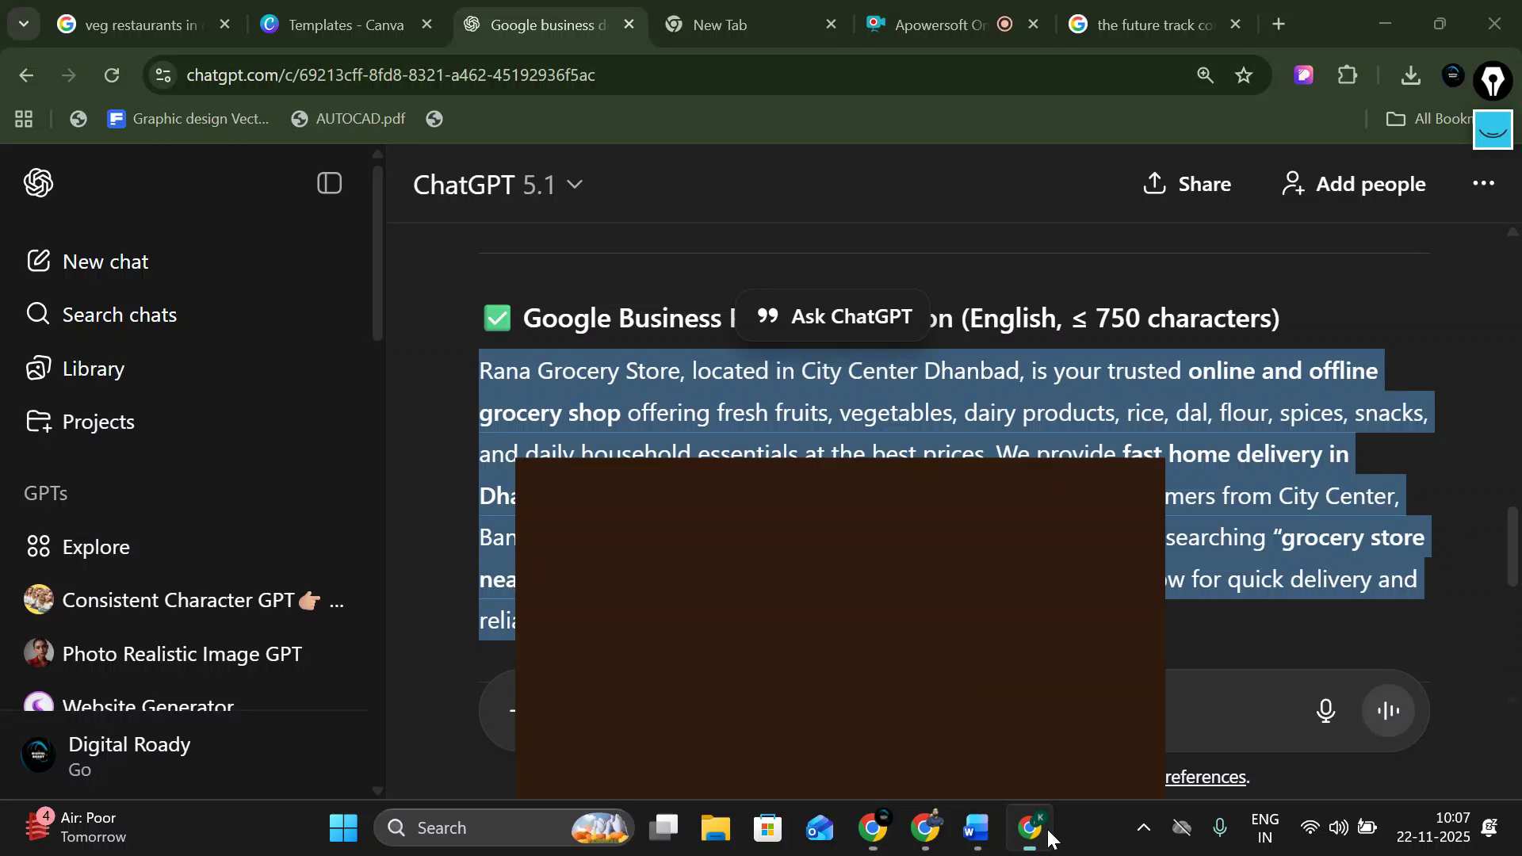
pyautogui.click(1038, 828)
pyautogui.click(1026, 8)
pyautogui.click(682, 14)
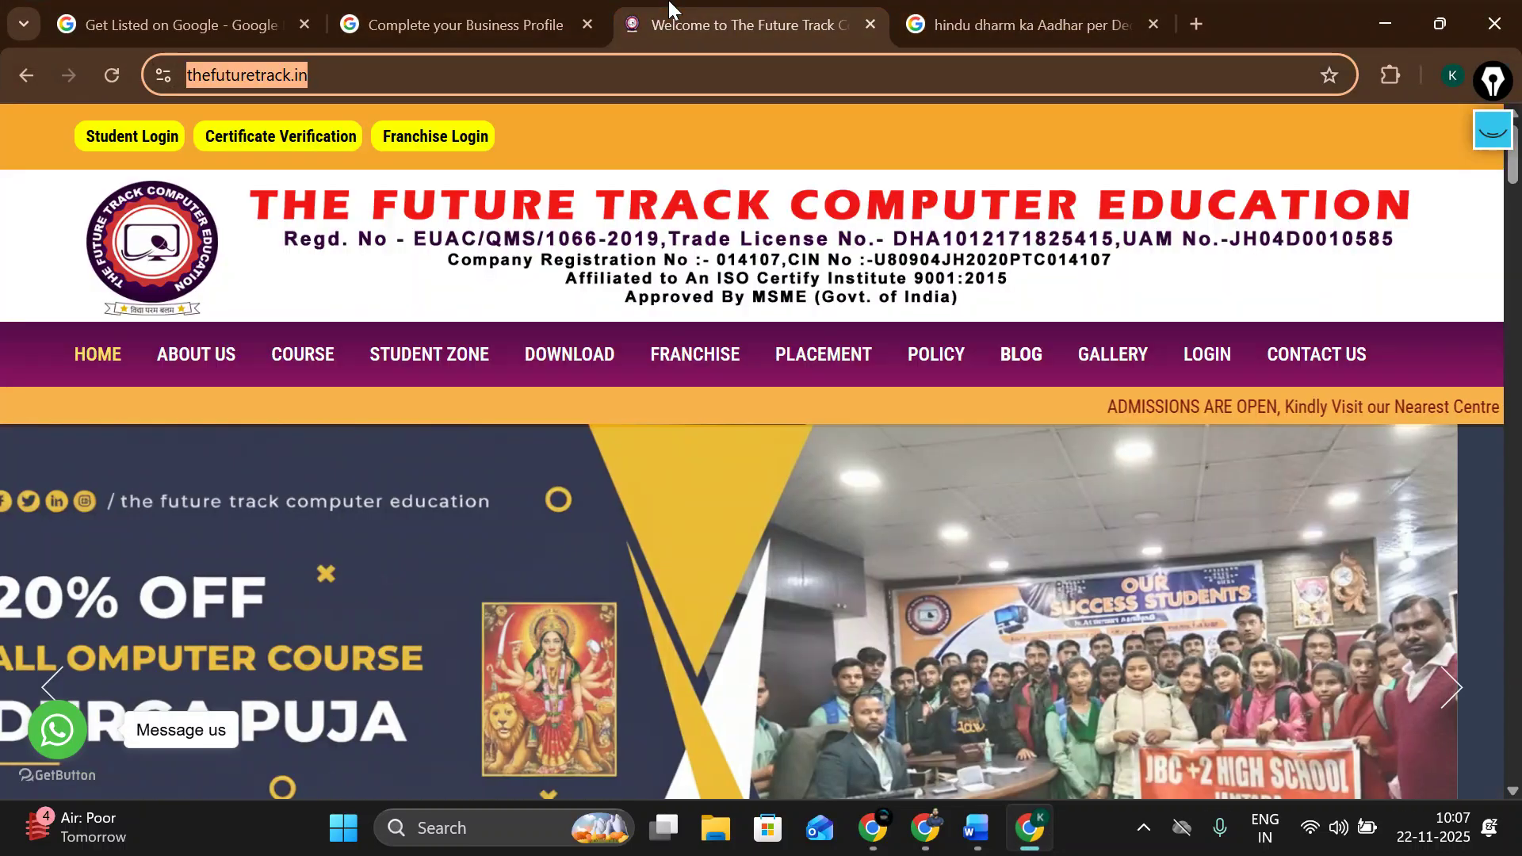
pyautogui.click(547, 16)
pyautogui.click(792, 625)
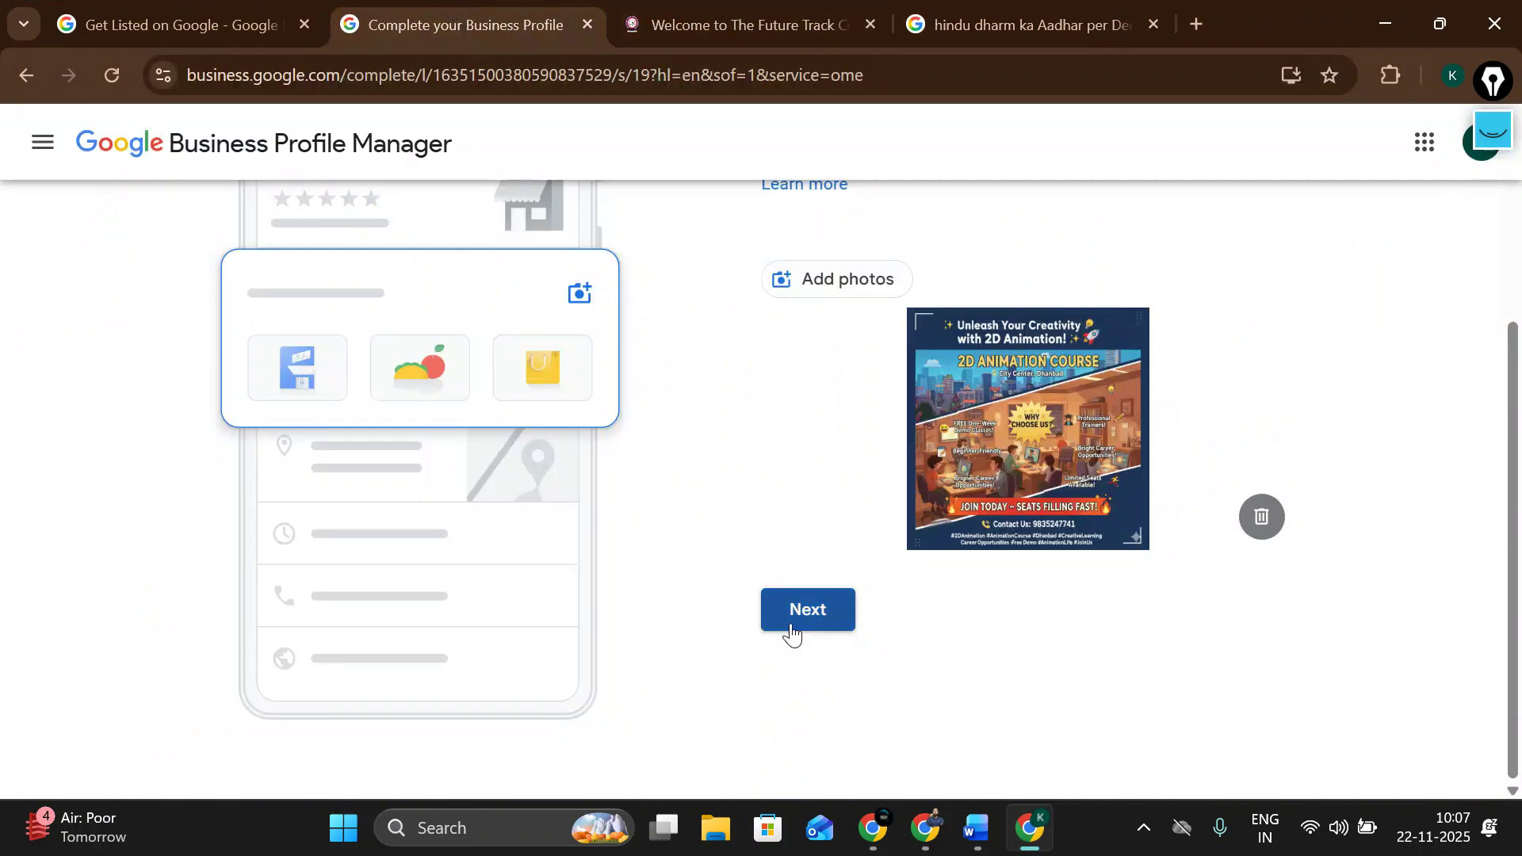
# Skip the Google Workspace offer and review the not-visible and five-day verification notices.
pyautogui.scroll(-4, 792, 626)
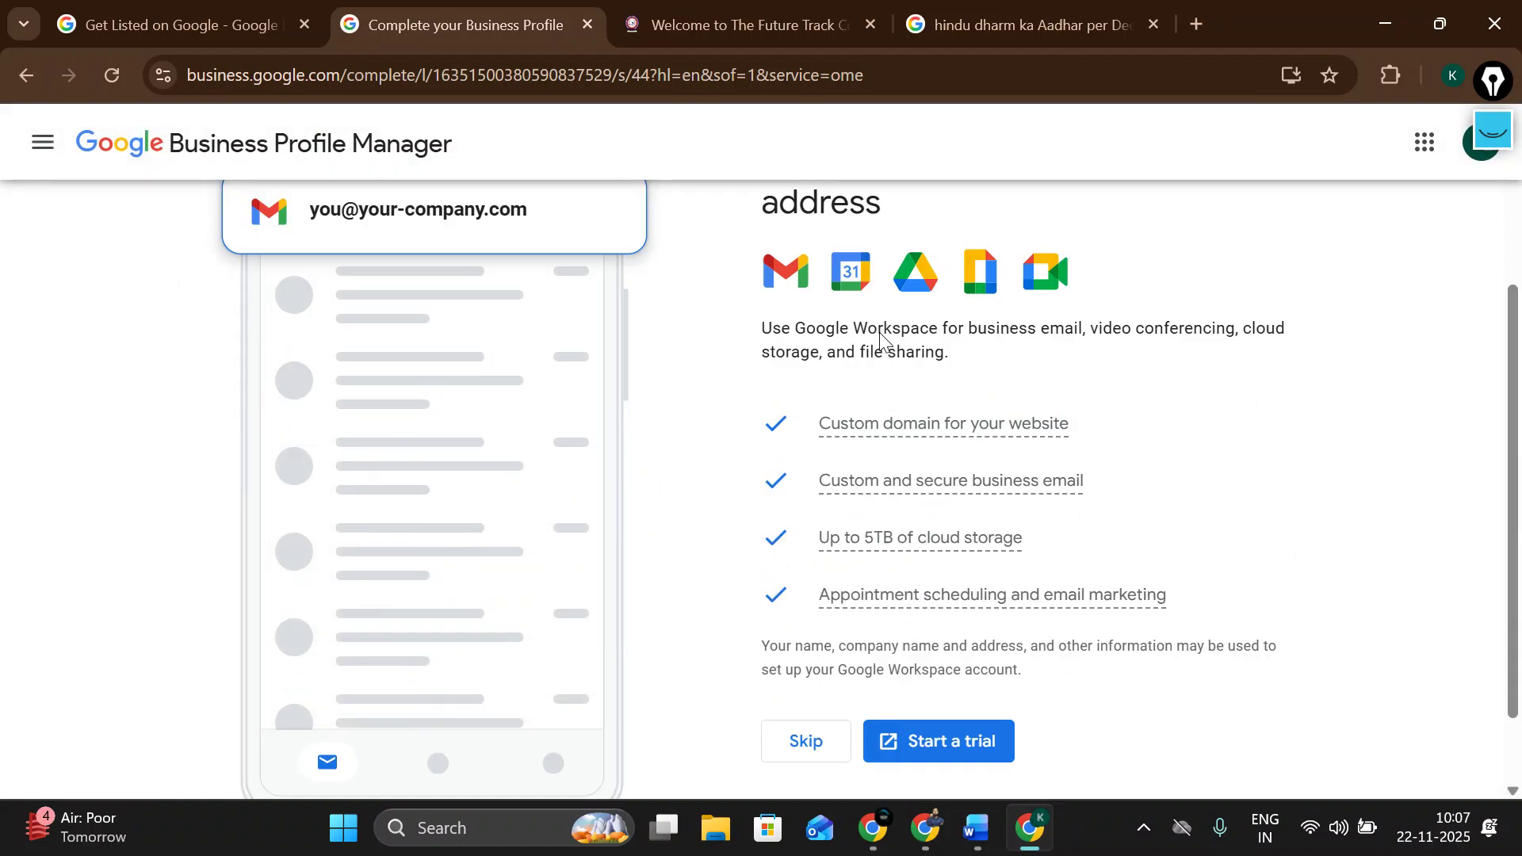
pyautogui.click(806, 646)
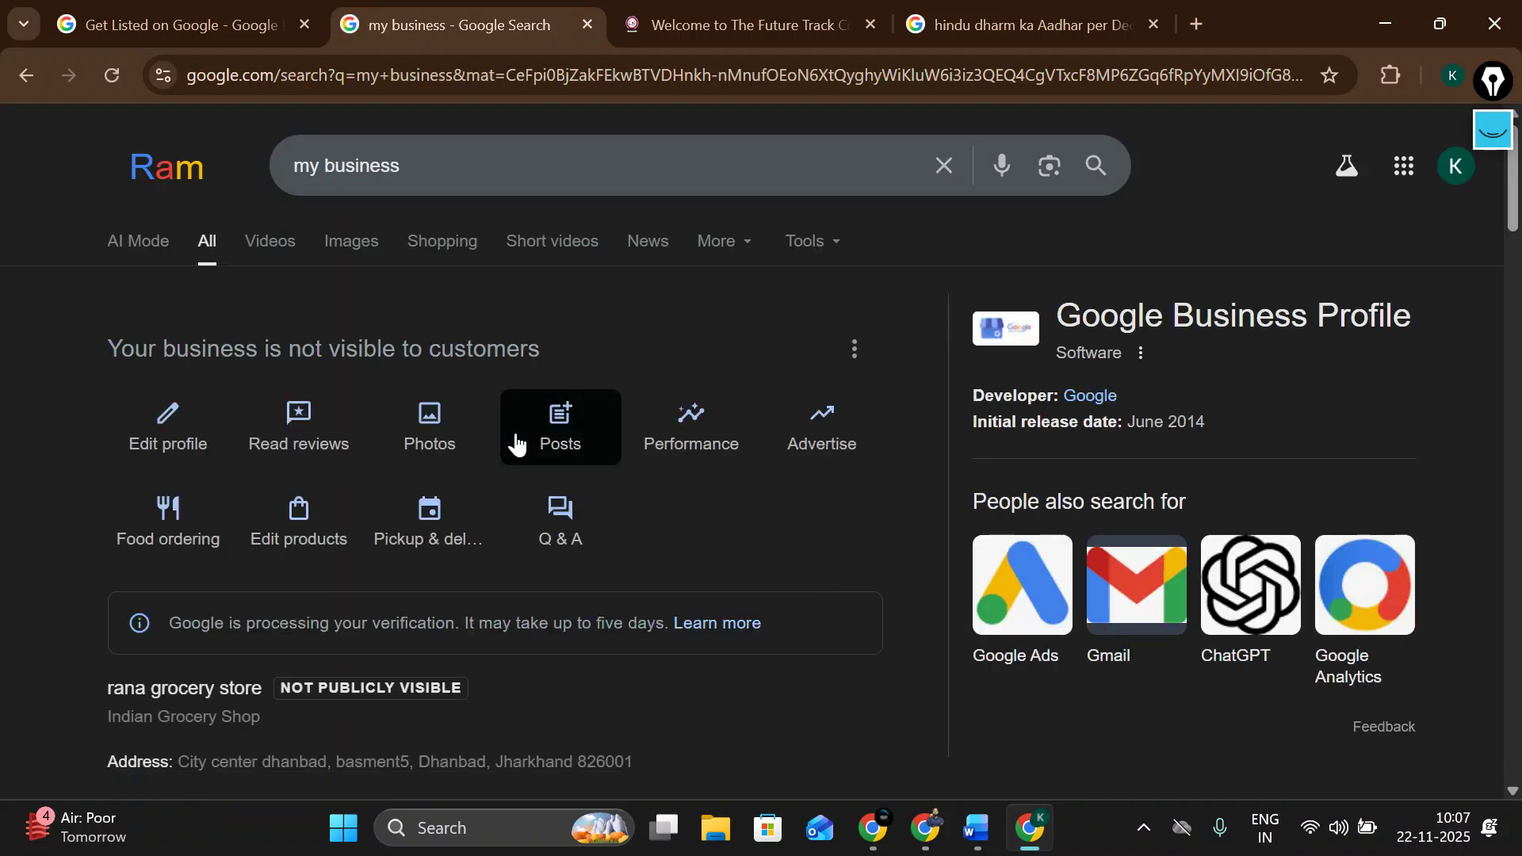
pyautogui.moveTo(66, 347); pyautogui.dragTo(538, 349)
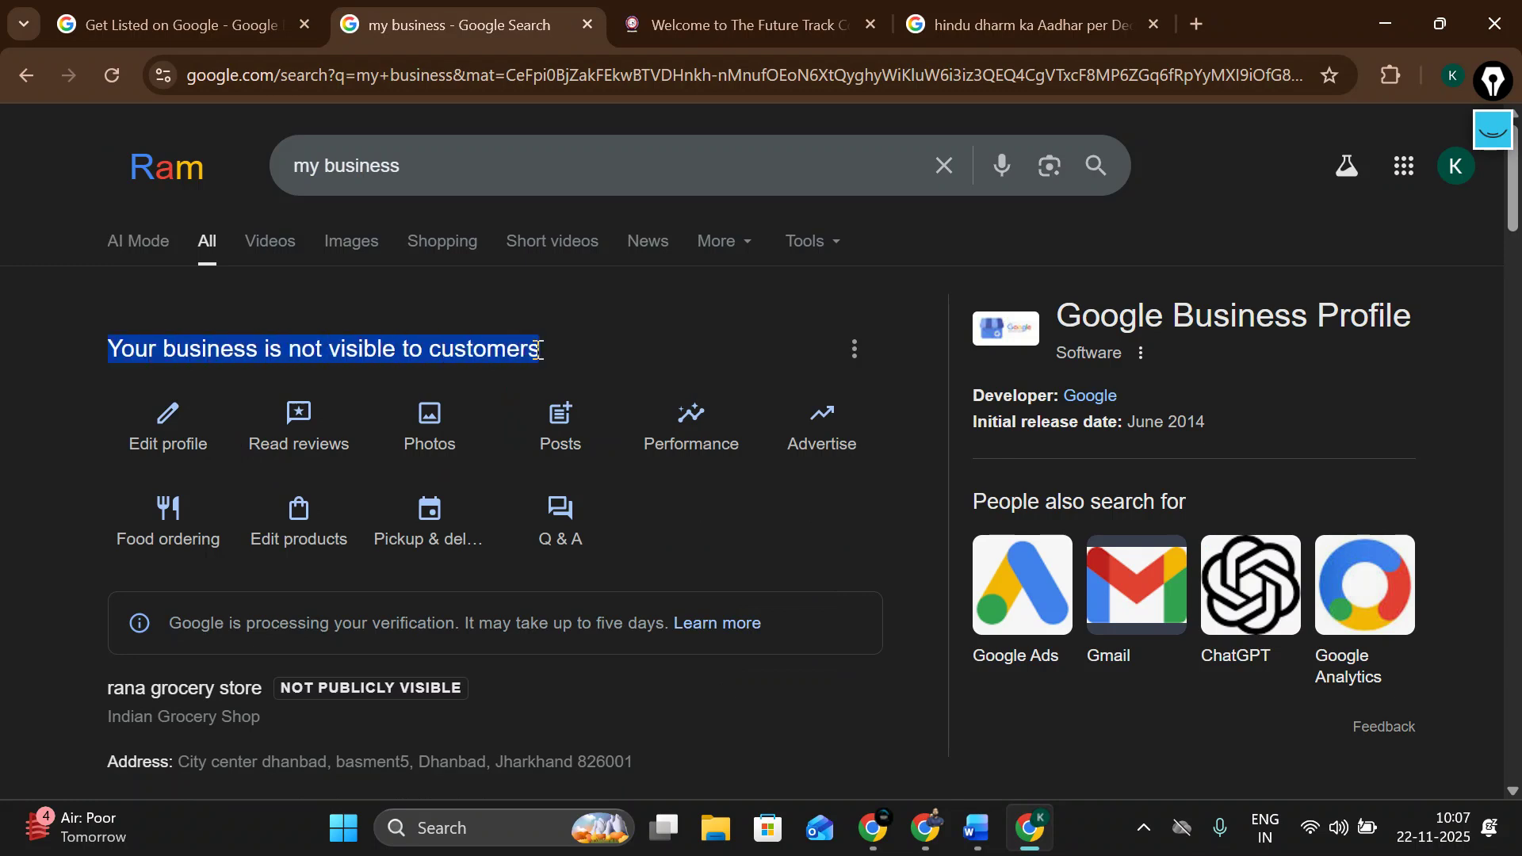
pyautogui.scroll(-2, 635, 536)
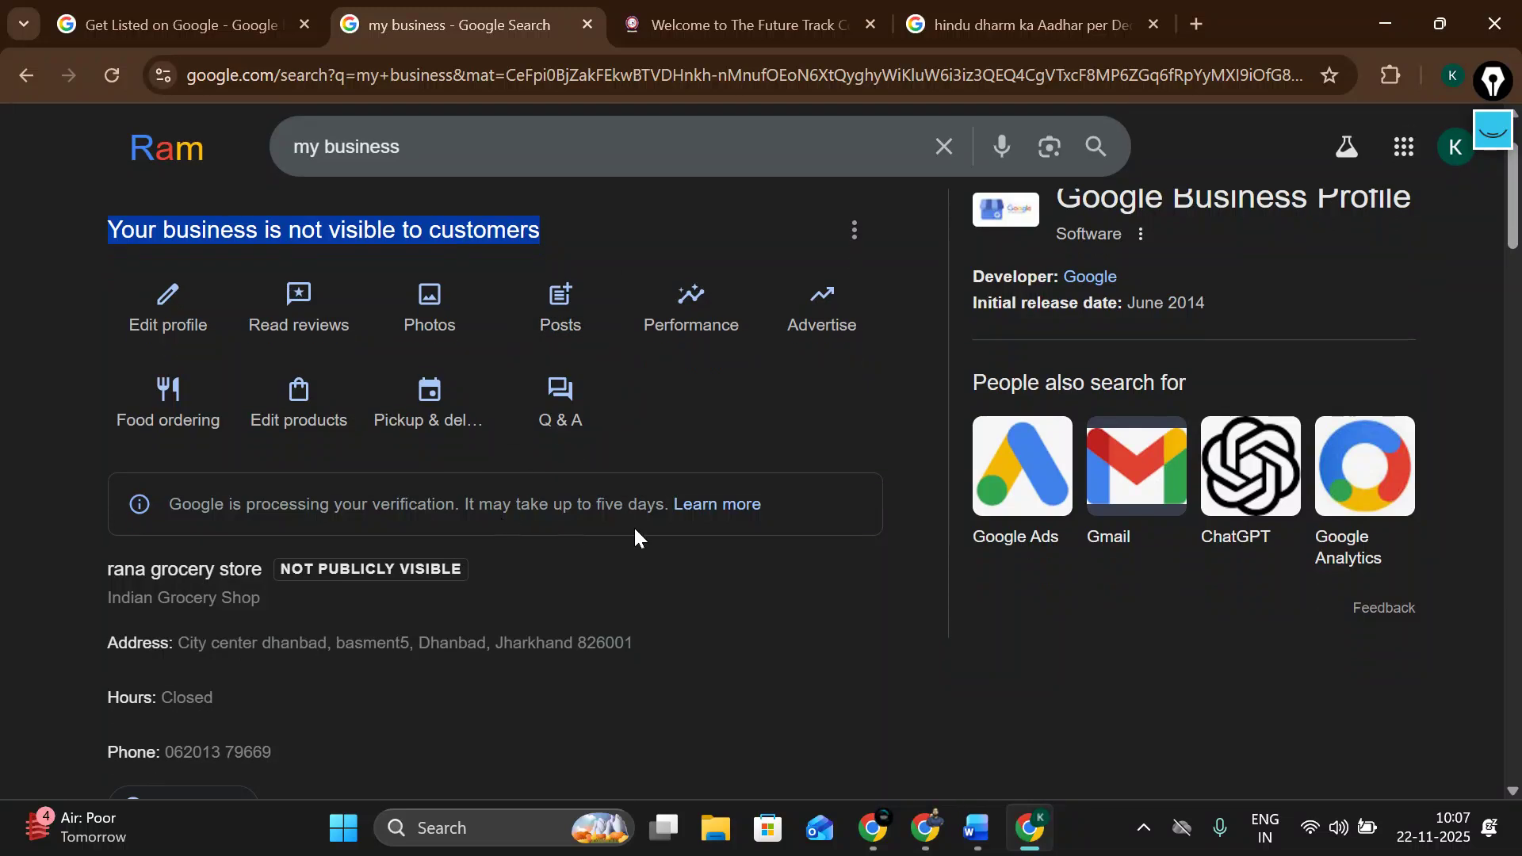
pyautogui.moveTo(471, 504); pyautogui.dragTo(676, 511)
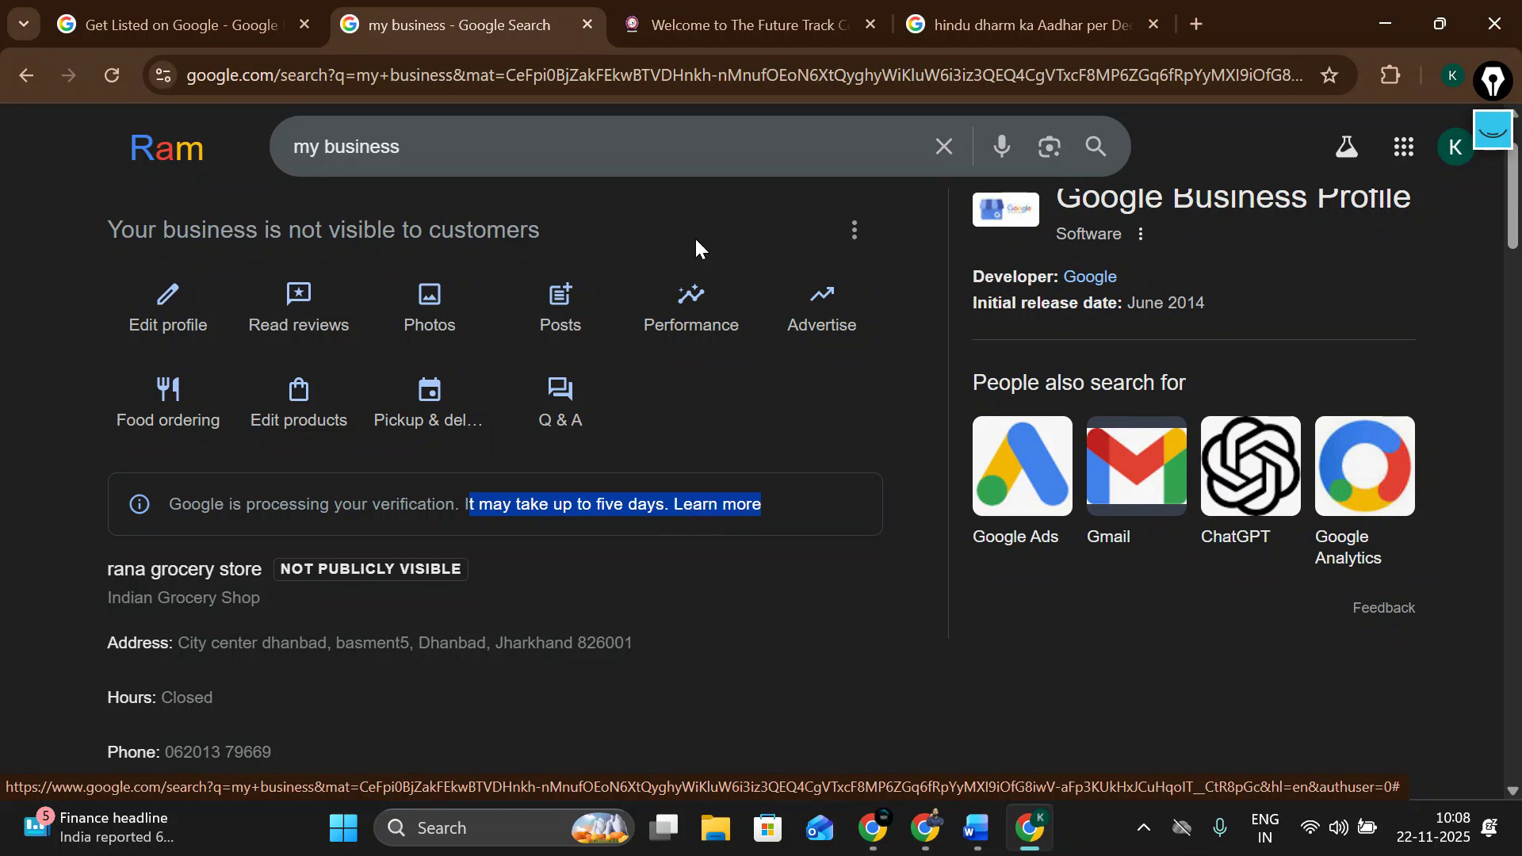
# Permanently remove the profile's content and managers from Business Profile settings.
pyautogui.click(846, 243)
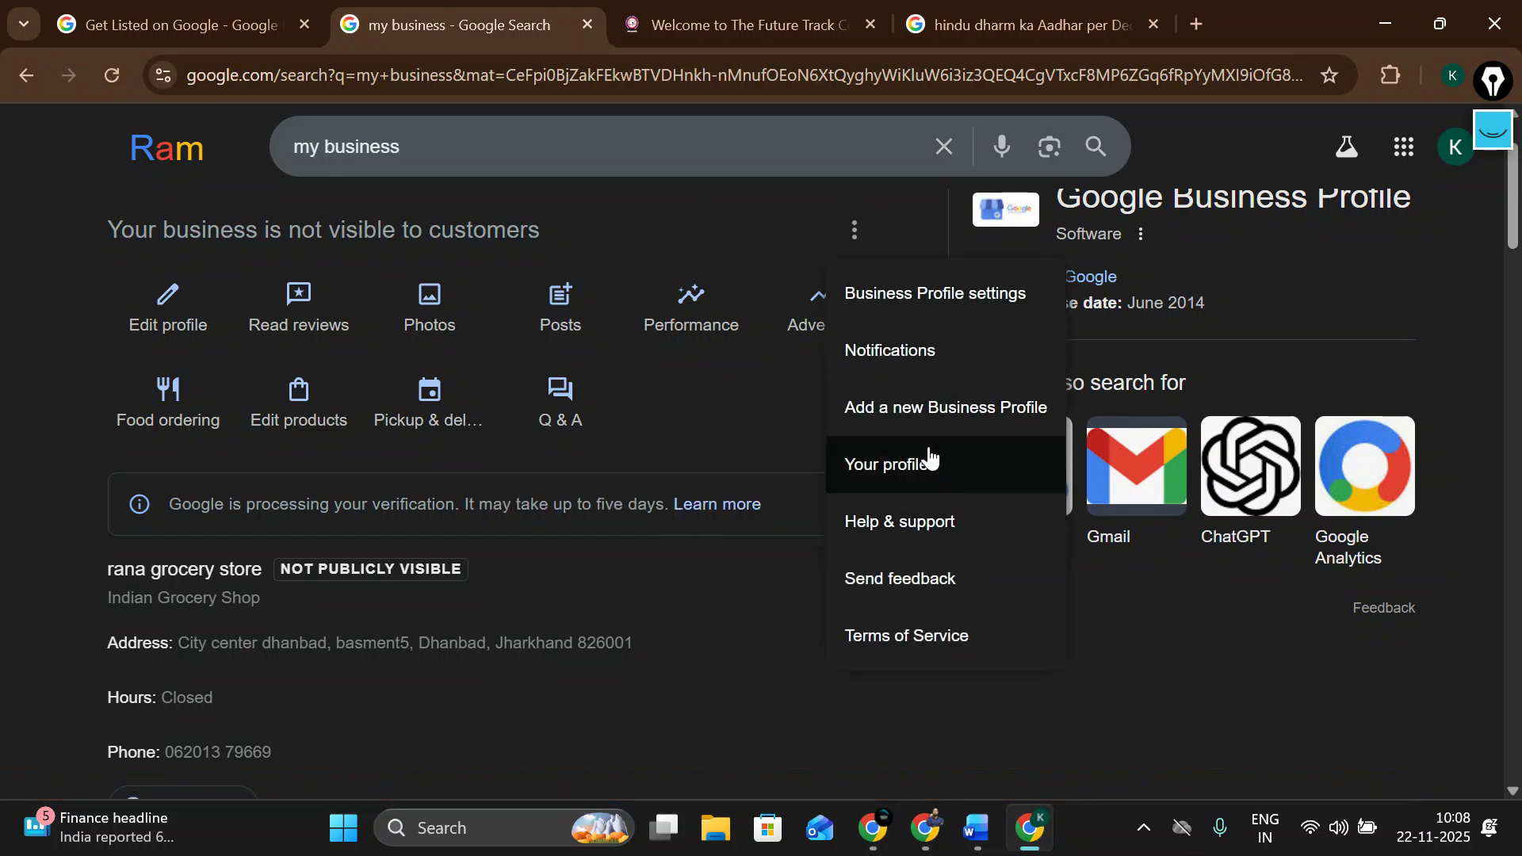
pyautogui.click(920, 318)
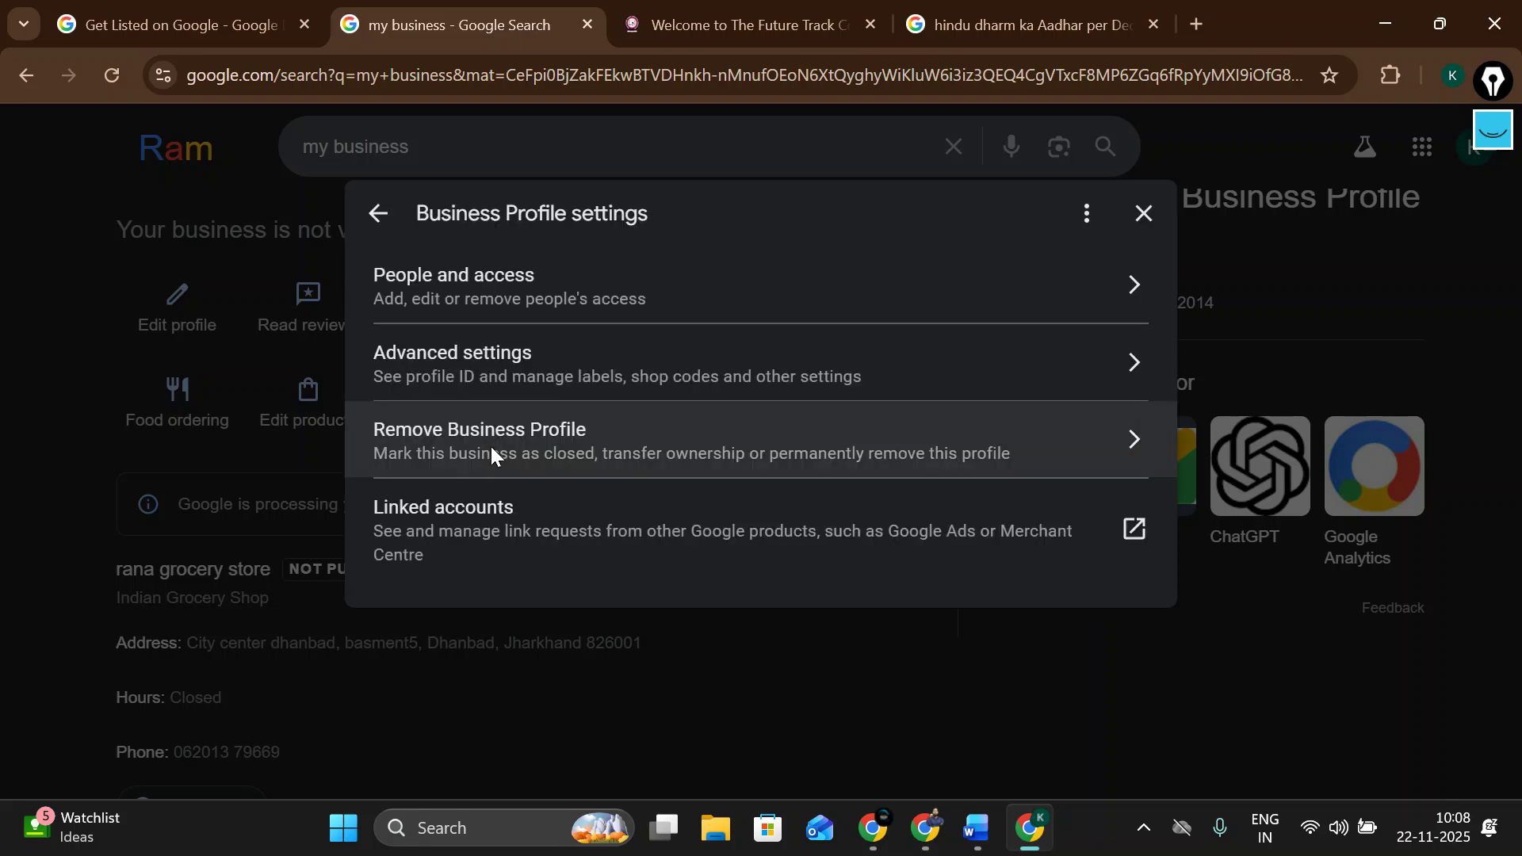
pyautogui.click(478, 470)
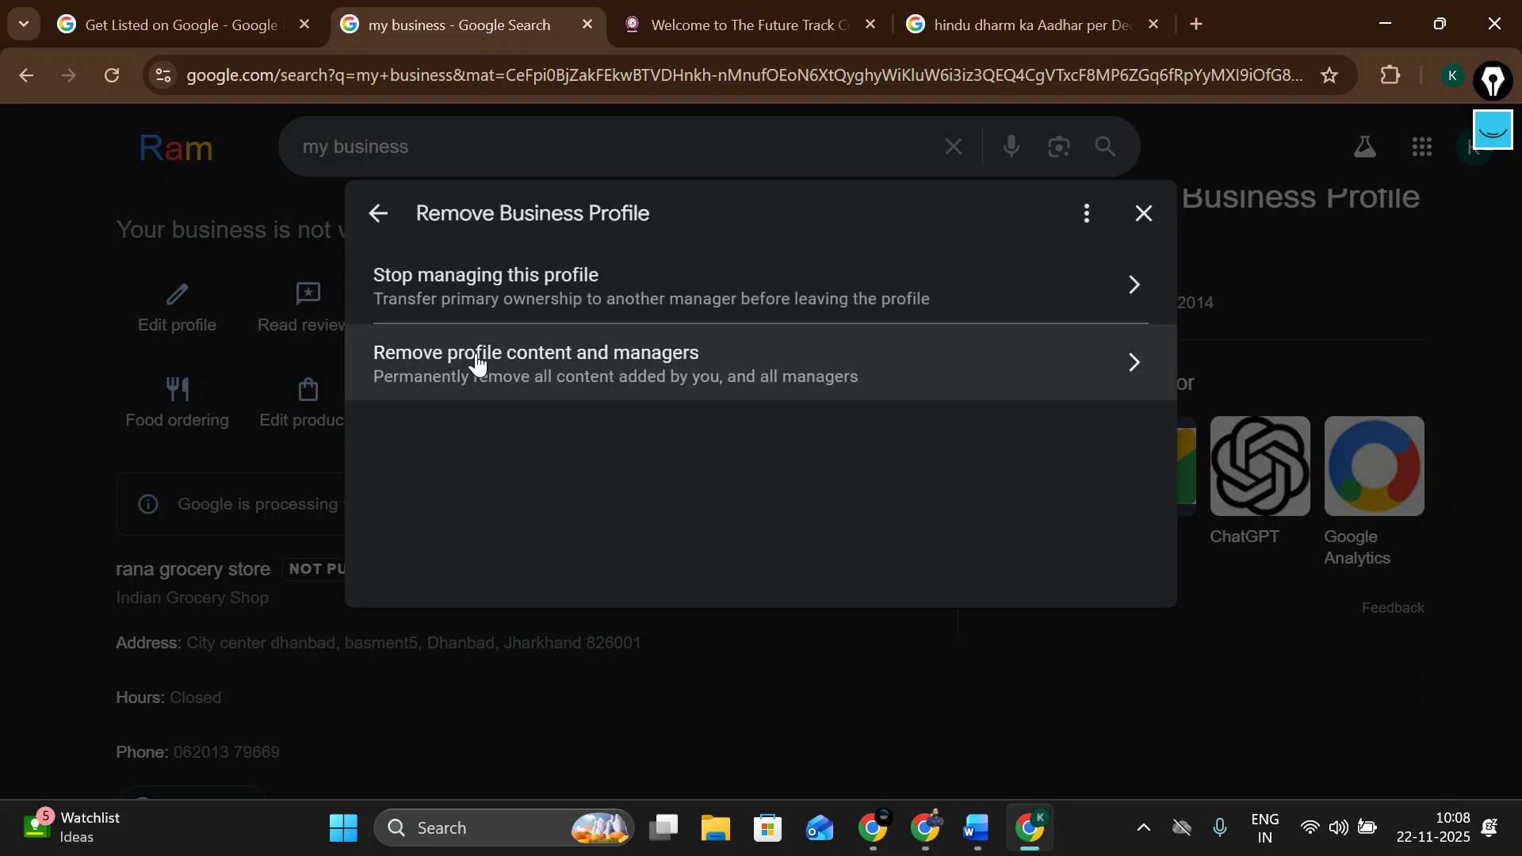
pyautogui.click(475, 366)
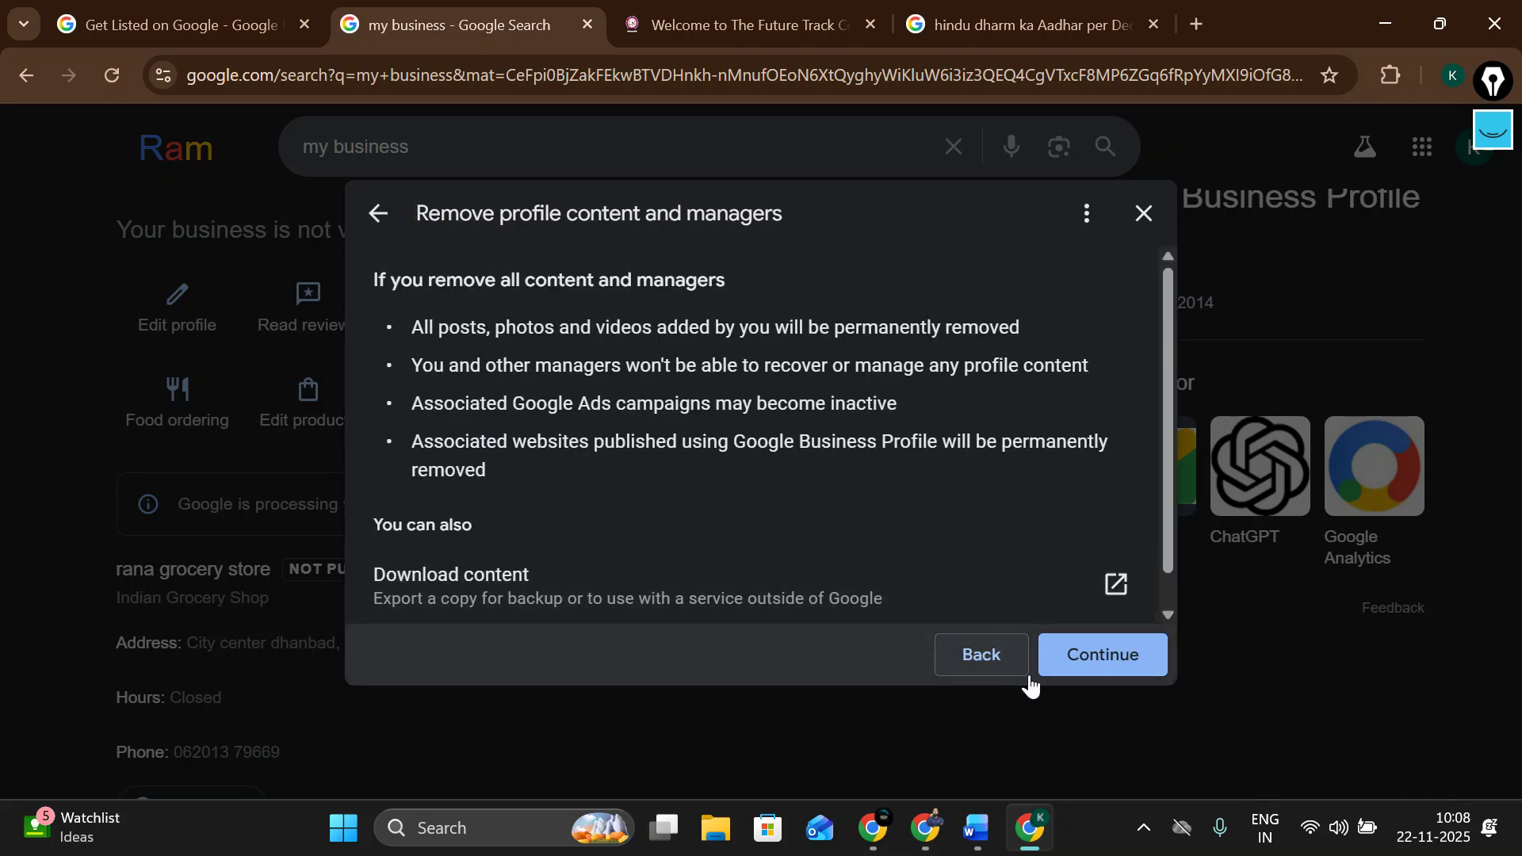
pyautogui.click(1053, 664)
pyautogui.click(1016, 519)
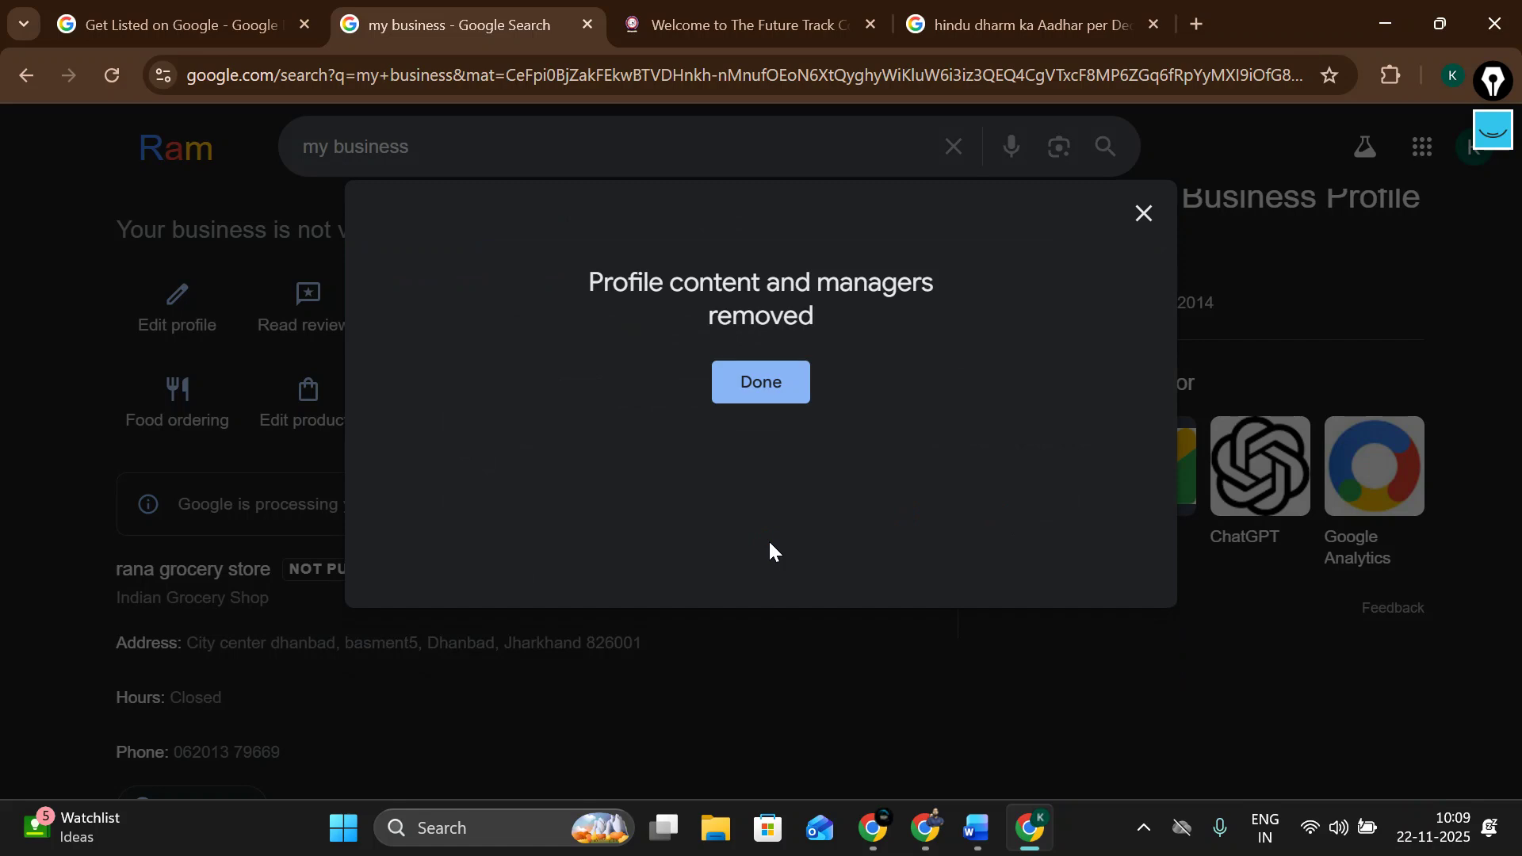
pyautogui.click(763, 382)
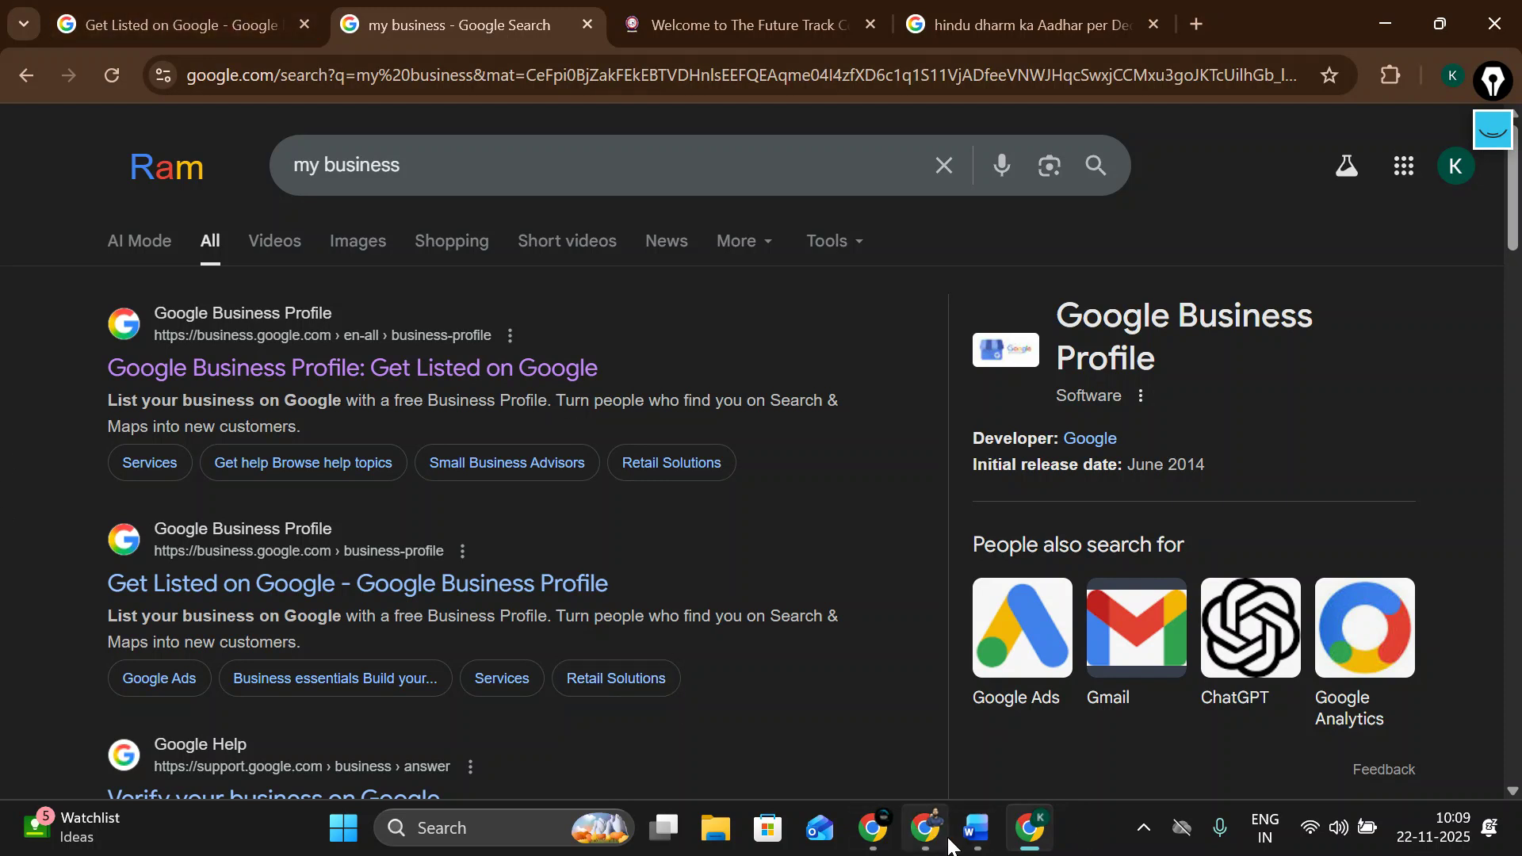
# Bring the search and ChatGPT windows forward, then switch to the screen recorder tab.
pyautogui.click(926, 847)
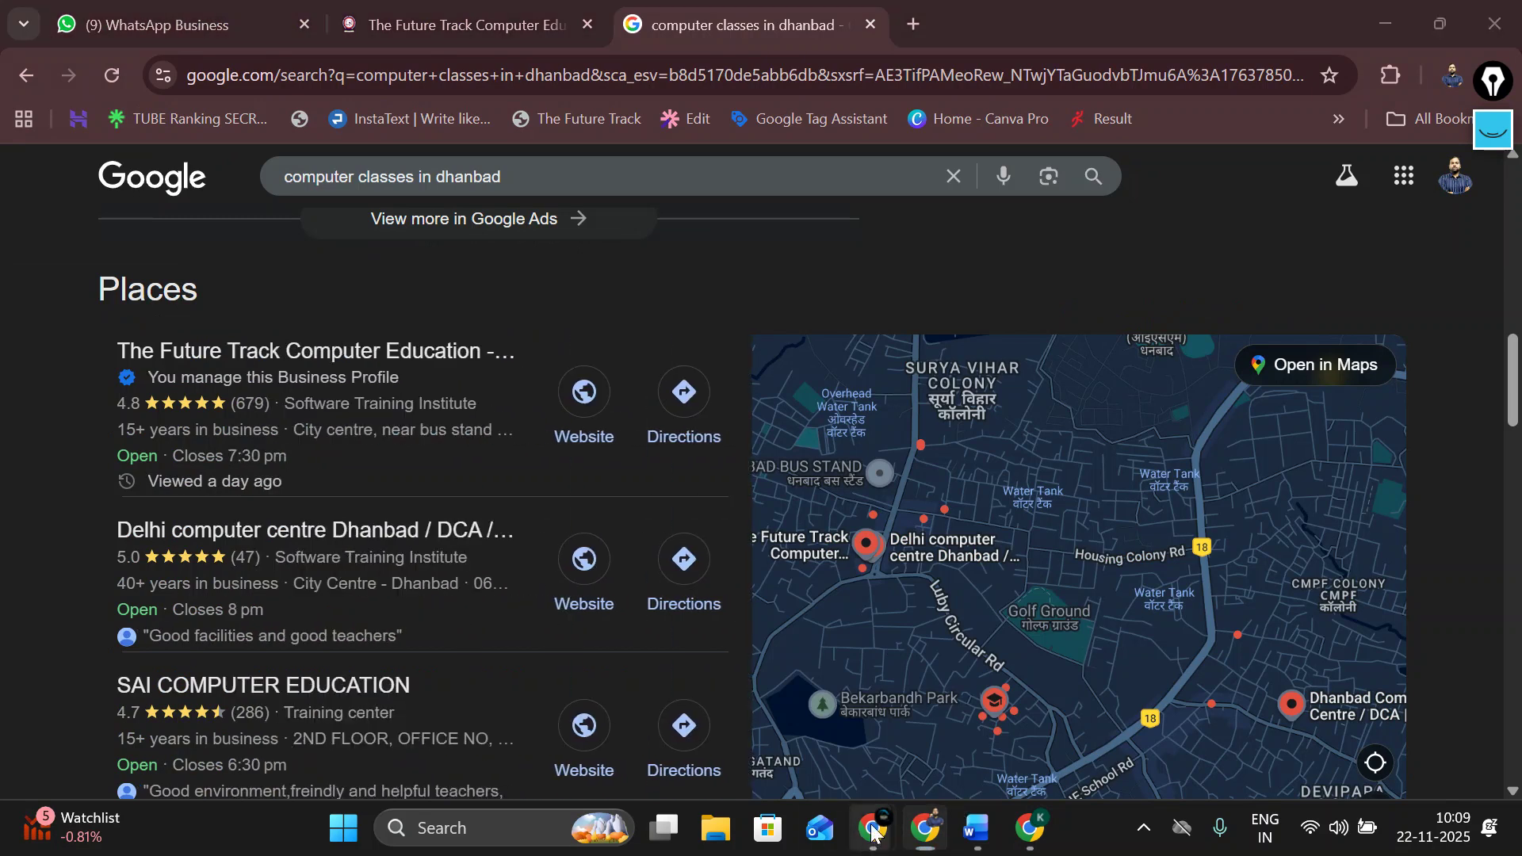
pyautogui.click(779, 704)
pyautogui.click(935, 25)
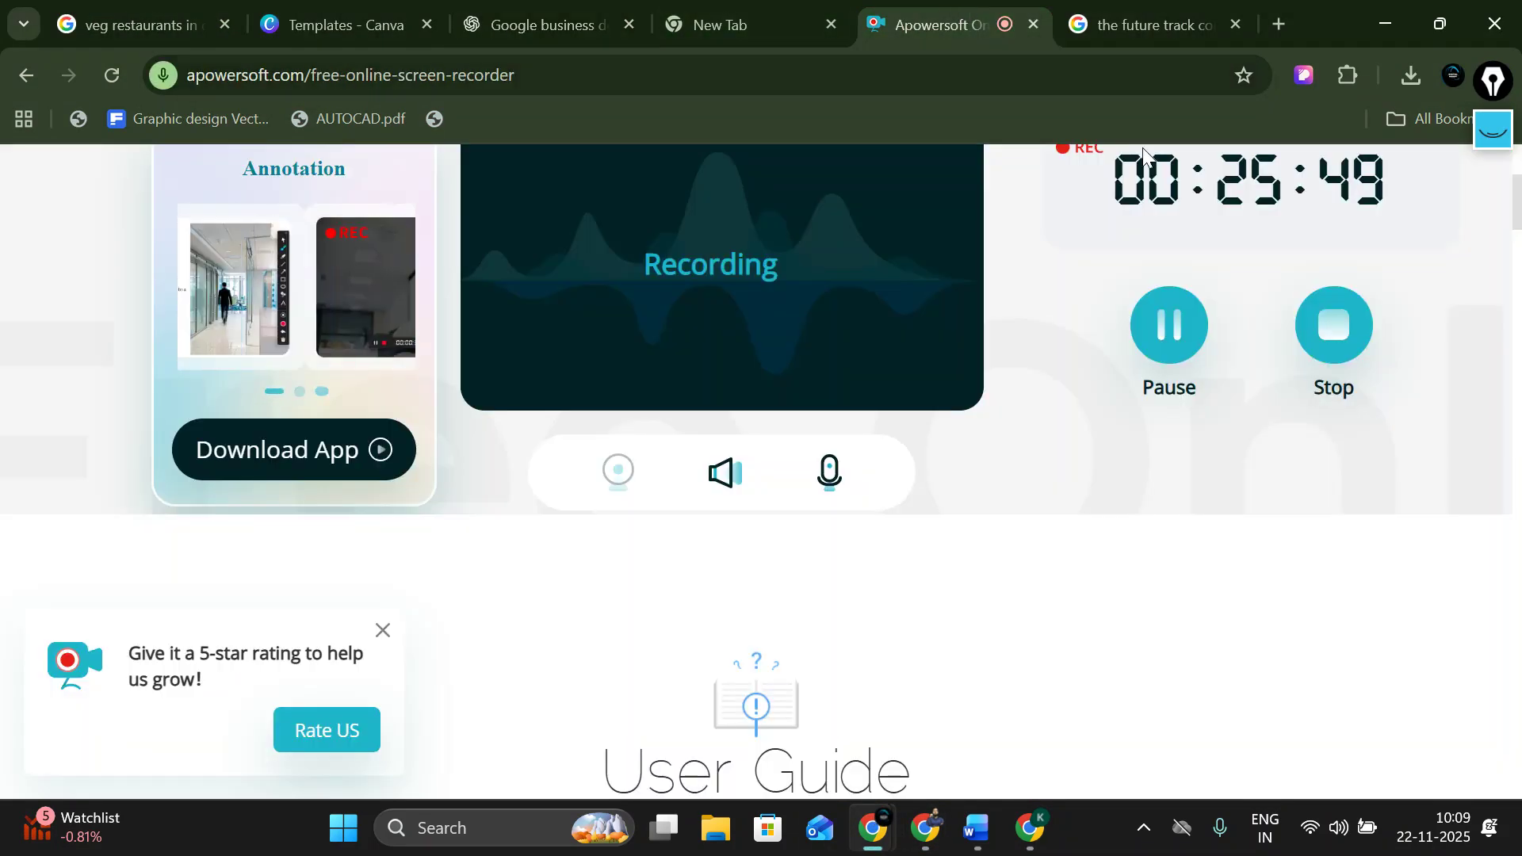